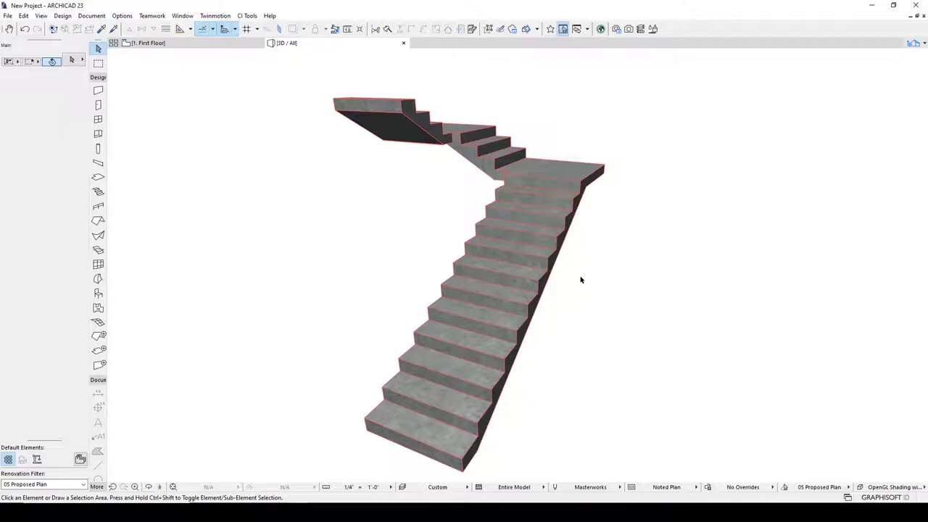
# - Place an associative railing along the outer edge of the concrete stair
pyautogui.click(589, 177)
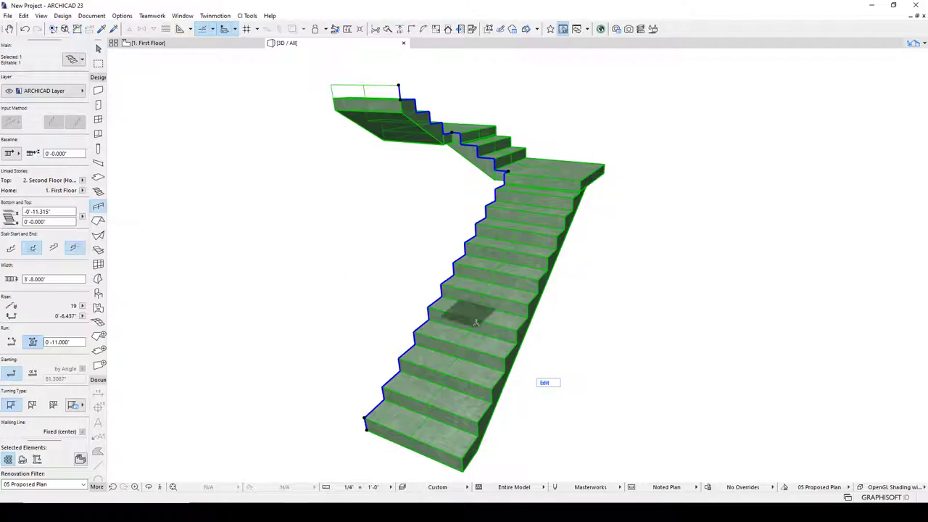
pyautogui.click(513, 346)
pyautogui.keyDown('shift'); pyautogui.moveTo(479, 267); pyautogui.dragTo(493, 321, button='middle'); pyautogui.keyUp('shift')
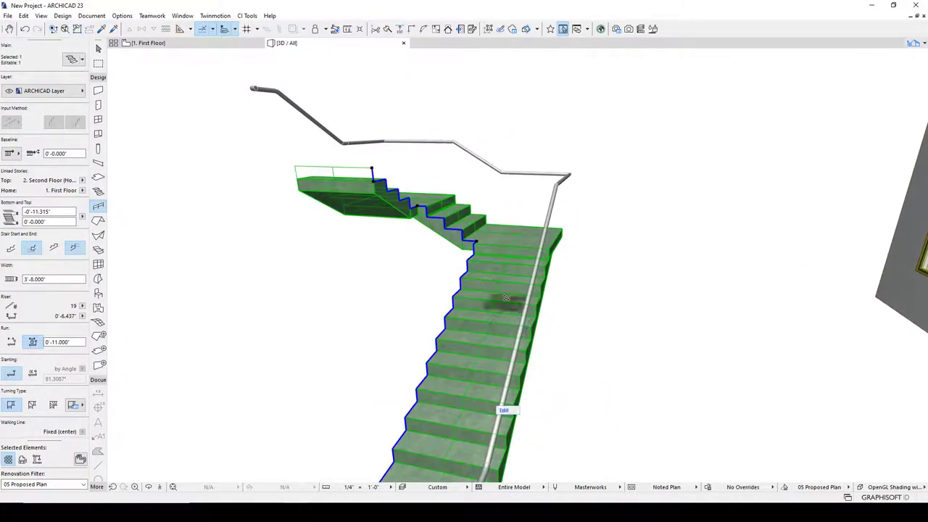
# - Place a second railing along the stair's inner edge, undoing the first placement and repeating it
pyautogui.click(465, 264)
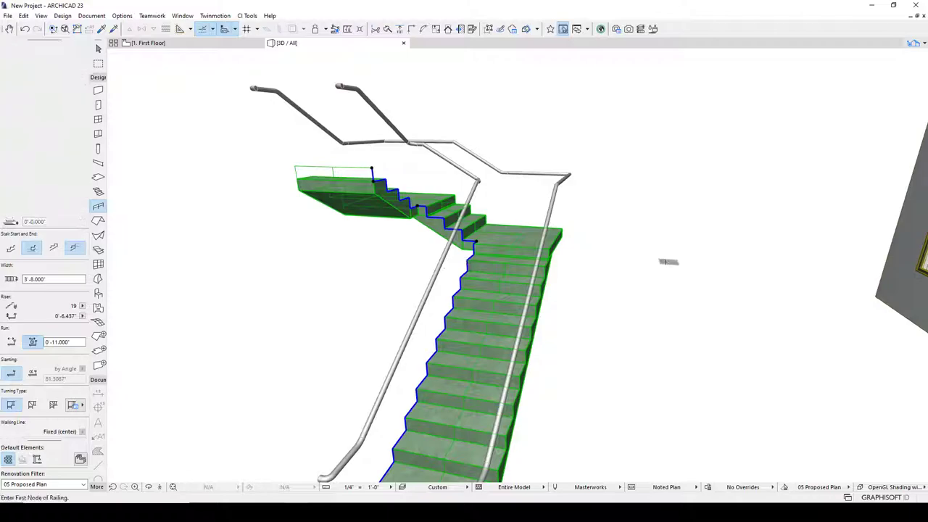
pyautogui.hotkey('ctrl', 'z')
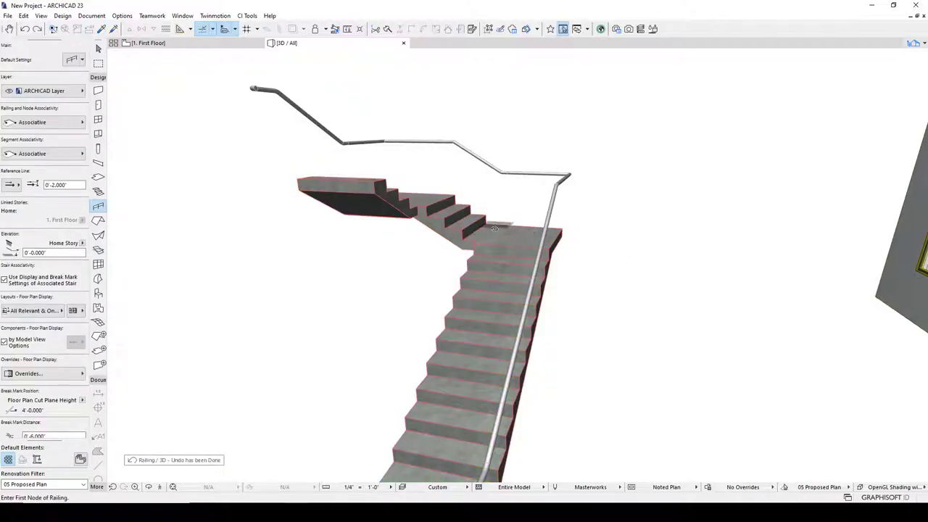
pyautogui.click(467, 254)
pyautogui.keyDown('shift'); pyautogui.moveTo(580, 239); pyautogui.dragTo(595, 274, button='middle'); pyautogui.keyUp('shift')
pyautogui.press('Escape')
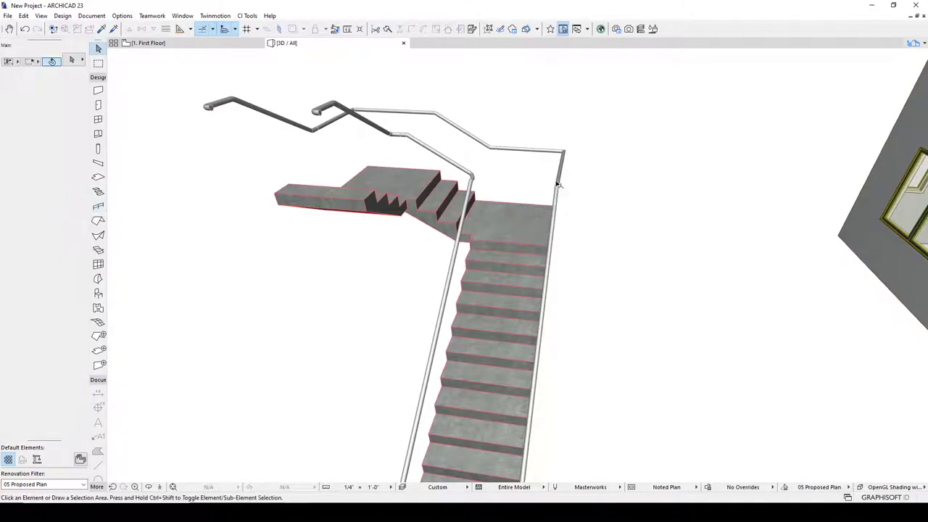
# - Open the selection settings of the railing along the stair's outer edge and show its Segment settings
pyautogui.click(558, 185)
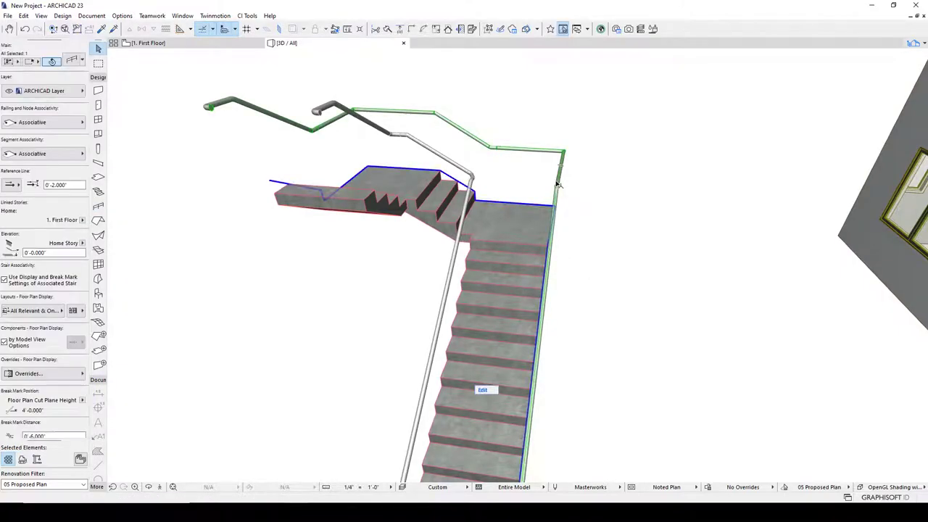
pyautogui.click(476, 178)
pyautogui.click(510, 156)
pyautogui.click(79, 61)
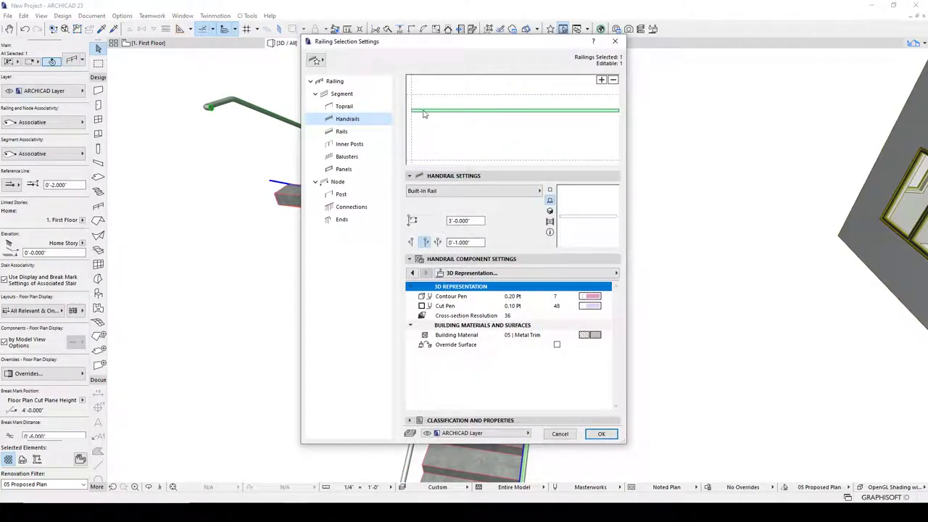
pyautogui.click(351, 97)
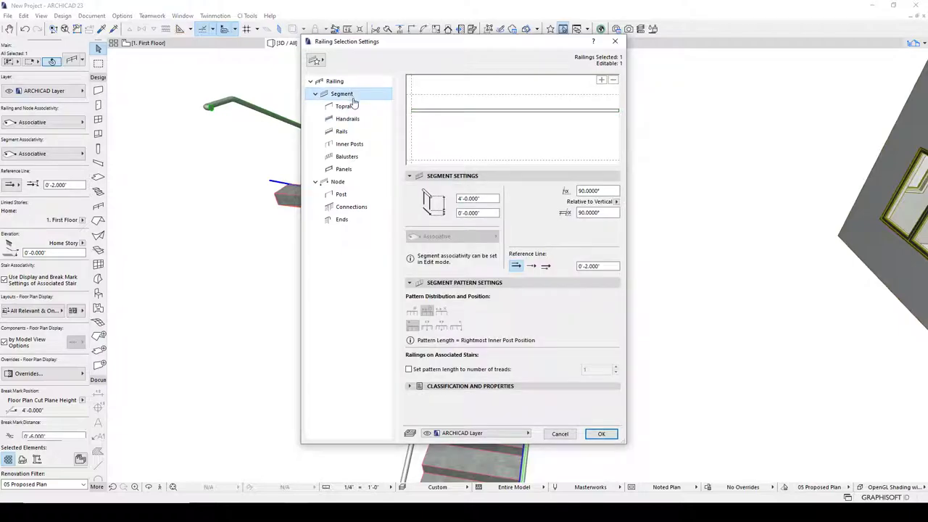
# - Try a railing segment height of 2'-8"
pyautogui.click(477, 198)
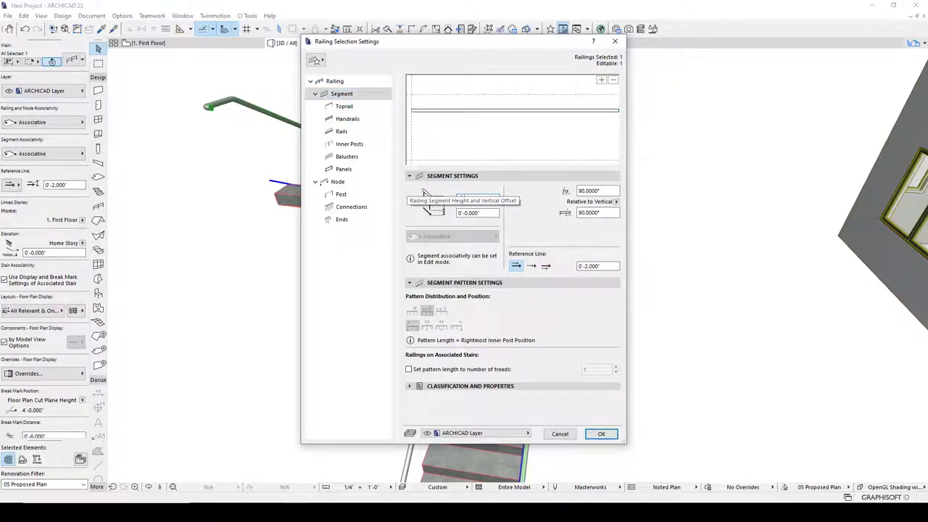
pyautogui.write("2'8")
pyautogui.press('Tab')
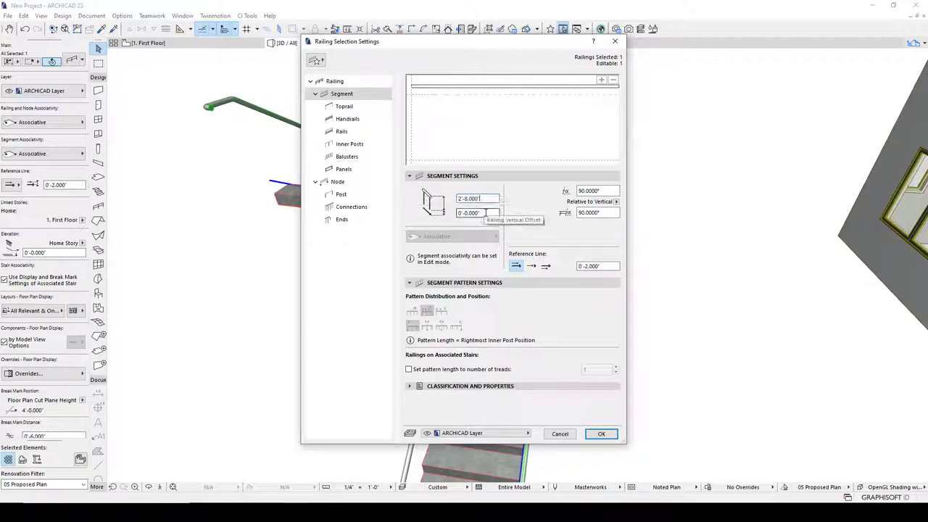
pyautogui.click(486, 213)
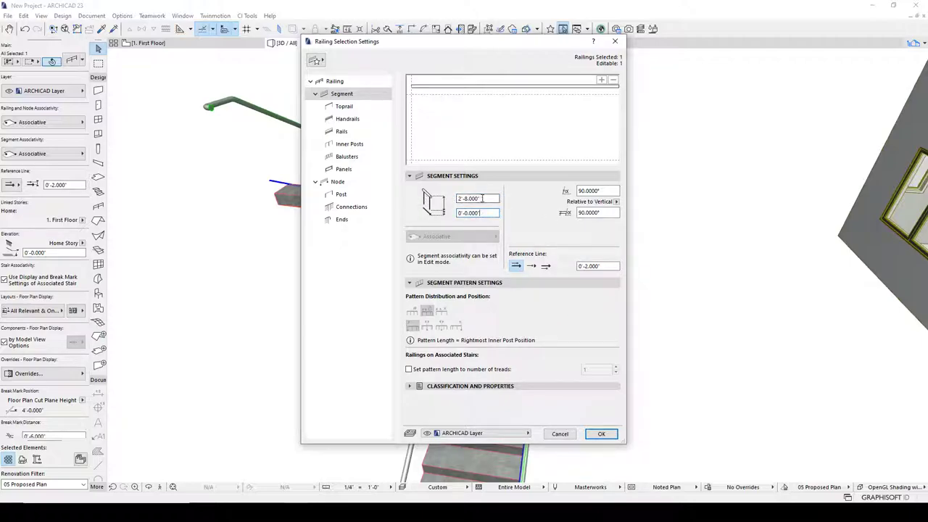
# - Set the railing segment height to 42 inches (3'-6")
pyautogui.moveTo(492, 201); pyautogui.dragTo(406, 192)
pyautogui.write('42')
pyautogui.press('Tab')
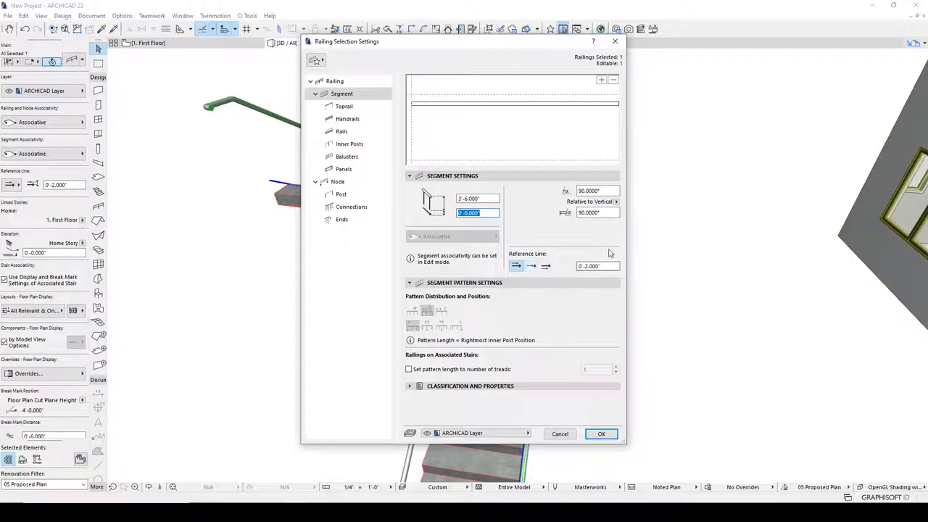
# - Add a toprail to the railing segment above the existing handrail
pyautogui.click(346, 107)
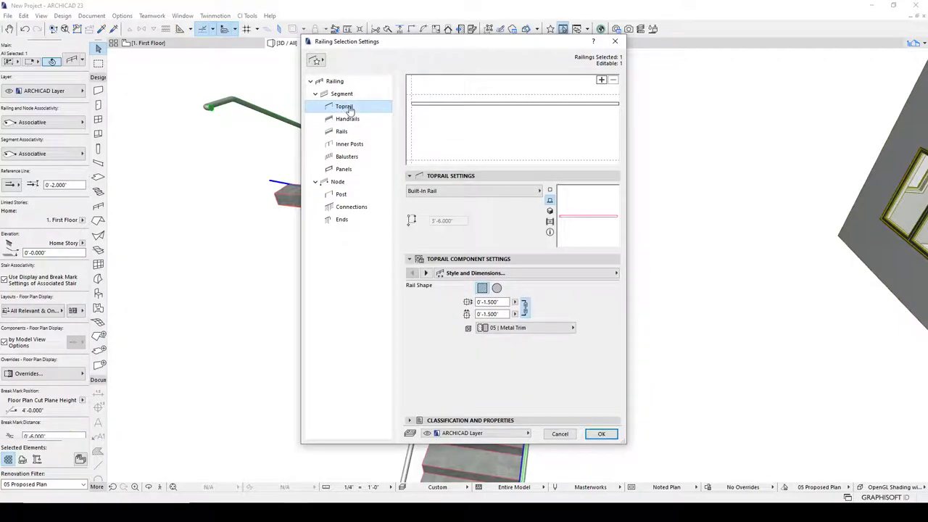
pyautogui.click(424, 103)
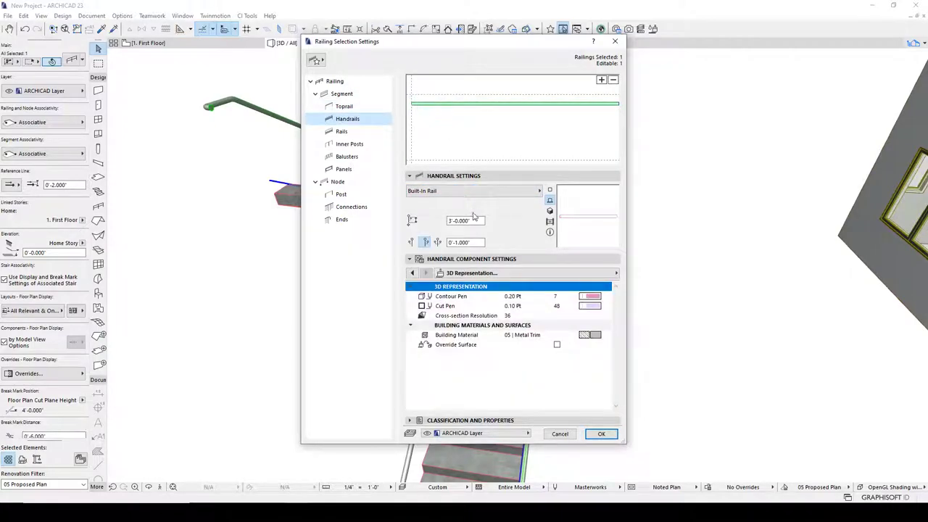
pyautogui.click(346, 108)
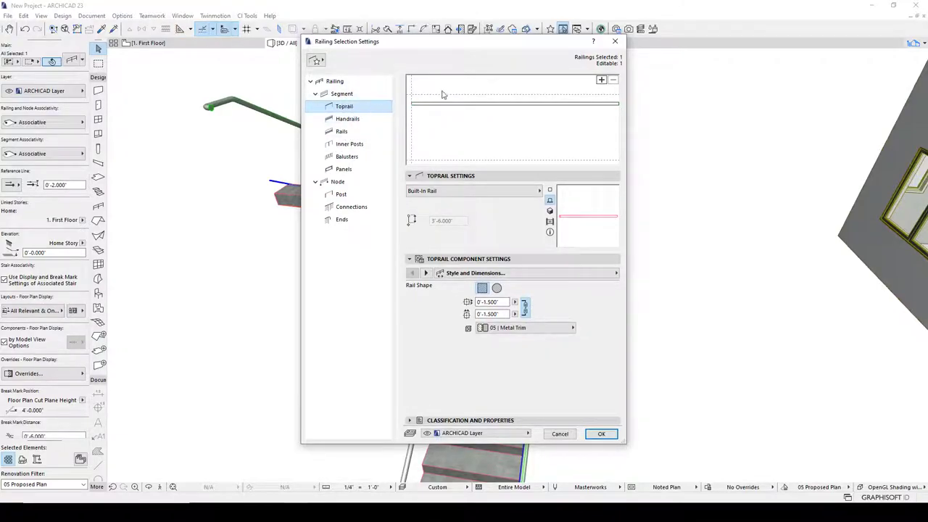
pyautogui.click(601, 80)
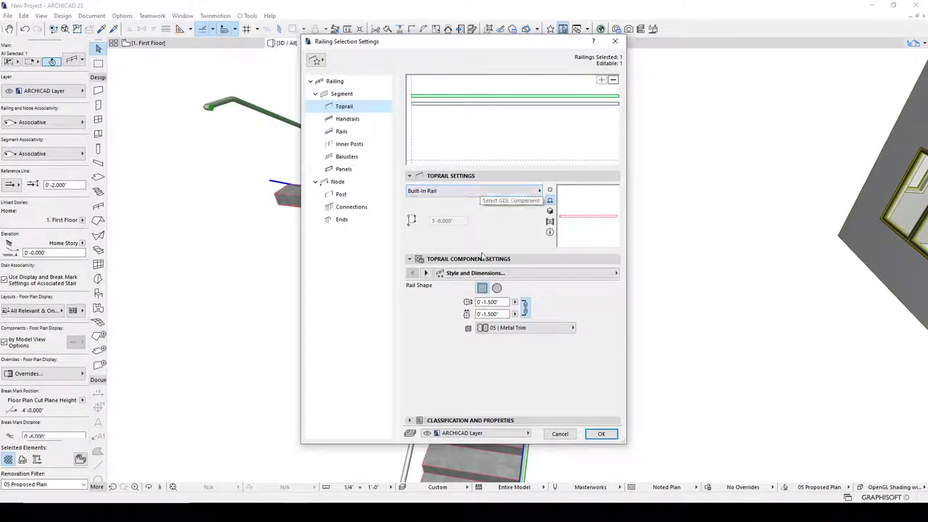
# - Test a segment height of 5'-0" and set it back to 3'-6"
pyautogui.click(351, 94)
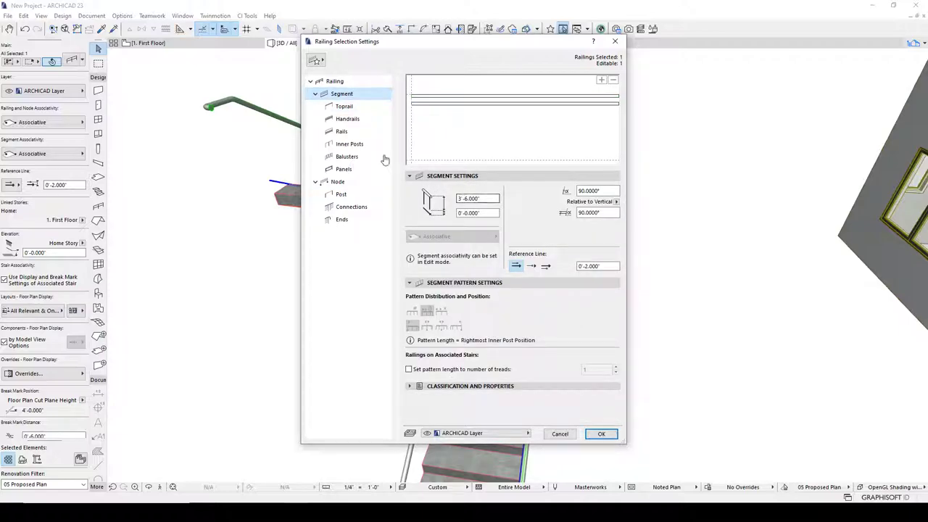
pyautogui.click(482, 199)
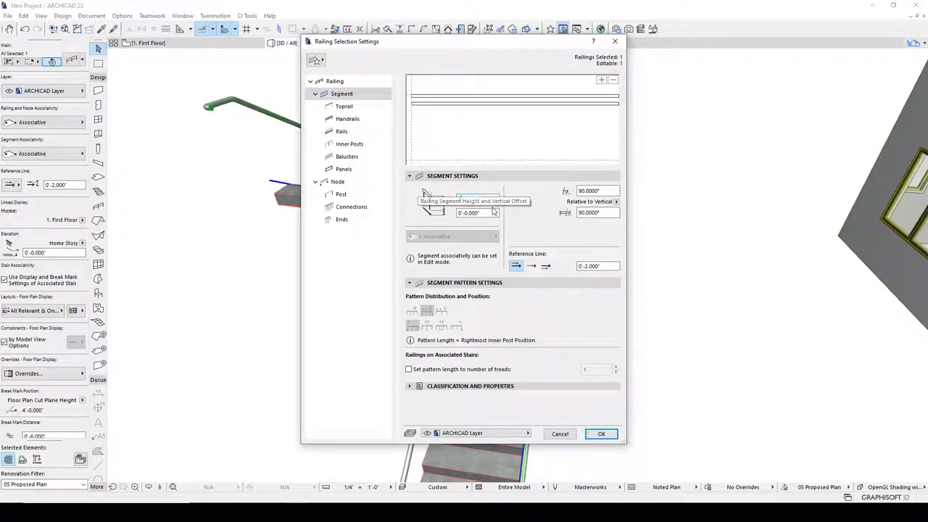
pyautogui.write('5')
pyautogui.click(492, 212)
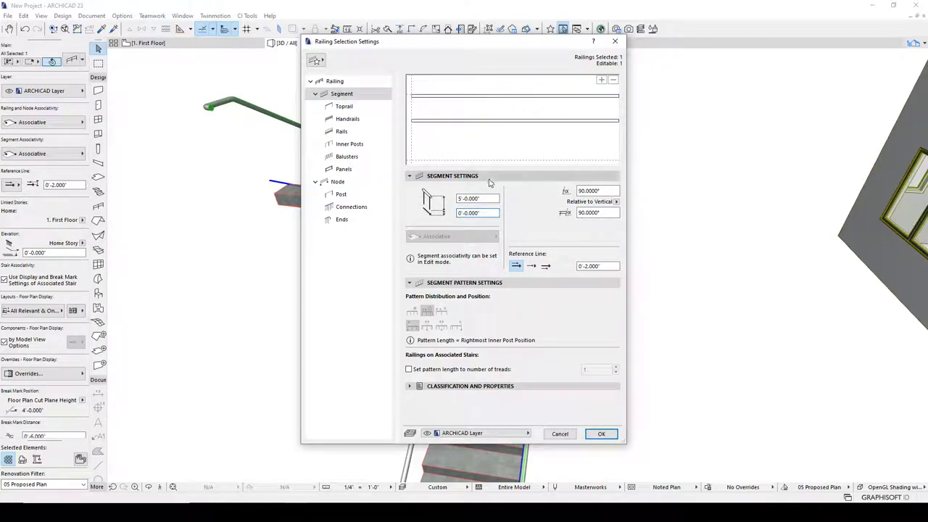
pyautogui.click(473, 198)
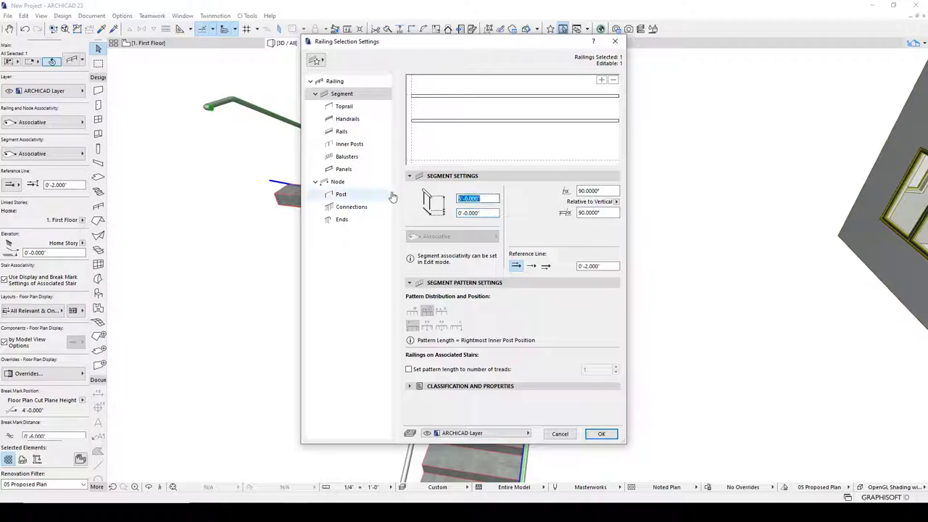
pyautogui.write("3'6")
pyautogui.press('Tab')
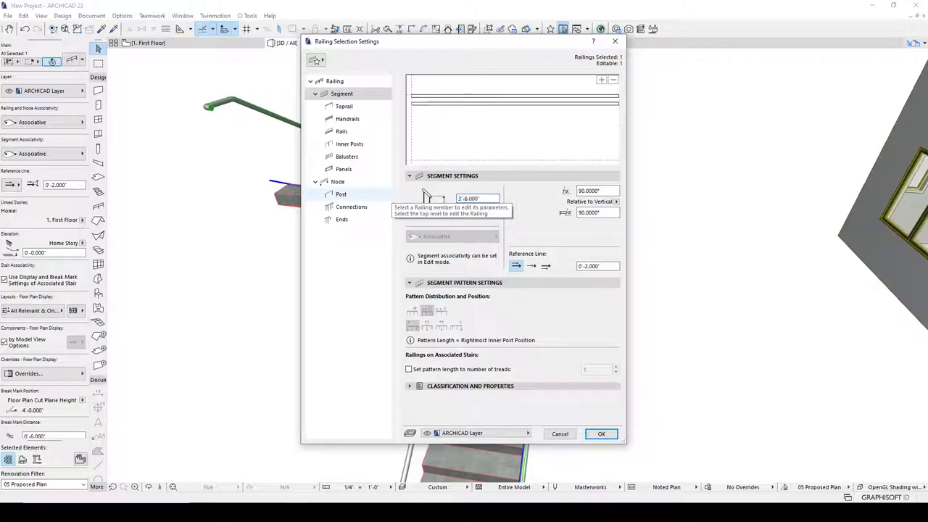
# - Place the handrail on the left side of the railing with a horizontal offset of 2"
pyautogui.click(435, 103)
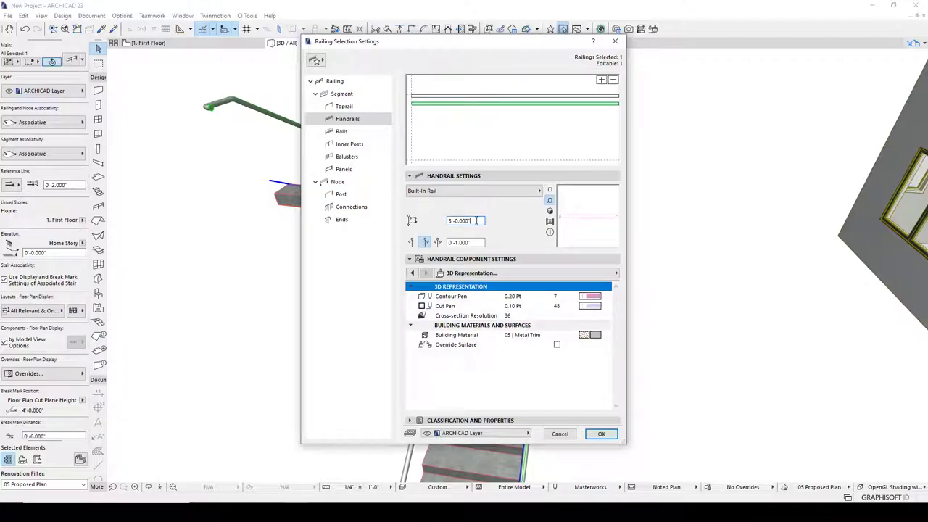
pyautogui.click(410, 242)
pyautogui.click(446, 243)
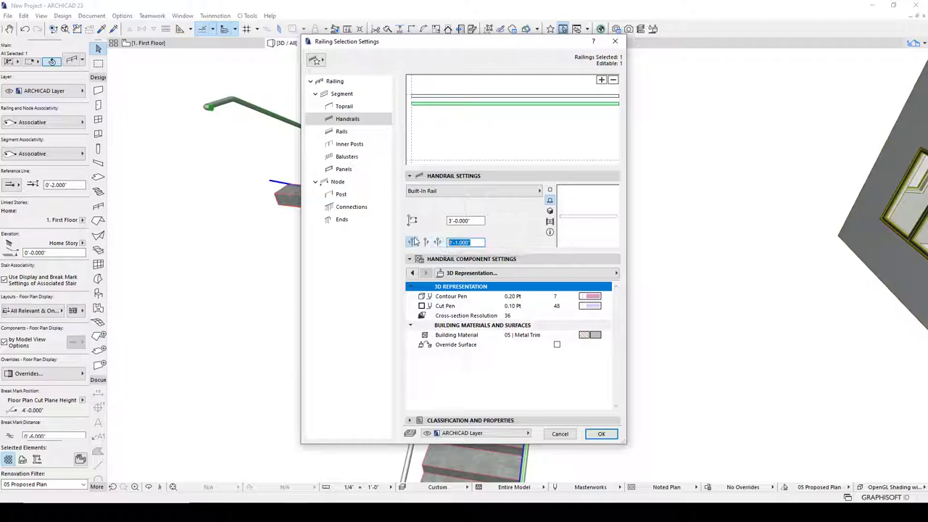
pyautogui.write('3')
pyautogui.click(481, 221)
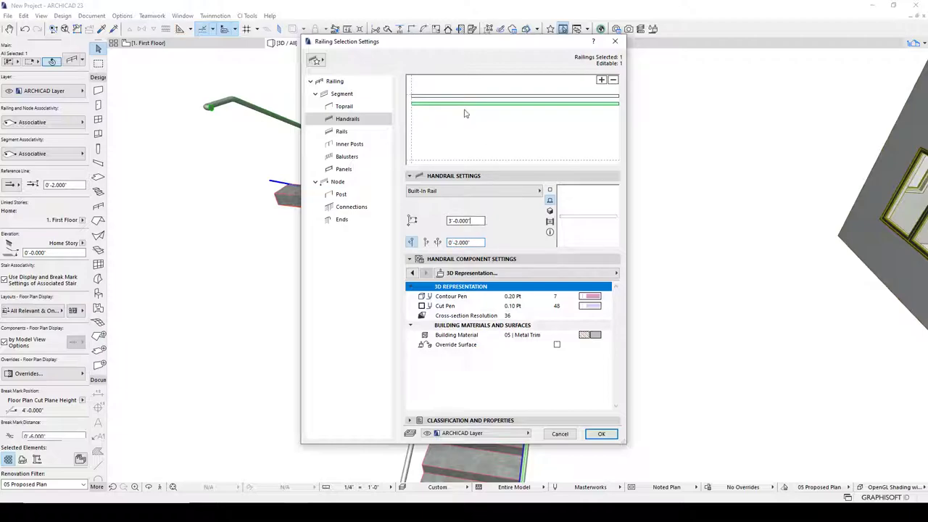
# - Inspect the segment's toprail and handrail components in turn
pyautogui.click(446, 96)
pyautogui.click(443, 105)
pyautogui.click(440, 96)
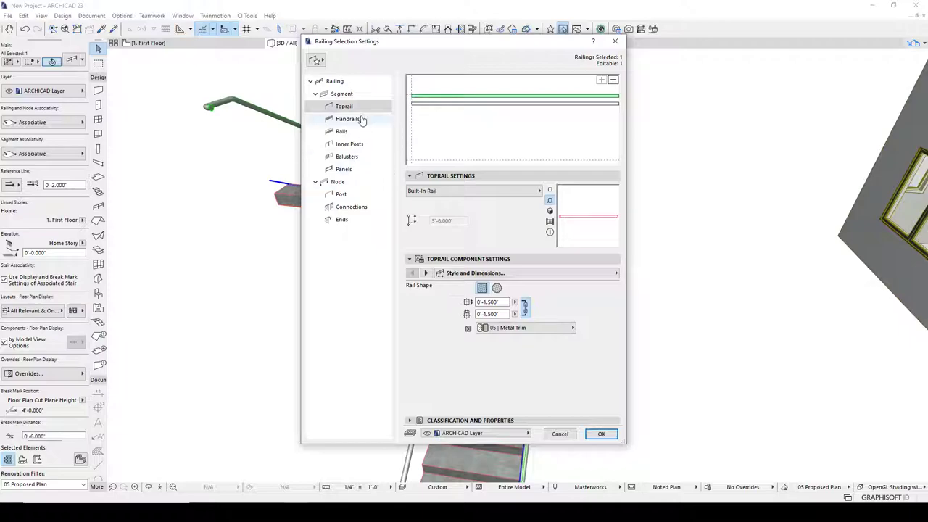
pyautogui.click(425, 99)
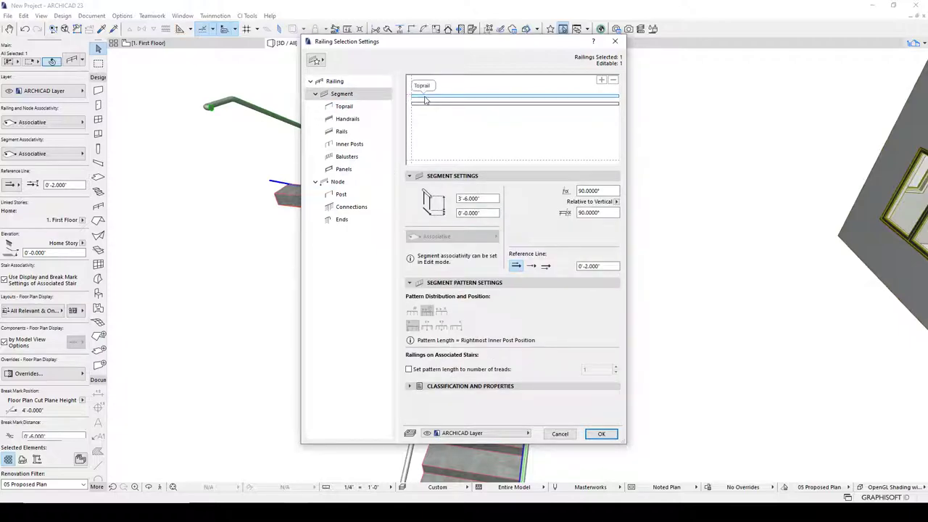
pyautogui.click(427, 97)
pyautogui.click(424, 106)
# - Change the toprail component to Rail 23 after trying Pig-ear Rail 23 and Profiled Rail 23
pyautogui.click(418, 97)
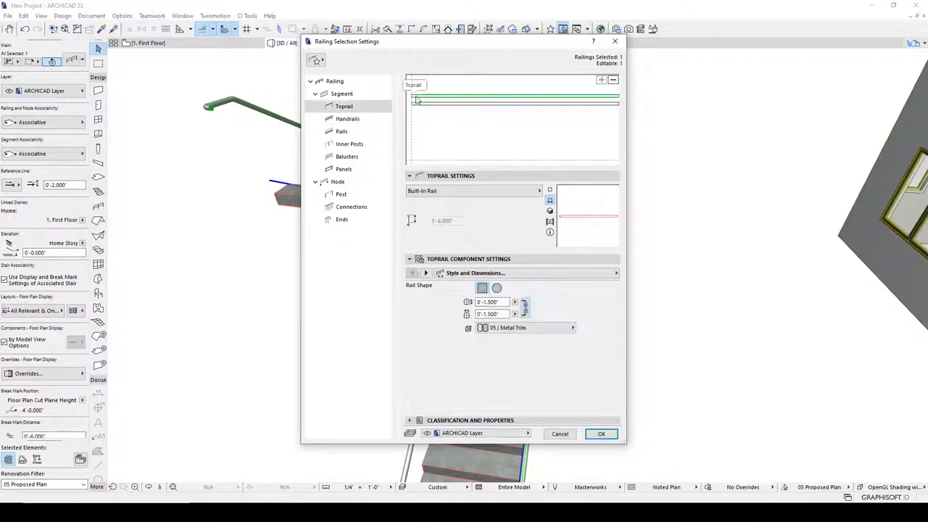
pyautogui.click(453, 192)
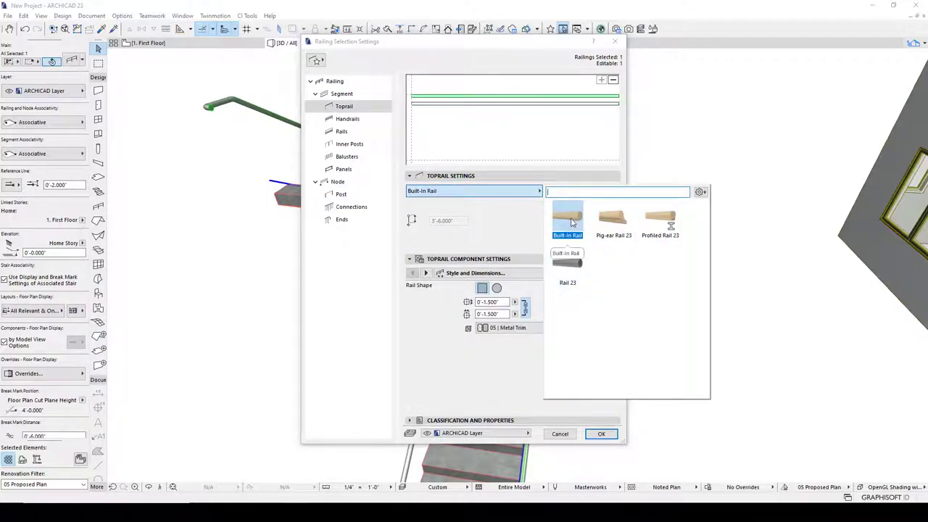
pyautogui.click(613, 219)
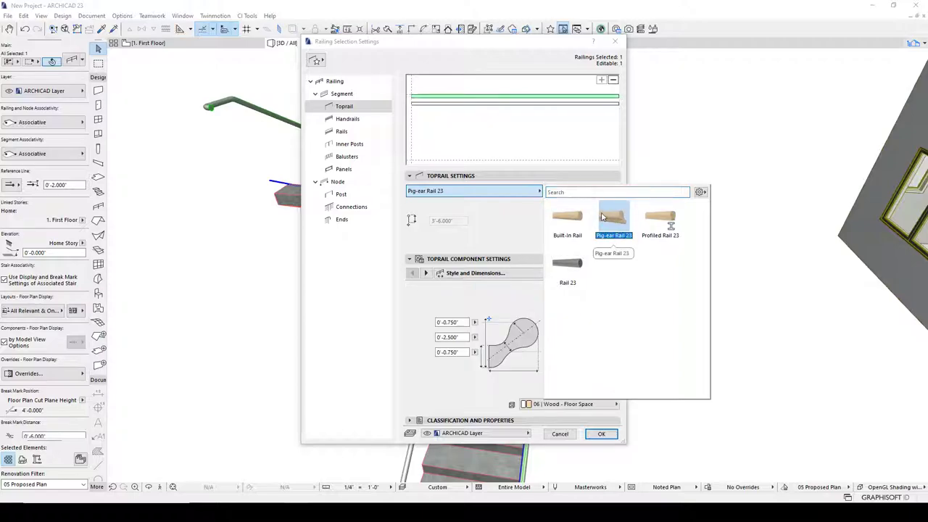
pyautogui.click(671, 225)
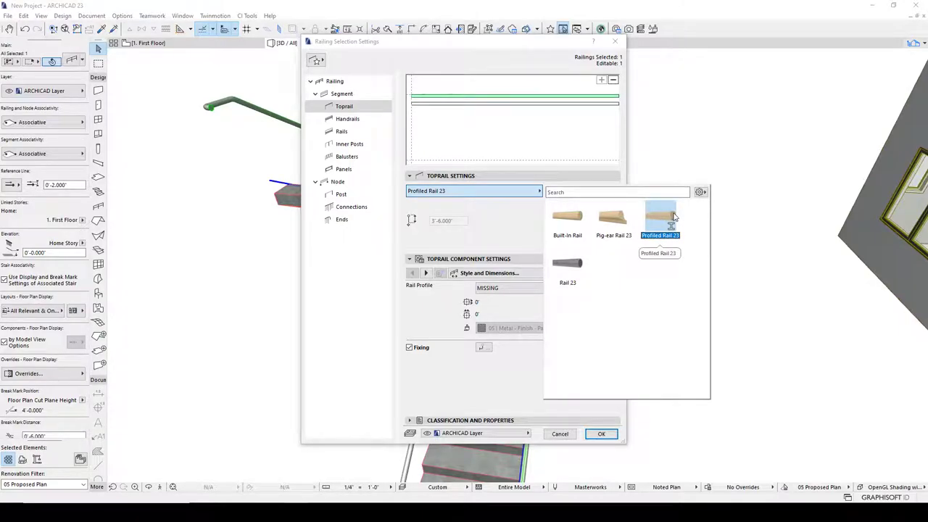
pyautogui.click(568, 265)
pyautogui.click(528, 248)
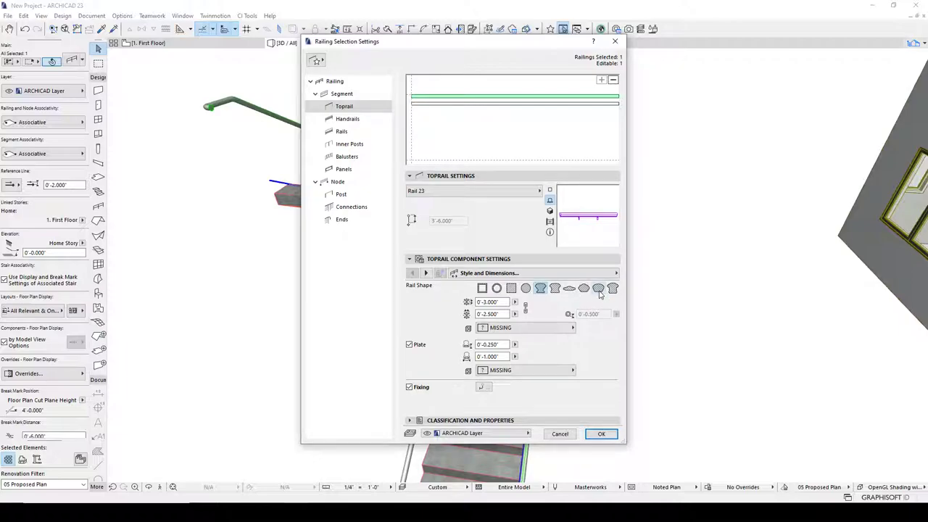
# - Give the toprail the flat, thin rounded shape in 05 | Stainless Steel and turn off its plate
pyautogui.click(569, 287)
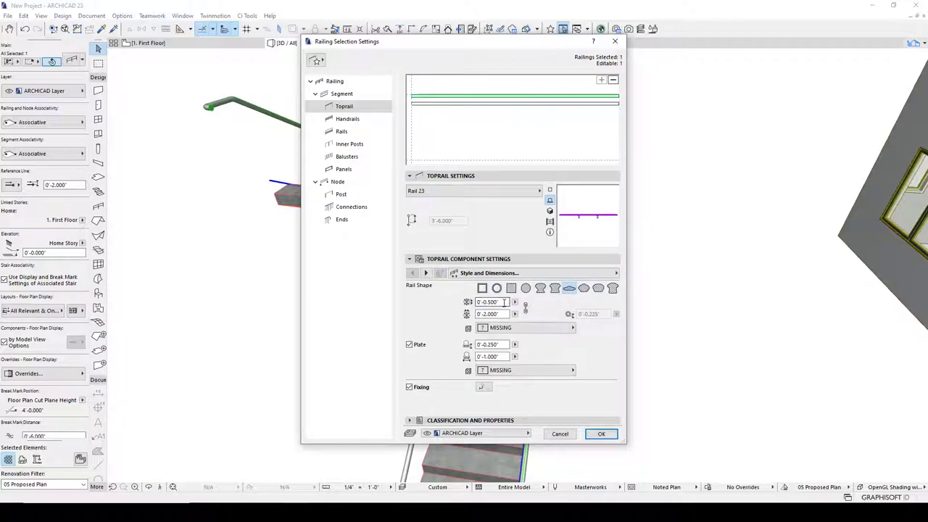
pyautogui.click(519, 327)
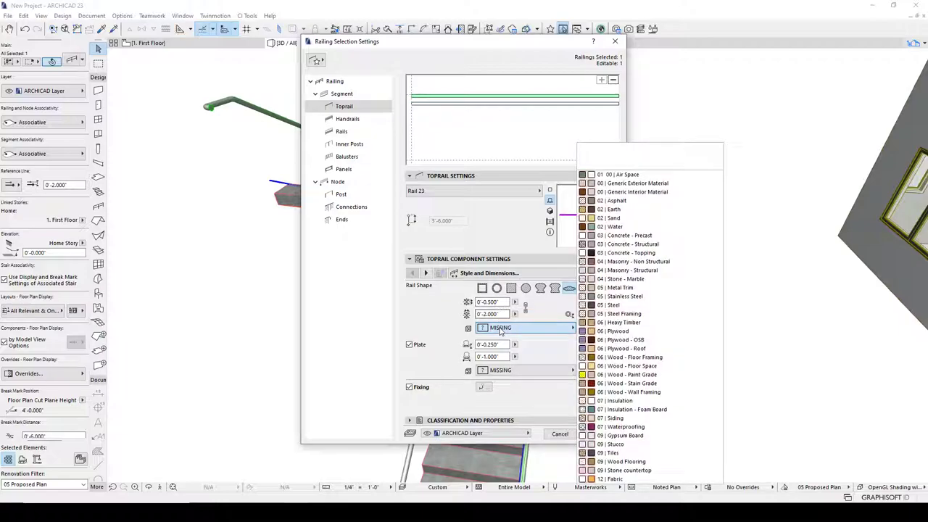
pyautogui.click(614, 296)
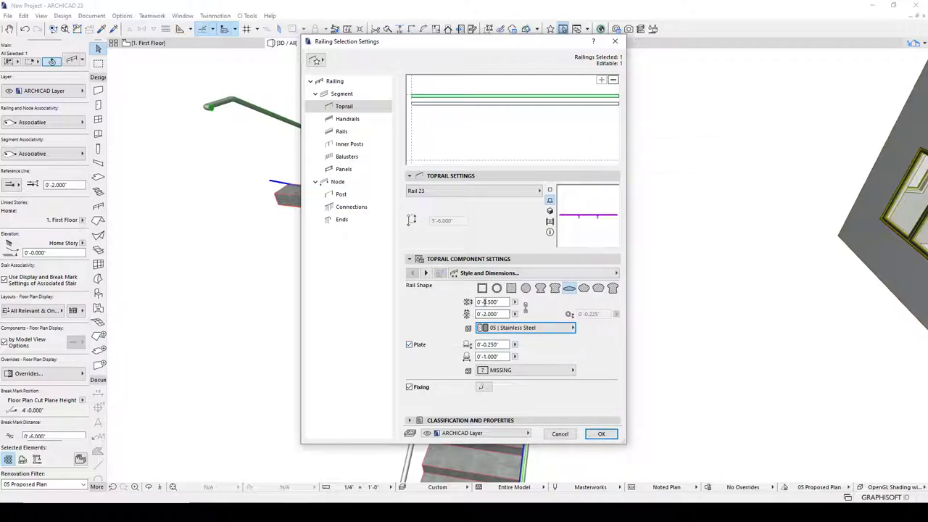
pyautogui.click(409, 344)
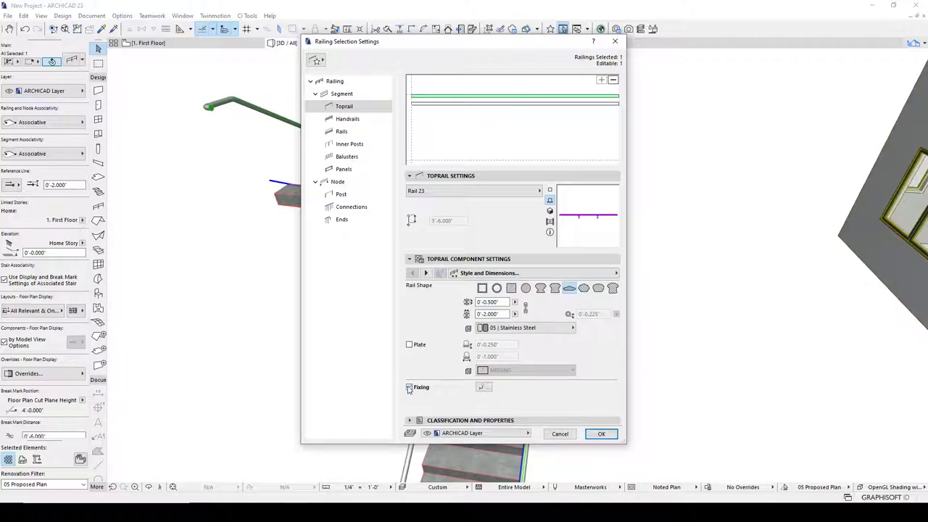
# - Toggle the toprail's fixing option, apply the railing settings and deselect the railing in the 3D view
pyautogui.click(409, 388)
pyautogui.click(410, 388)
pyautogui.click(602, 434)
pyautogui.scroll(10, 557, 166)
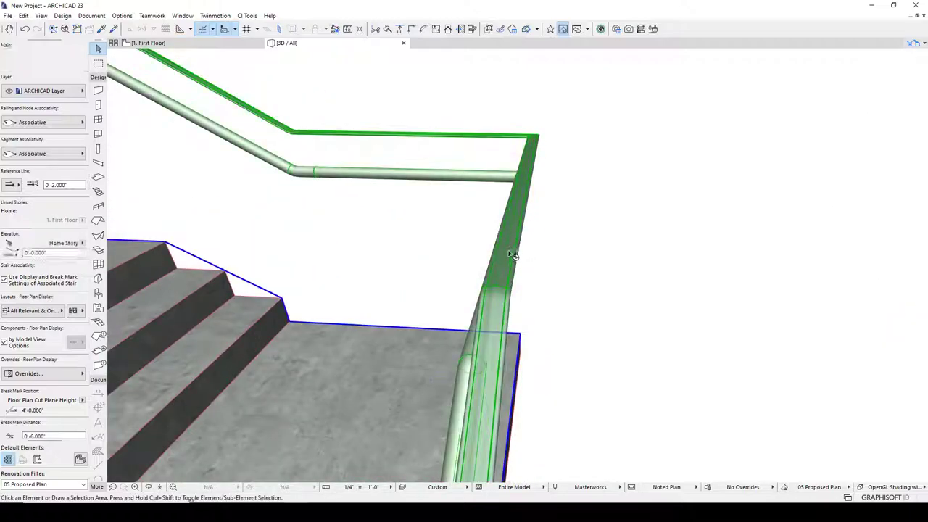
pyautogui.press('Escape')
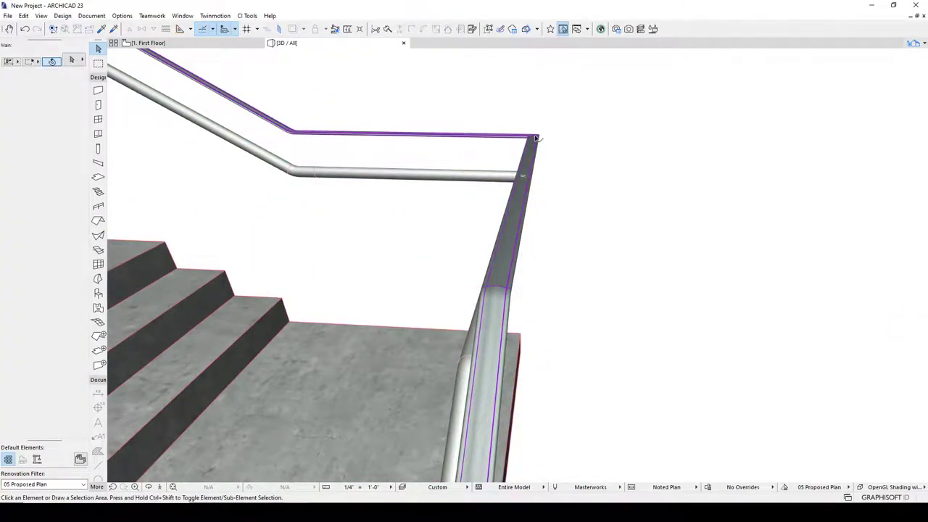
# - Reopen the outer railing's settings and bring up the Style and Dimensions settings of its left-placed handrail
pyautogui.click(491, 176)
pyautogui.click(71, 62)
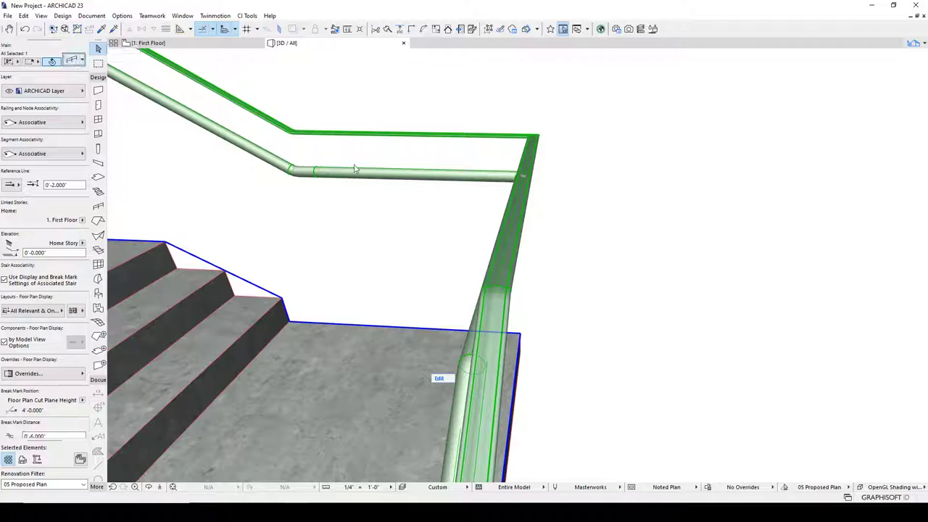
pyautogui.click(428, 103)
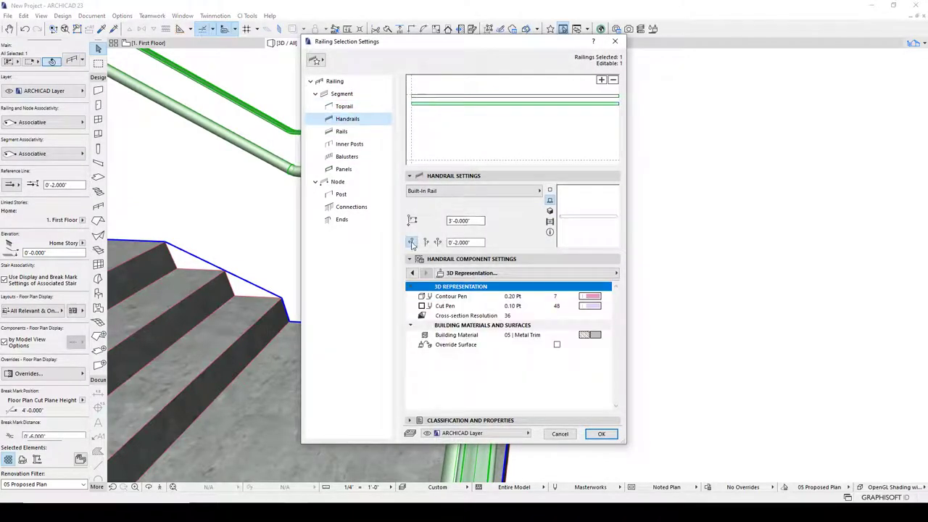
pyautogui.click(411, 242)
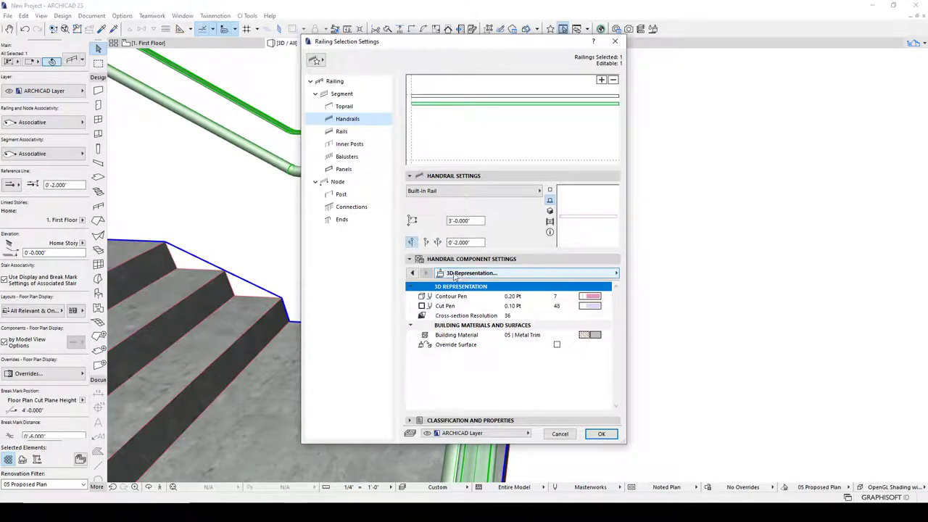
pyautogui.click(412, 274)
pyautogui.click(412, 273)
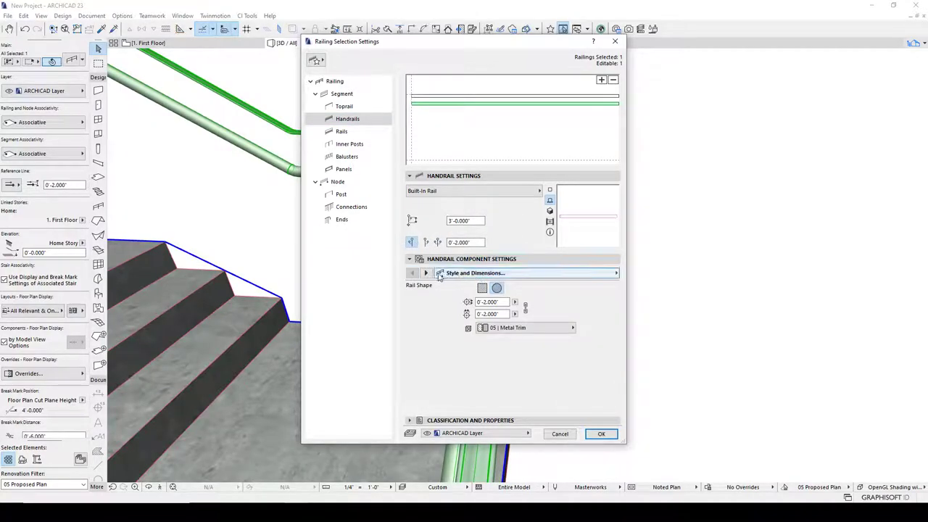
pyautogui.click(456, 275)
pyautogui.click(460, 274)
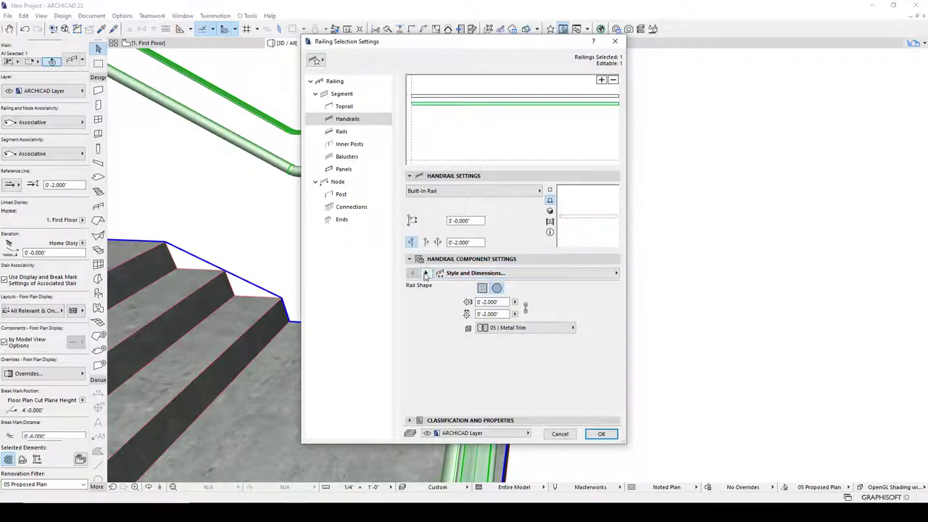
# - Change the handrail component to Rail 23 after trying Pig-ear Rail 23 and Profiled Rail 23
pyautogui.click(490, 191)
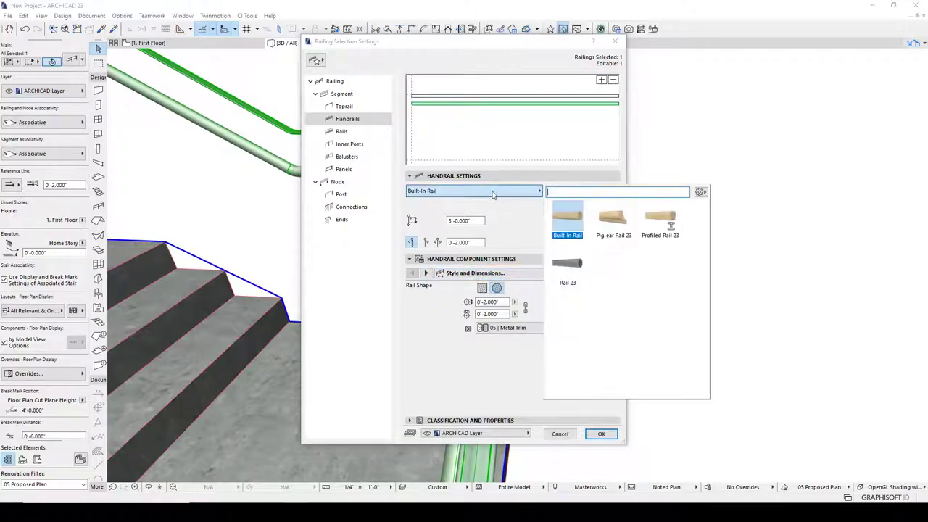
pyautogui.click(567, 266)
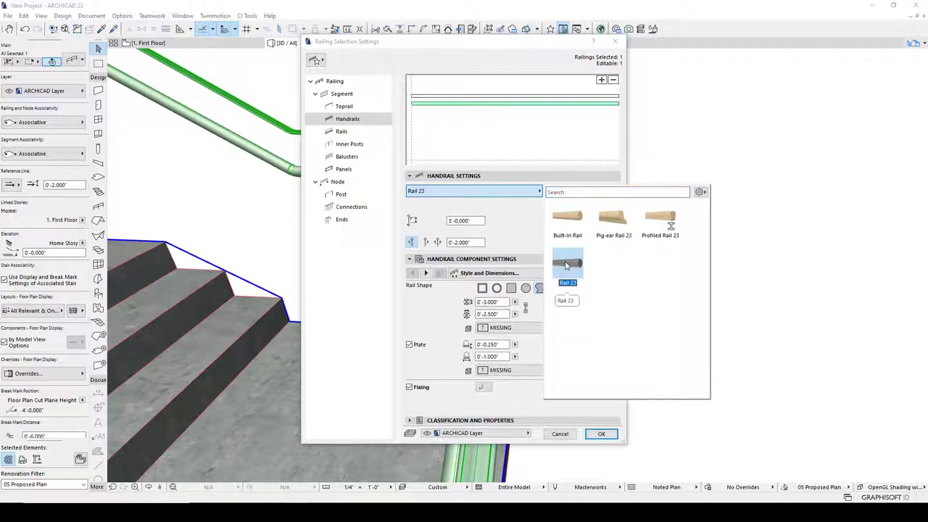
pyautogui.click(618, 223)
pyautogui.click(660, 219)
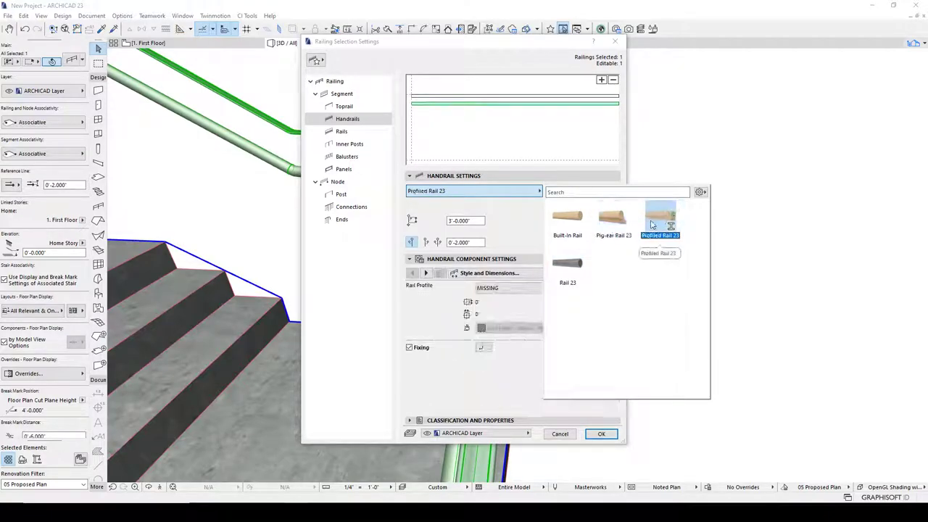
pyautogui.click(567, 266)
# - Make the handrail a hollow round tube in 05 | Stainless Steel with a 0.125" wall thickness and apply the settings
pyautogui.click(538, 291)
pyautogui.click(508, 328)
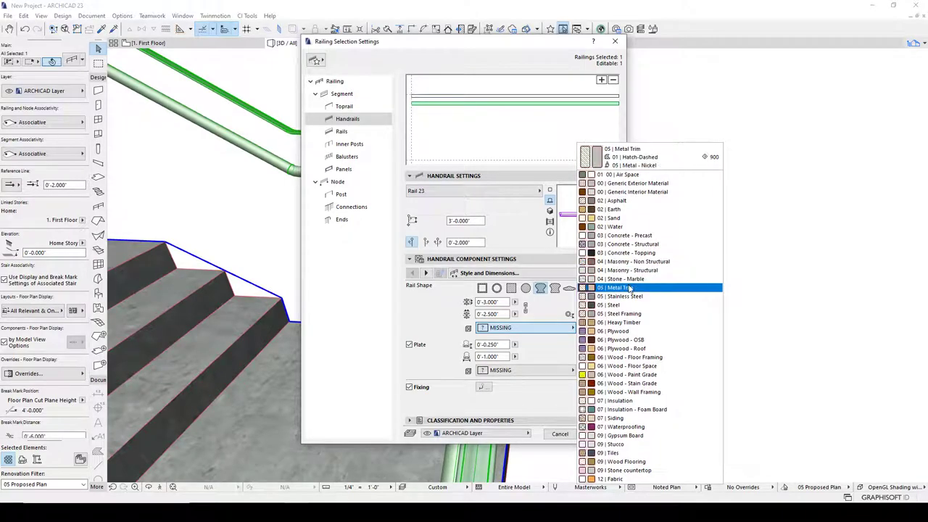
pyautogui.click(603, 296)
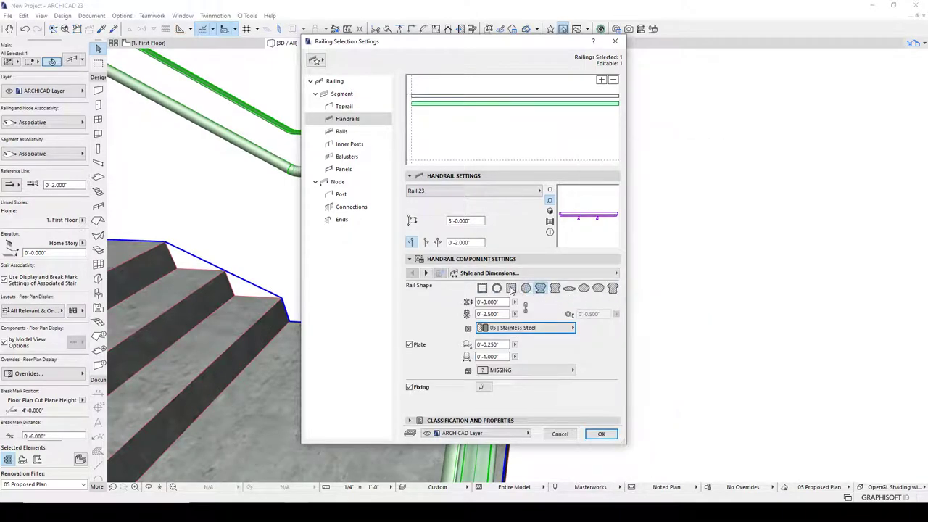
pyautogui.click(498, 288)
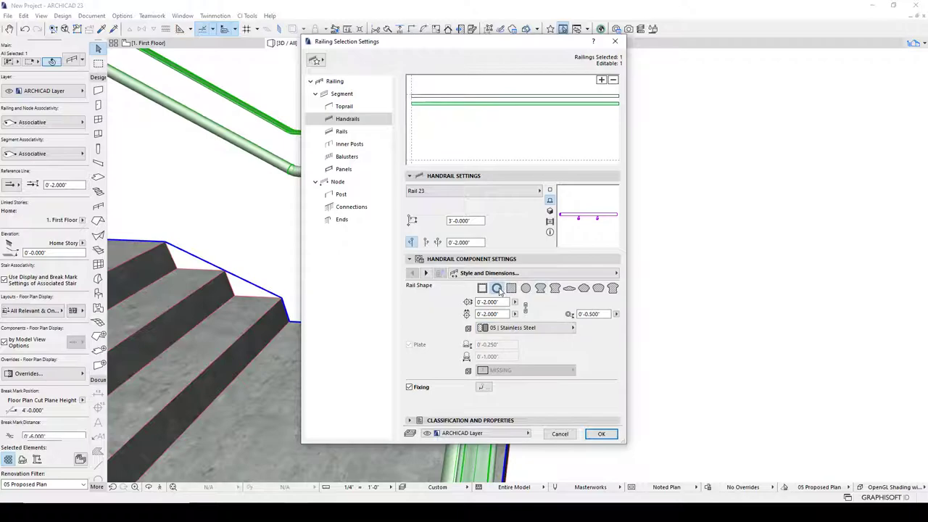
pyautogui.click(591, 314)
pyautogui.press('BackSpace')
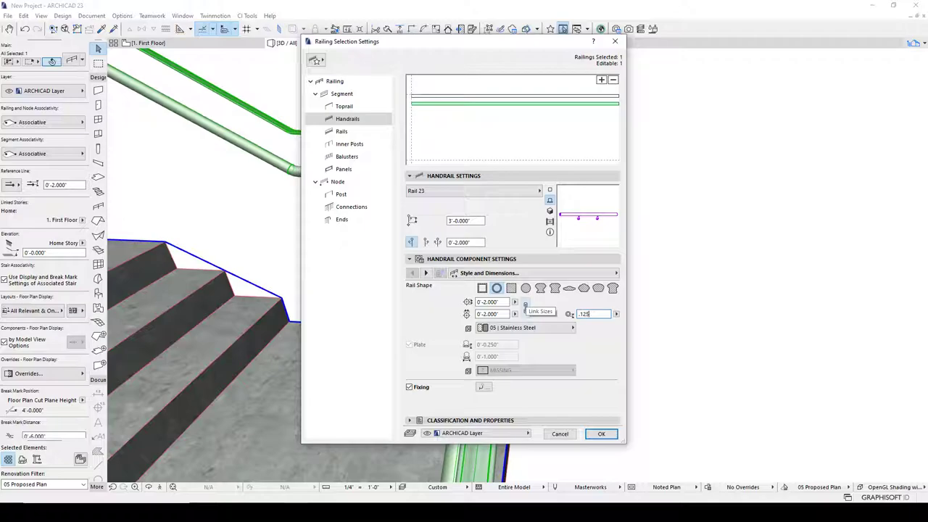
pyautogui.press('Tab')
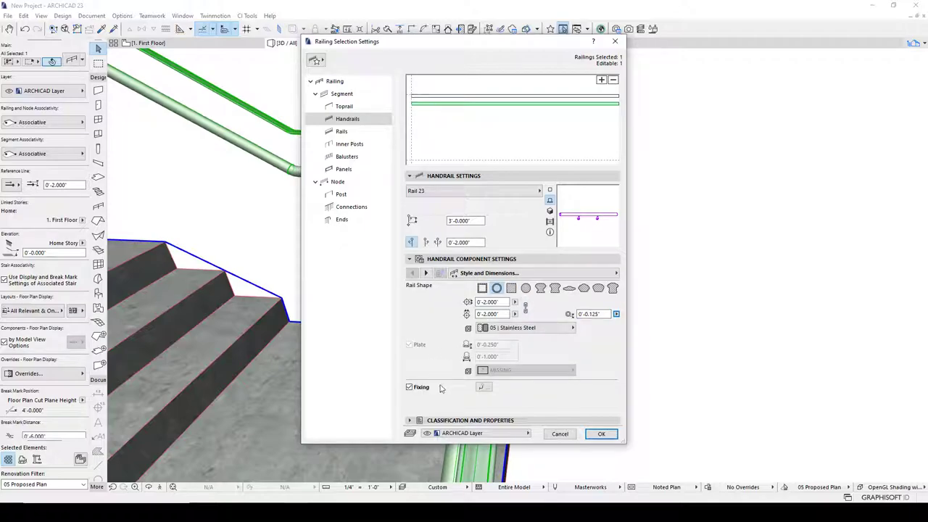
pyautogui.click(601, 434)
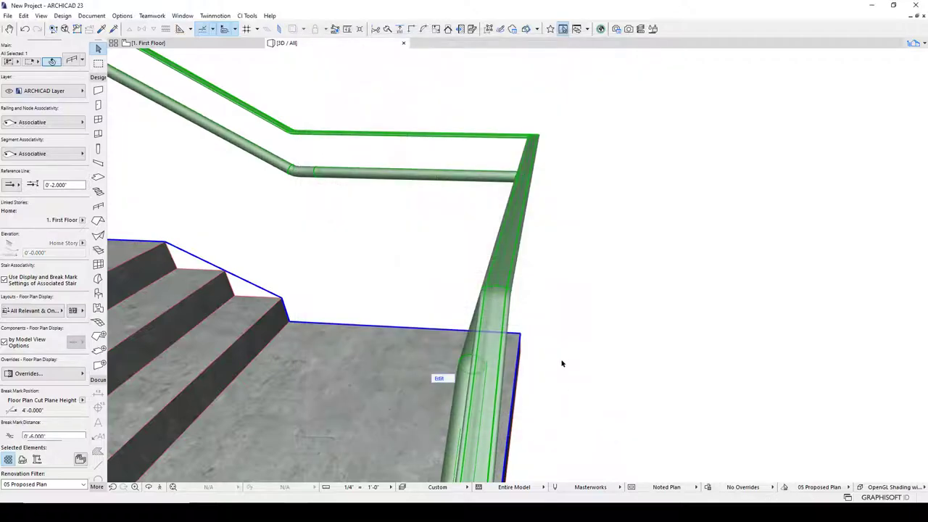
# - Switch to the First Floor plan and select the outer railing at the stair's upper-right landing corner
pyautogui.keyDown('shift'); pyautogui.moveTo(541, 300); pyautogui.dragTo(535, 148, button='middle'); pyautogui.keyUp('shift')
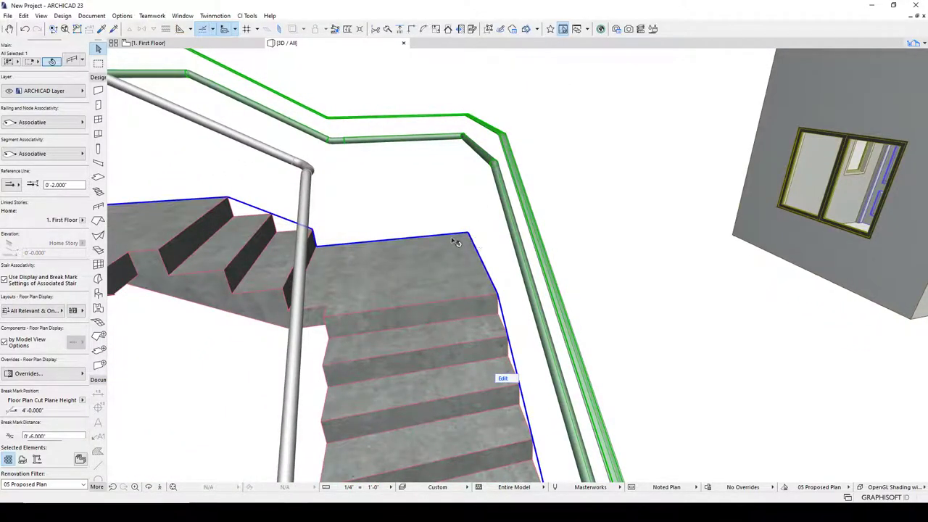
pyautogui.press('F2')
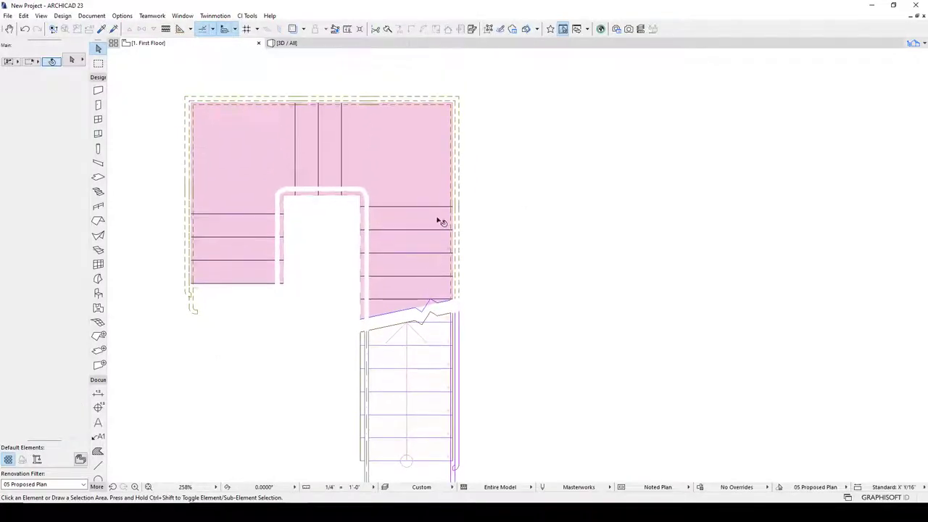
pyautogui.click(432, 153)
pyautogui.scroll(3, 464, 101)
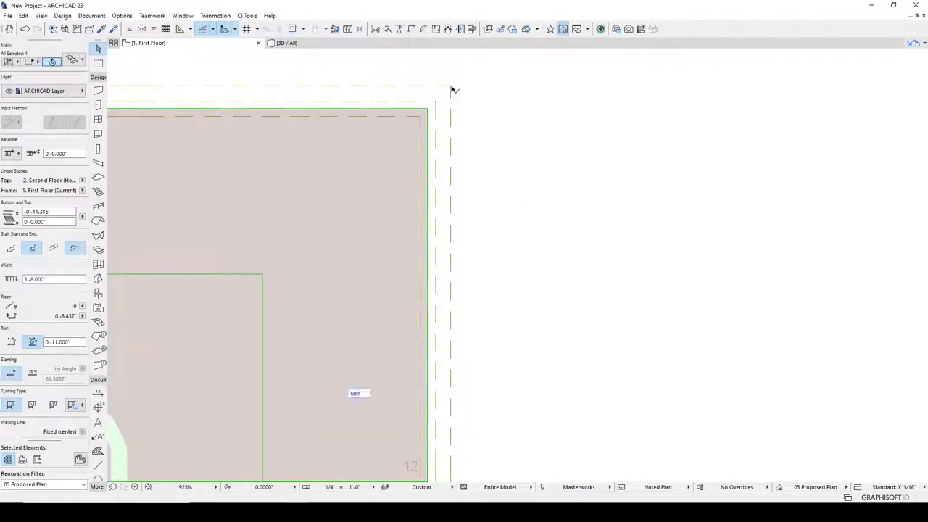
pyautogui.click(450, 90)
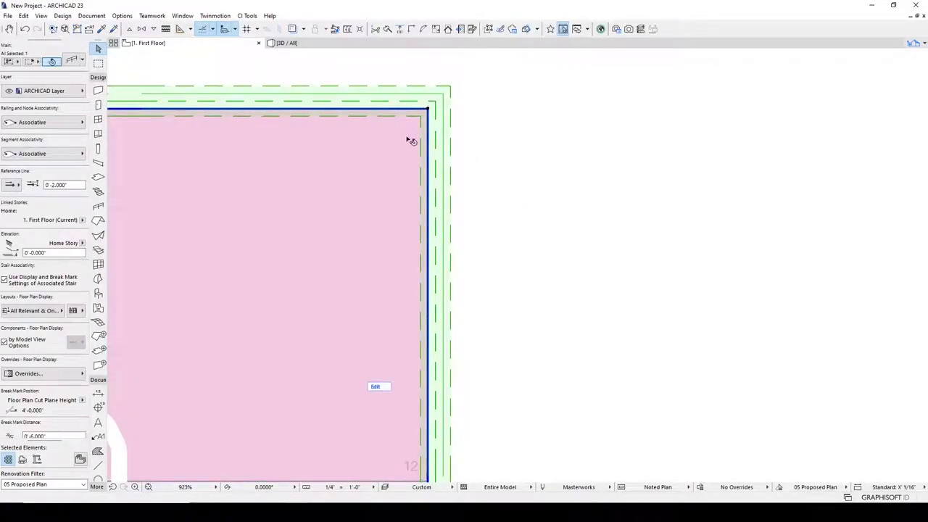
pyautogui.scroll(-3, 430, 203)
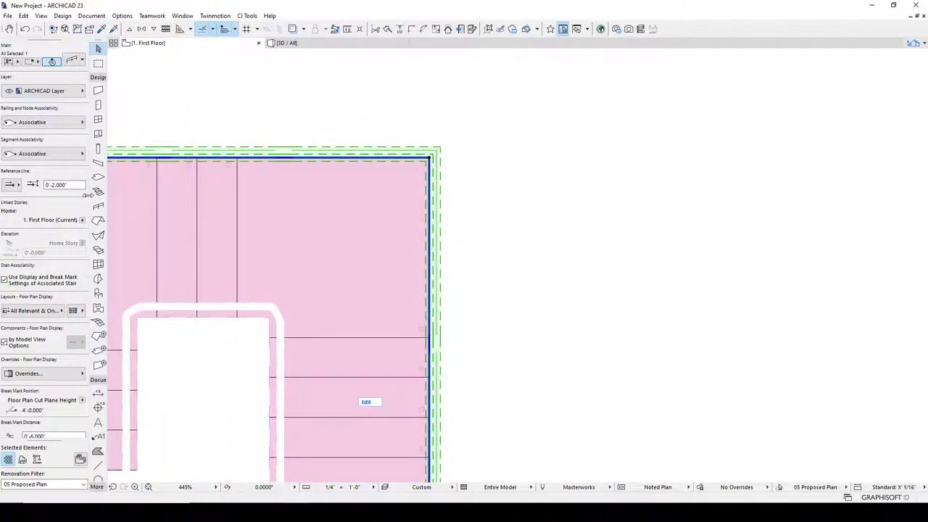
# - Try the outer railing's reference line positions and keep the one that sets the railing inside the stair edge
pyautogui.click(13, 185)
pyautogui.click(62, 185)
pyautogui.click(12, 185)
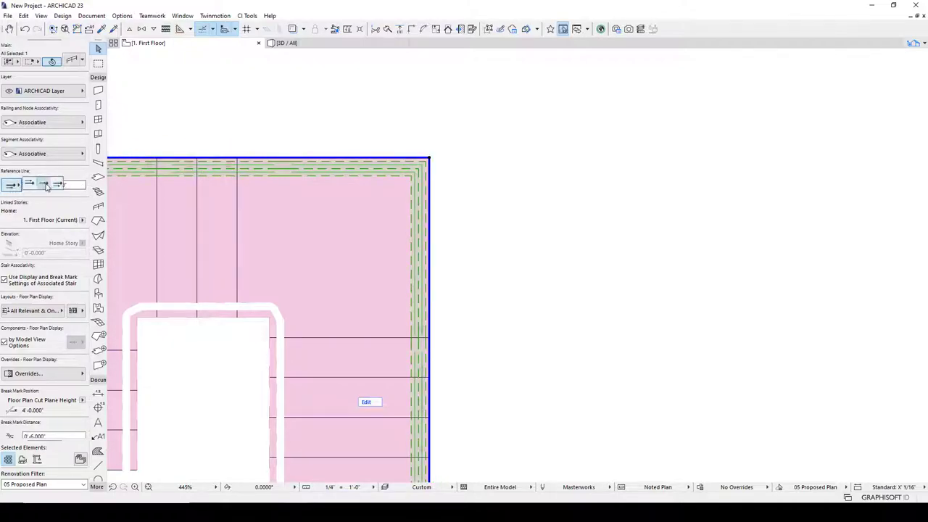
pyautogui.click(48, 186)
pyautogui.click(12, 185)
pyautogui.click(60, 185)
pyautogui.click(11, 185)
pyautogui.click(29, 184)
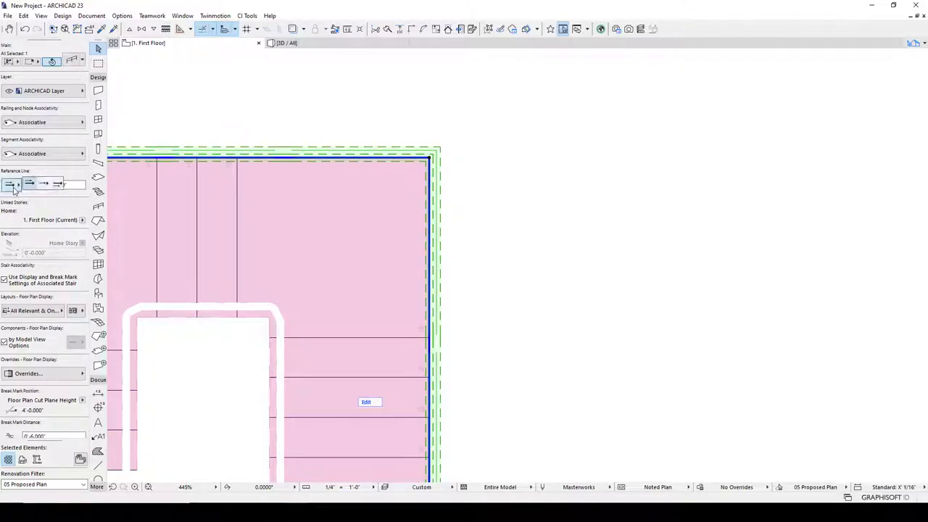
pyautogui.click(530, 242)
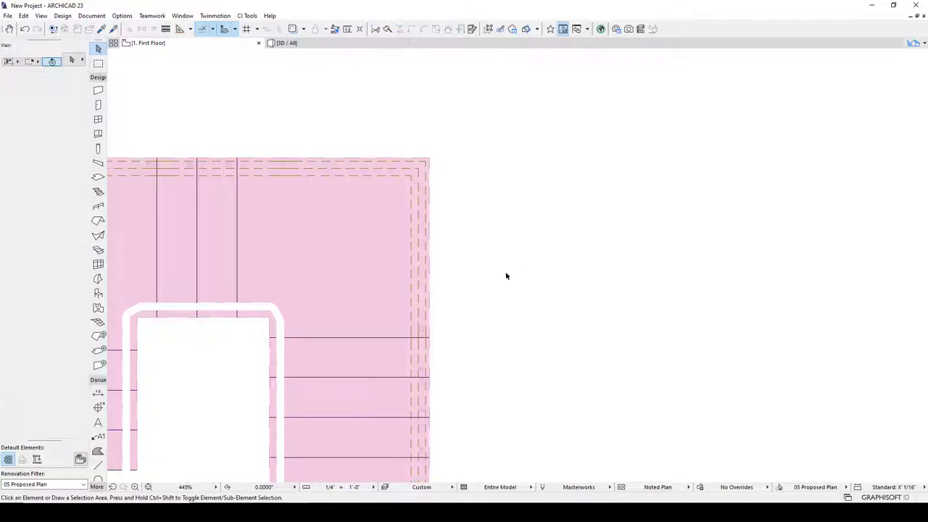
# - Examine on the floor plan how the outer railing runs along the stair edge and ends below the first flight
pyautogui.scroll(-3, 439, 197)
pyautogui.scroll(-3, 438, 200)
pyautogui.scroll(4, 437, 201)
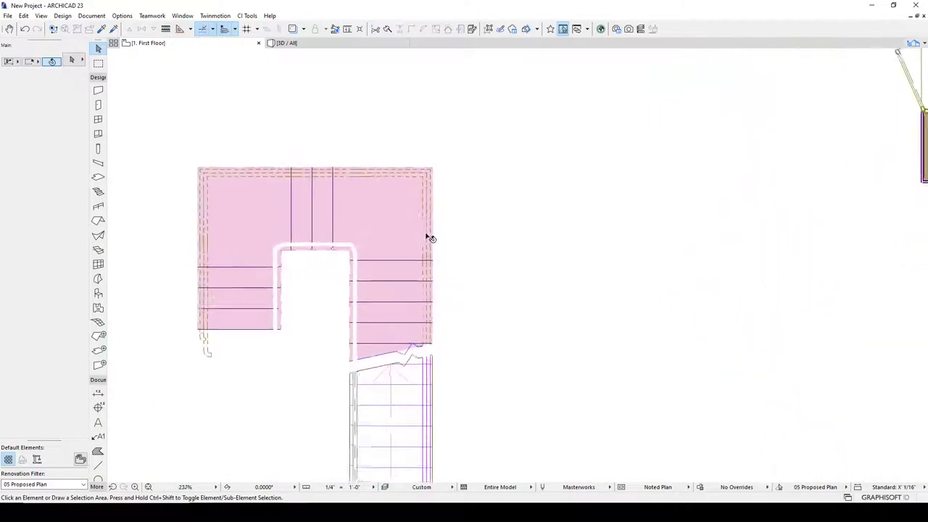
pyautogui.moveTo(455, 362); pyautogui.dragTo(454, 254, button='middle')
pyautogui.scroll(3, 427, 274)
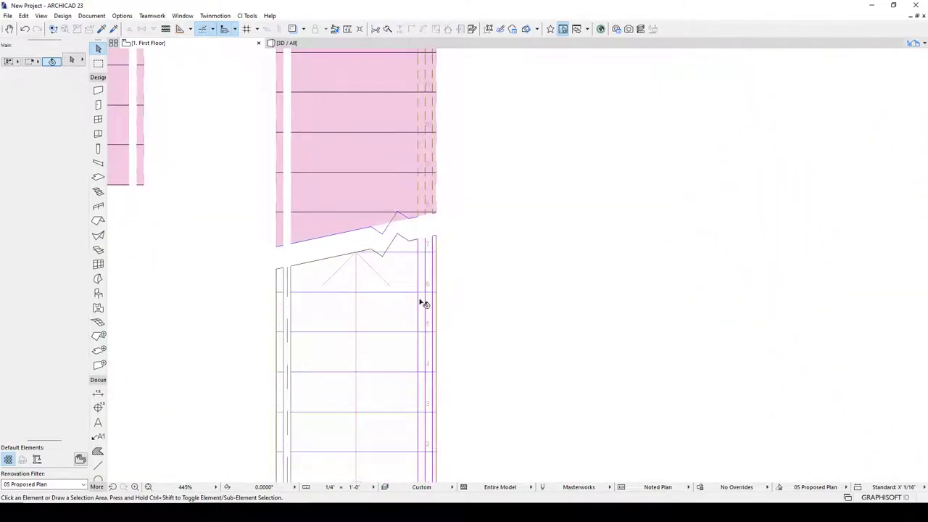
pyautogui.scroll(-3, 422, 301)
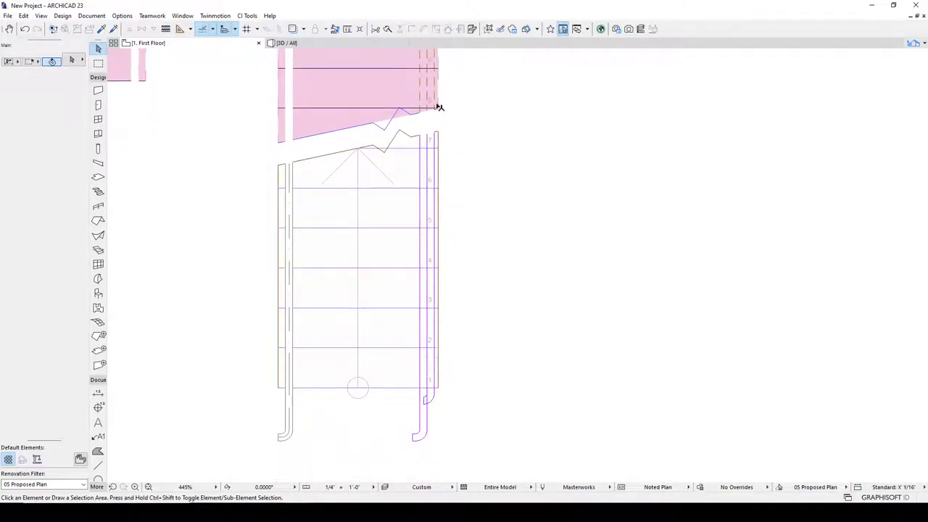
pyautogui.scroll(-3, 435, 160)
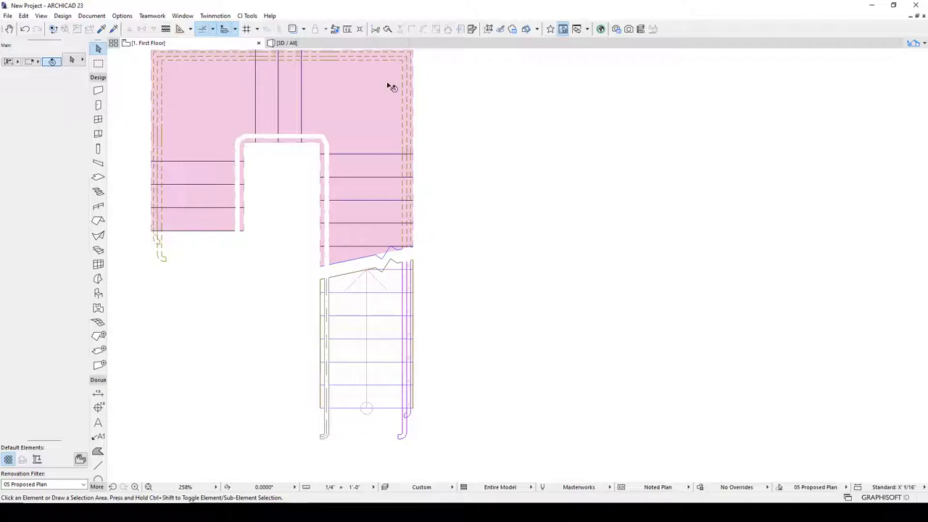
# - Select the stair and stretch its upper-right landing corner outward on the floor plan
pyautogui.click(390, 87)
pyautogui.scroll(4, 392, 172)
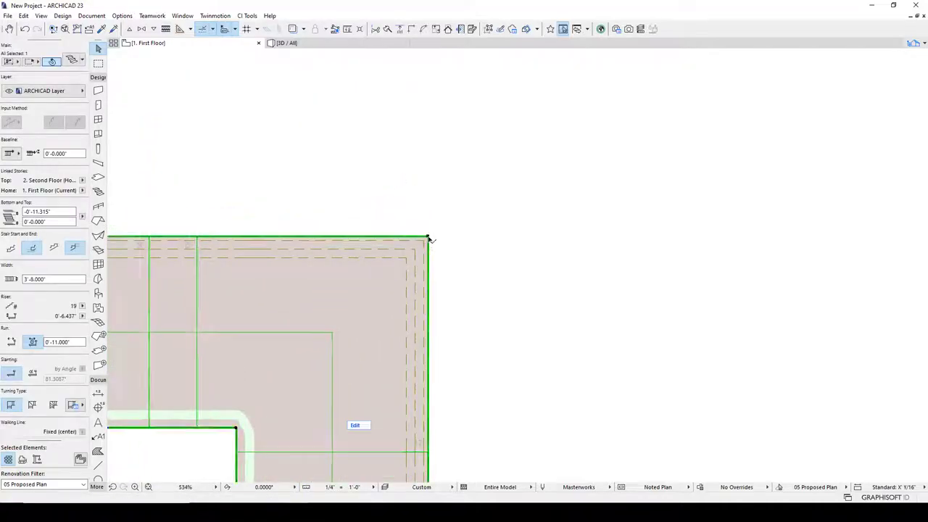
pyautogui.moveTo(428, 239); pyautogui.dragTo(430, 145)
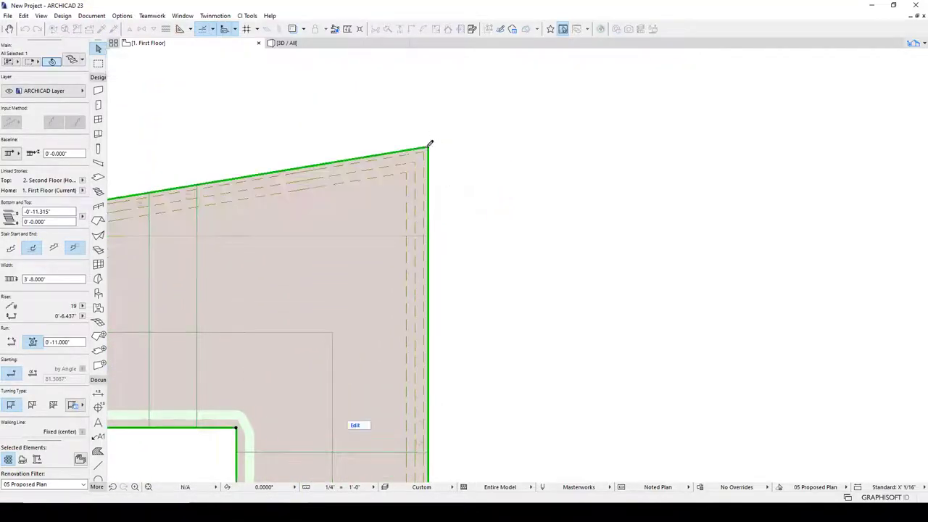
pyautogui.click(443, 178)
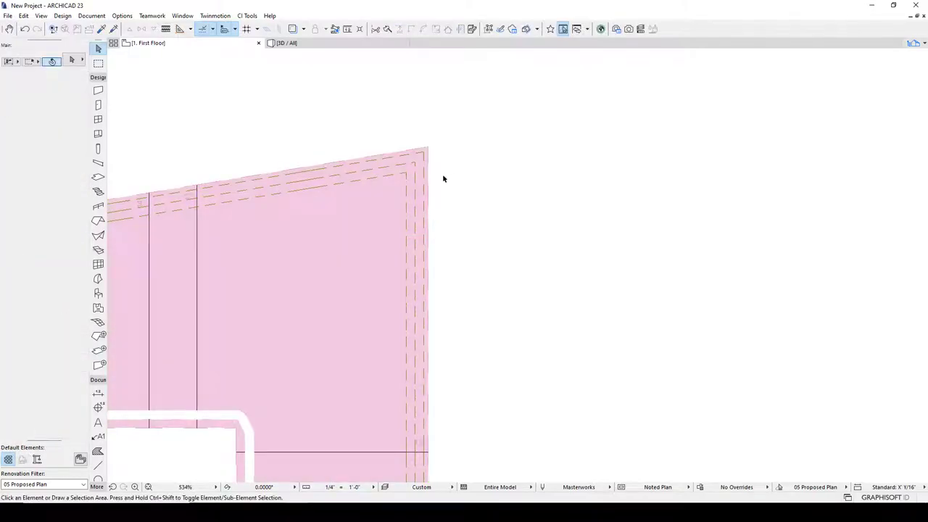
# - Inspect the railing along the stretched landing in 3D and undo the stair edit on the First Floor plan
pyautogui.click(290, 45)
pyautogui.keyDown('shift'); pyautogui.moveTo(466, 168); pyautogui.dragTo(425, 227, button='middle'); pyautogui.keyUp('shift')
pyautogui.scroll(-5, 457, 175)
pyautogui.keyDown('shift'); pyautogui.moveTo(458, 175); pyautogui.dragTo(481, 267, button='middle'); pyautogui.keyUp('shift')
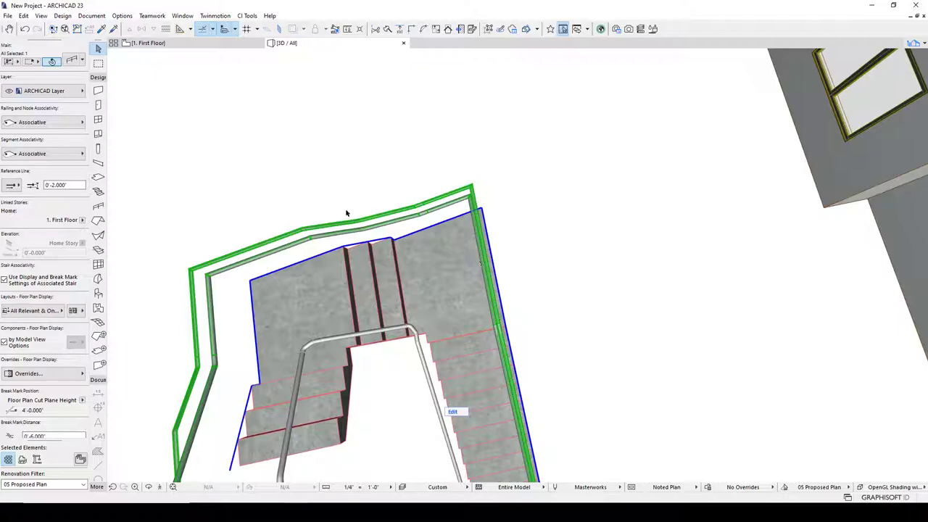
pyautogui.doubleClick(449, 229)
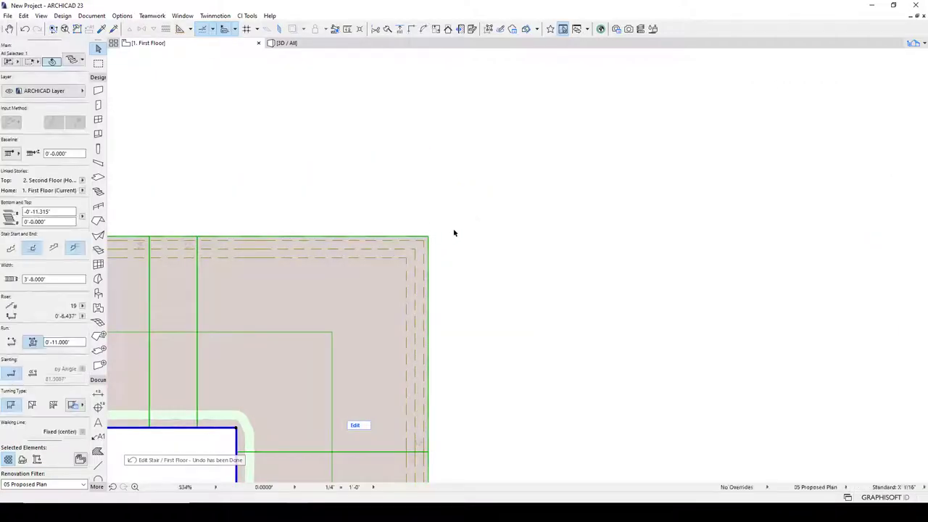
pyautogui.press('Escape')
# - Add a built-in rail to the outer railing's segment, placed between the handrail and the segment bottom
pyautogui.scroll(-3, 455, 235)
pyautogui.moveTo(495, 242); pyautogui.dragTo(481, 152, button='middle')
pyautogui.scroll(-3, 473, 182)
pyautogui.moveTo(465, 252); pyautogui.dragTo(458, 203, button='middle')
pyautogui.scroll(3, 451, 272)
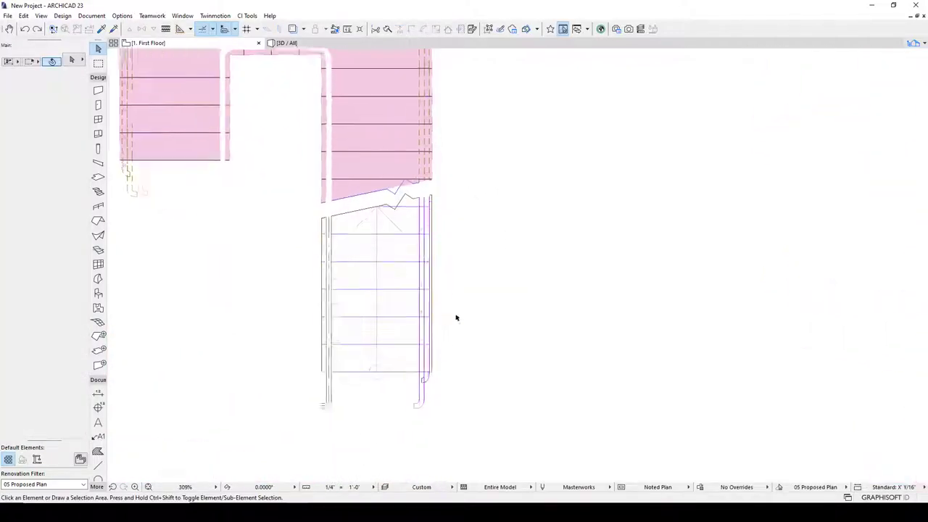
pyautogui.click(425, 384)
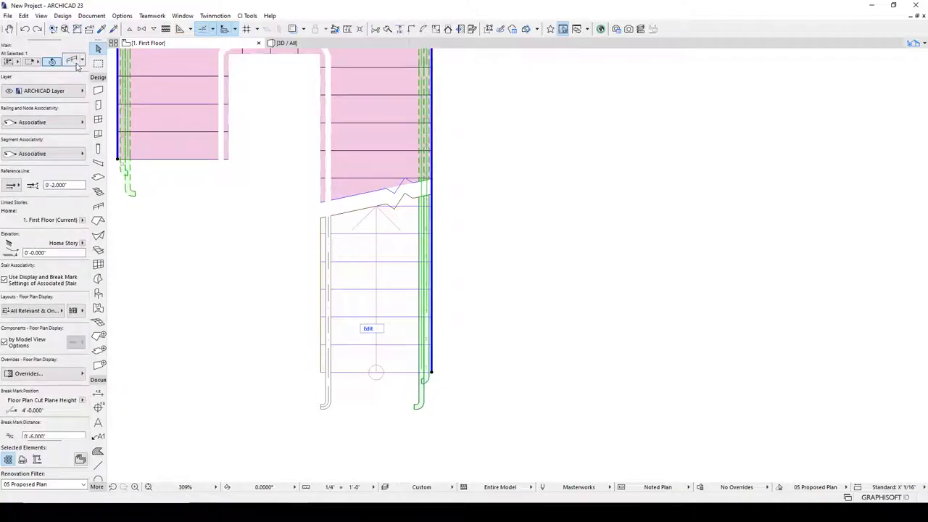
pyautogui.hotkey('ctrl', 't')
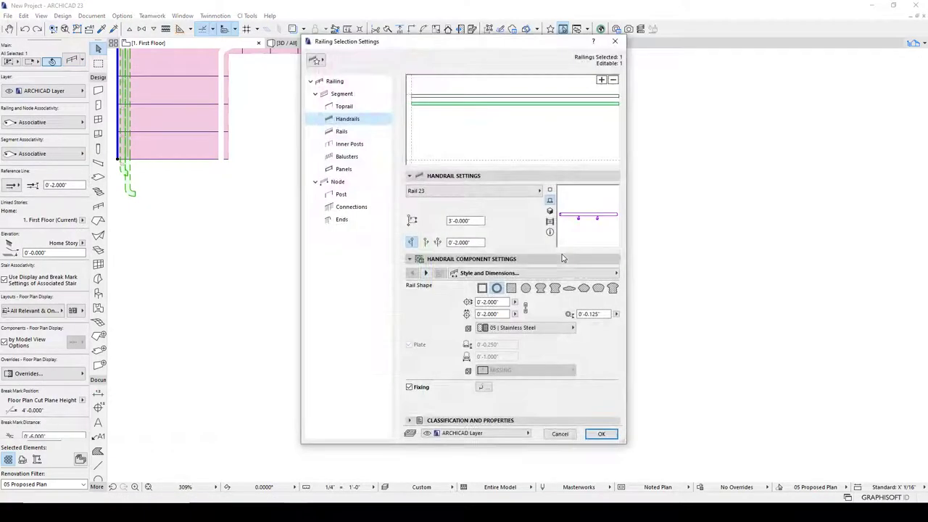
pyautogui.click(344, 131)
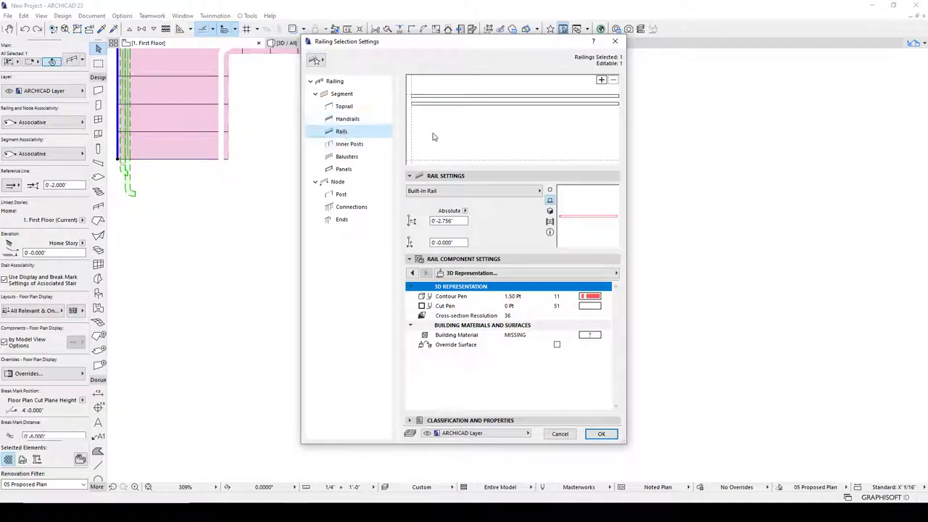
pyautogui.click(602, 80)
pyautogui.moveTo(464, 160); pyautogui.dragTo(428, 124)
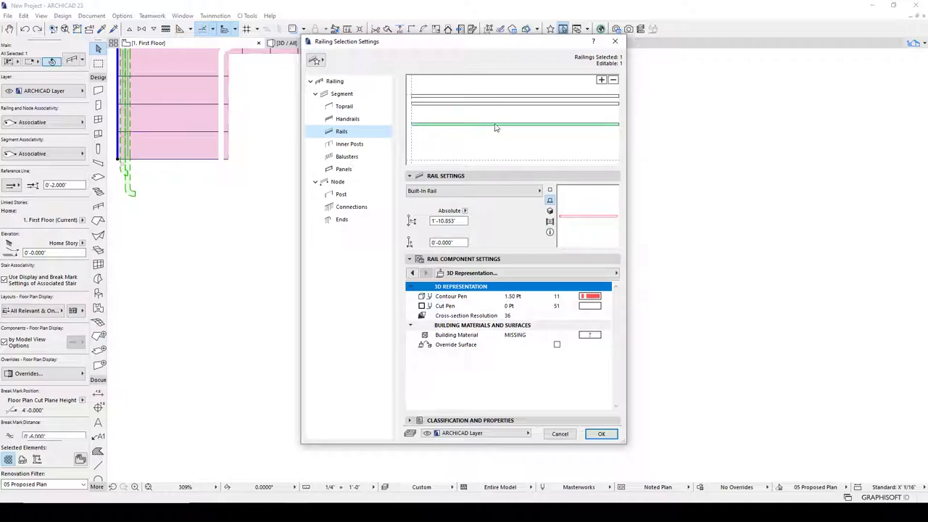
# - Set the added rail's absolute height to 4 inches
pyautogui.click(462, 220)
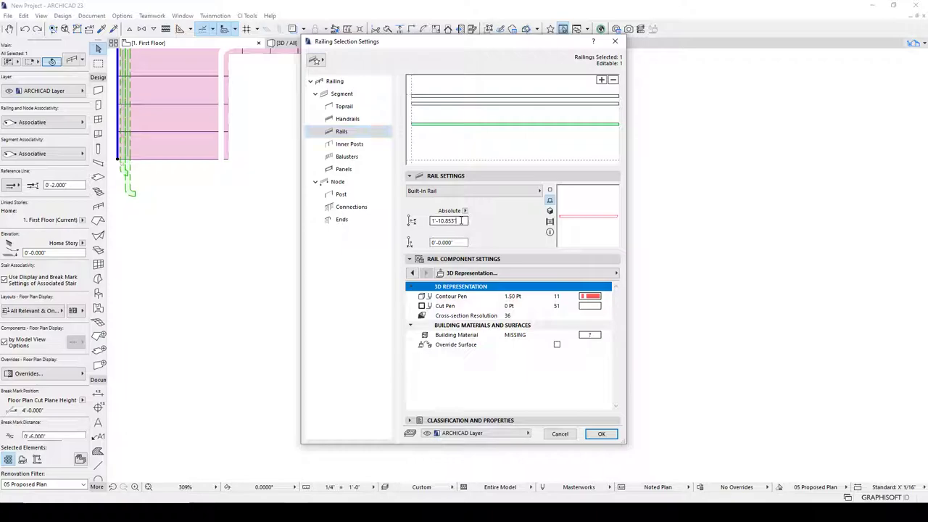
pyautogui.write('4')
pyautogui.press('Tab')
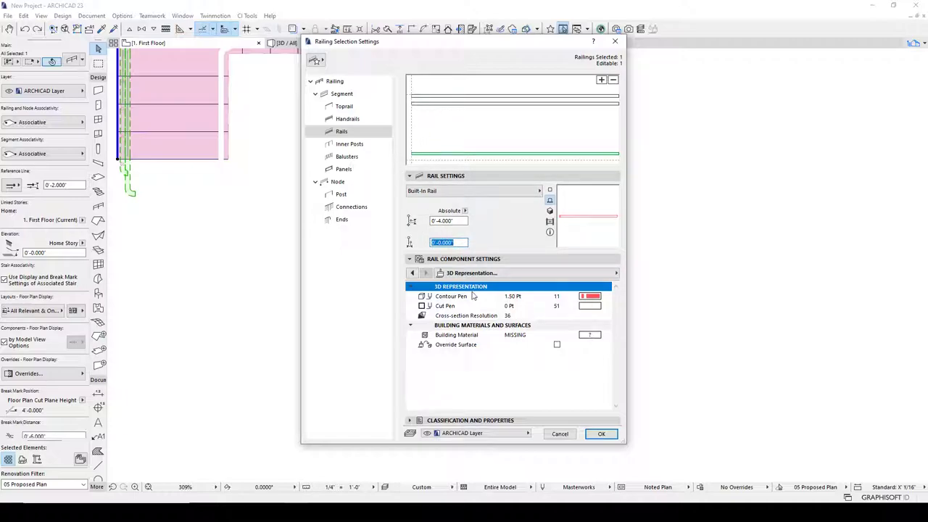
# - Change the bottom rail's type to Rail 23 in the outer railing's rail settings
pyautogui.click(412, 273)
pyautogui.click(411, 272)
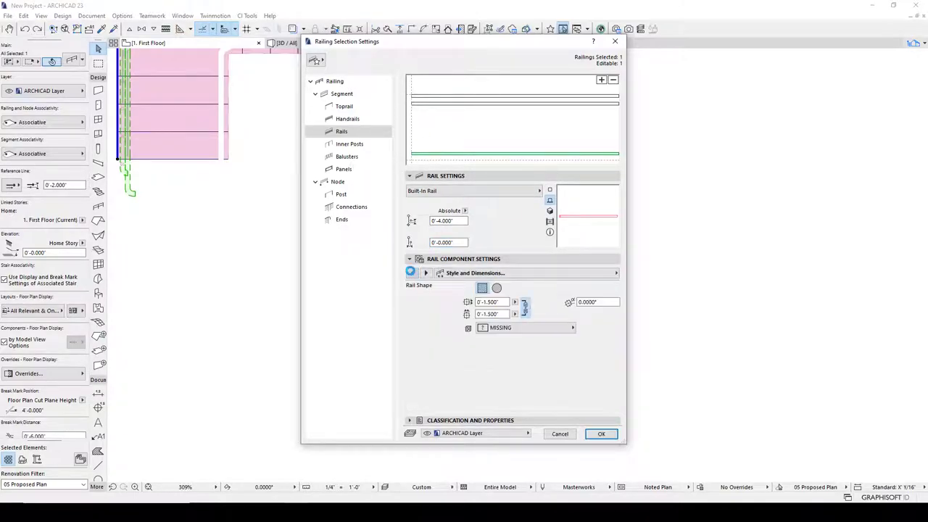
pyautogui.click(578, 275)
pyautogui.click(554, 275)
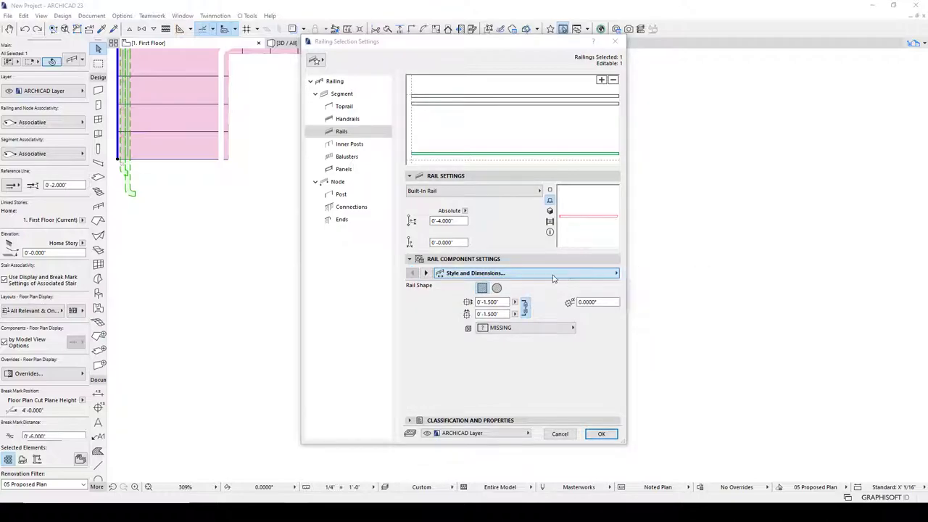
pyautogui.click(464, 190)
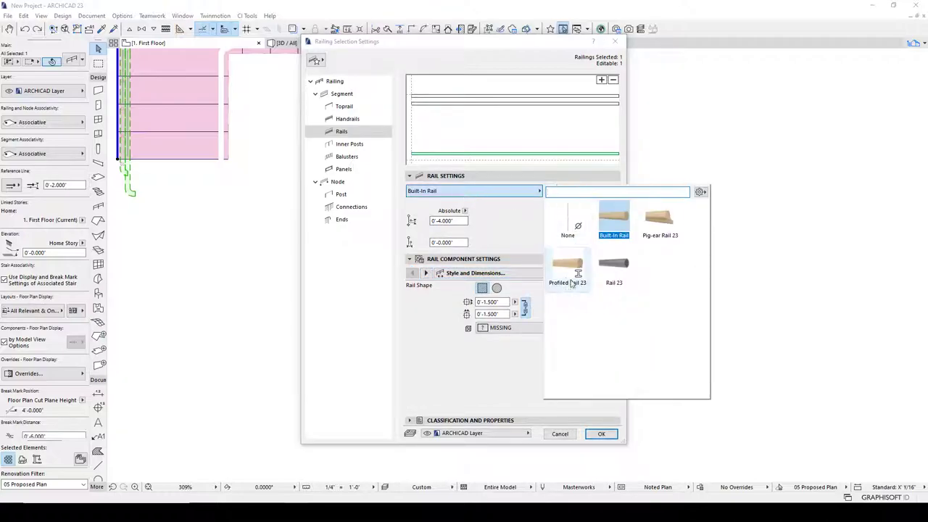
pyautogui.click(614, 268)
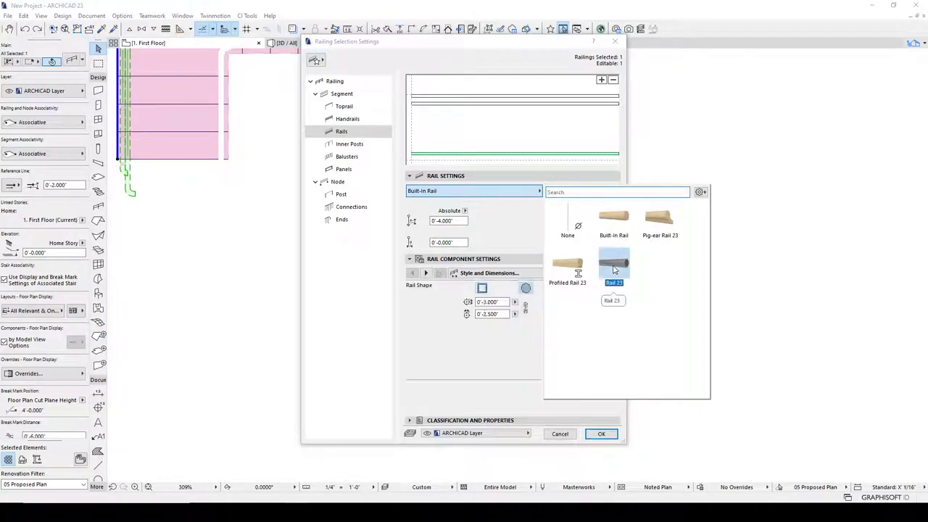
pyautogui.click(486, 292)
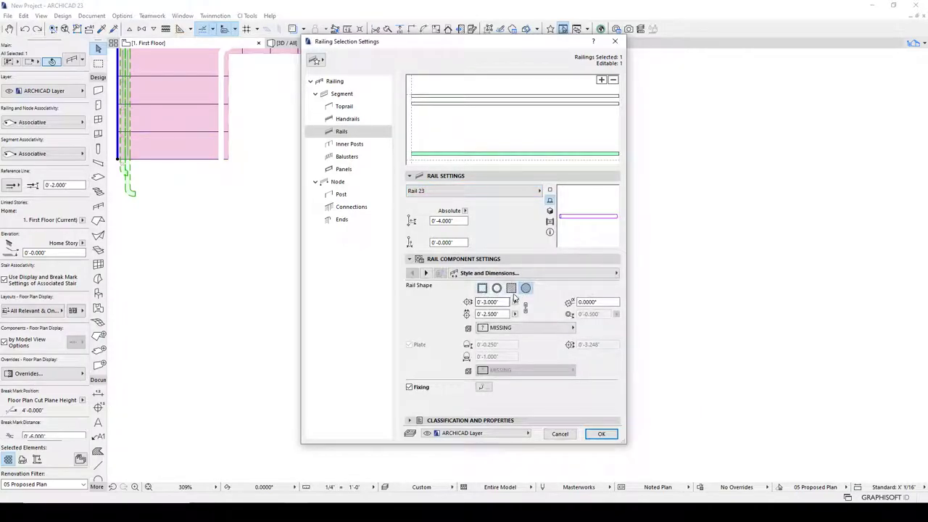
pyautogui.click(498, 274)
pyautogui.click(499, 276)
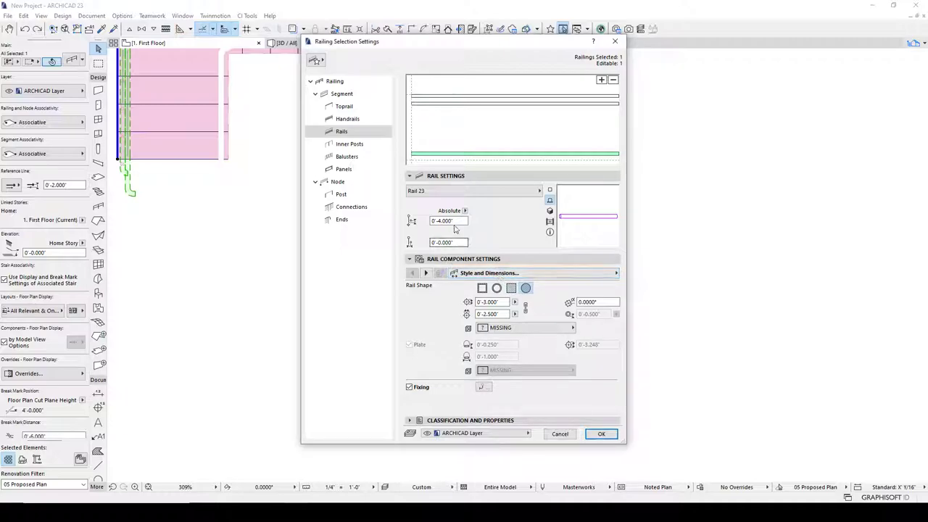
pyautogui.click(468, 191)
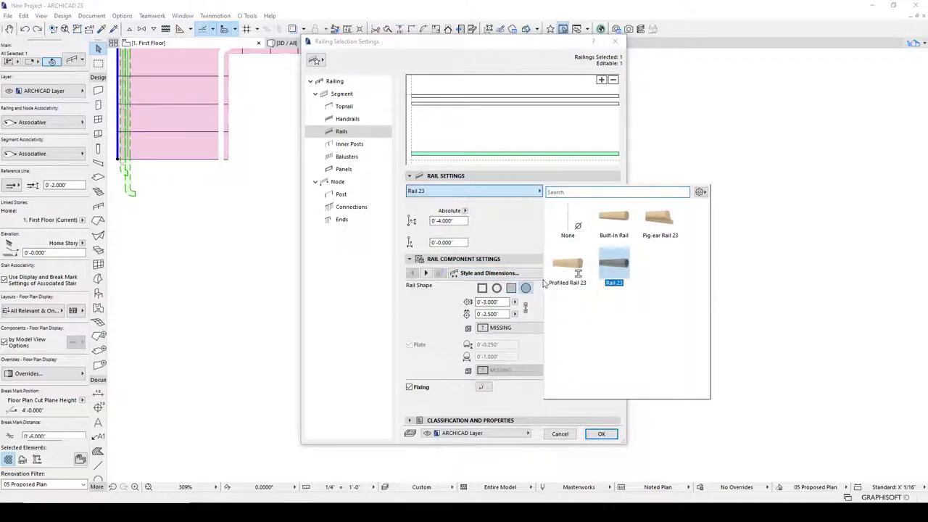
pyautogui.click(538, 301)
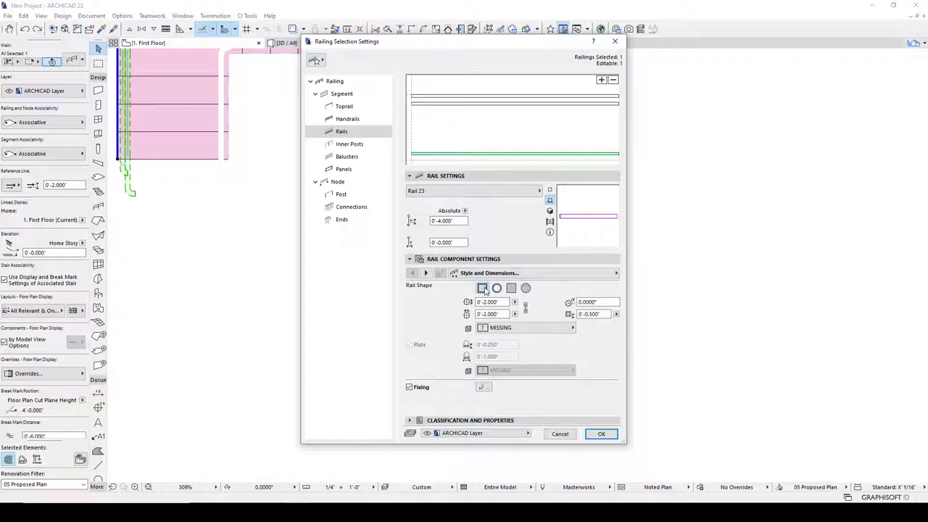
# - Give the bottom rail a hollow rectangular profile with a height of 1 inch
pyautogui.click(511, 288)
pyautogui.click(483, 288)
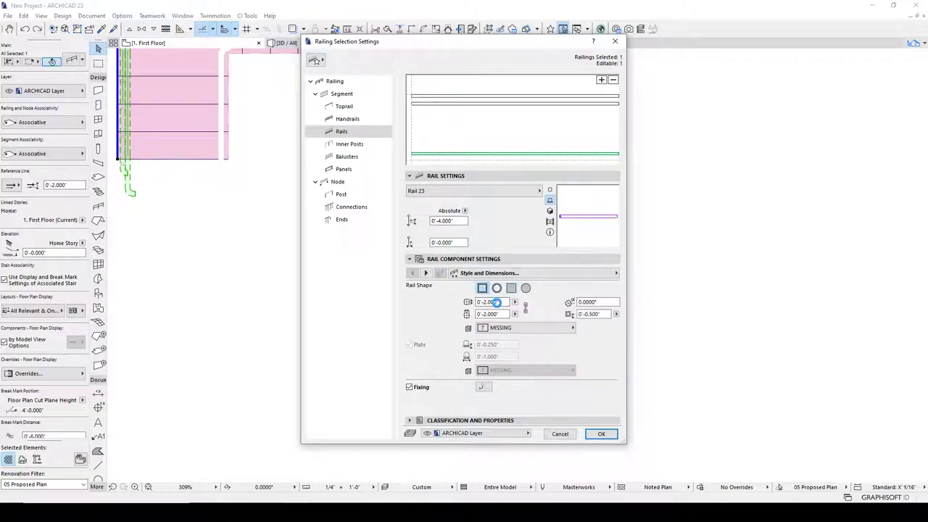
pyautogui.write('1')
pyautogui.press('Tab')
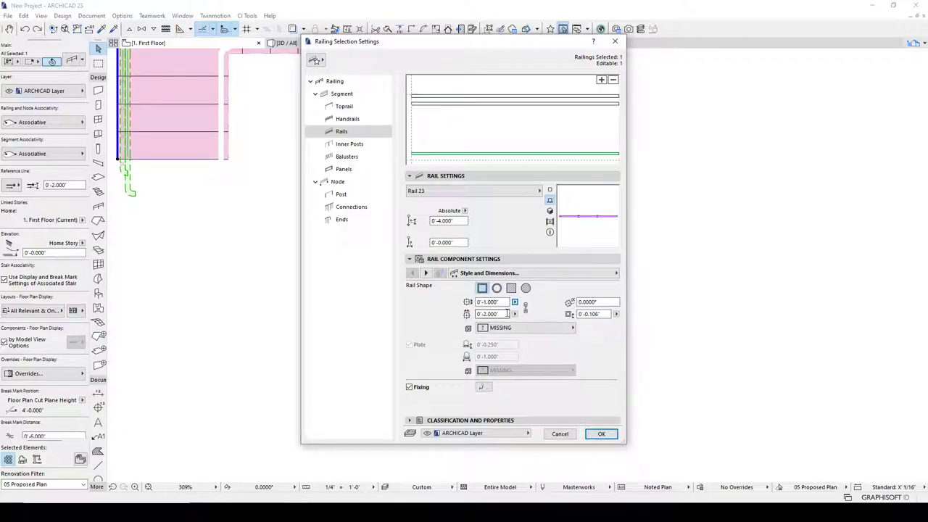
# - Set the bottom rail's profile height to 0.75 inch and its profile width to 1.25 inches
pyautogui.moveTo(499, 301); pyautogui.dragTo(475, 302)
pyautogui.write('1')
pyautogui.write('75')
pyautogui.press('Tab')
pyautogui.moveTo(507, 314); pyautogui.dragTo(471, 314)
pyautogui.write('1')
pyautogui.click(500, 331)
pyautogui.write('1')
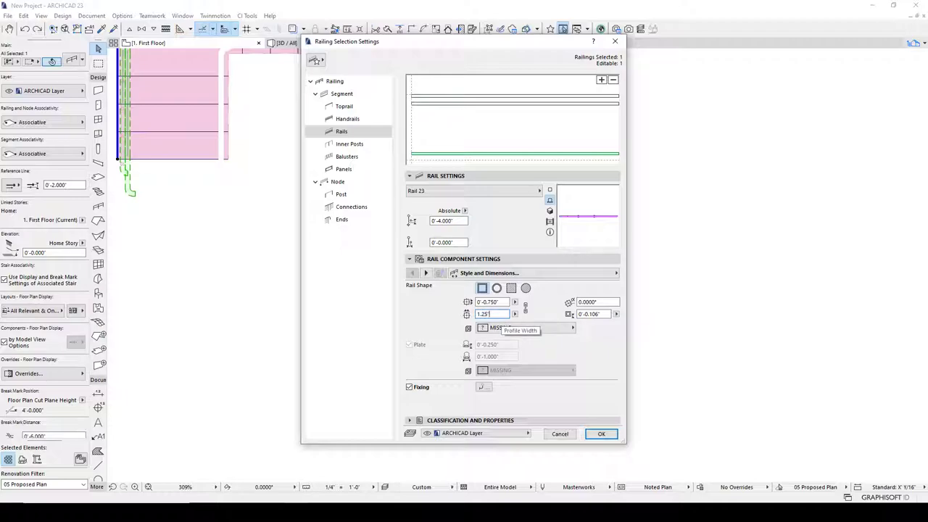
pyautogui.write('.25')
# - Assign 05 | Stainless Steel to the bottom rail, set its profile thickness to 0.125 inch and apply the railing settings
pyautogui.click(508, 328)
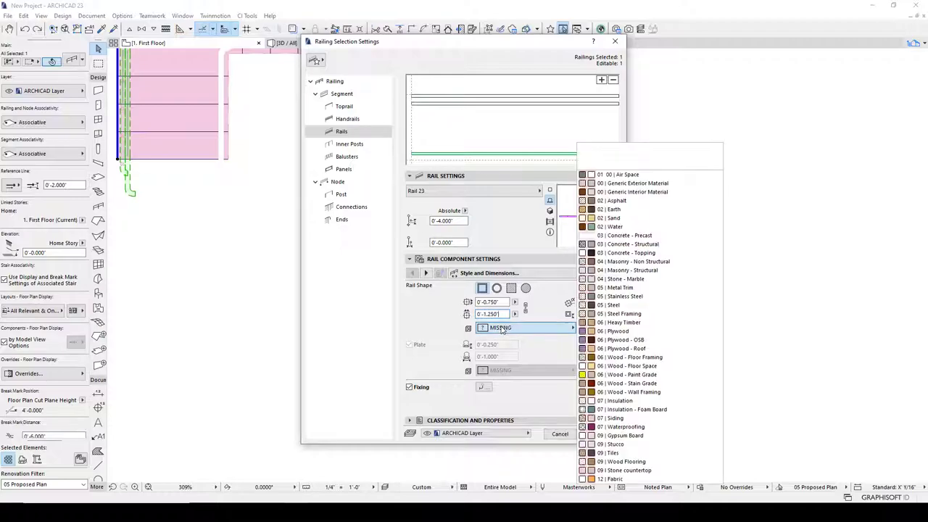
pyautogui.click(629, 302)
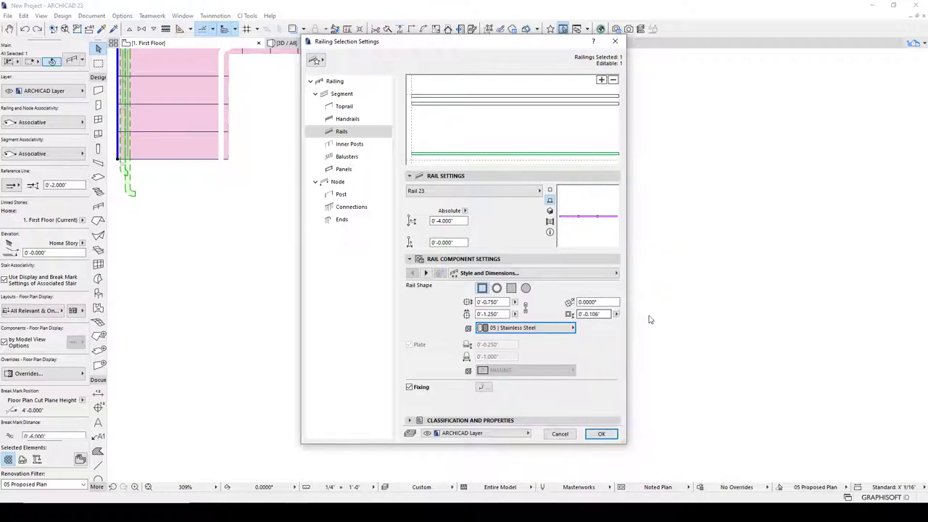
pyautogui.click(602, 313)
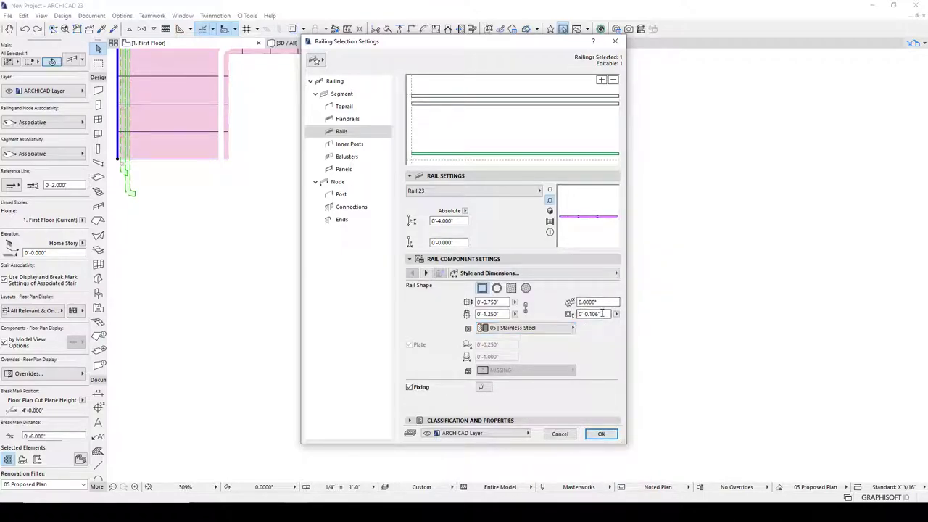
pyautogui.moveTo(602, 313); pyautogui.dragTo(505, 313)
pyautogui.write('.')
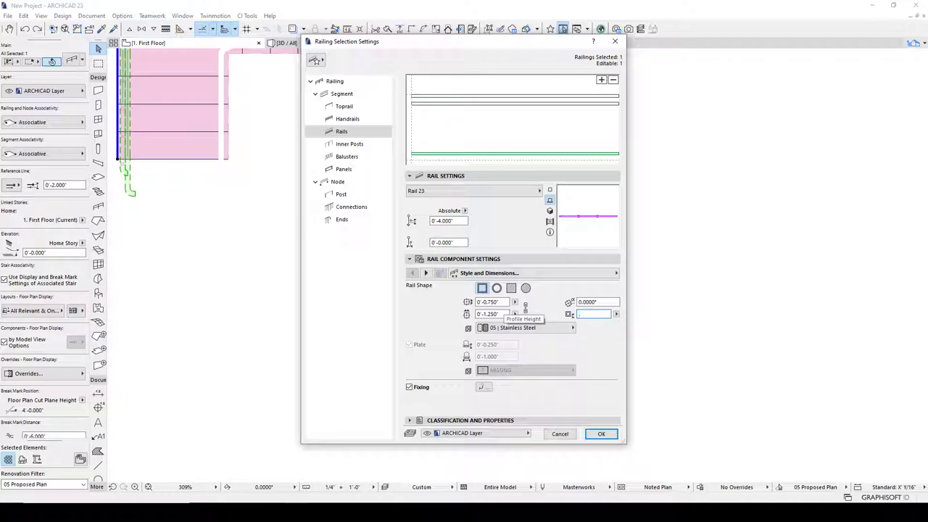
pyautogui.write('.125')
pyautogui.press('Tab')
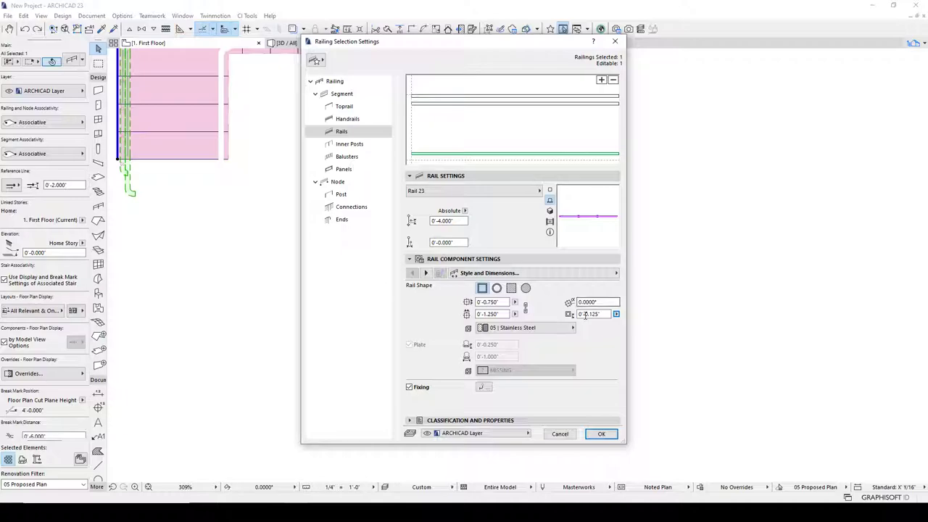
pyautogui.click(602, 434)
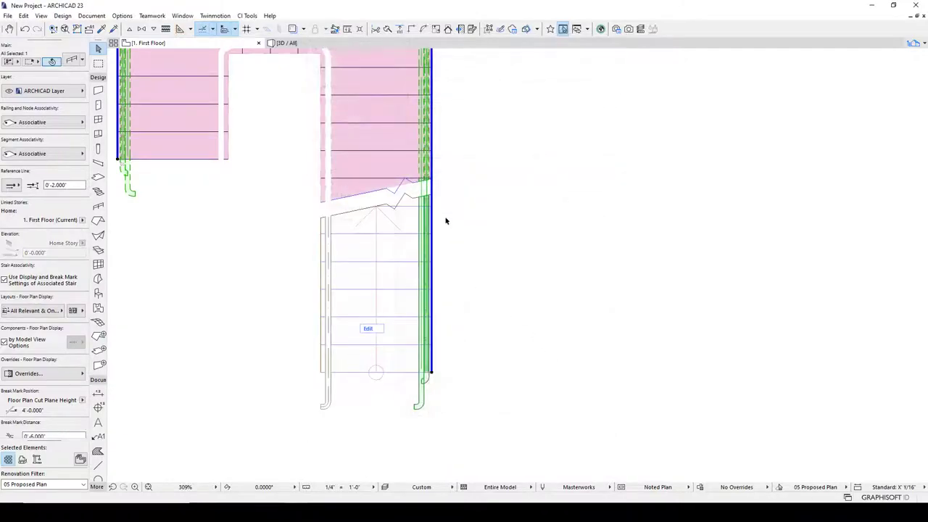
# - Examine in 3D how the new bottom rail follows the stair and landings
pyautogui.click(300, 45)
pyautogui.scroll(4, 476, 209)
pyautogui.keyDown('shift'); pyautogui.moveTo(476, 209); pyautogui.dragTo(718, 368, button='middle'); pyautogui.keyUp('shift')
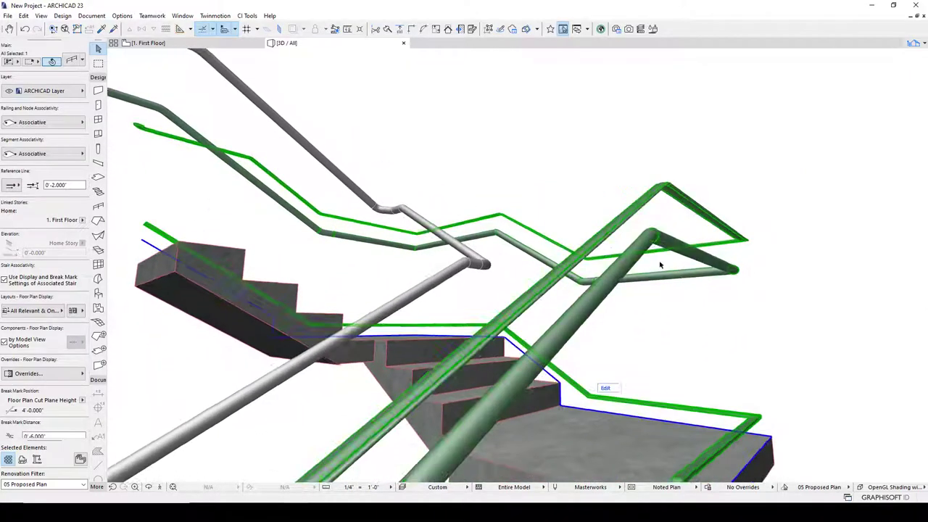
pyautogui.scroll(-4, 725, 323)
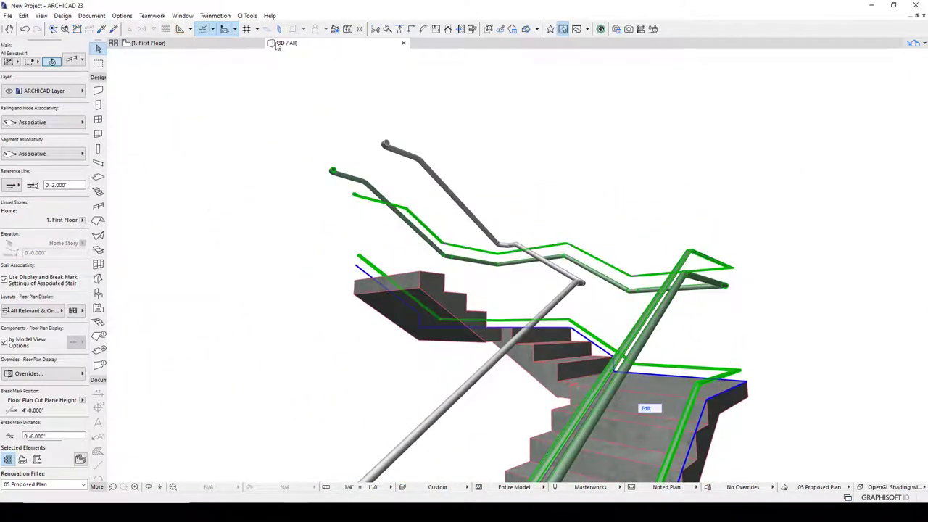
# - Add a baluster pattern to the outer railing between the segment top and the bottom rail
pyautogui.click(435, 208)
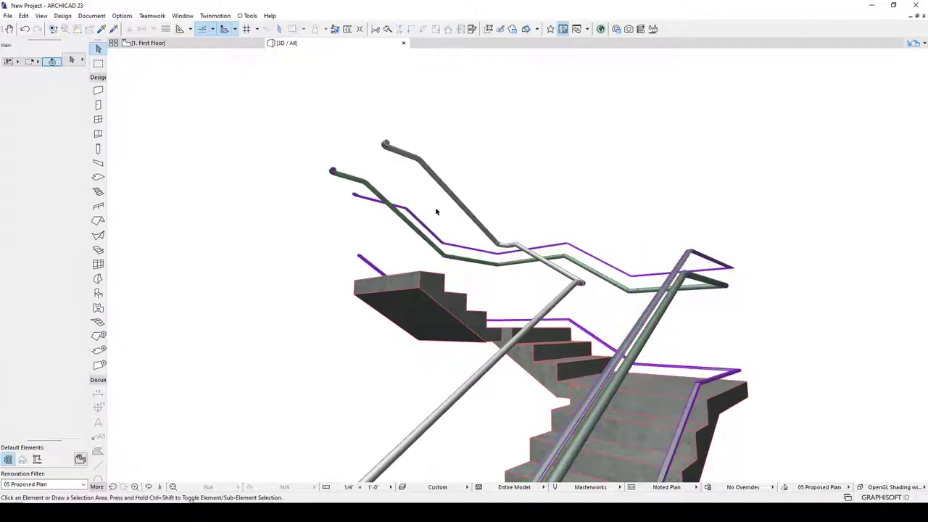
pyautogui.click(591, 255)
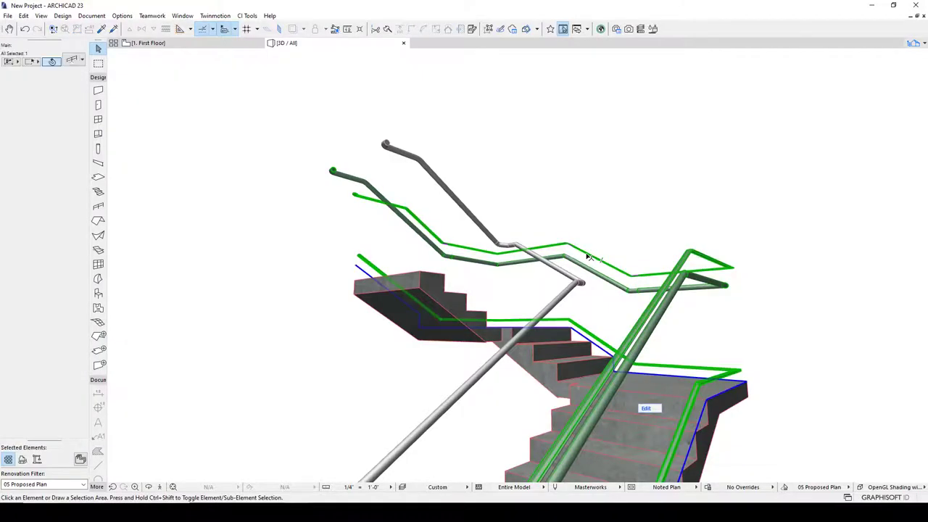
pyautogui.click(71, 61)
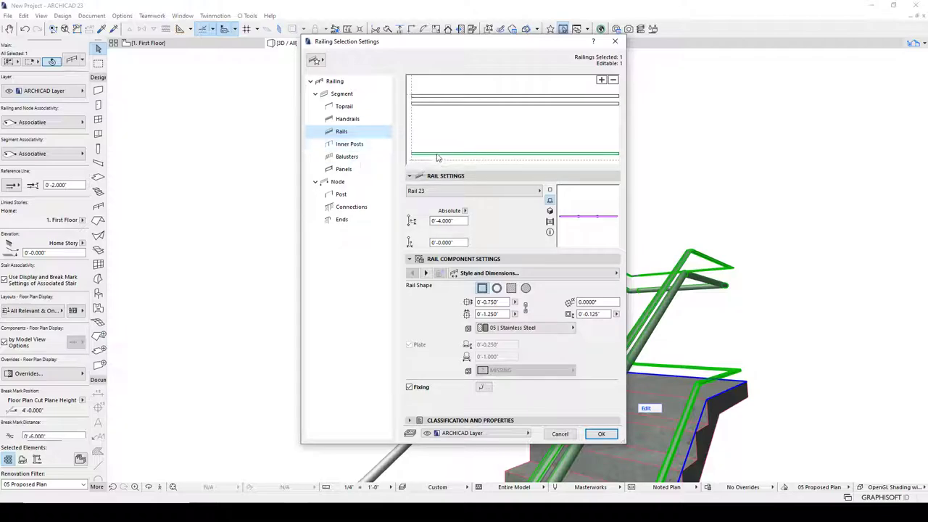
pyautogui.click(601, 80)
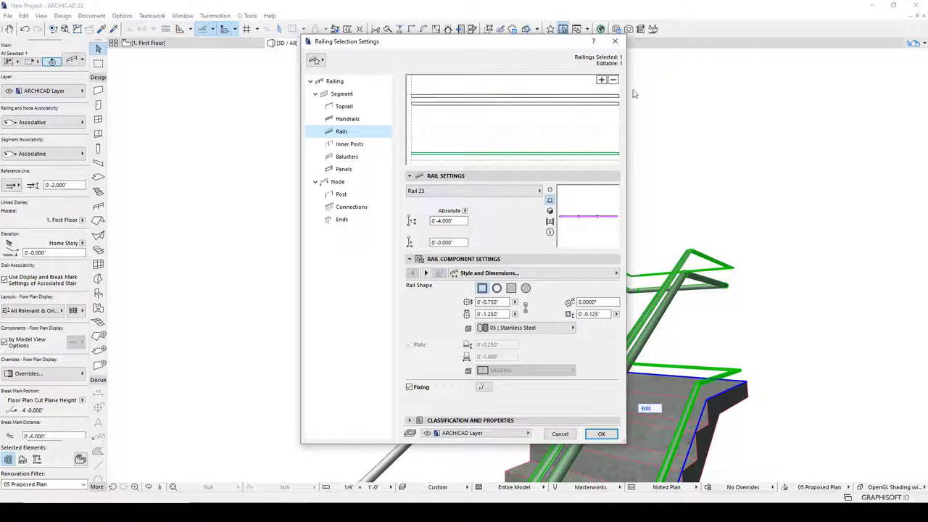
pyautogui.click(346, 157)
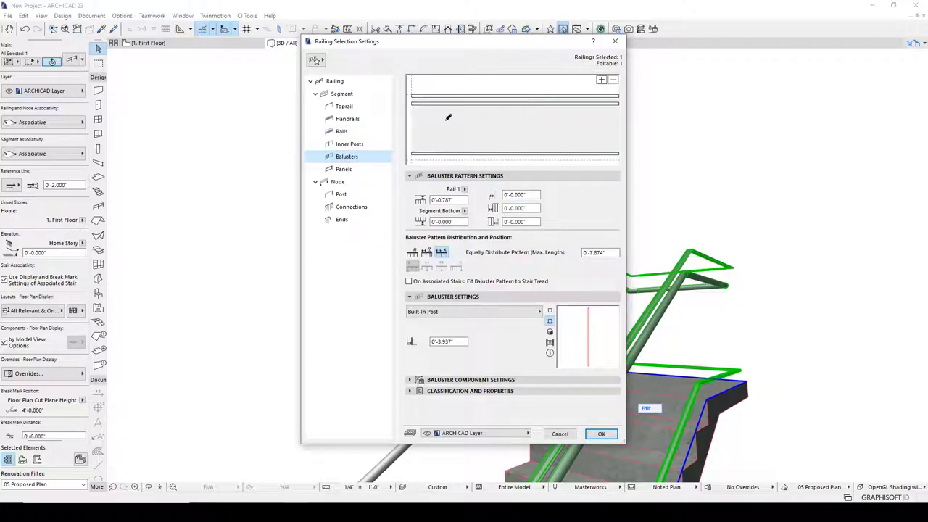
pyautogui.click(471, 118)
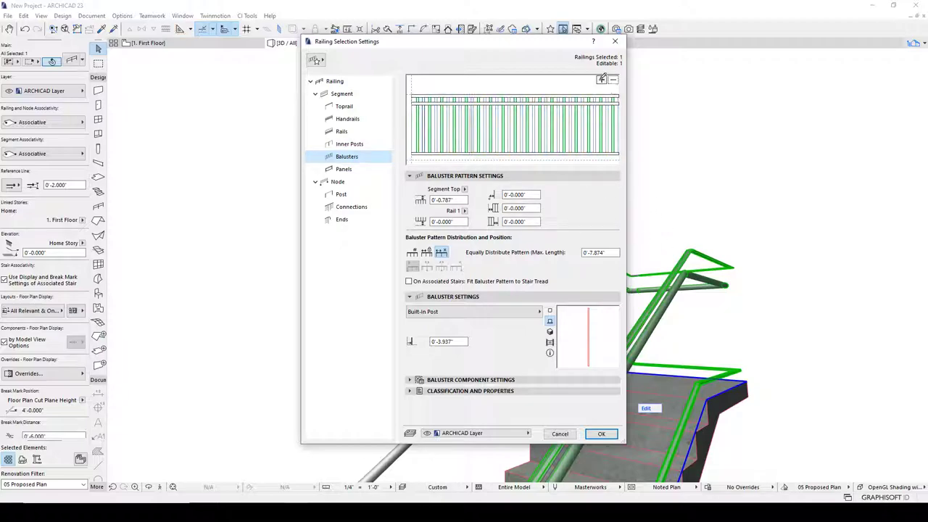
# - Try a baluster pattern below the bottom rail, and remove both it and the duplicate pattern above the rail
pyautogui.click(559, 158)
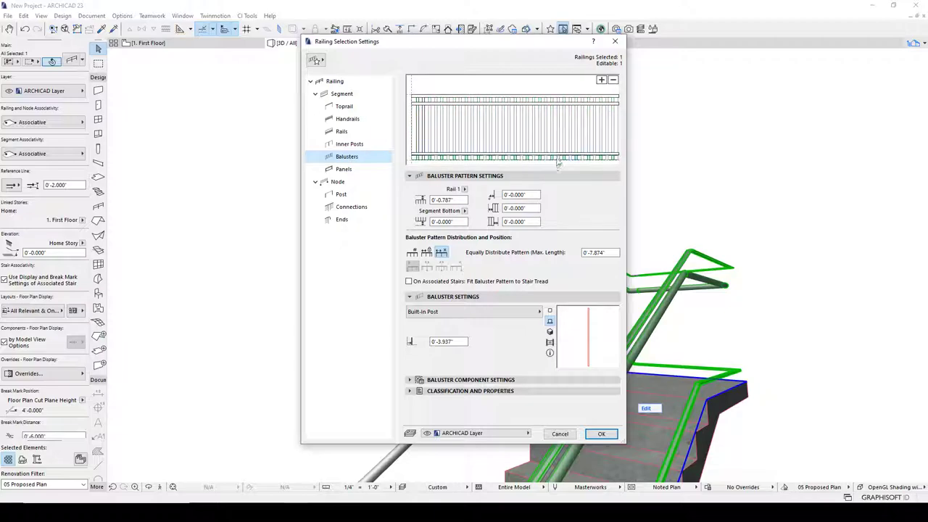
pyautogui.click(613, 81)
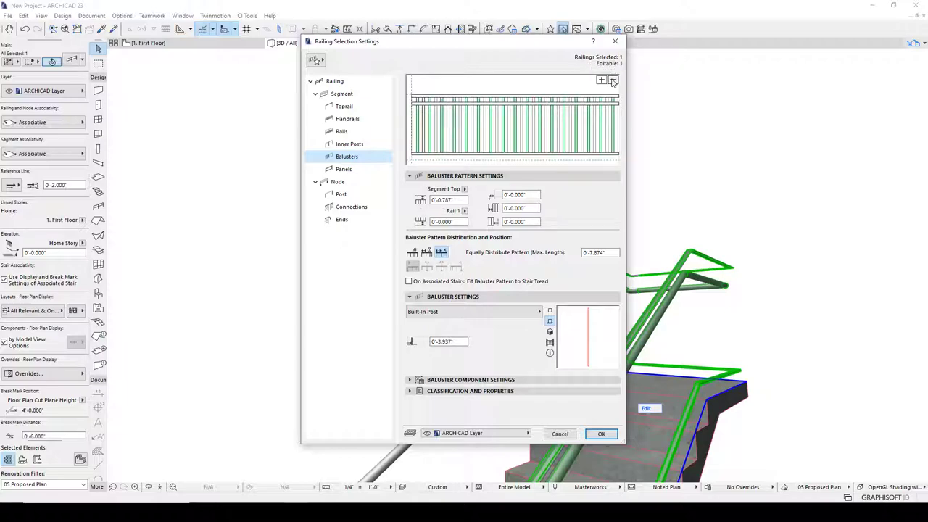
pyautogui.click(586, 126)
pyautogui.click(614, 82)
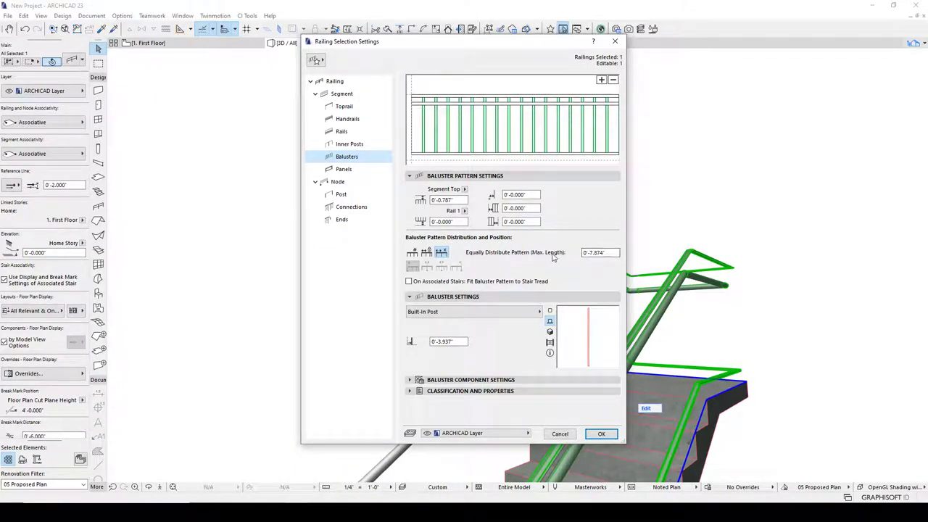
# - Set the equally distributed baluster pattern's maximum length to 3.875 inches and choose Railing Post 23 as the baluster type
pyautogui.click(613, 252)
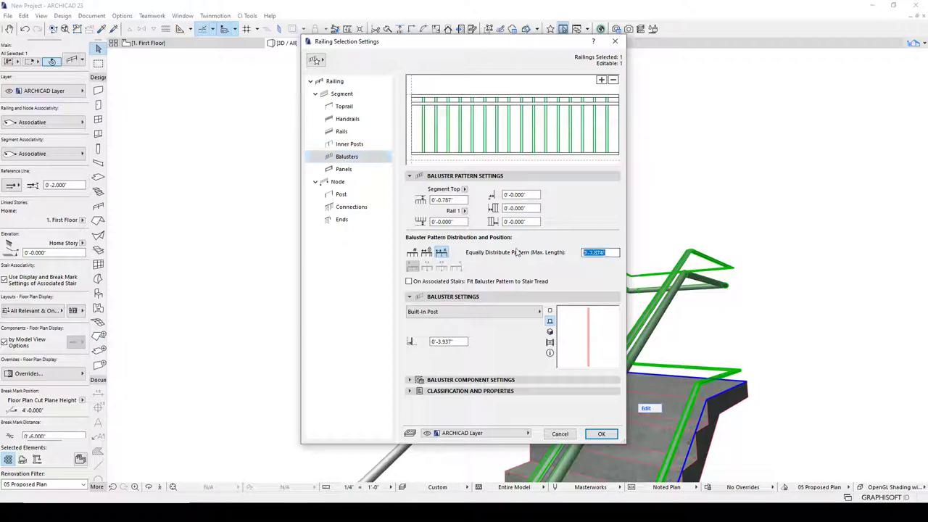
pyautogui.write('3.875"')
pyautogui.press('Return')
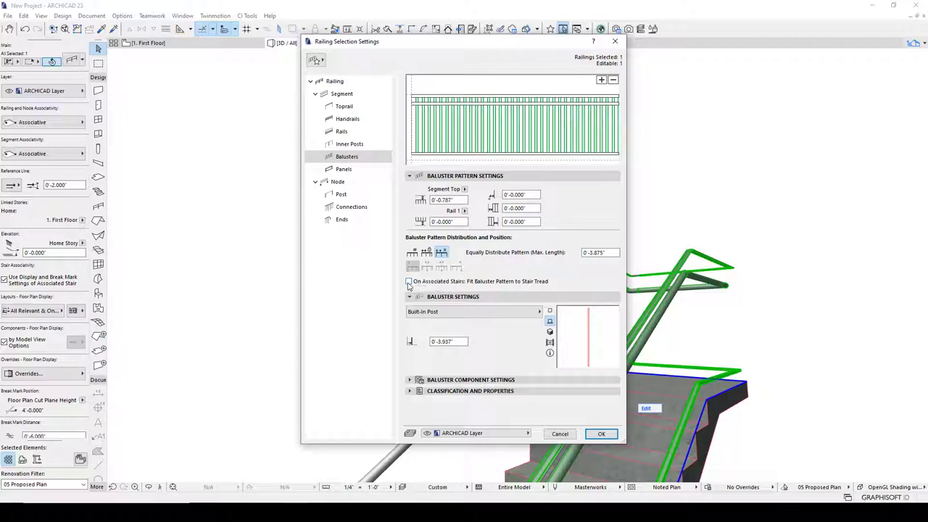
pyautogui.click(456, 313)
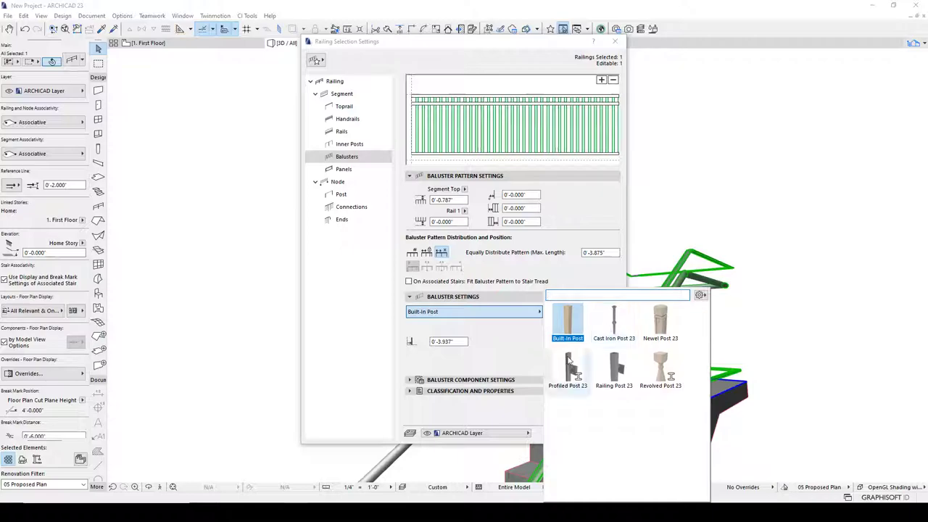
pyautogui.click(615, 361)
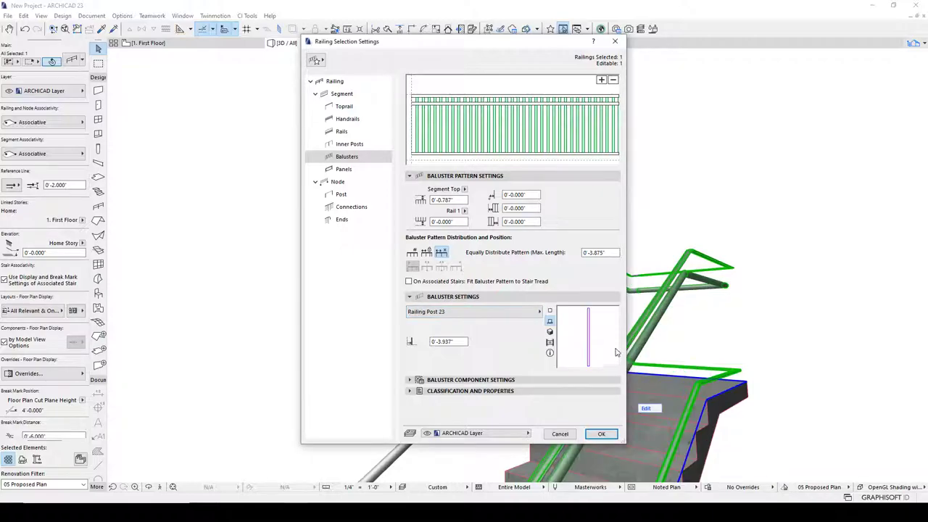
# - Set the baluster's distance from previous to 1 inch and the pattern's maximum length to 4.875 inches, and apply the settings
pyautogui.doubleClick(460, 340)
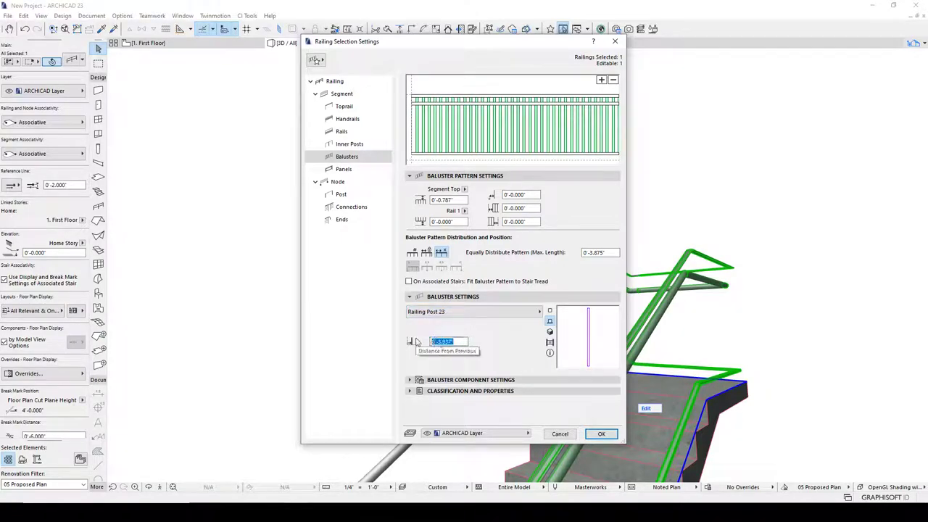
pyautogui.write('1')
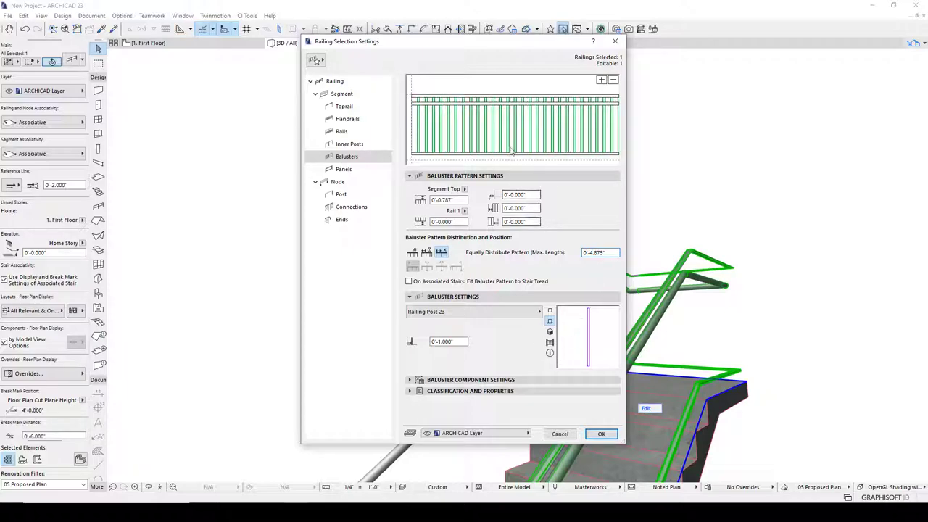
pyautogui.click(602, 433)
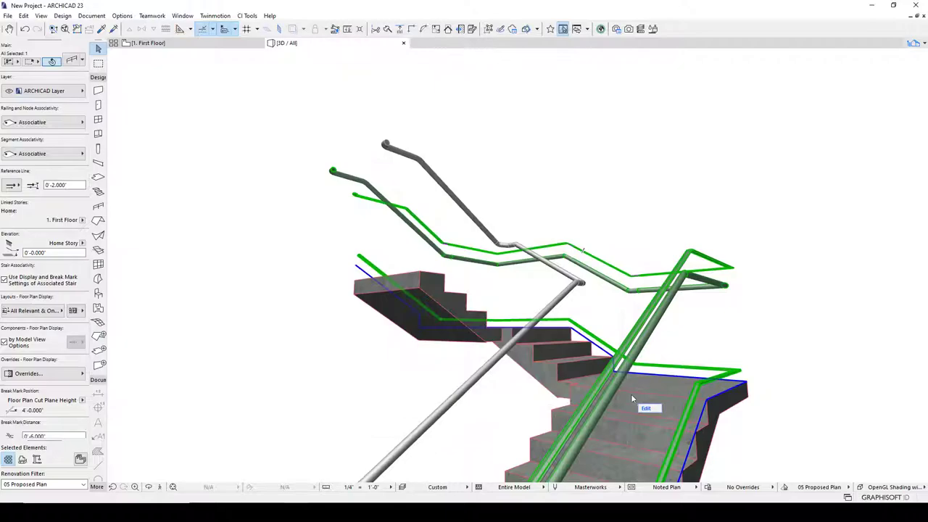
pyautogui.keyDown('shift'); pyautogui.moveTo(699, 334); pyautogui.dragTo(647, 295, button='middle'); pyautogui.keyUp('shift')
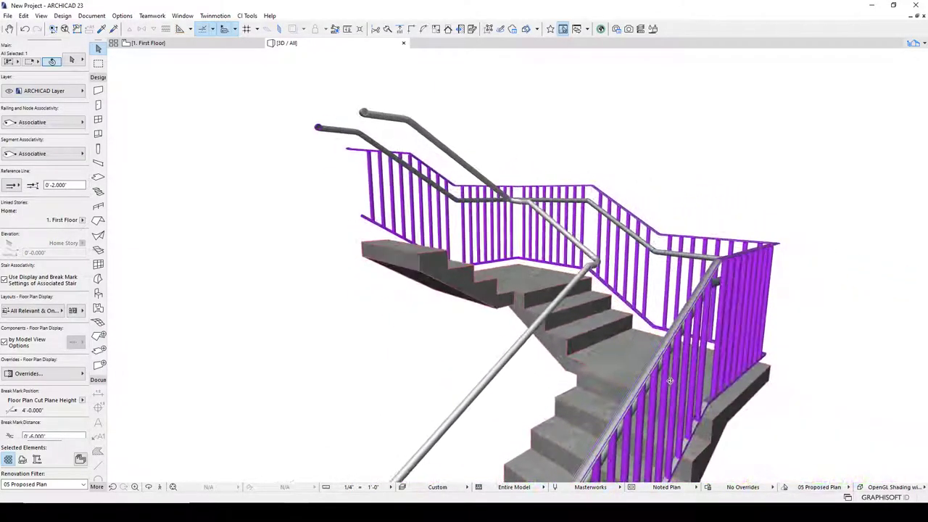
# - Give the outer railing's balusters a hollow square post shape measuring 1 inch by 1 inch
pyautogui.click(72, 60)
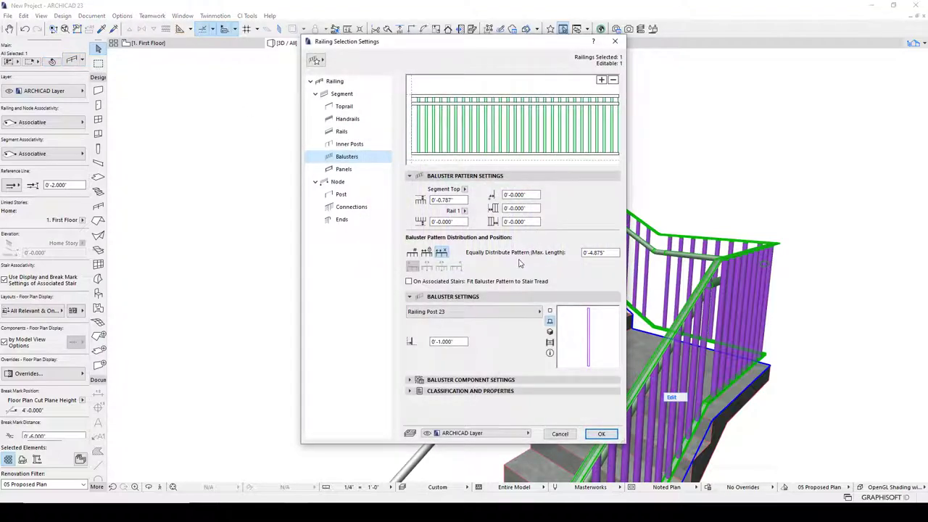
pyautogui.click(456, 314)
pyautogui.click(456, 315)
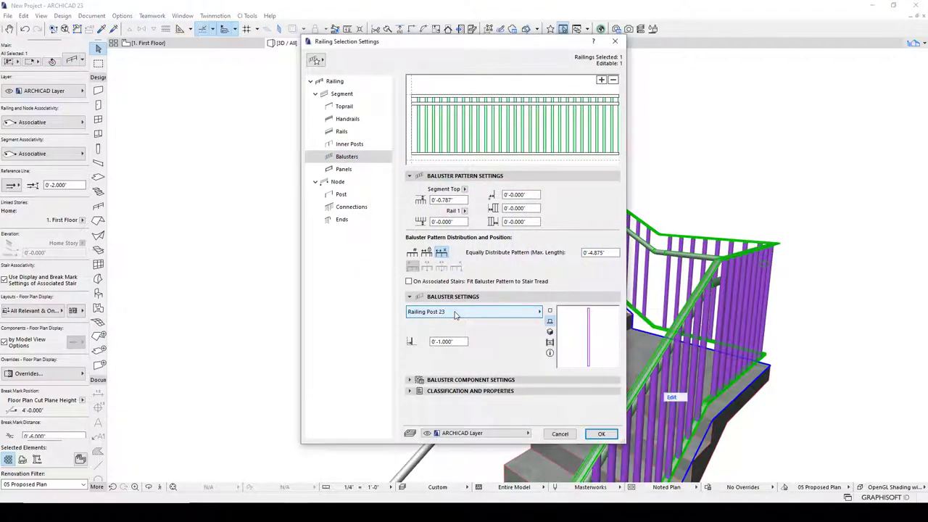
pyautogui.click(457, 380)
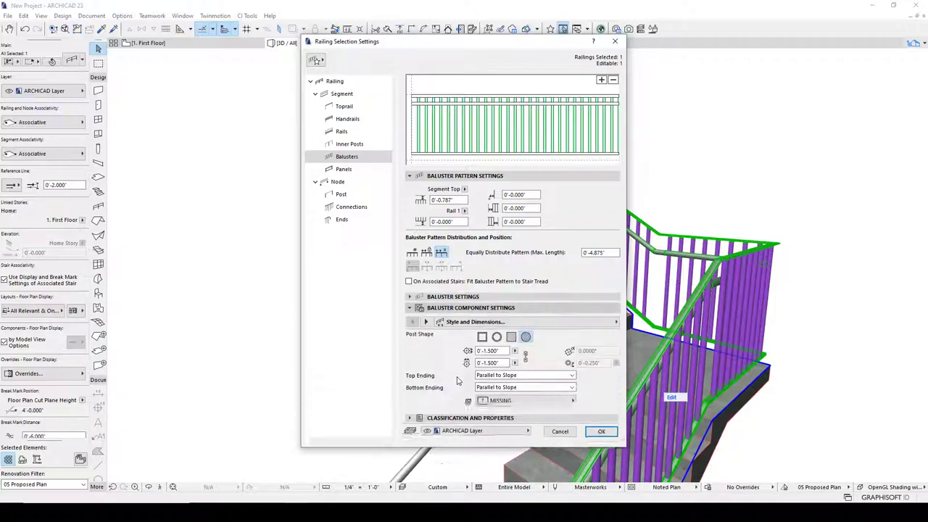
pyautogui.click(511, 337)
pyautogui.click(484, 340)
pyautogui.moveTo(499, 351); pyautogui.dragTo(466, 350)
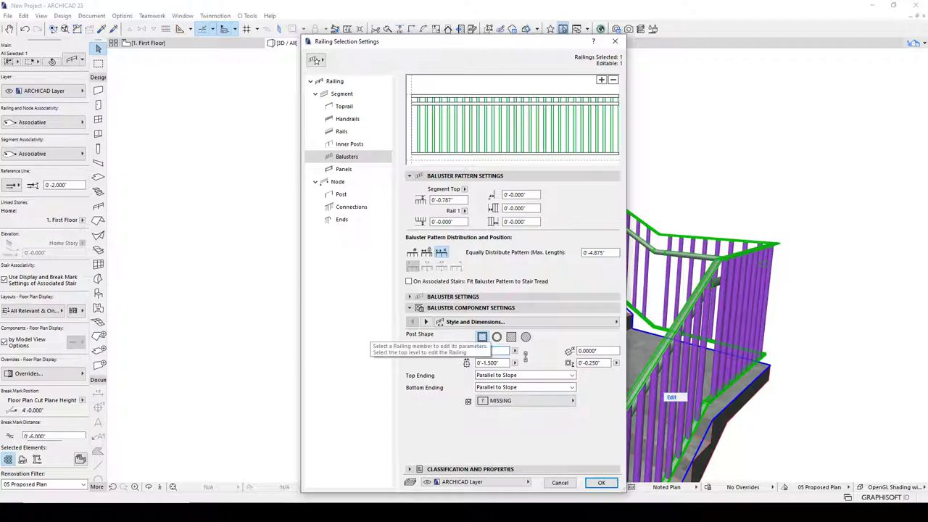
pyautogui.write('1')
pyautogui.press('Tab')
pyautogui.write('1')
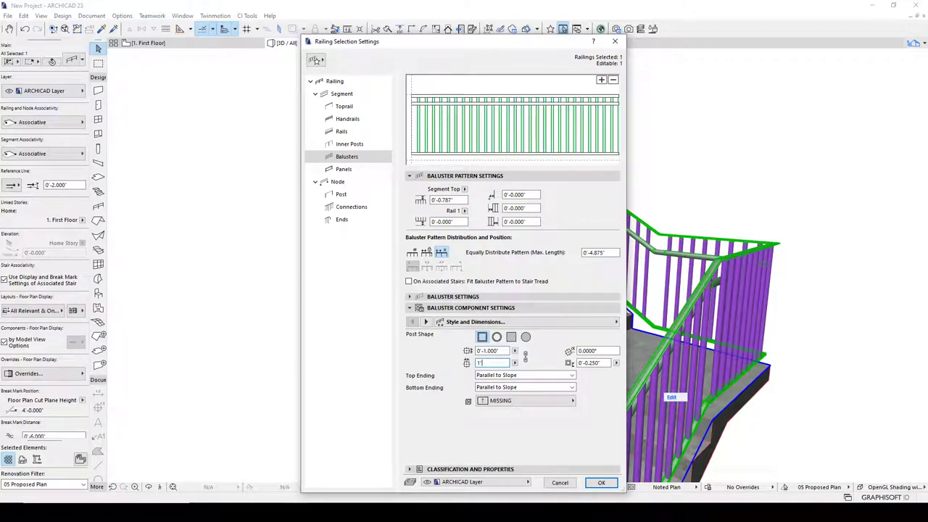
# - Set the balusters' top ending to Parallel to Slope, assign 05 | Stainless Steel to them and apply the railing settings
pyautogui.click(517, 376)
pyautogui.click(519, 377)
pyautogui.click(523, 376)
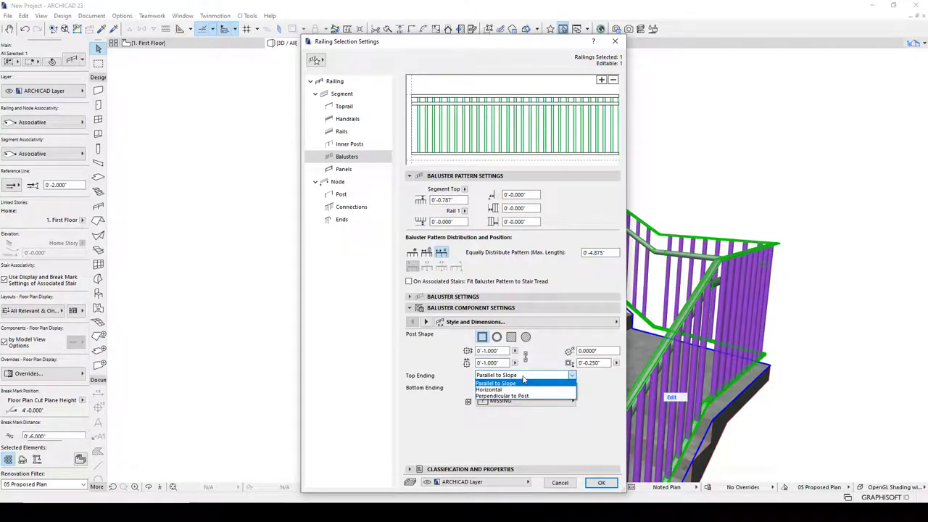
pyautogui.click(508, 382)
pyautogui.click(529, 401)
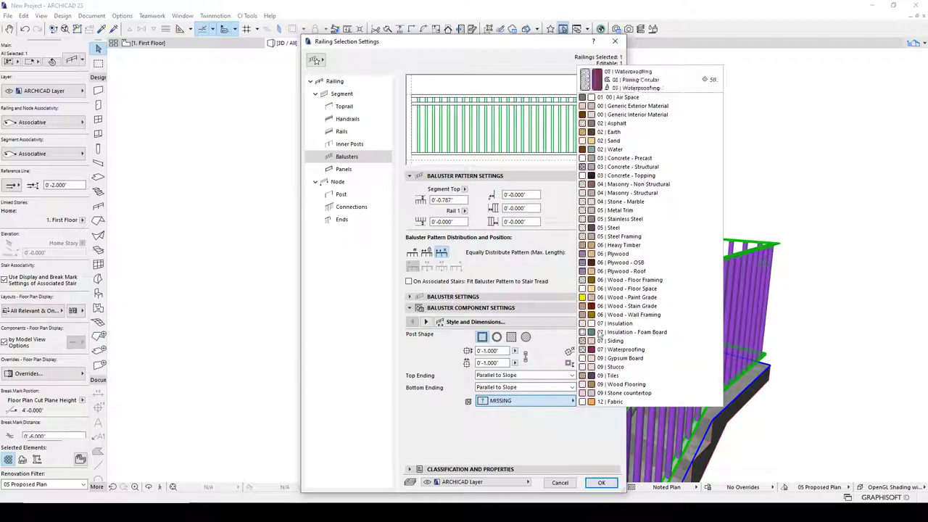
pyautogui.click(625, 219)
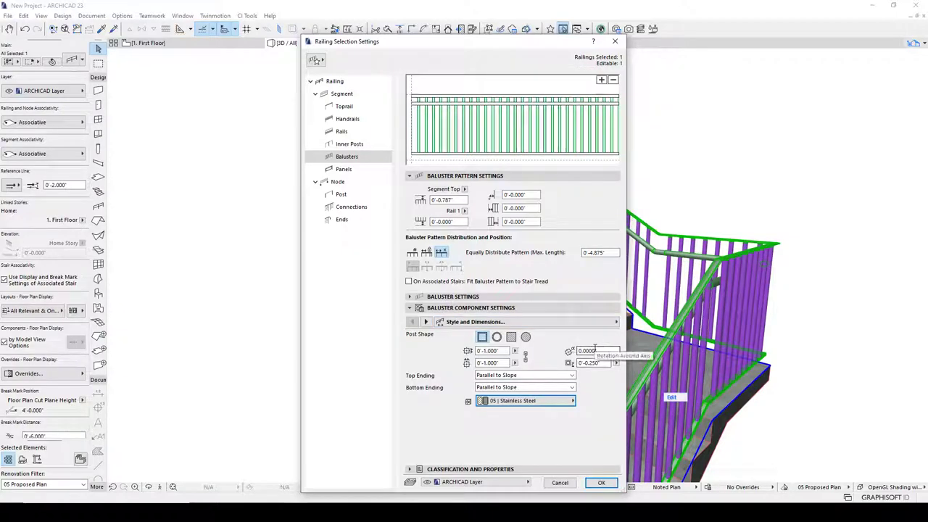
pyautogui.click(344, 106)
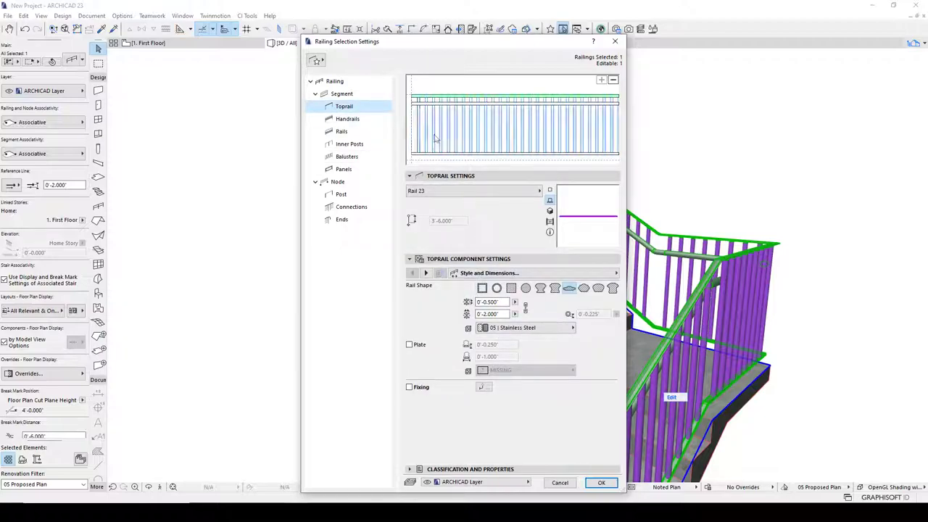
pyautogui.click(349, 121)
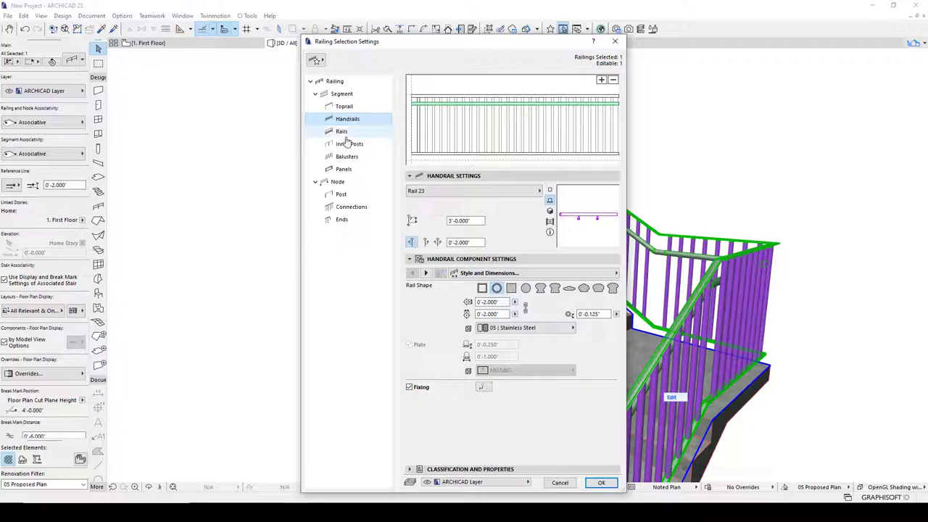
pyautogui.click(346, 158)
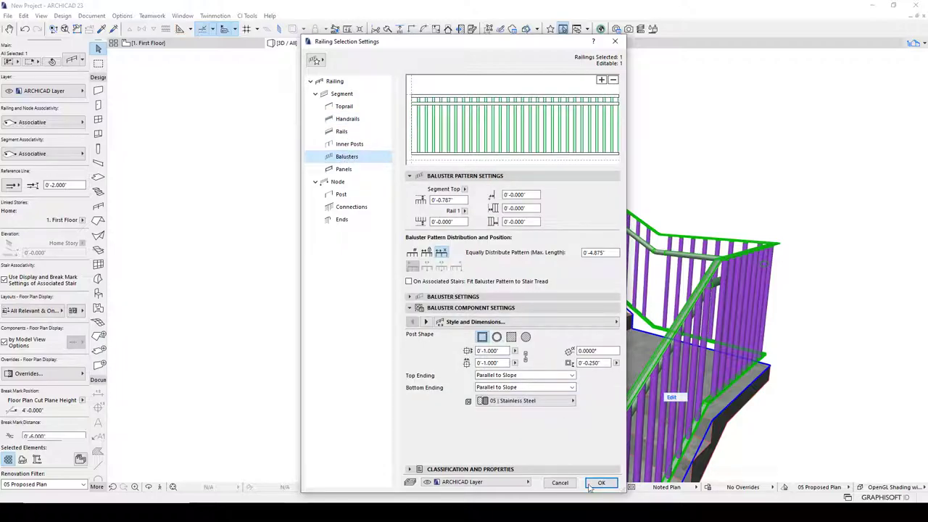
pyautogui.click(601, 483)
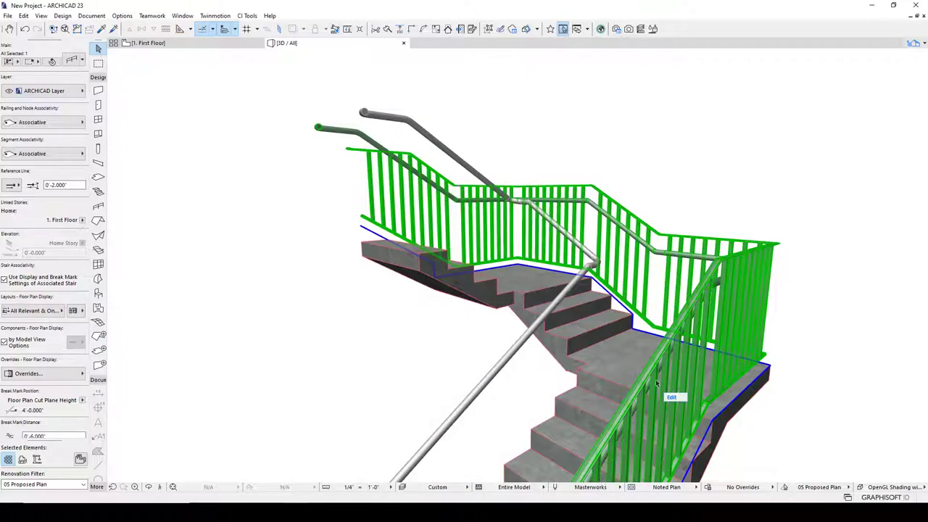
# - Set the baluster pattern's offset from the segment top to 0 and apply the railing settings
pyautogui.scroll(3, 754, 294)
pyautogui.keyDown('shift'); pyautogui.moveTo(636, 383); pyautogui.dragTo(782, 254, button='middle'); pyautogui.keyUp('shift')
pyautogui.scroll(3, 678, 247)
pyautogui.scroll(-5, 678, 248)
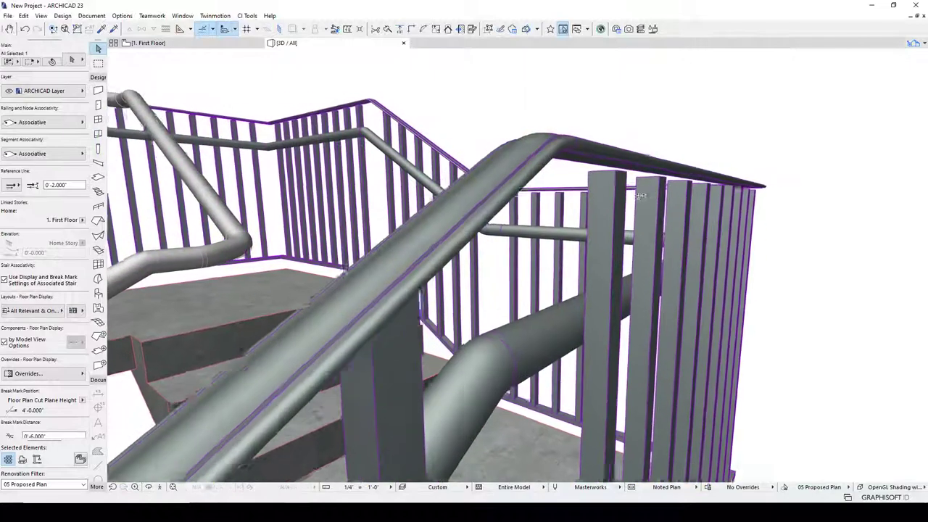
pyautogui.scroll(3, 718, 172)
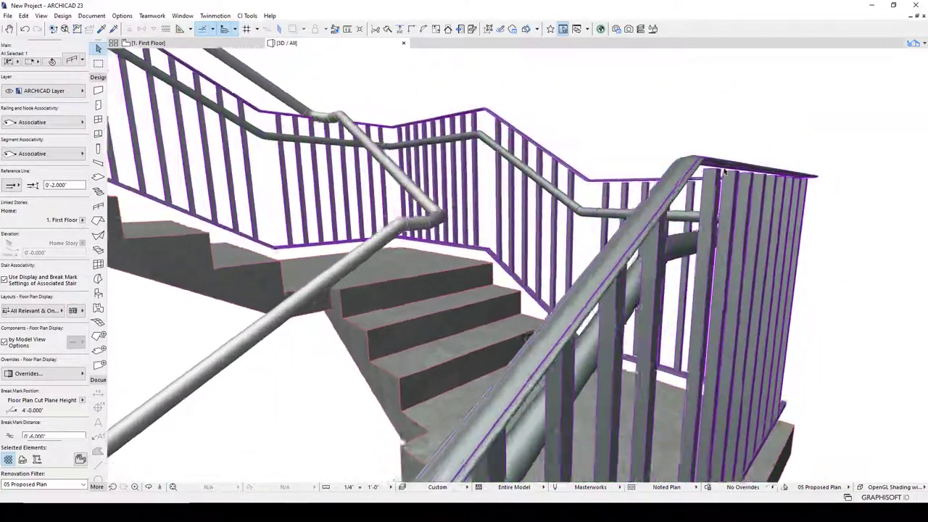
pyautogui.click(70, 61)
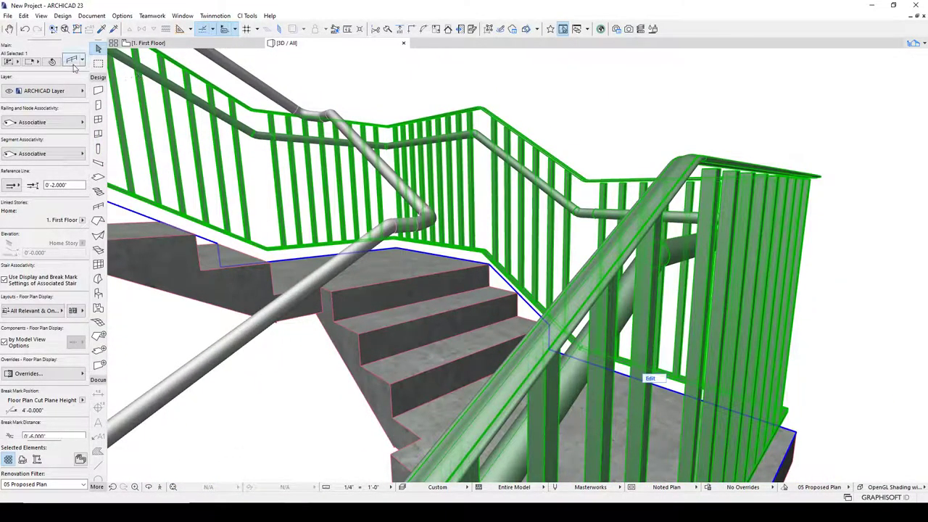
pyautogui.moveTo(458, 200); pyautogui.dragTo(379, 197)
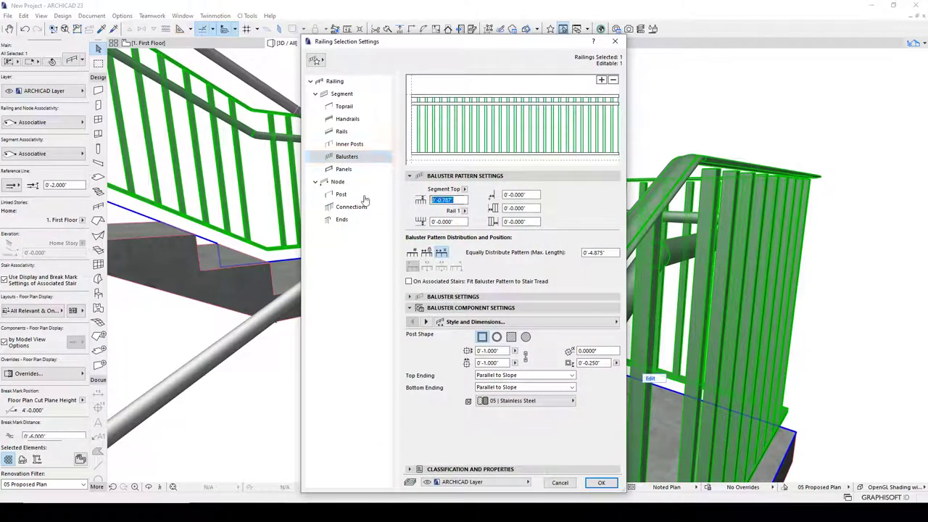
pyautogui.write('0')
pyautogui.click(462, 222)
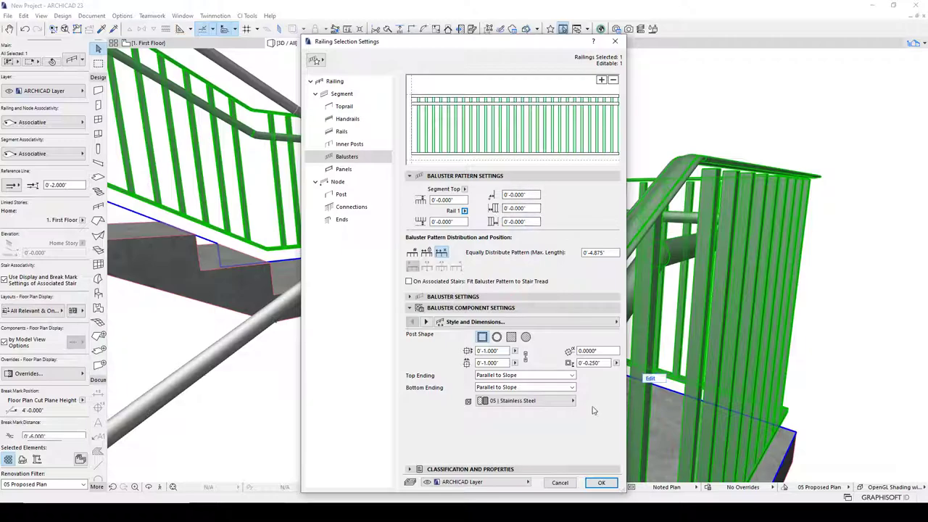
pyautogui.click(599, 483)
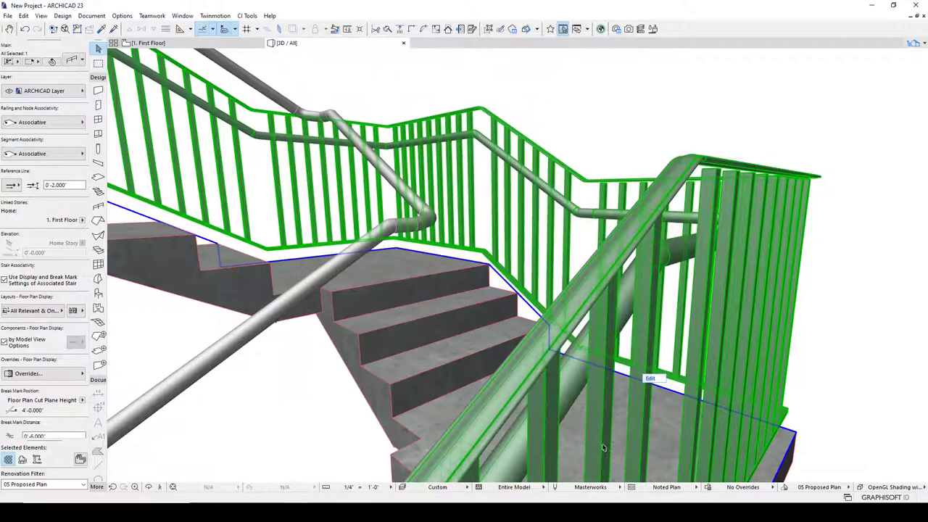
# - Adjust the baluster pattern's offset from the segment top so the balusters end within the toprail, and apply it
pyautogui.keyDown('shift'); pyautogui.moveTo(689, 254); pyautogui.dragTo(683, 265, button='middle'); pyautogui.keyUp('shift')
pyautogui.scroll(3, 798, 229)
pyautogui.keyDown('shift'); pyautogui.moveTo(843, 209); pyautogui.dragTo(709, 225, button='middle'); pyautogui.keyUp('shift')
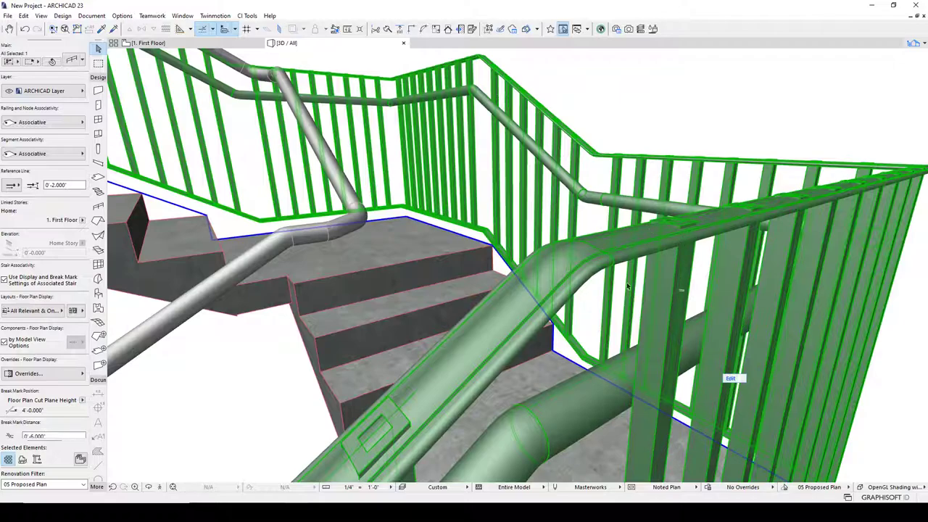
pyautogui.click(72, 60)
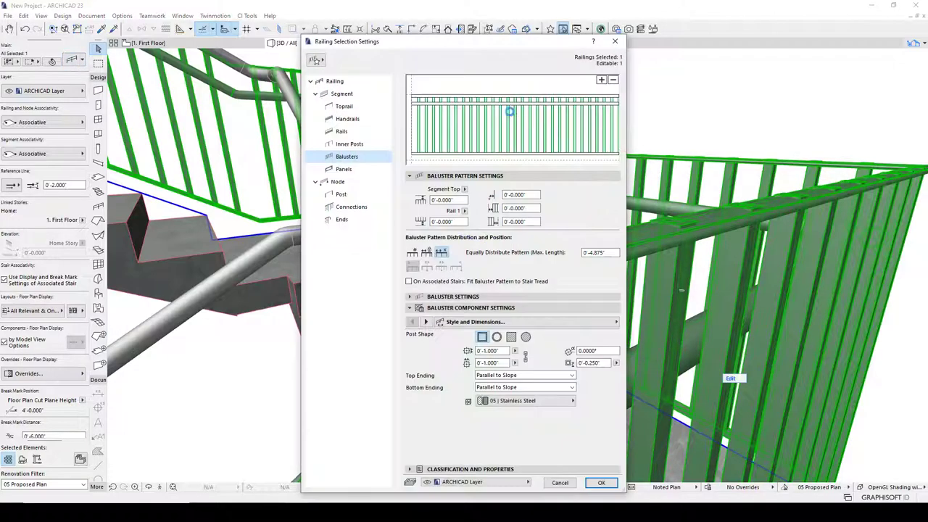
pyautogui.click(453, 200)
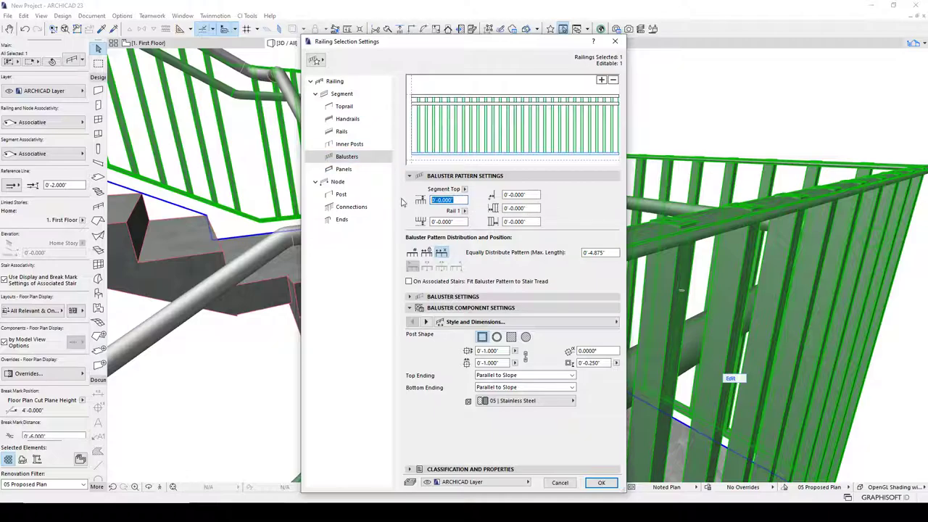
pyautogui.press('Return')
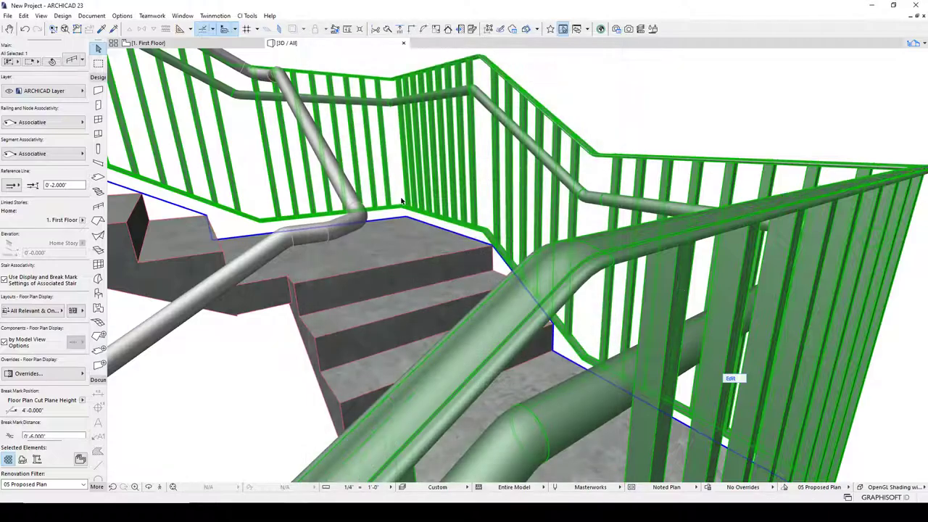
# - Examine in 3D how the balusters meet the toprail and bottom rail along the stair flights and landings
pyautogui.keyDown('shift'); pyautogui.moveTo(725, 235); pyautogui.dragTo(704, 196, button='middle'); pyautogui.keyUp('shift')
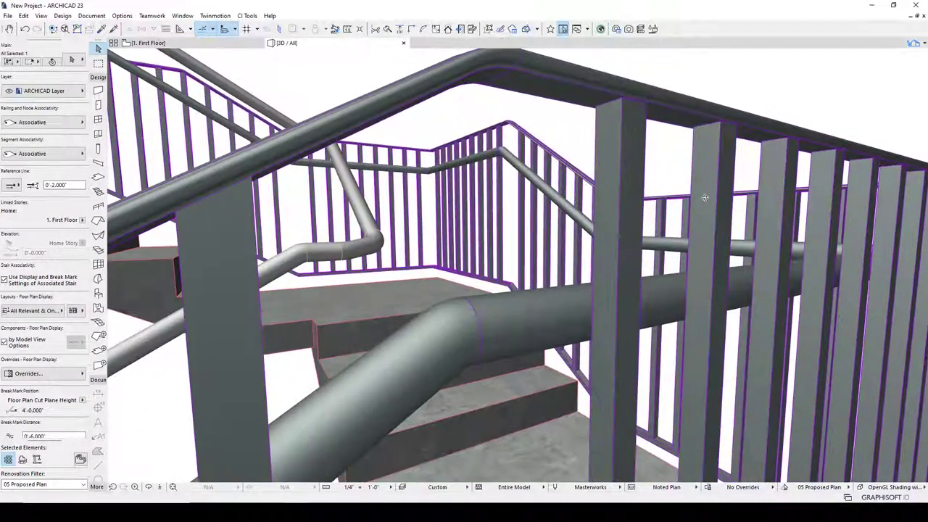
pyautogui.scroll(-4, 682, 205)
pyautogui.scroll(-2, 682, 205)
pyautogui.moveTo(707, 151); pyautogui.dragTo(708, 122, button='middle')
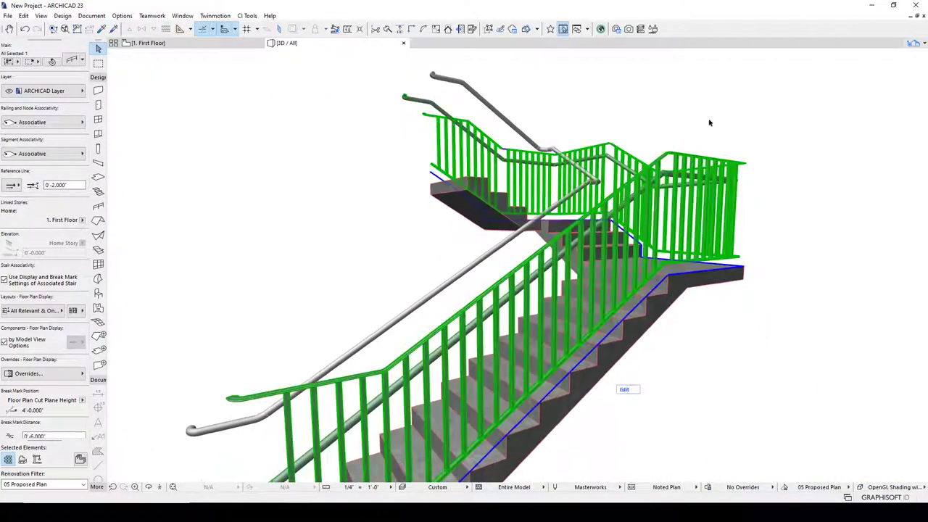
pyautogui.click(715, 136)
pyautogui.scroll(3, 714, 135)
pyautogui.scroll(3, 653, 190)
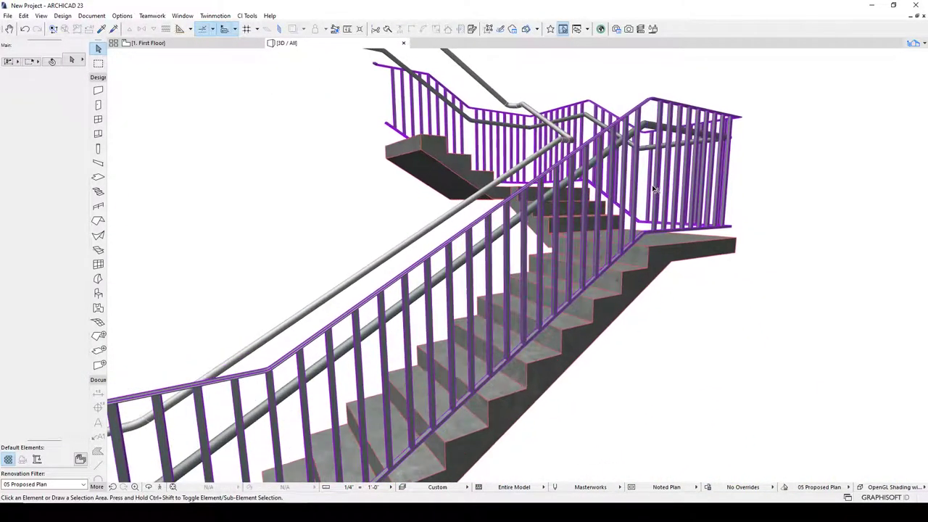
pyautogui.scroll(3, 653, 190)
pyautogui.scroll(-3, 653, 191)
pyautogui.scroll(3, 528, 232)
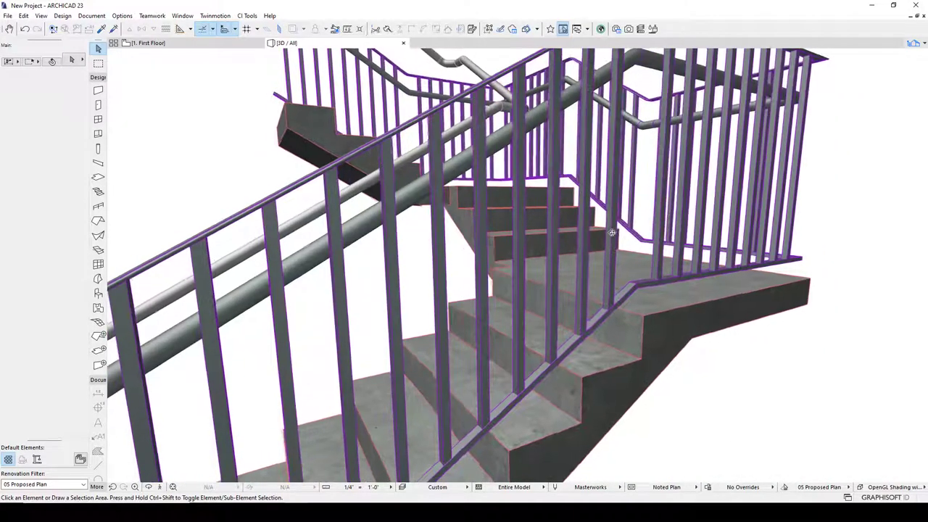
pyautogui.keyDown('shift'); pyautogui.moveTo(529, 232); pyautogui.dragTo(520, 233, button='middle'); pyautogui.keyUp('shift')
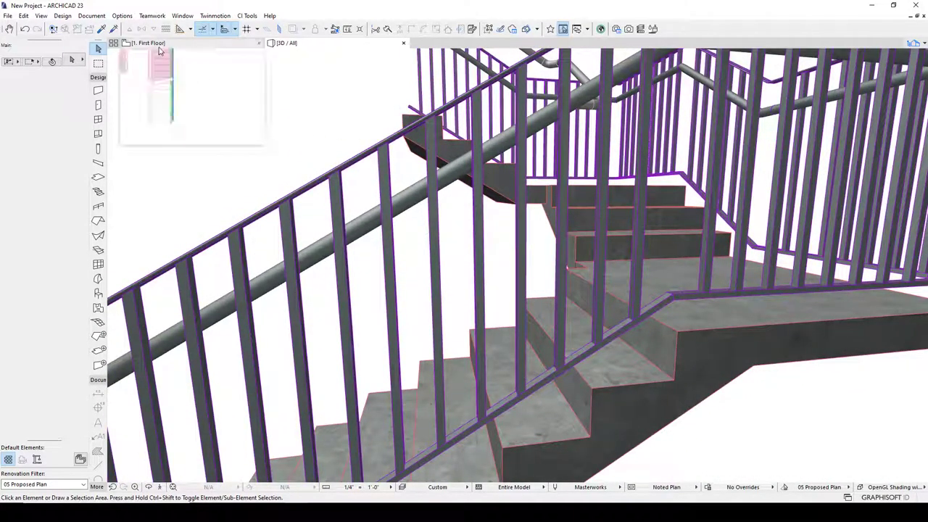
# - Open the outer railing's settings and examine the inner post options and the baluster preview
pyautogui.click(391, 215)
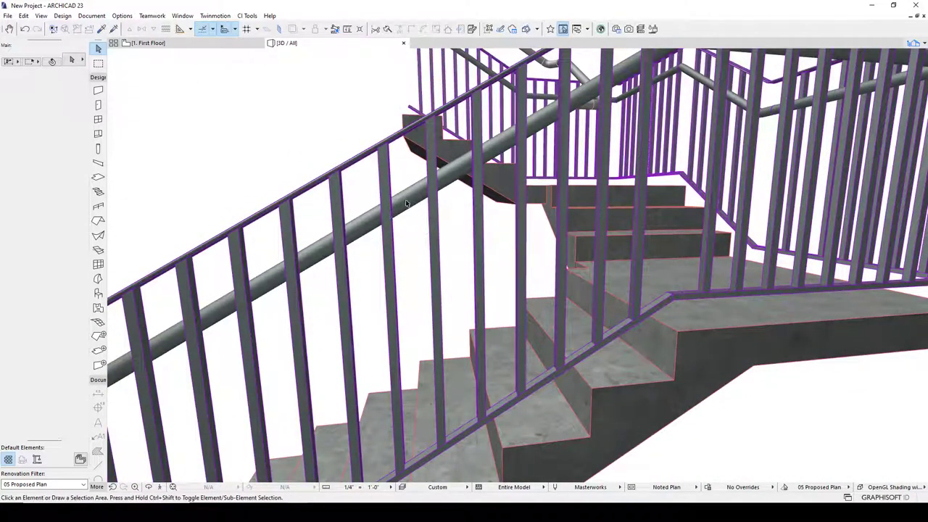
pyautogui.click(660, 299)
pyautogui.hotkey('ctrl', 't')
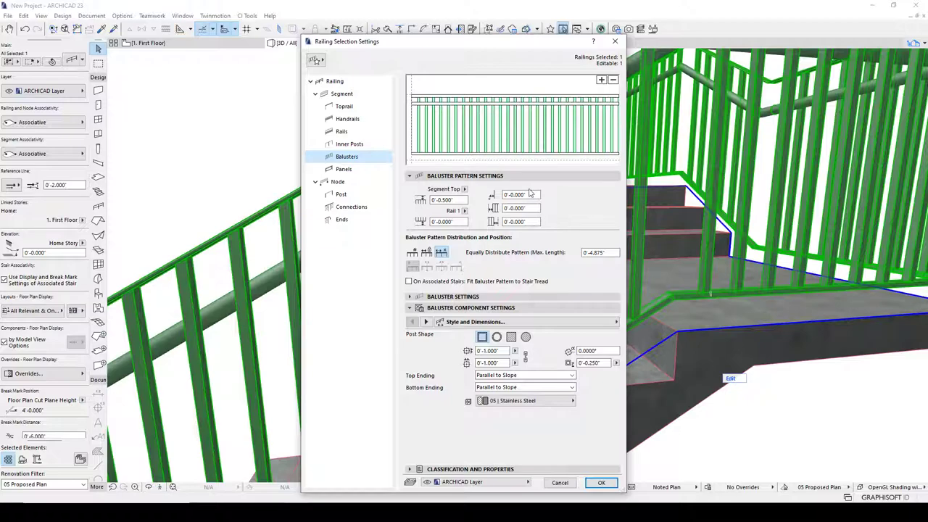
pyautogui.click(351, 145)
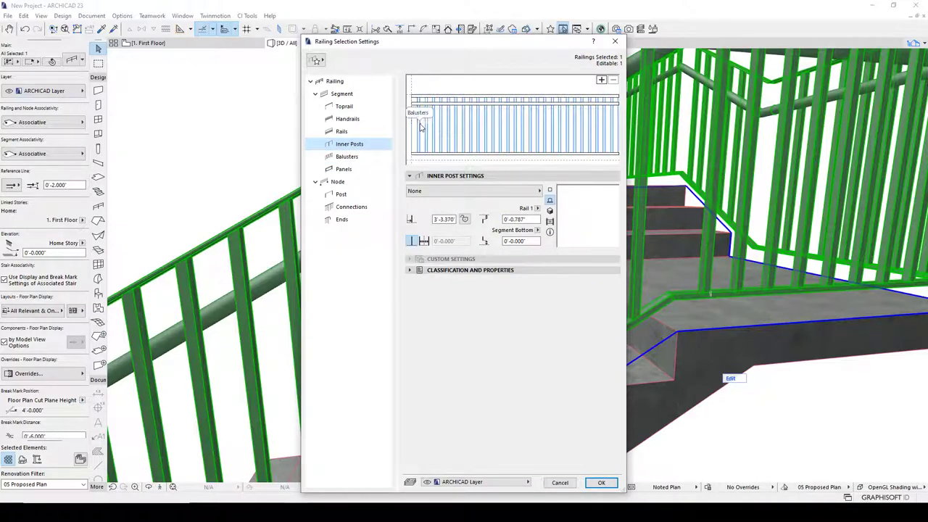
pyautogui.click(357, 144)
pyautogui.click(601, 81)
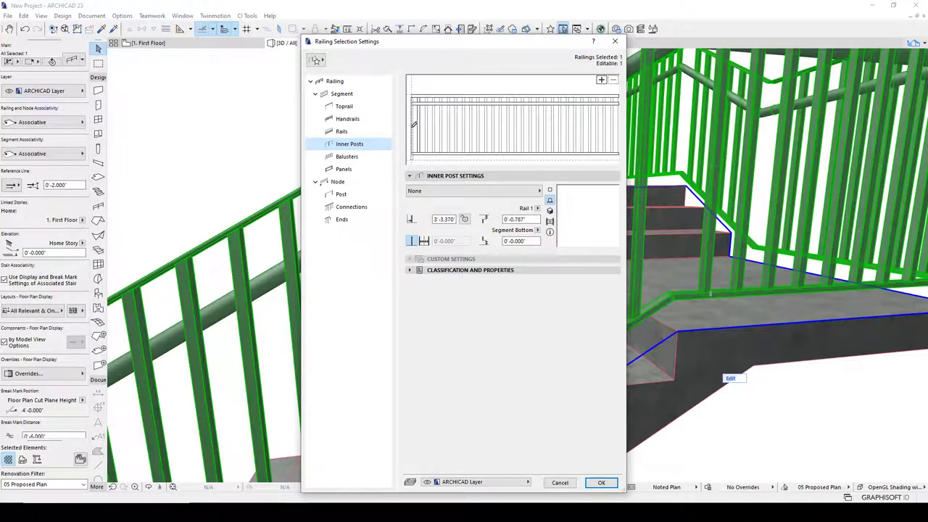
pyautogui.click(414, 125)
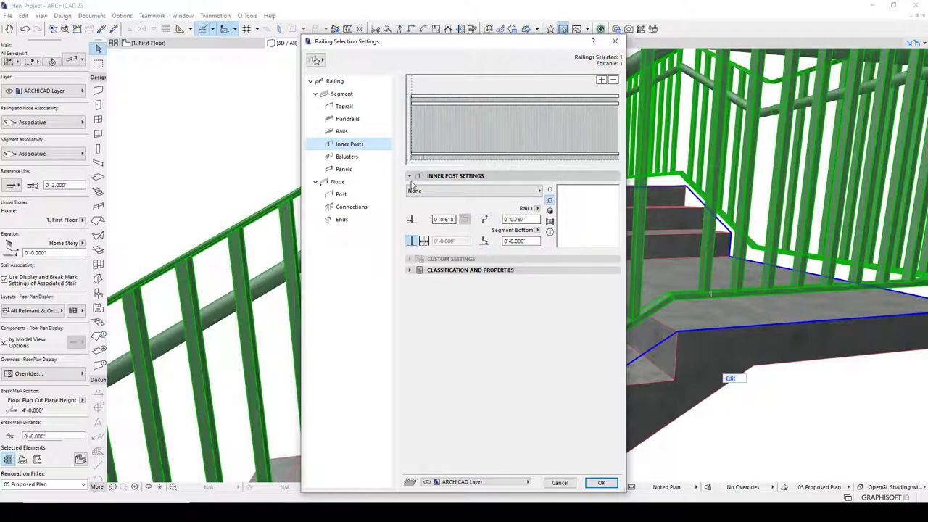
pyautogui.click(613, 81)
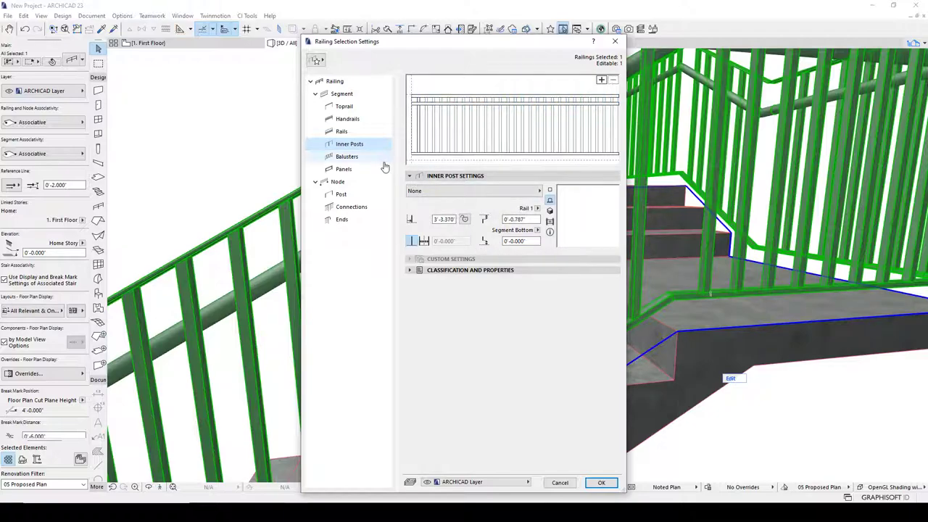
# - Try Profiled Post 23 as the node post and browse its available post profiles
pyautogui.click(338, 182)
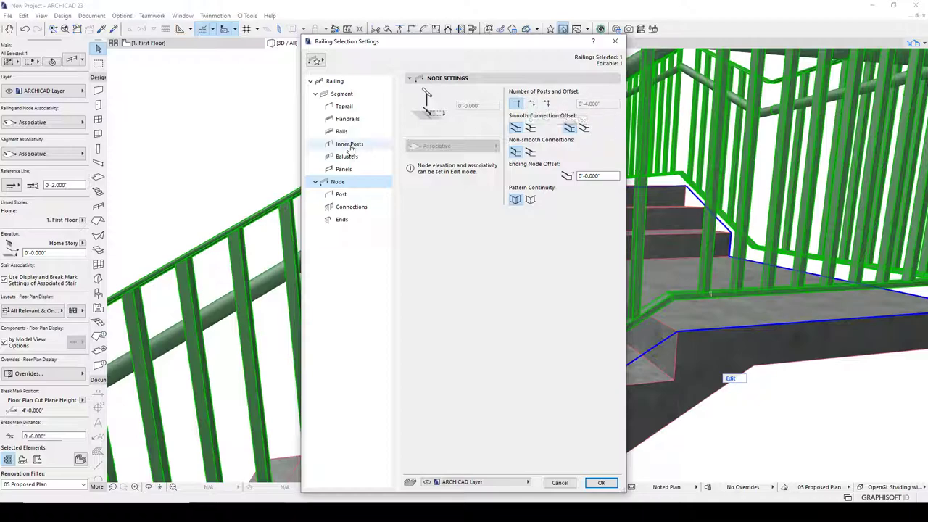
pyautogui.click(340, 195)
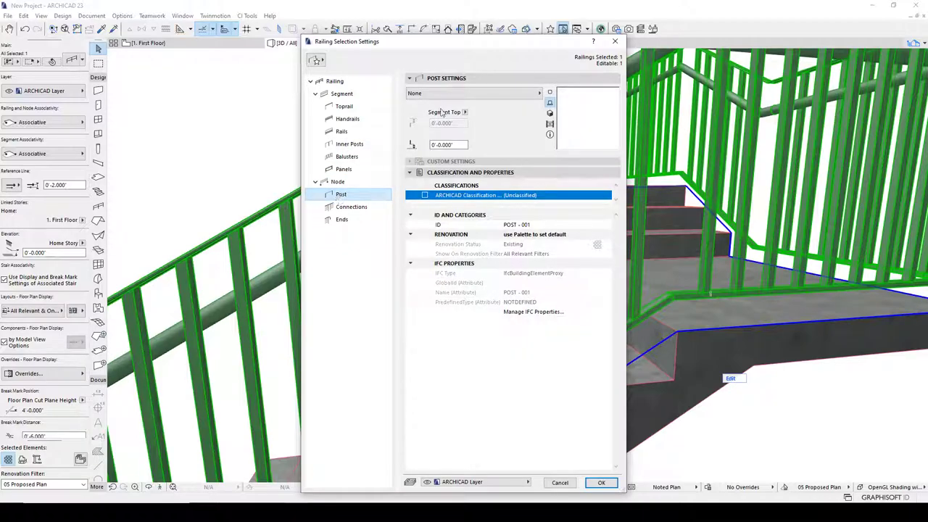
pyautogui.click(449, 93)
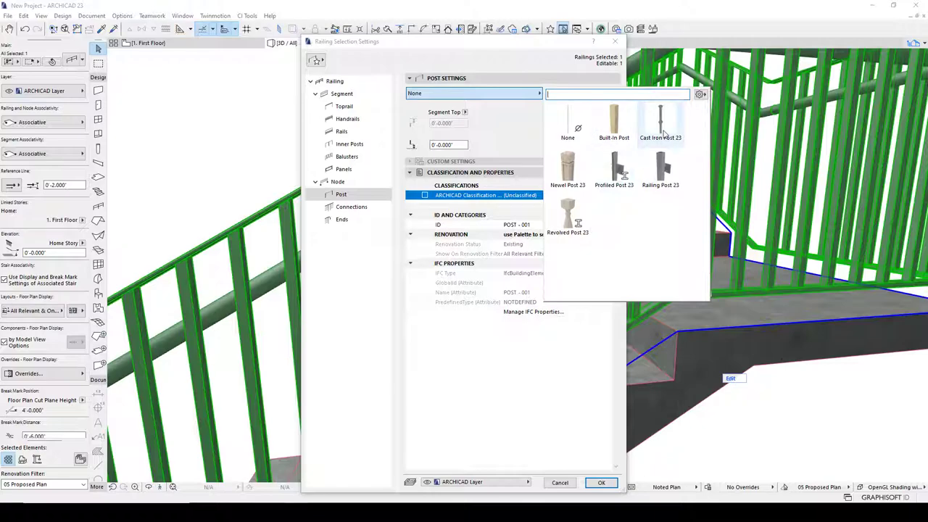
pyautogui.click(614, 166)
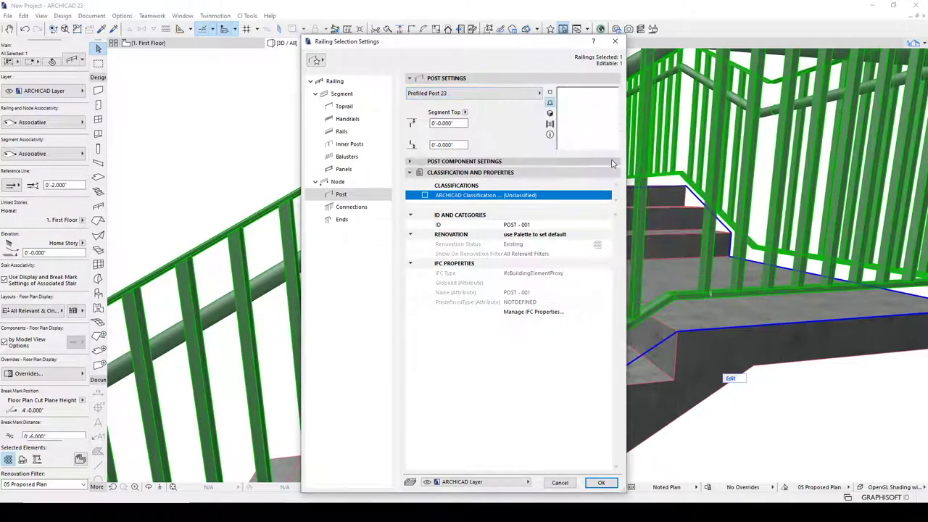
pyautogui.click(410, 173)
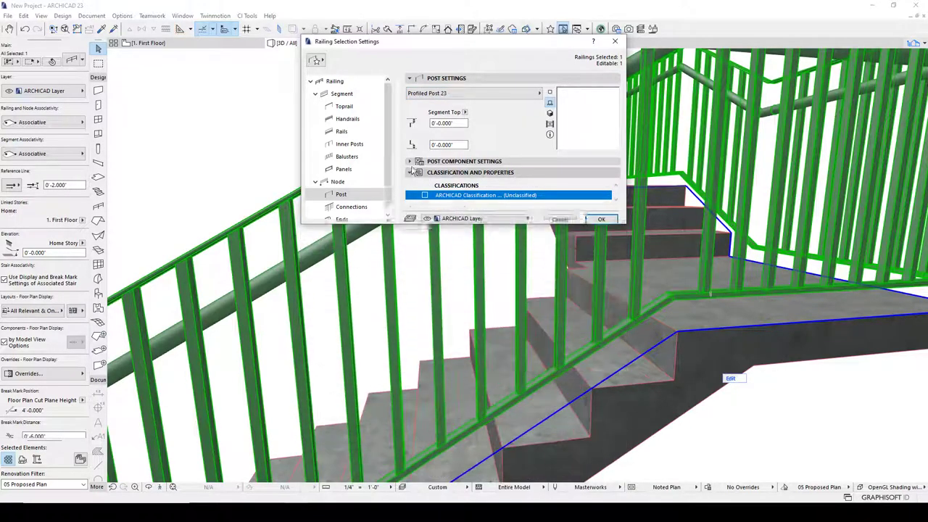
pyautogui.click(411, 164)
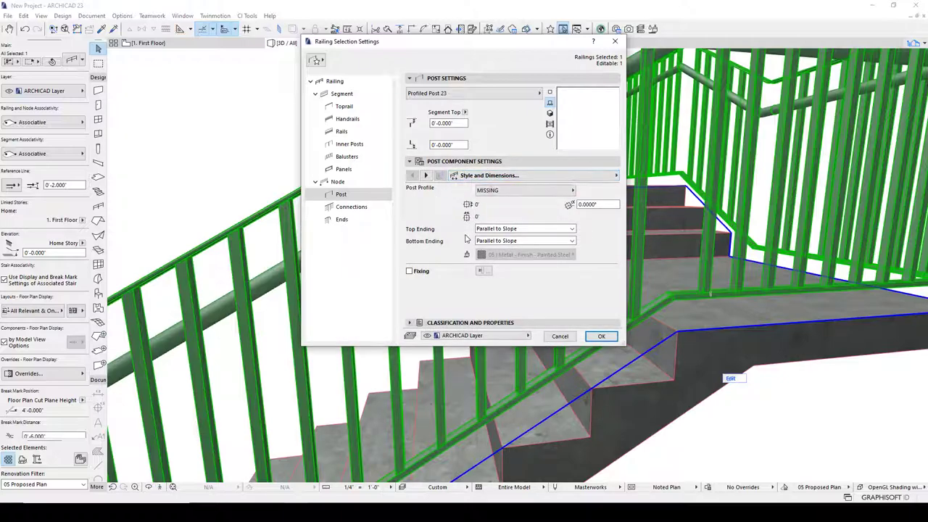
pyautogui.click(538, 177)
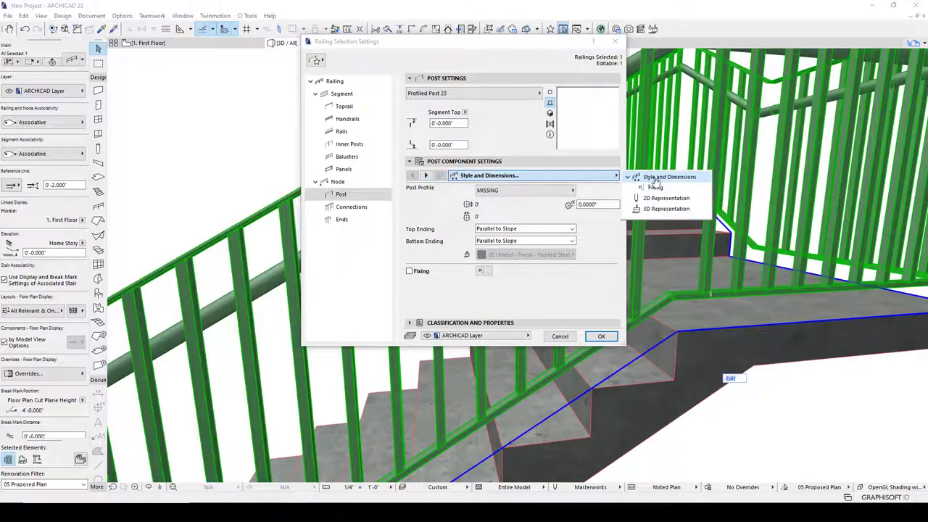
pyautogui.click(519, 191)
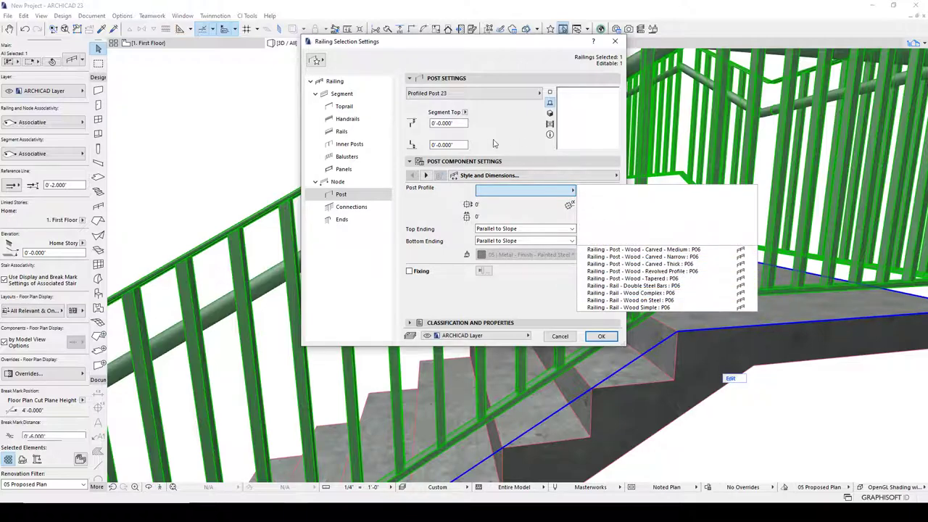
# - Change the node post to Railing Post 23 with a solid square shape, set its first dimension to 2.25" and apply the settings
pyautogui.click(471, 93)
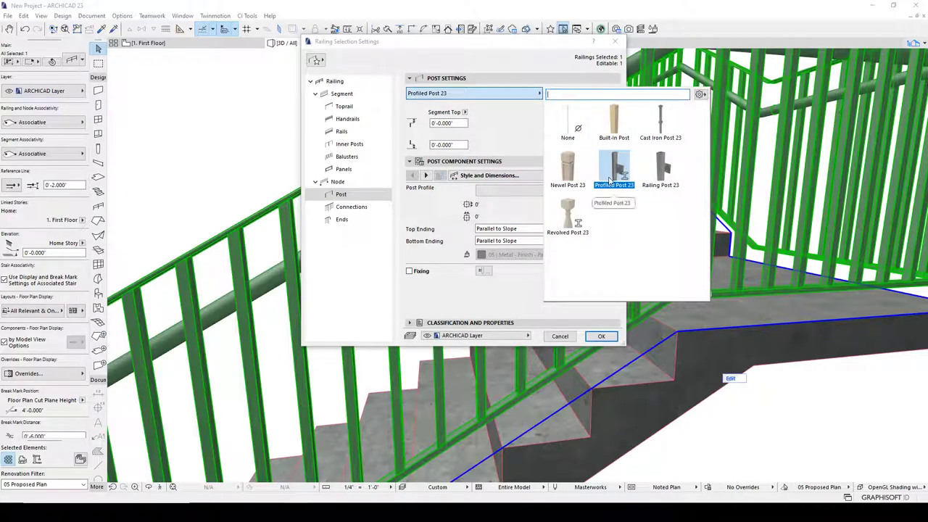
pyautogui.click(660, 168)
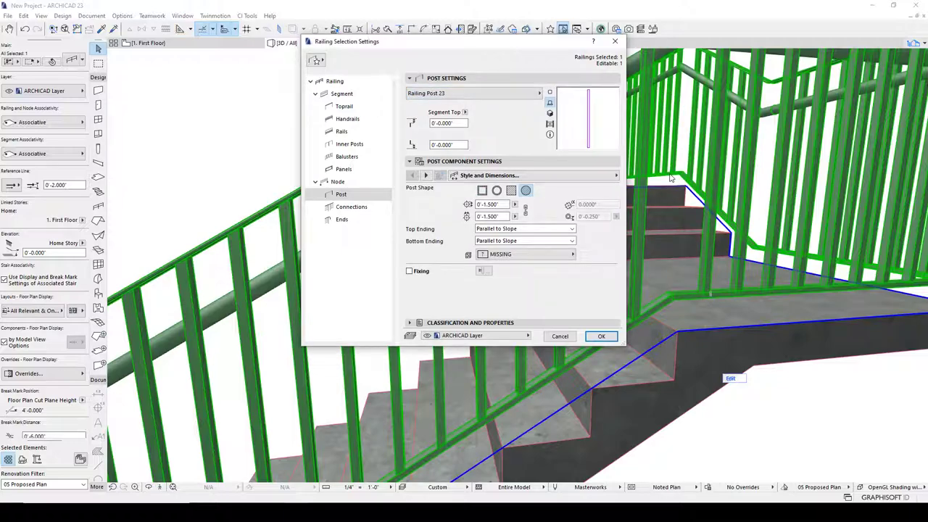
pyautogui.click(512, 190)
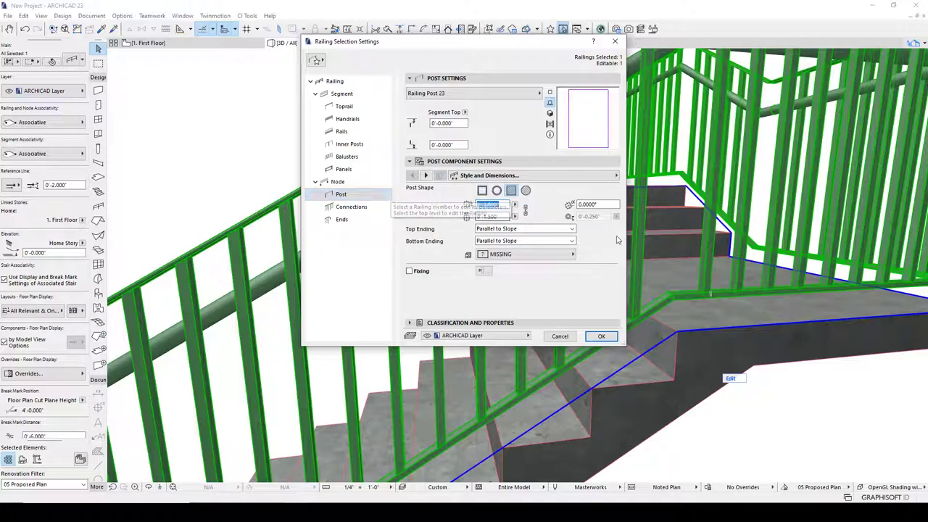
pyautogui.write('2')
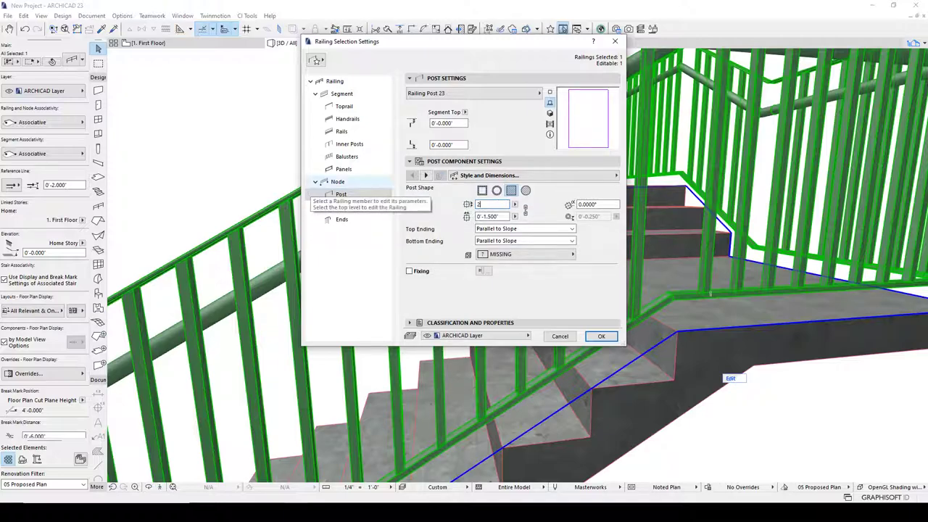
pyautogui.write('.25')
pyautogui.press('Return')
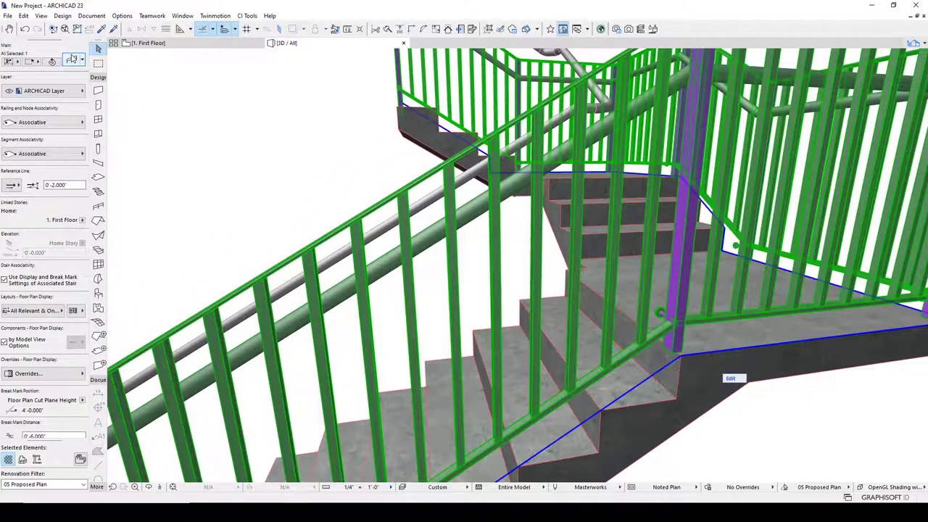
# - Link the node post's two dimensions, set the second one to 2.25" and assign the 05 | Stainless Steel material
pyautogui.click(73, 59)
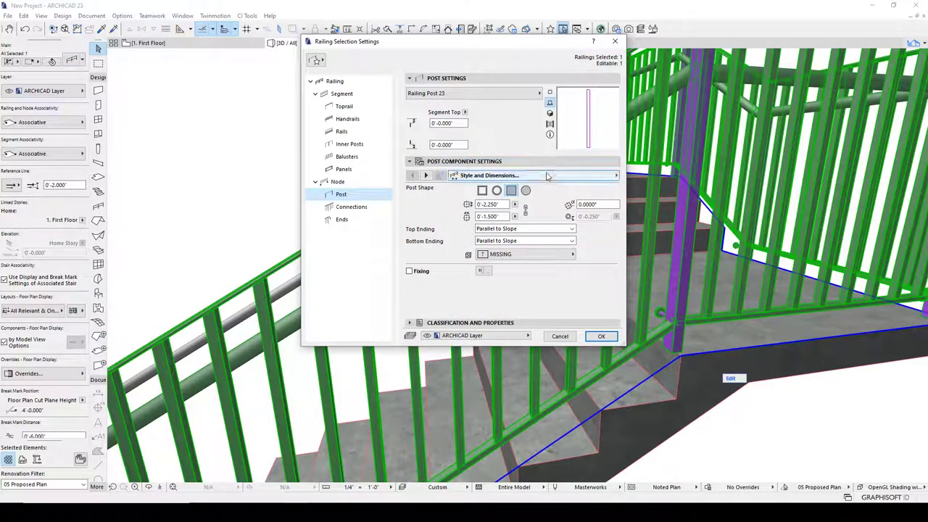
pyautogui.click(526, 213)
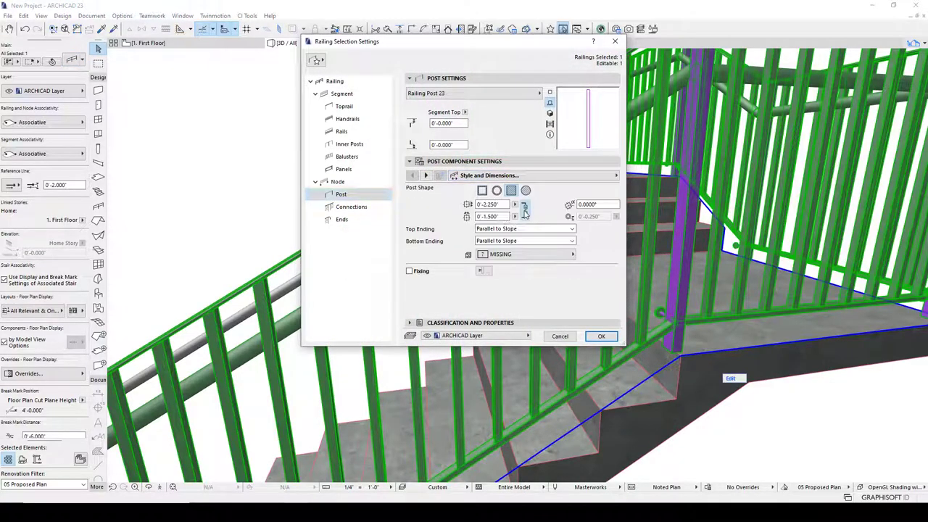
pyautogui.moveTo(501, 216); pyautogui.dragTo(414, 216)
pyautogui.write('2.25')
pyautogui.press('Tab')
pyautogui.click(551, 254)
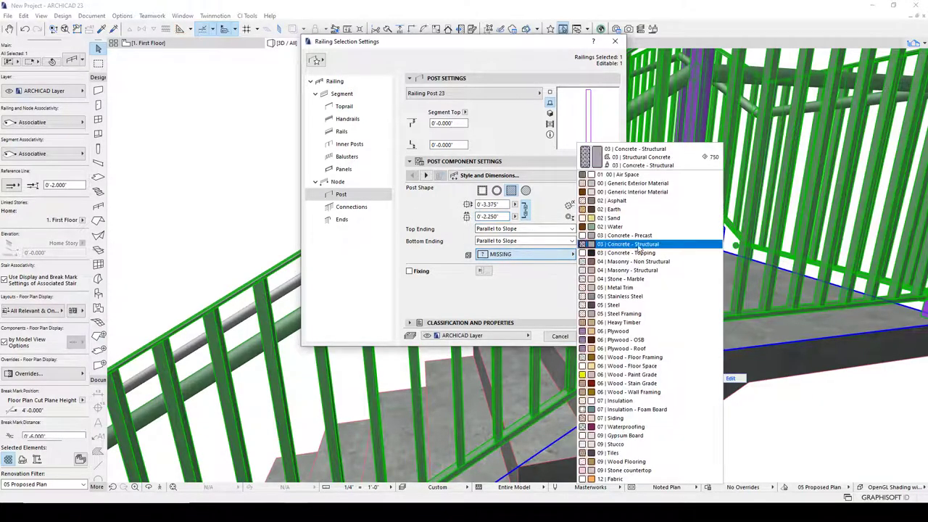
pyautogui.click(621, 296)
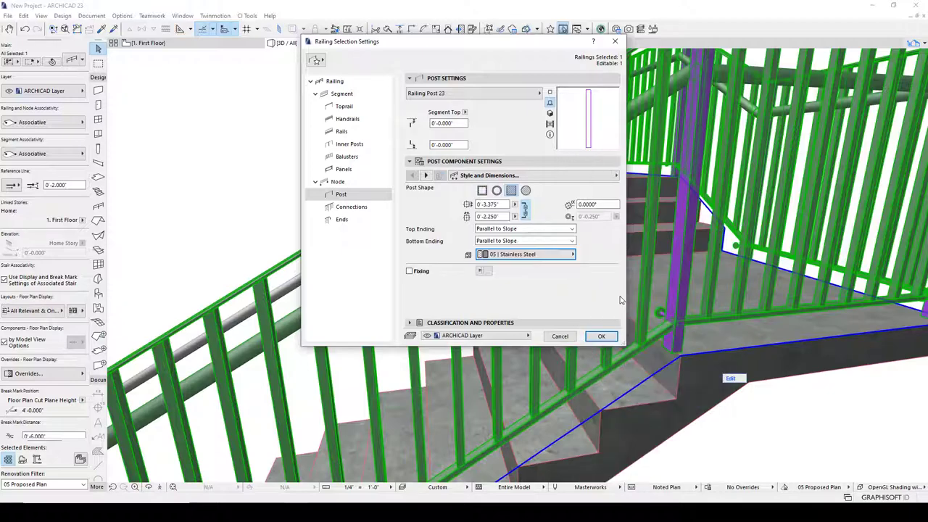
# - Try the post's Fixing option, turn it off again and review the fixing and 2D representation settings
pyautogui.click(412, 272)
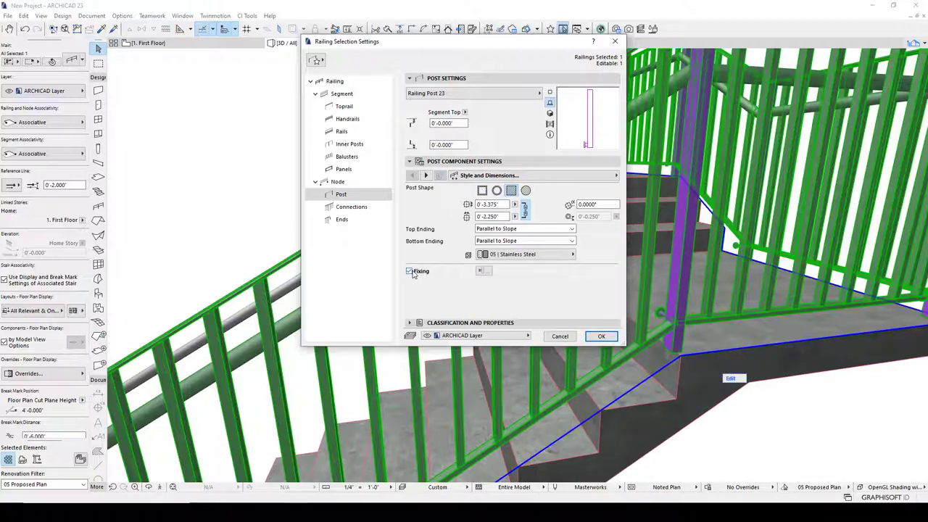
pyautogui.click(411, 272)
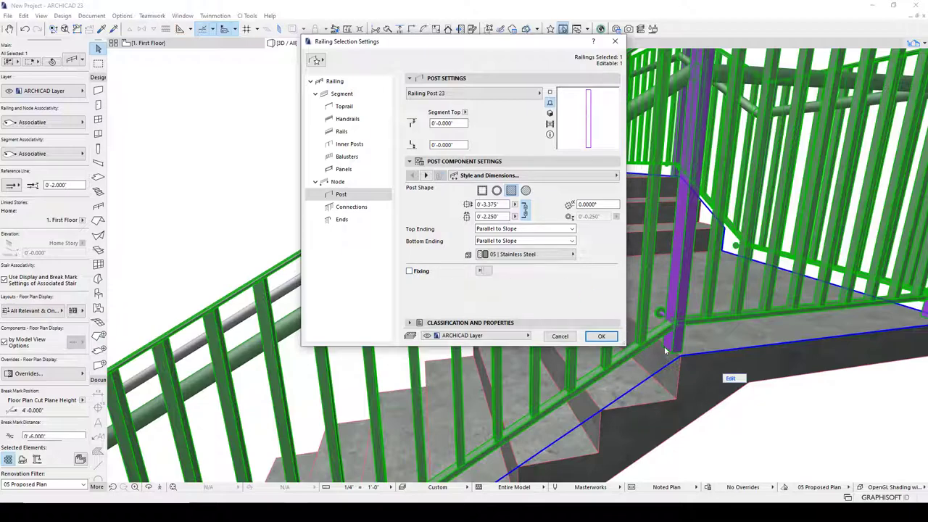
pyautogui.click(425, 176)
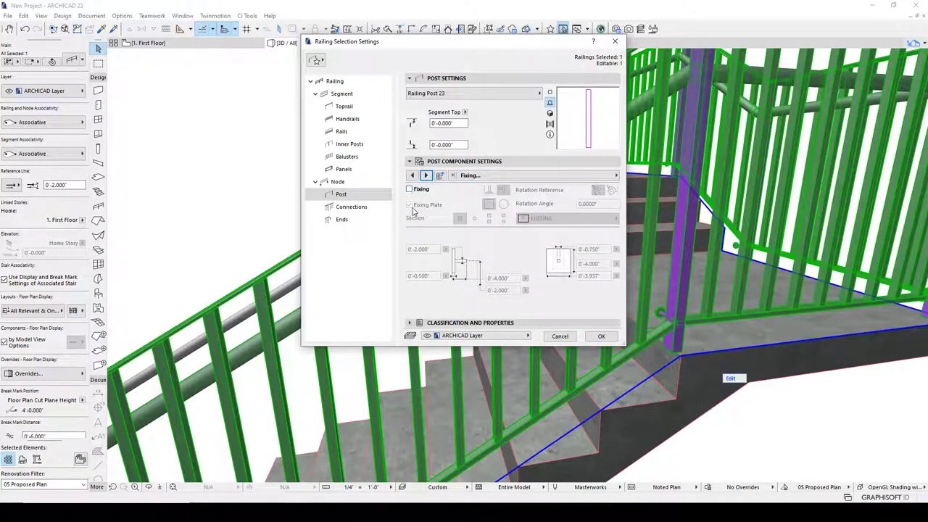
pyautogui.click(426, 176)
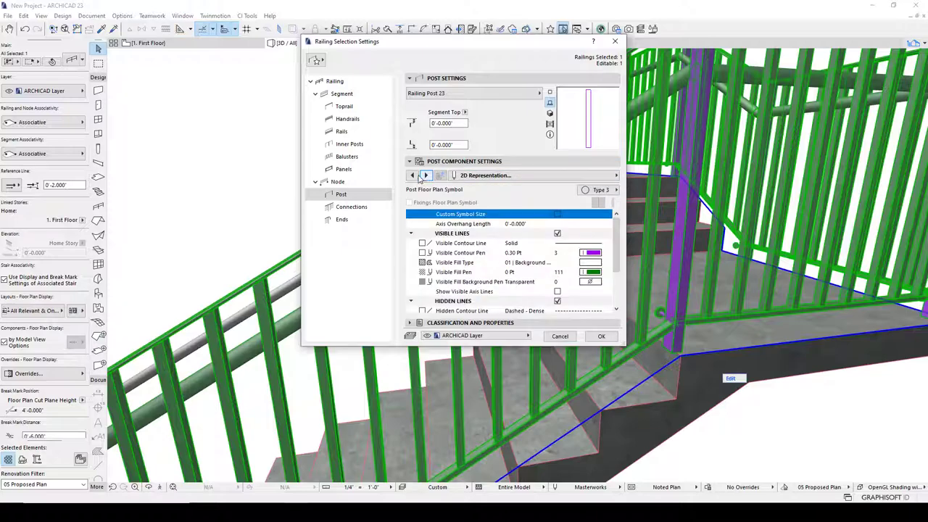
pyautogui.click(417, 176)
pyautogui.click(417, 176)
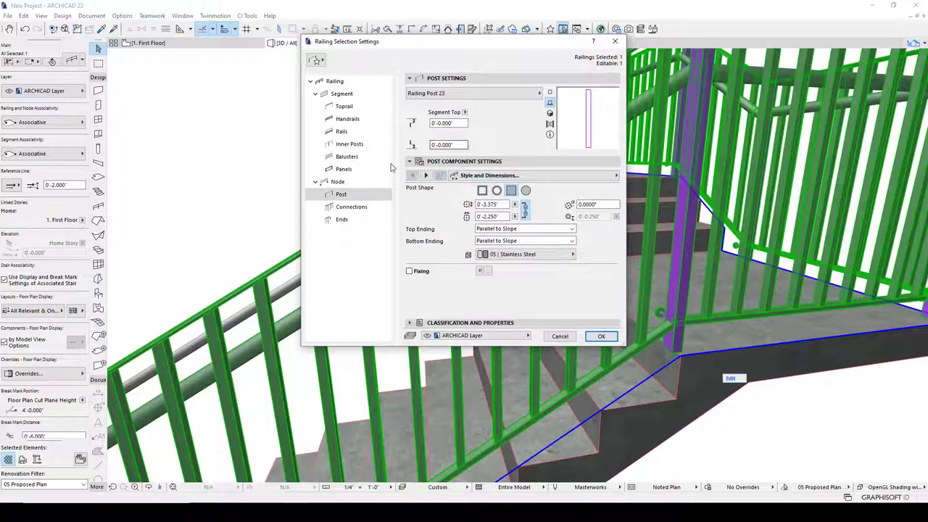
# - Apply the post settings and inspect the posts along the stair's outer railing in 3D
pyautogui.click(607, 340)
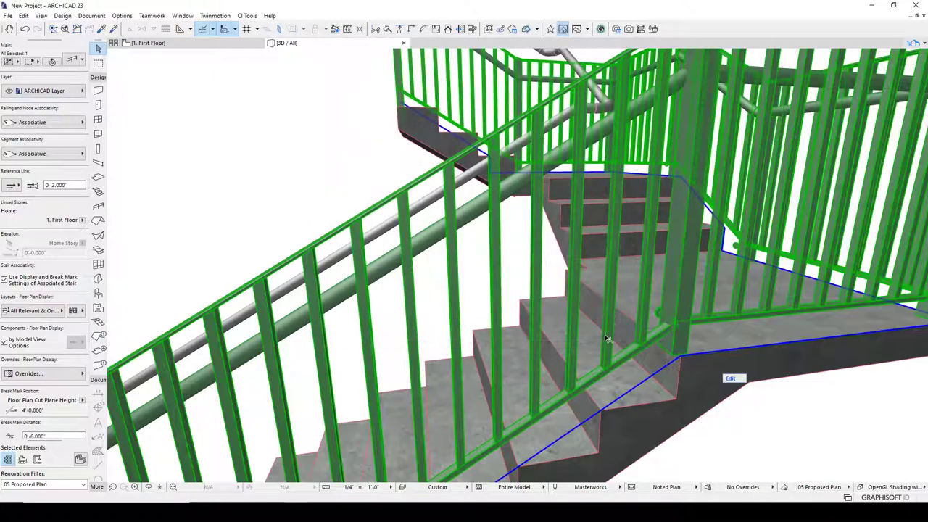
pyautogui.scroll(-3, 625, 335)
pyautogui.keyDown('shift'); pyautogui.moveTo(684, 324); pyautogui.dragTo(646, 298, button='middle'); pyautogui.keyUp('shift')
pyautogui.scroll(5, 646, 298)
pyautogui.scroll(-6, 646, 298)
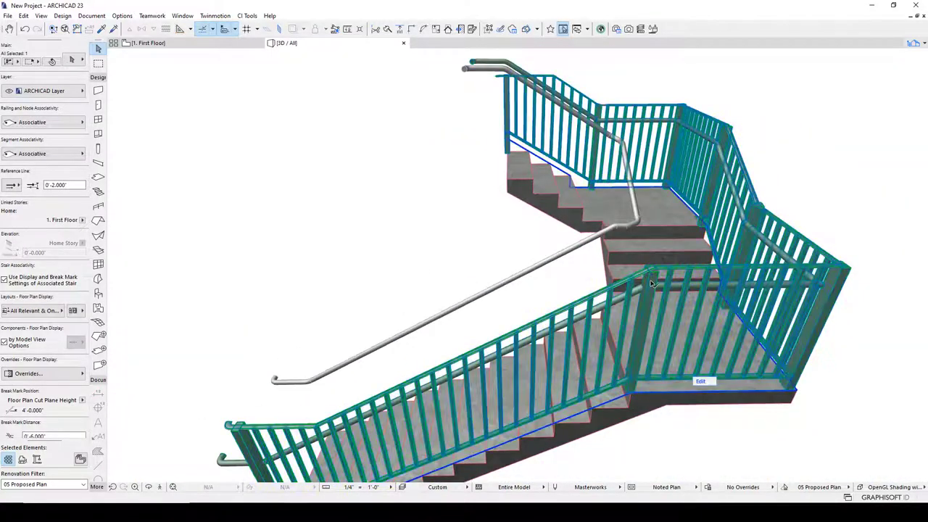
# - Reopen the railing's post settings and set the post's offset from the segment top to 2"
pyautogui.moveTo(658, 288)
pyautogui.click(73, 61)
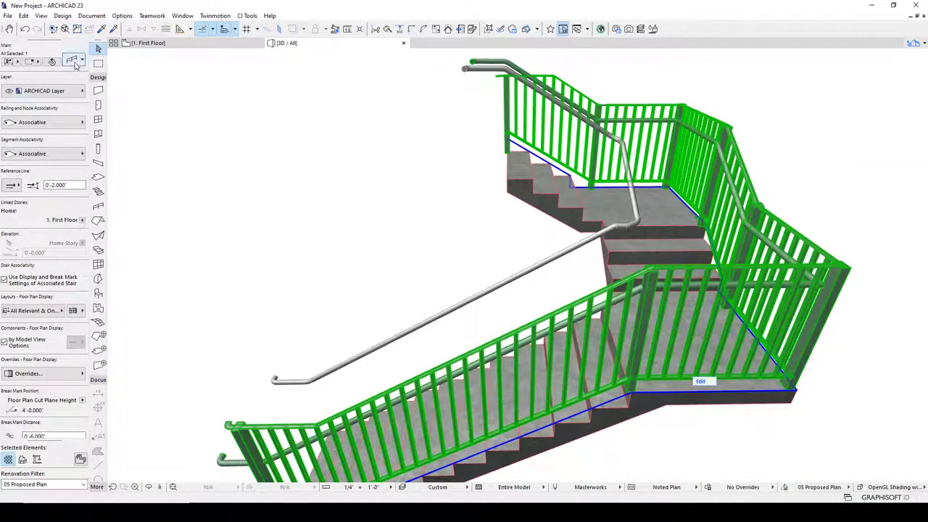
pyautogui.click(446, 123)
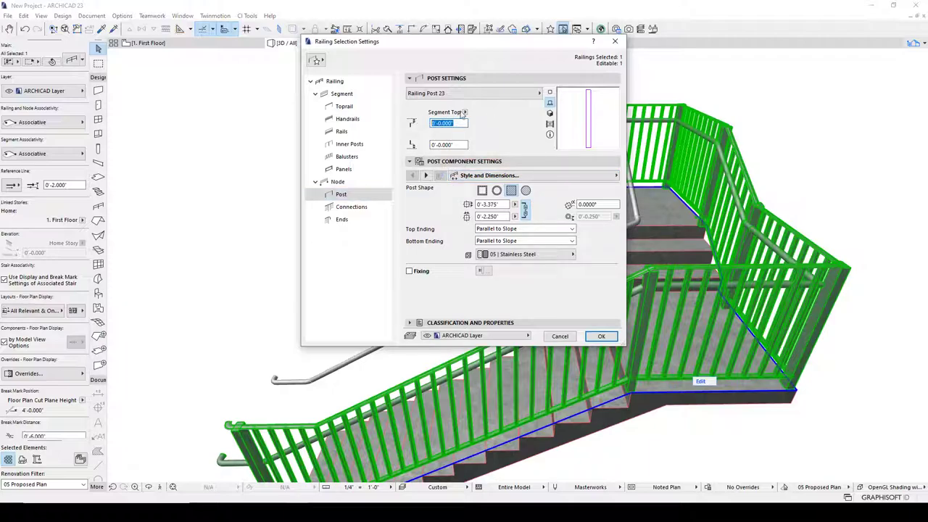
pyautogui.click(465, 112)
pyautogui.click(466, 114)
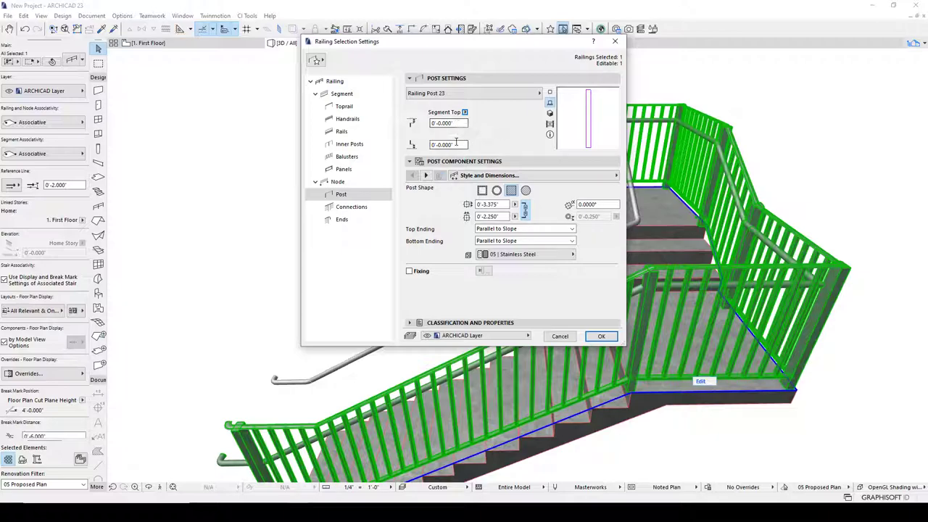
pyautogui.moveTo(455, 144); pyautogui.dragTo(396, 125)
pyautogui.write('2')
pyautogui.press('Tab')
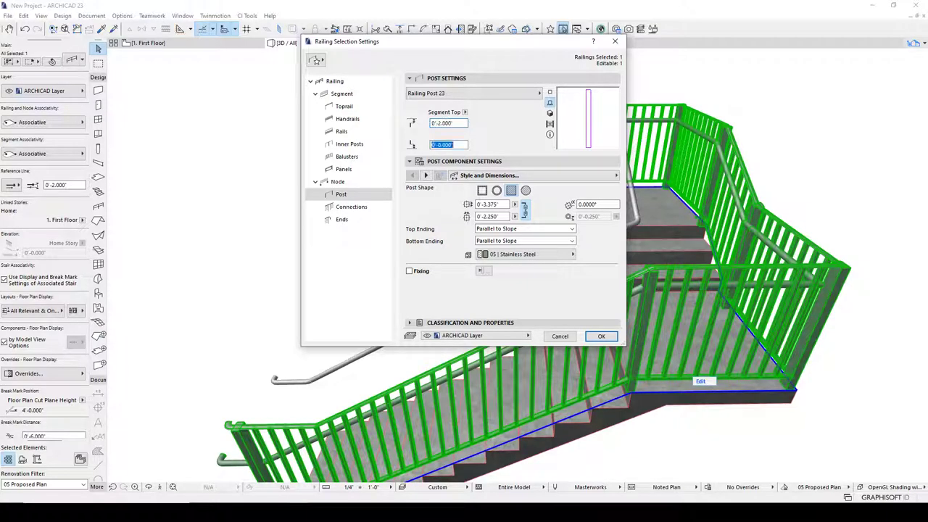
# - Set the post's offset from the segment top to -2" and apply the railing settings
pyautogui.click(411, 81)
pyautogui.click(411, 80)
pyautogui.doubleClick(457, 123)
pyautogui.write('-2')
pyautogui.click(601, 336)
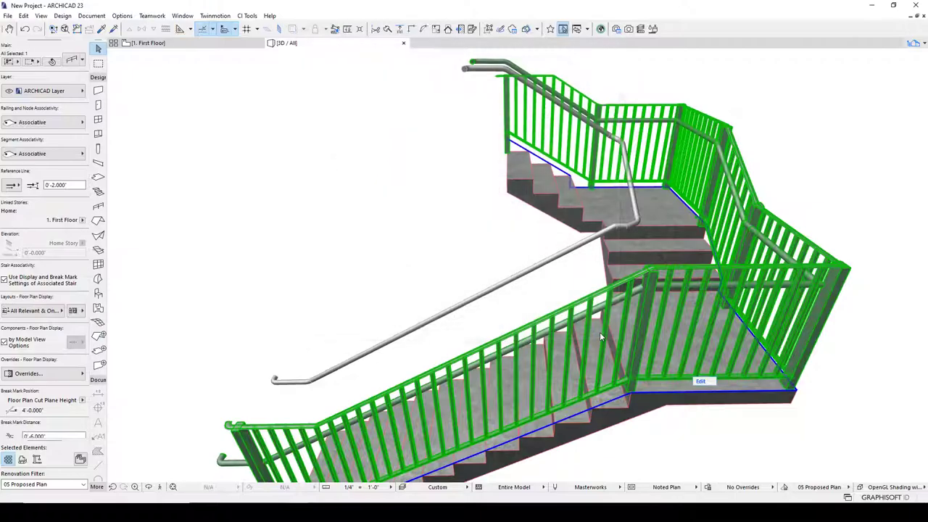
# - Examine the post heights relative to the toprail along the stair's outer railing in 3D
pyautogui.scroll(5, 641, 276)
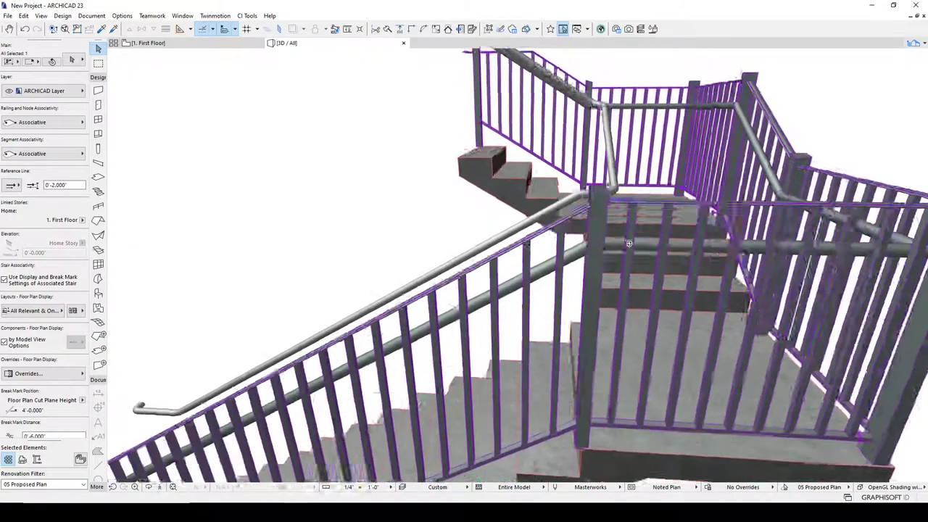
pyautogui.keyDown('shift'); pyautogui.moveTo(629, 243); pyautogui.dragTo(617, 218, button='middle'); pyautogui.keyUp('shift')
pyautogui.scroll(4, 599, 155)
pyautogui.scroll(-4, 598, 154)
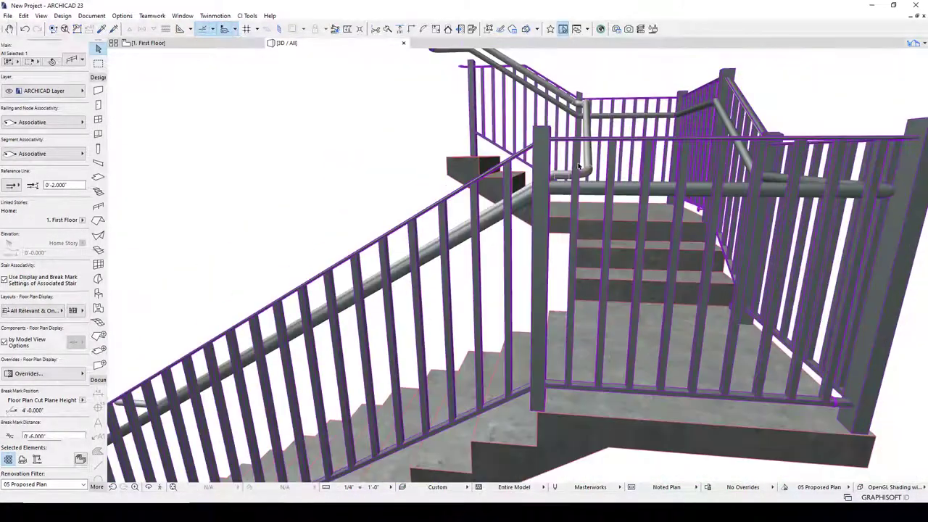
pyautogui.press('Escape')
pyautogui.keyDown('shift'); pyautogui.moveTo(536, 142); pyautogui.dragTo(588, 145, button='middle'); pyautogui.keyUp('shift')
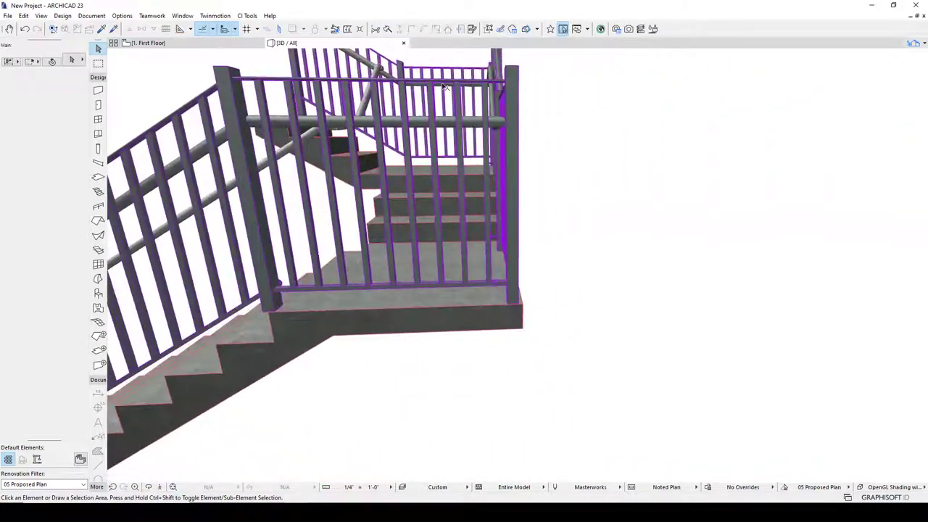
pyautogui.scroll(-5, 377, 135)
pyautogui.scroll(5, 545, 142)
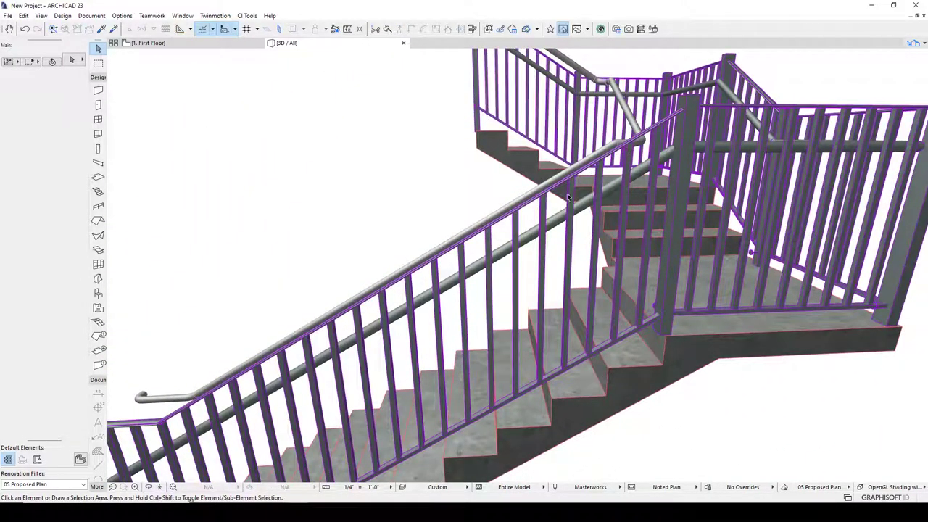
# - Select the outer railing on the First Floor plan and review its post component settings, including Fixing
pyautogui.click(167, 43)
pyautogui.click(335, 95)
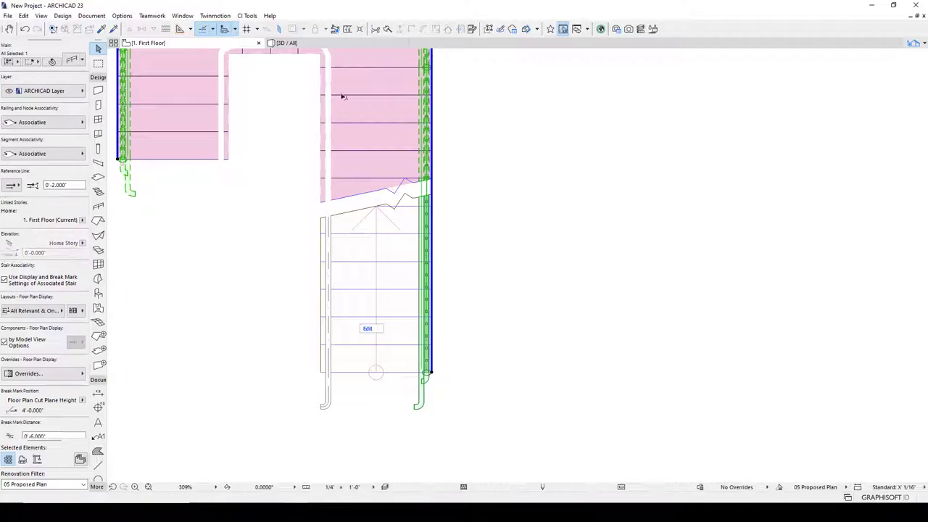
pyautogui.click(73, 60)
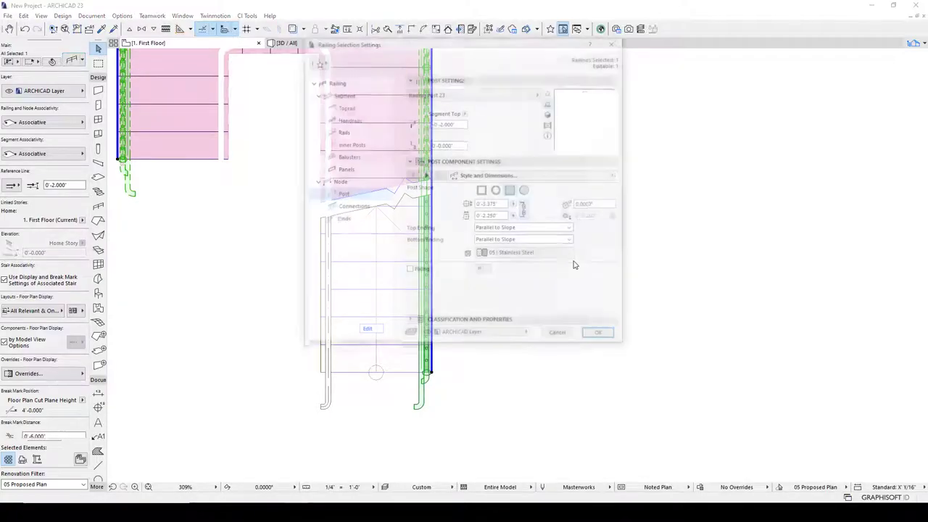
pyautogui.click(425, 175)
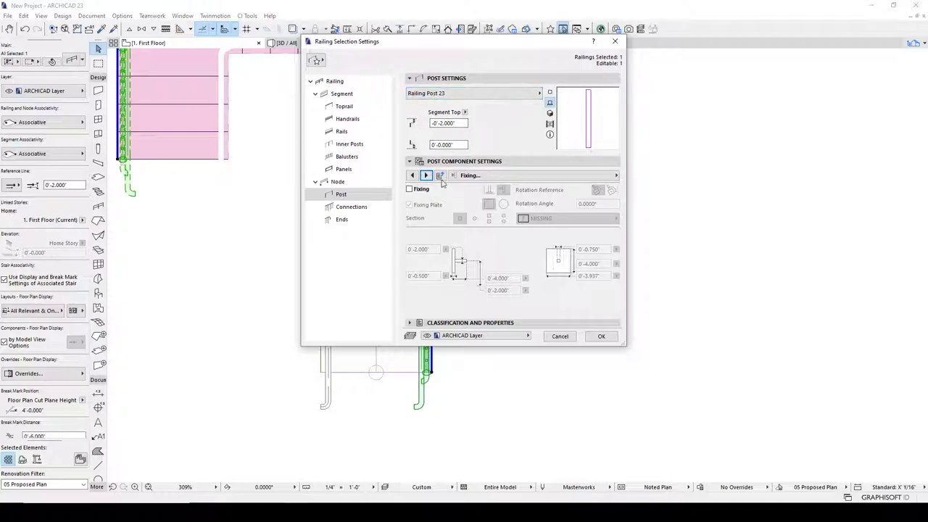
pyautogui.click(425, 176)
# - Try two posts at each node of the outer railing in the node settings and apply the change
pyautogui.click(338, 182)
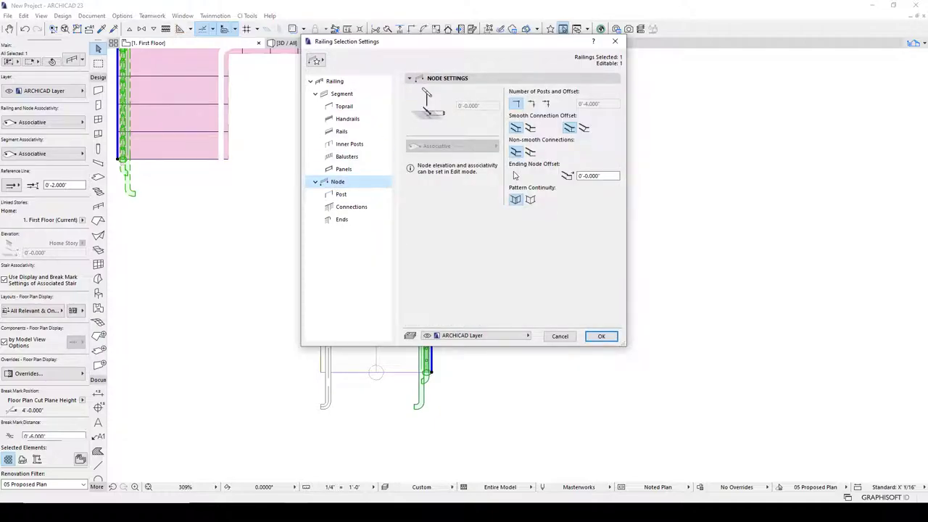
pyautogui.click(570, 129)
pyautogui.click(531, 105)
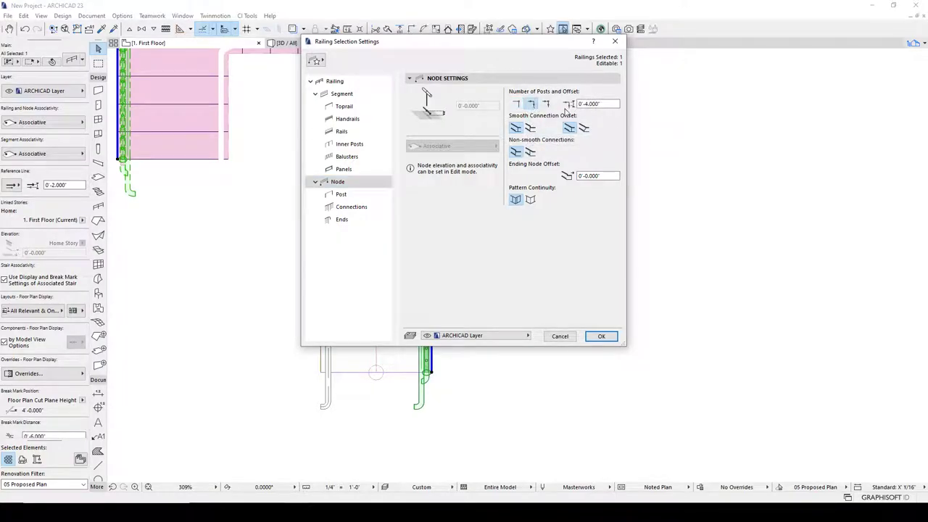
pyautogui.moveTo(607, 103); pyautogui.dragTo(555, 104)
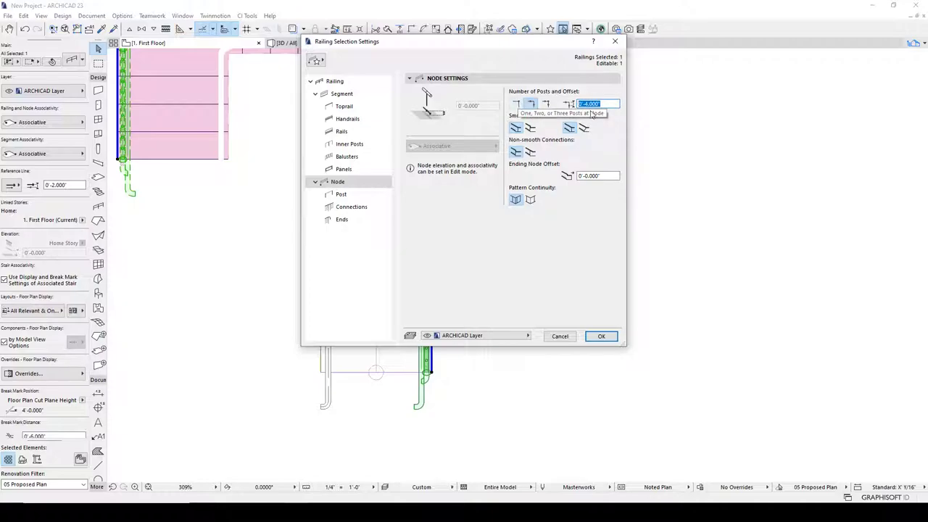
pyautogui.click(601, 336)
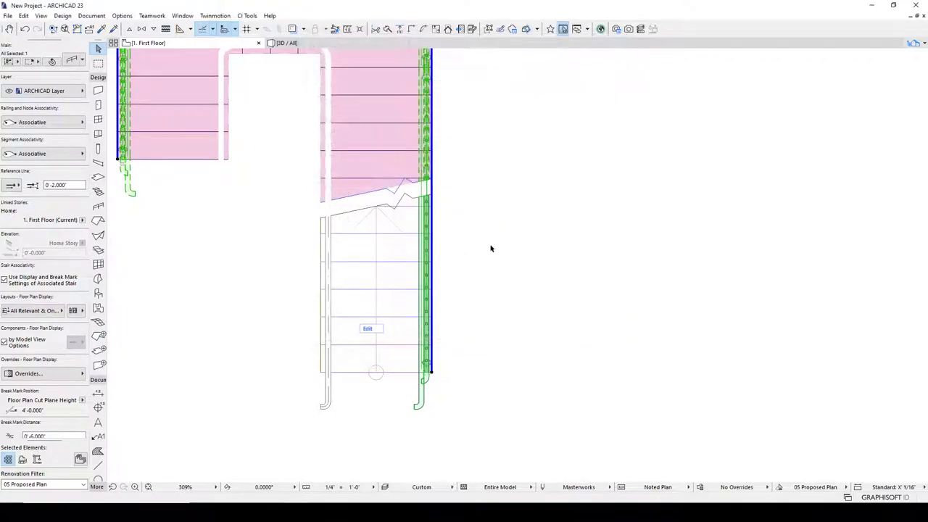
# - Examine the paired node posts around the stair landing in the 3D view
pyautogui.click(304, 45)
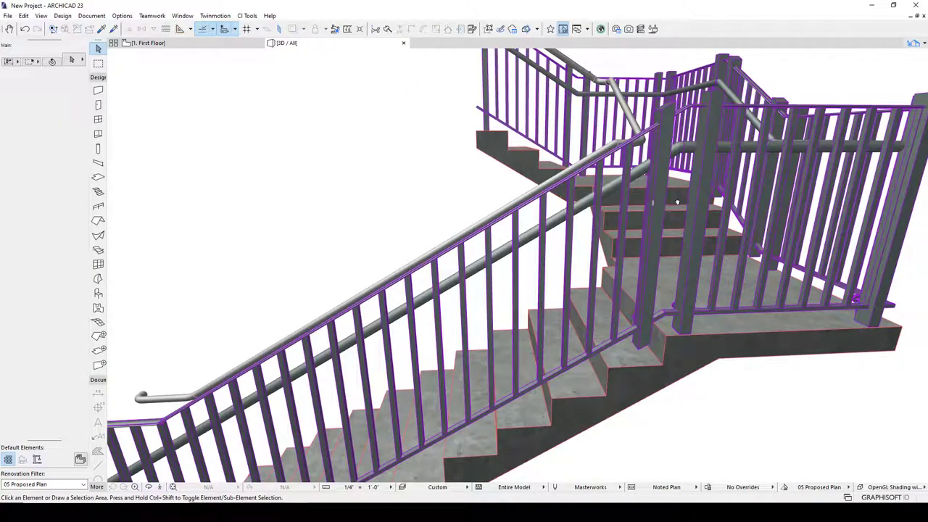
pyautogui.moveTo(677, 202); pyautogui.dragTo(596, 195, button='middle')
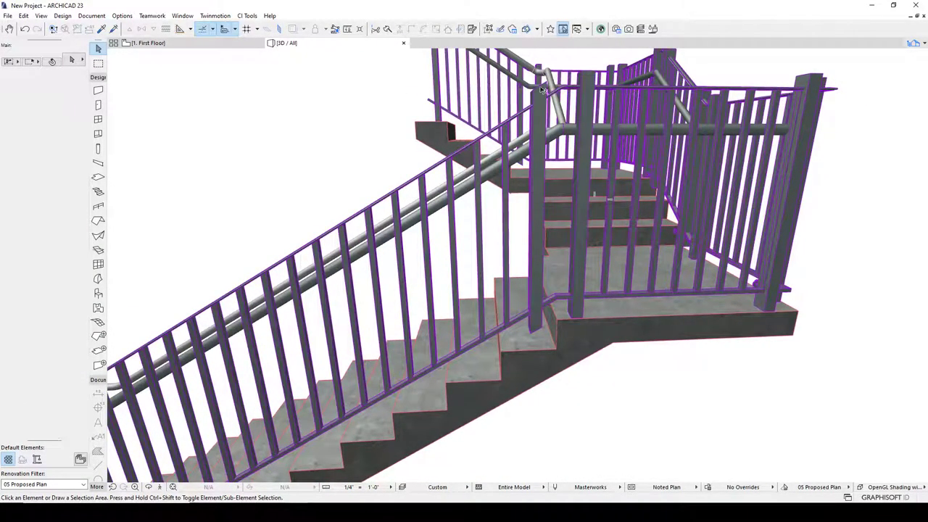
pyautogui.click(538, 327)
pyautogui.press('Escape')
pyautogui.click(549, 259)
pyautogui.click(576, 199)
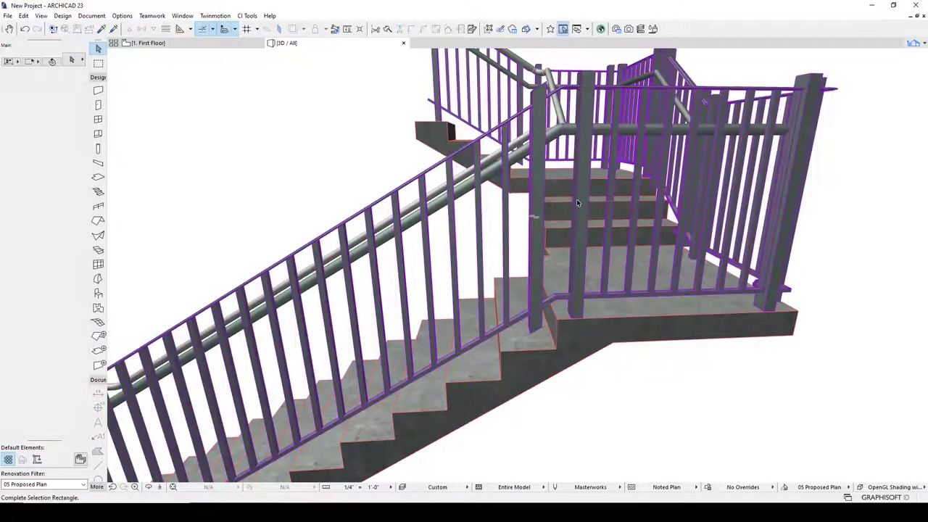
# - Try three posts at each node of the outer railing and apply the node settings
pyautogui.click(581, 183)
pyautogui.click(68, 61)
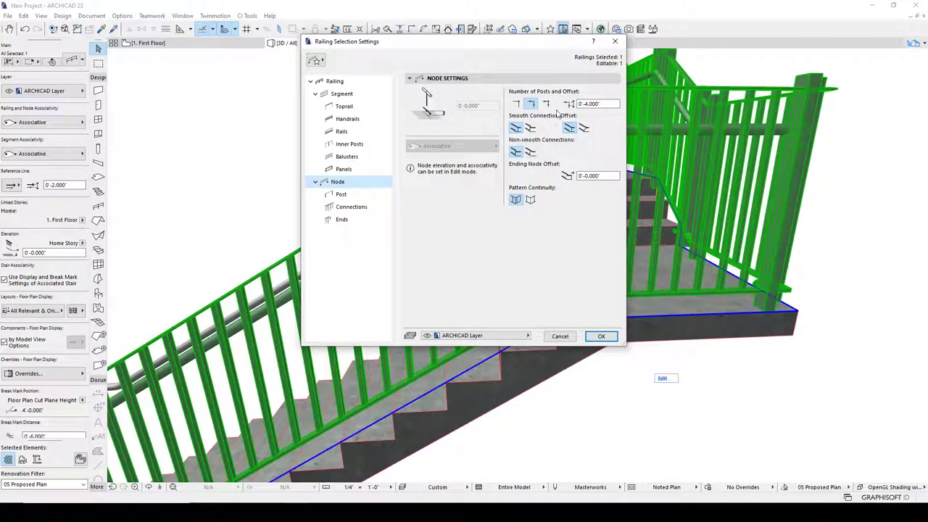
pyautogui.click(547, 106)
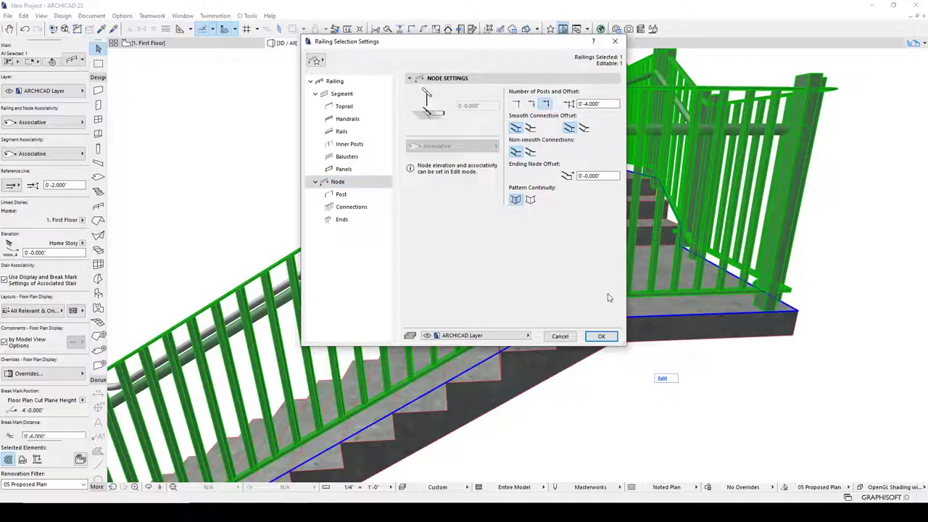
pyautogui.click(602, 336)
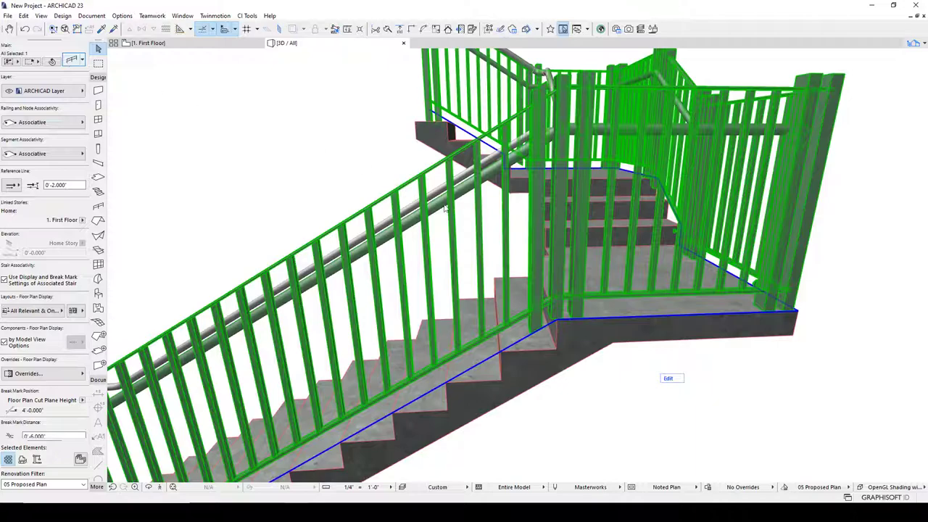
# - Set the outer railing back to one post per node and switch its smooth connections to the offset option with an editable distance
pyautogui.click(71, 60)
pyautogui.click(516, 103)
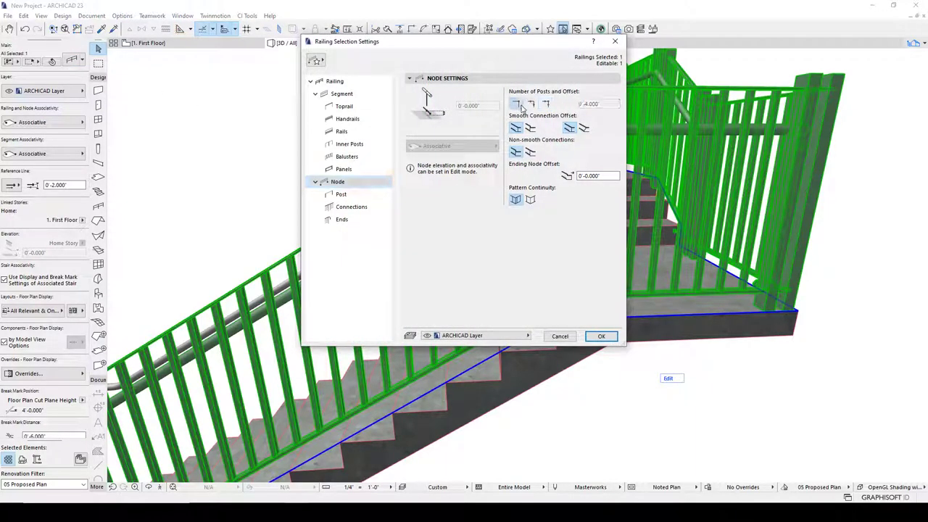
pyautogui.click(530, 128)
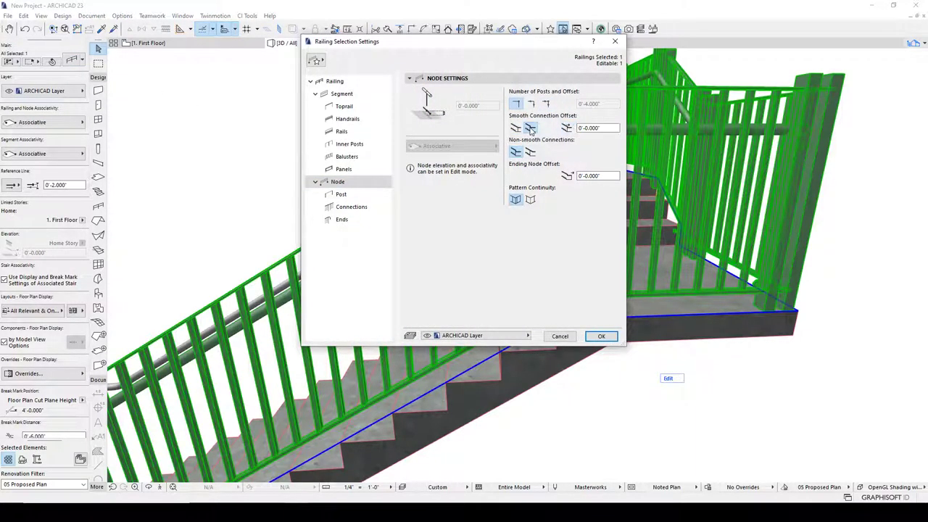
pyautogui.click(600, 337)
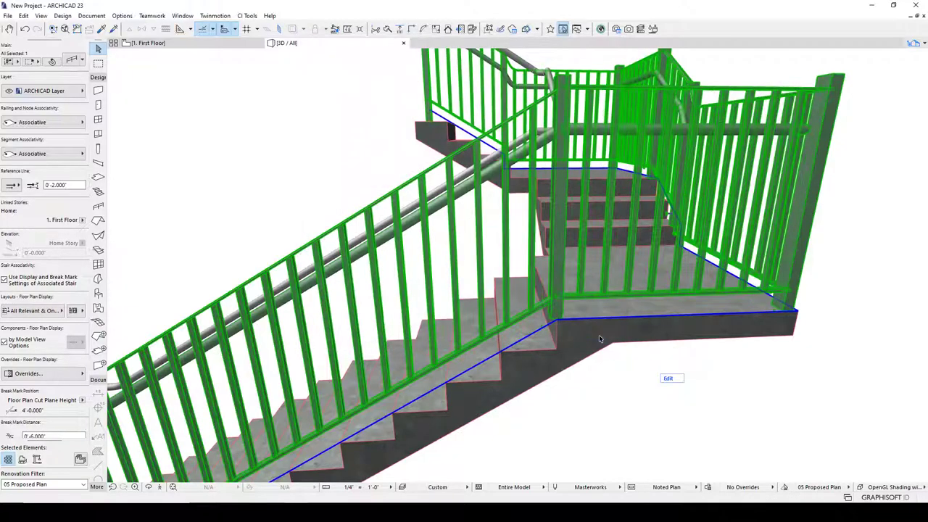
# - Check the landing connections in 3D, then set the outer railing's Smooth Connection Offset to 2"
pyautogui.press('Escape')
pyautogui.moveTo(721, 242)
pyautogui.keyDown('shift'); pyautogui.mouseDown(button='middle')
pyautogui.moveTo(632, 232)
pyautogui.moveTo(714, 233)
pyautogui.mouseUp(button='middle'); pyautogui.keyUp('shift')
pyautogui.click(714, 234)
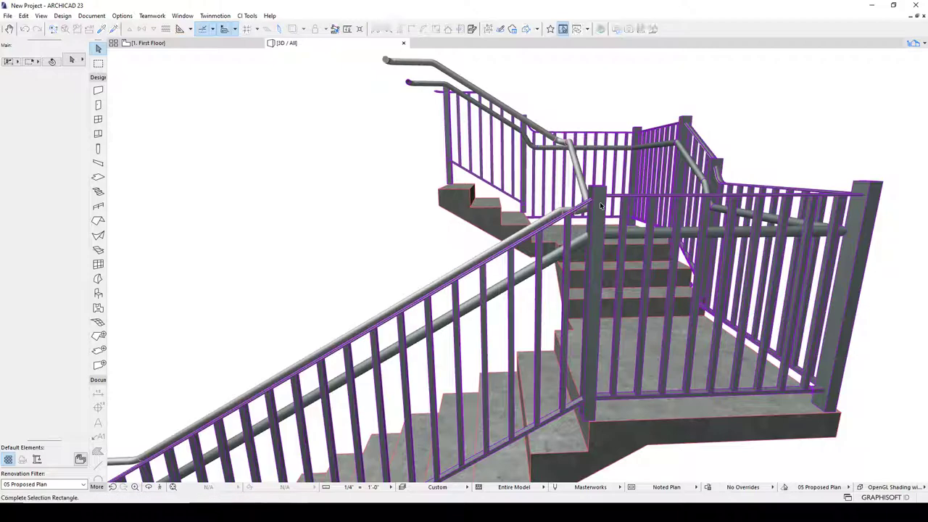
pyautogui.click(75, 61)
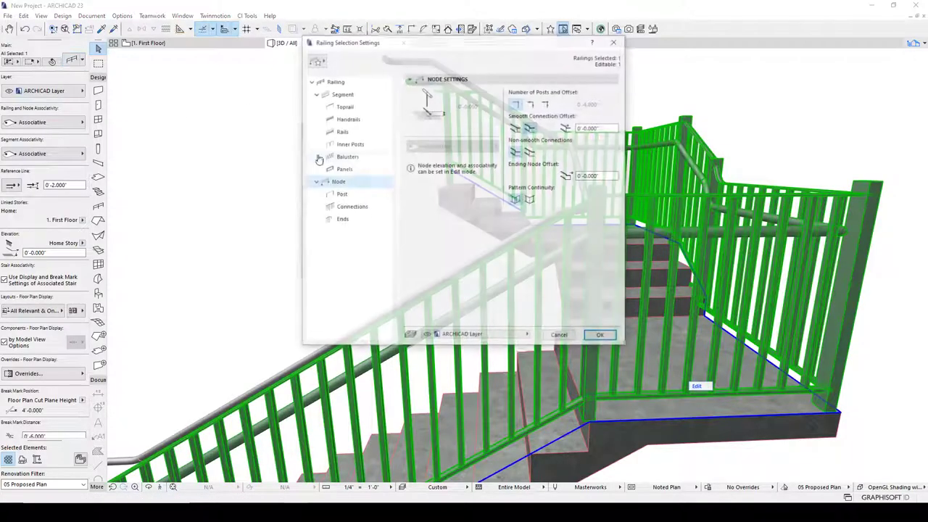
pyautogui.doubleClick(579, 129)
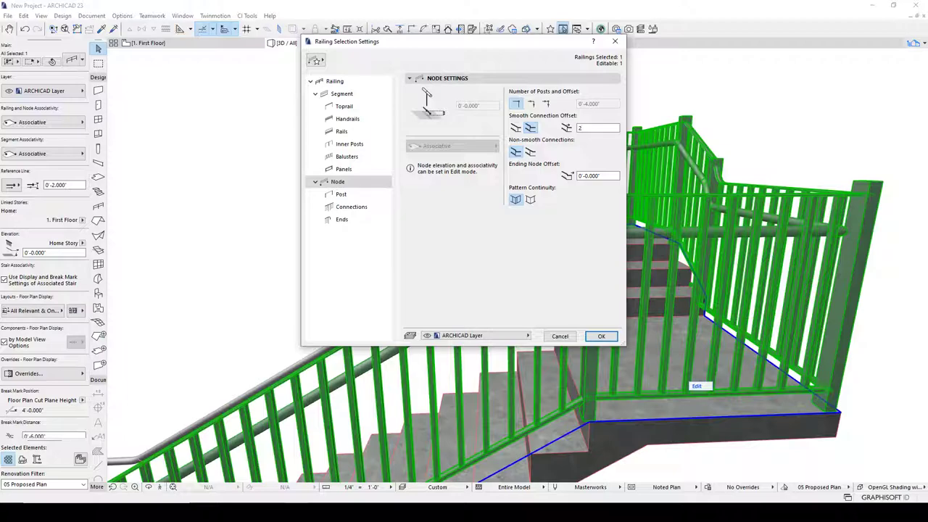
pyautogui.click(601, 336)
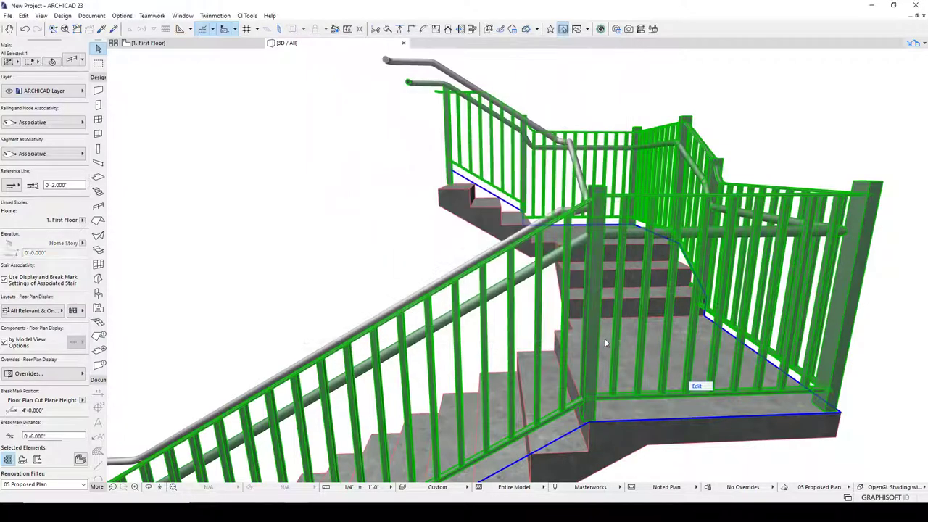
# - Inspect the outer railing's connections at the landings and its lower end in 3D, then clear the selection
pyautogui.keyDown('shift'); pyautogui.moveTo(751, 334); pyautogui.dragTo(557, 435, button='middle'); pyautogui.keyUp('shift')
pyautogui.scroll(-2, 546, 433)
pyautogui.keyDown('shift'); pyautogui.moveTo(625, 358); pyautogui.dragTo(765, 397, button='middle'); pyautogui.keyUp('shift')
pyautogui.scroll(5, 619, 300)
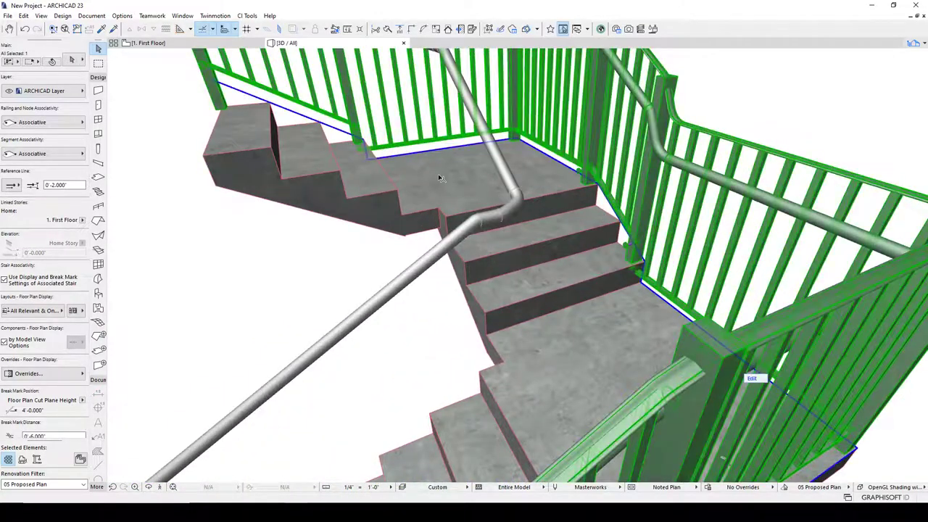
pyautogui.scroll(-5, 510, 232)
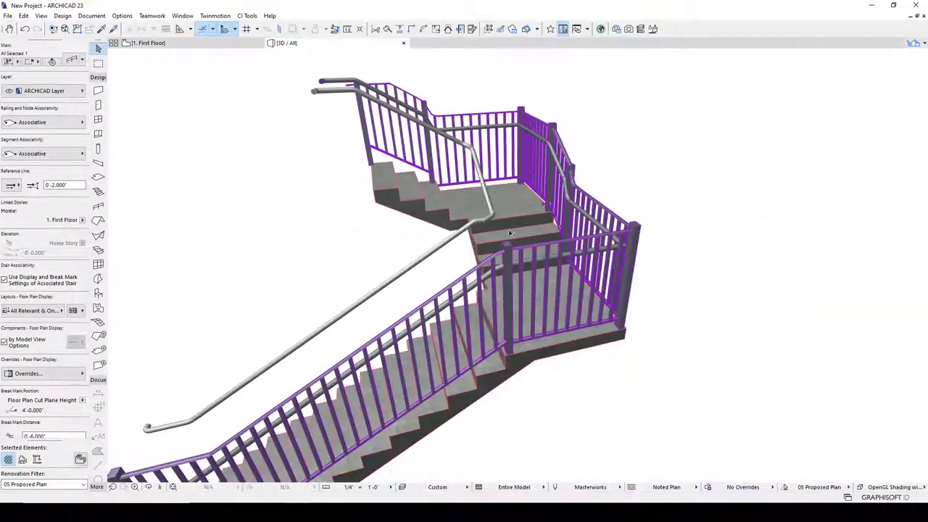
pyautogui.moveTo(512, 303); pyautogui.dragTo(581, 189, button='middle')
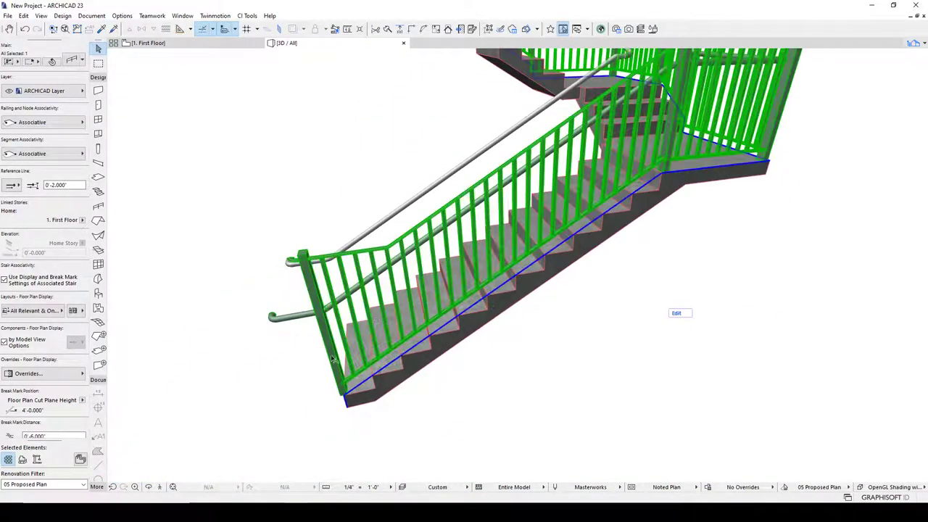
pyautogui.press('Escape')
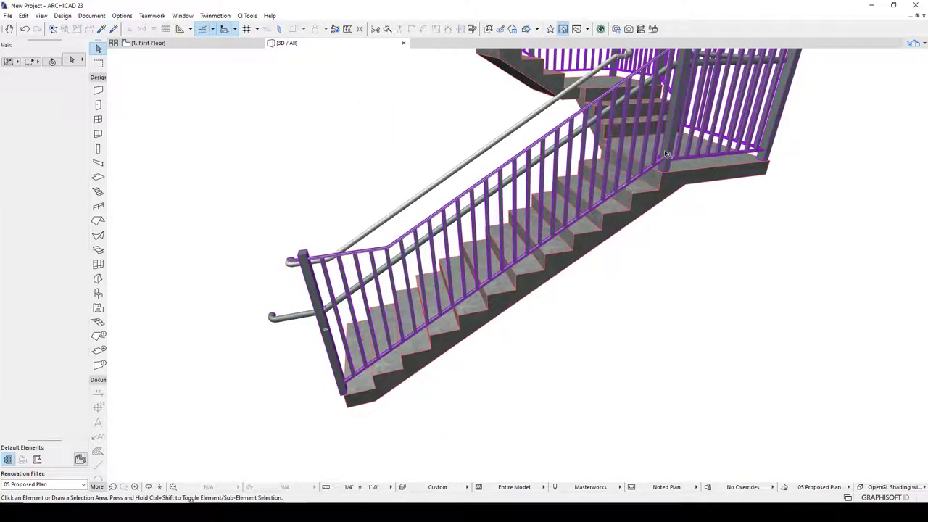
# - Reopen the outer railing's settings, review the toprail connections, and change the toprail end to the curved return type
pyautogui.click(667, 155)
pyautogui.click(71, 60)
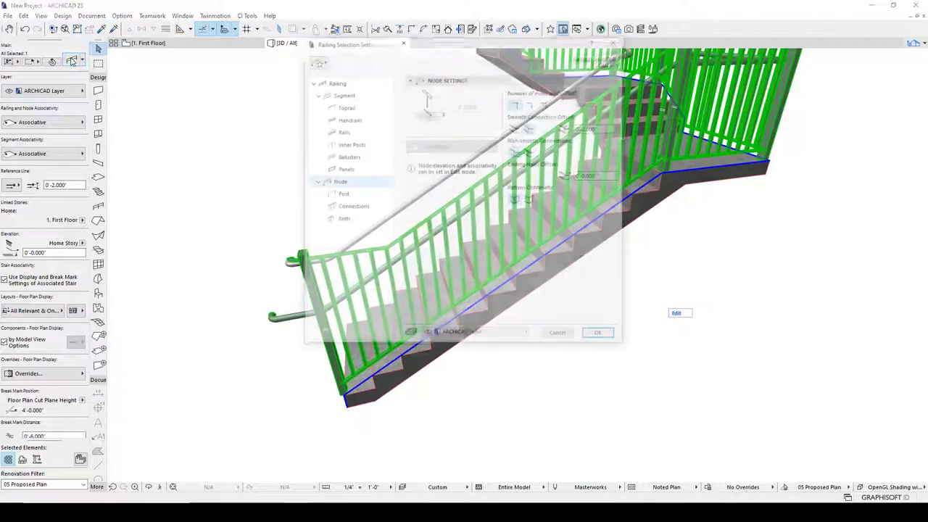
pyautogui.click(341, 195)
pyautogui.click(344, 207)
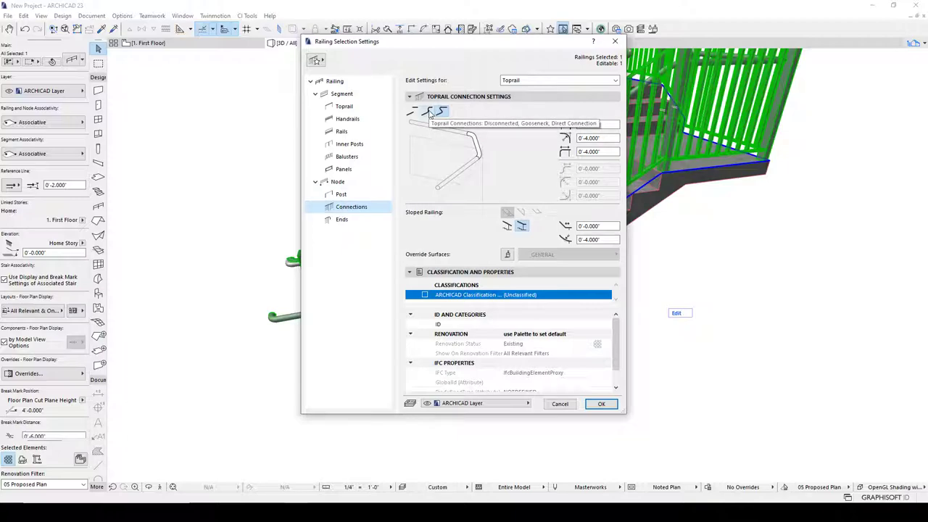
pyautogui.click(341, 221)
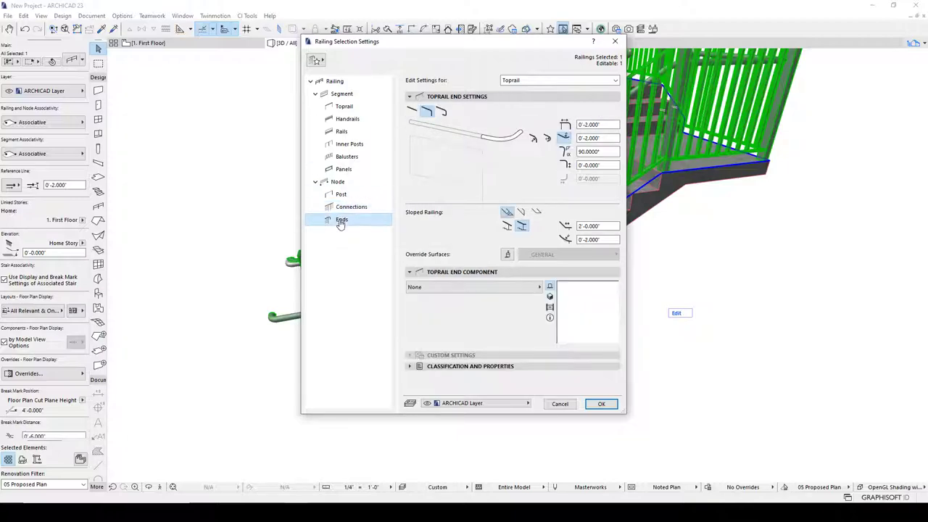
pyautogui.click(442, 113)
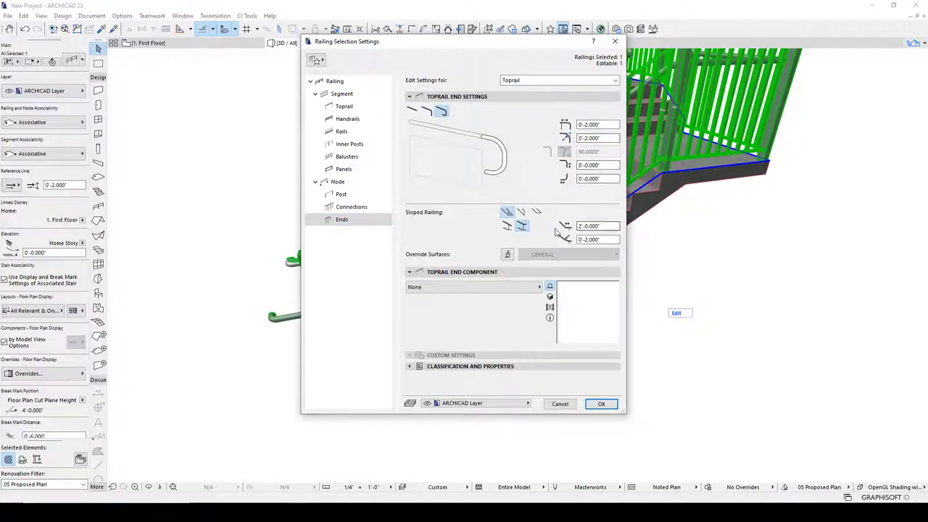
# - Try Profiled Rail End 23 as the outer railing's toprail end component and browse the available rail end profiles
pyautogui.click(476, 287)
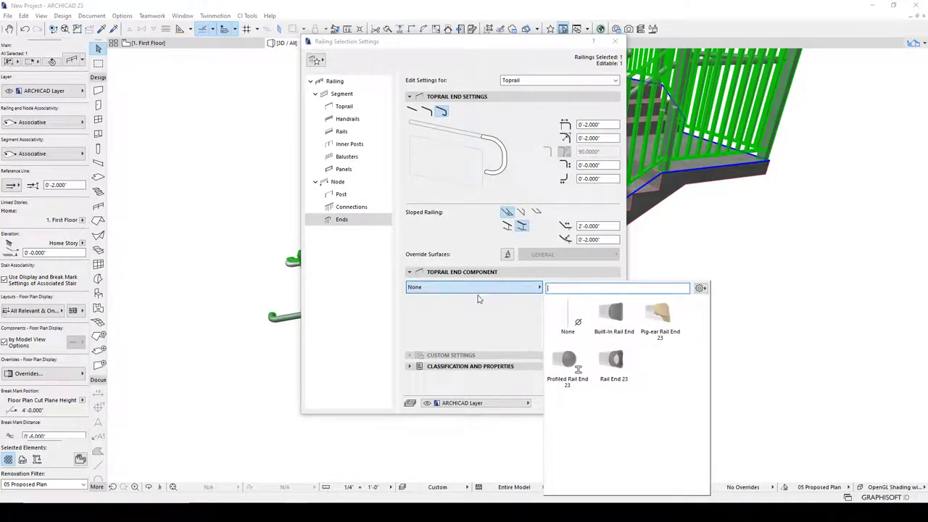
pyautogui.click(570, 360)
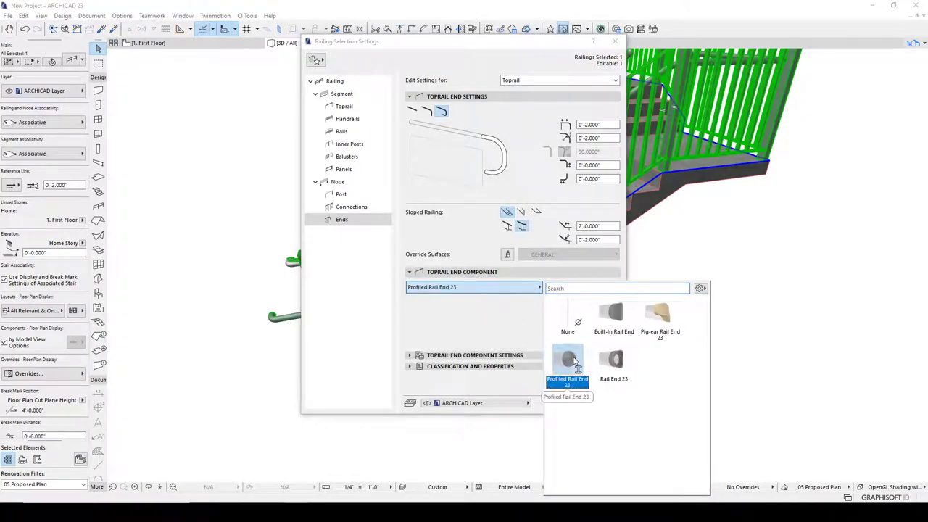
pyautogui.click(501, 356)
pyautogui.click(507, 314)
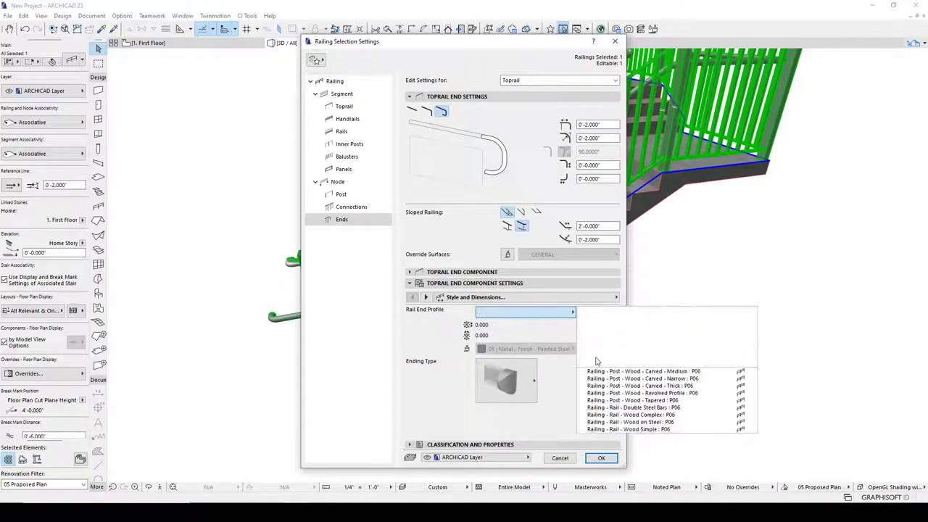
pyautogui.click(506, 319)
pyautogui.click(484, 315)
pyautogui.click(485, 316)
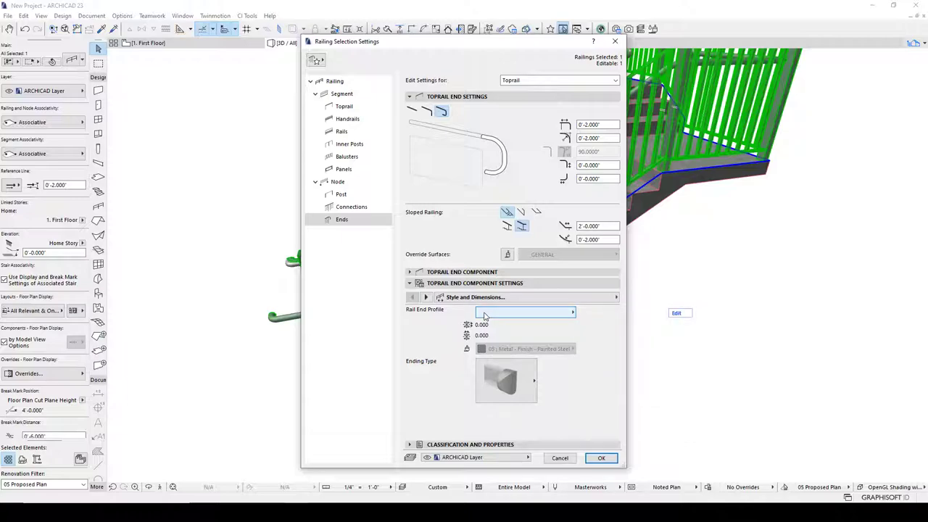
pyautogui.click(445, 288)
pyautogui.click(445, 288)
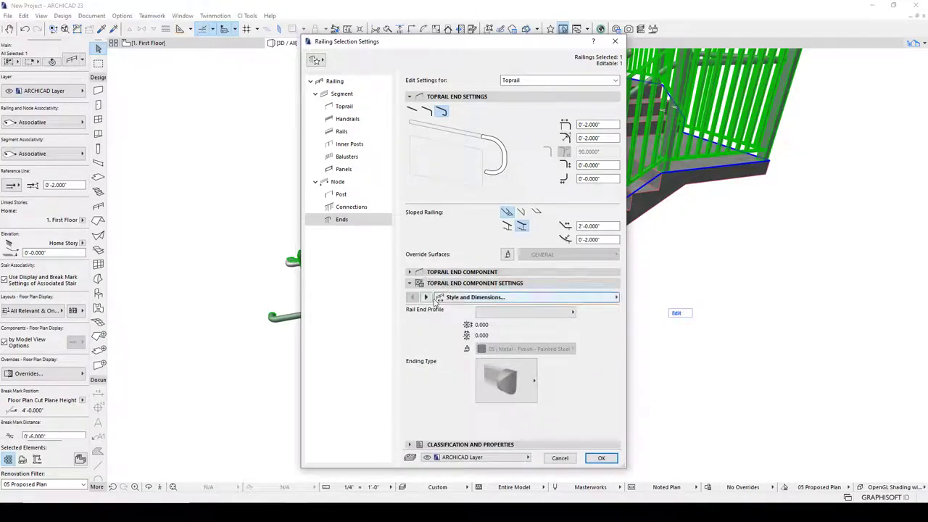
pyautogui.click(487, 317)
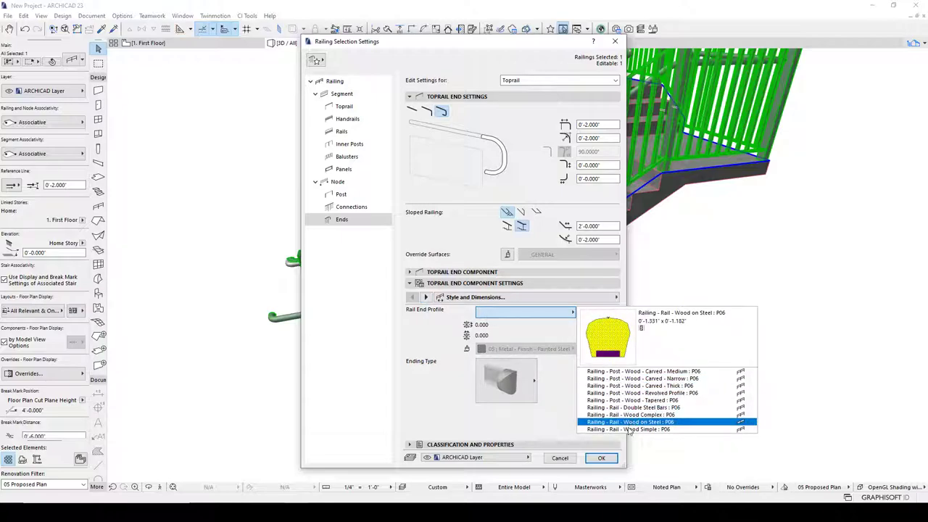
pyautogui.click(517, 310)
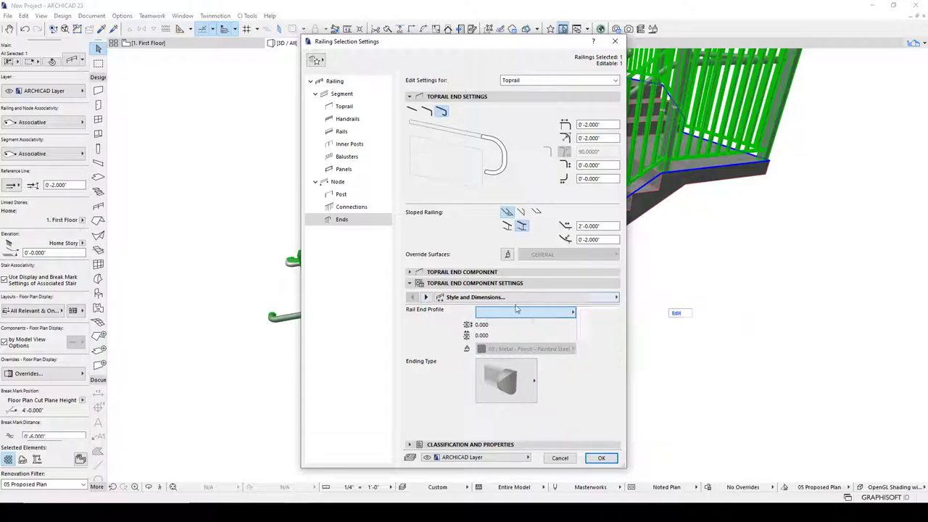
pyautogui.click(462, 283)
pyautogui.click(465, 272)
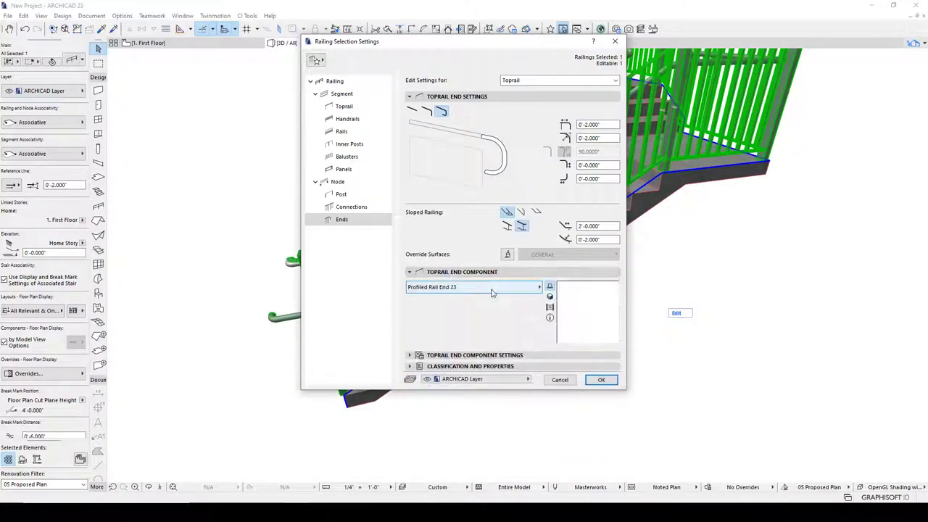
# - Try Rail End 23 as the toprail end component and review its style and dimension settings
pyautogui.click(491, 288)
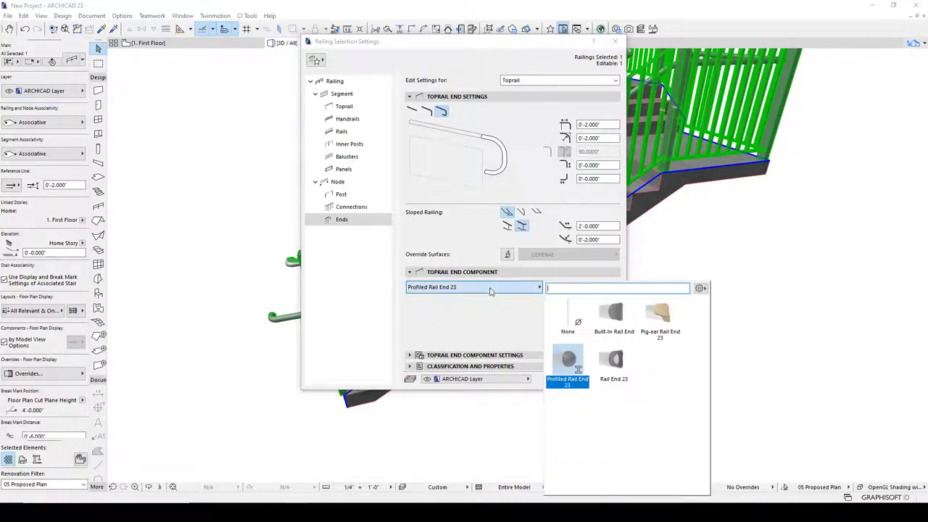
pyautogui.click(614, 361)
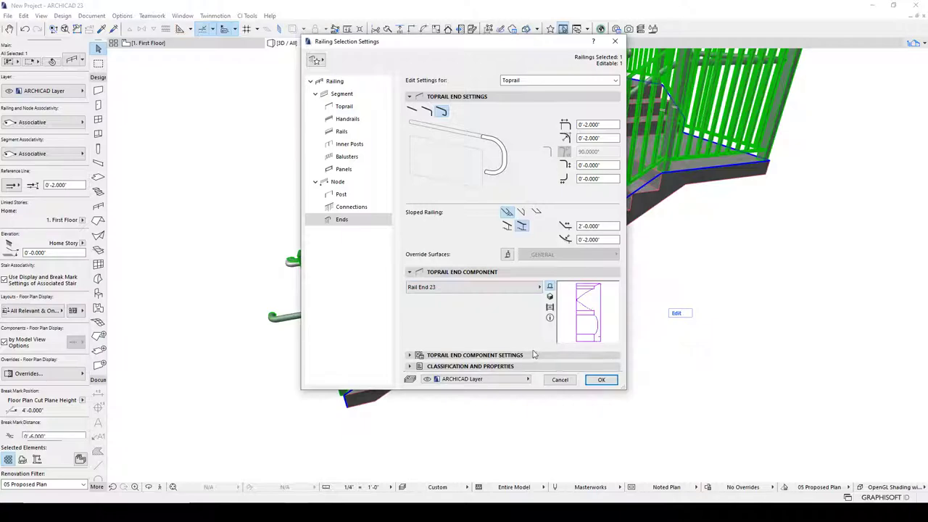
pyautogui.click(535, 355)
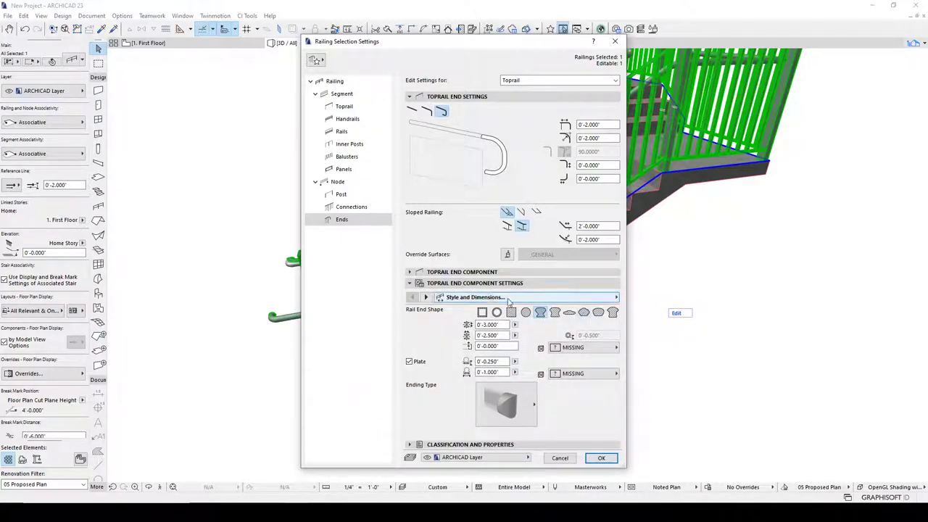
pyautogui.click(450, 273)
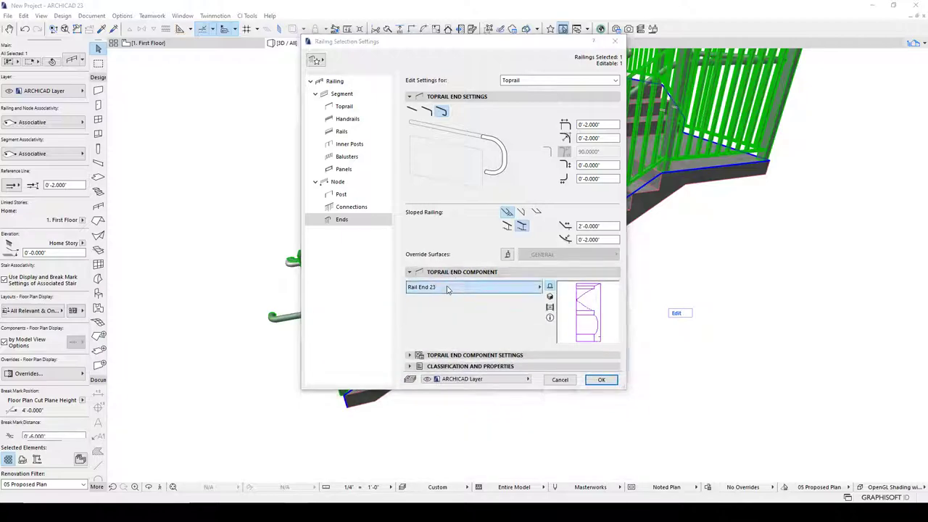
# - Set the toprail end component to Built-In Rail End with a circular rail end shape and apply the railing settings
pyautogui.click(447, 288)
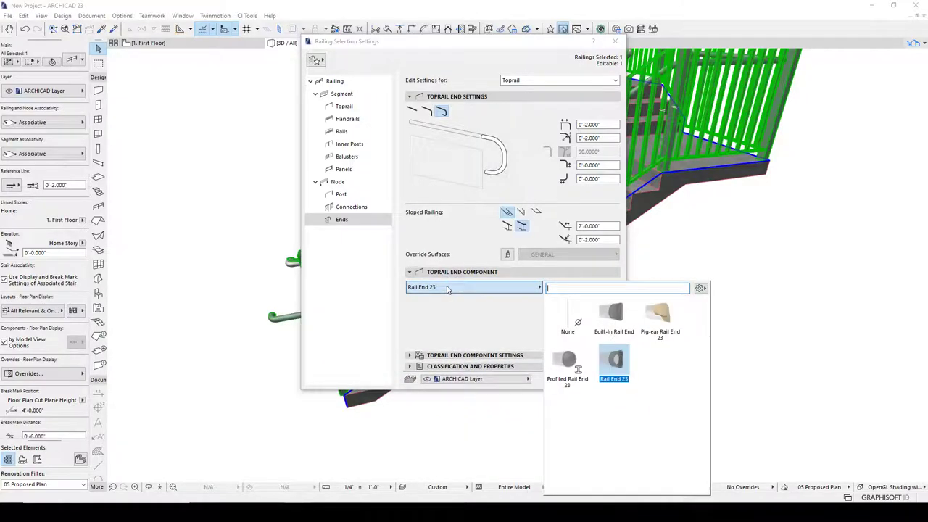
pyautogui.click(610, 314)
pyautogui.click(496, 356)
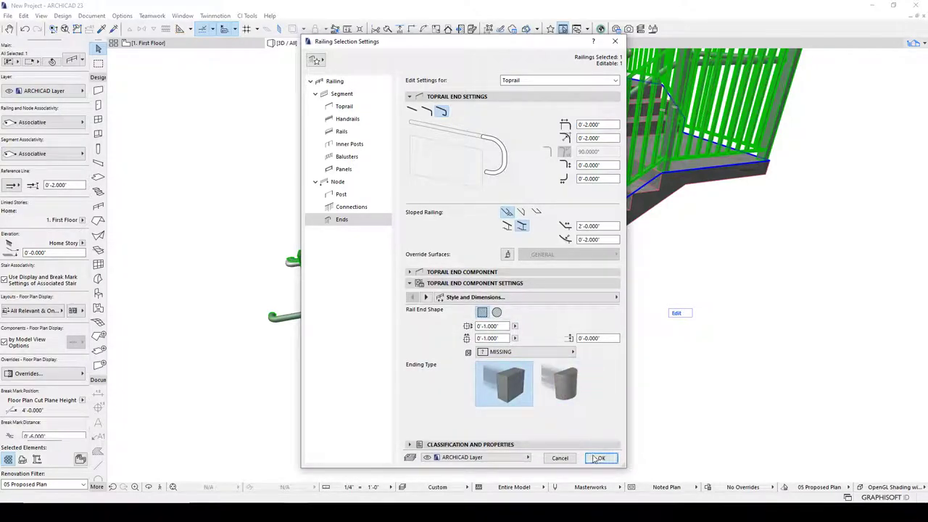
pyautogui.click(497, 312)
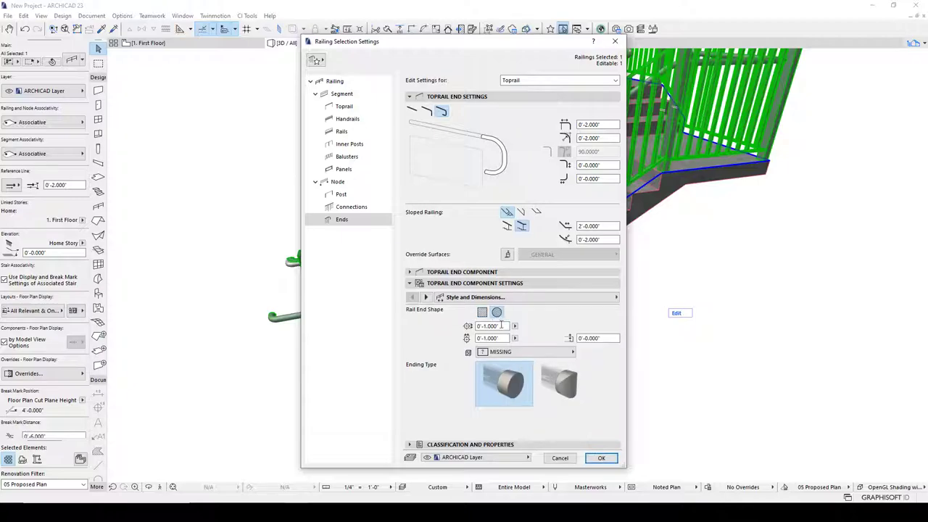
pyautogui.click(602, 457)
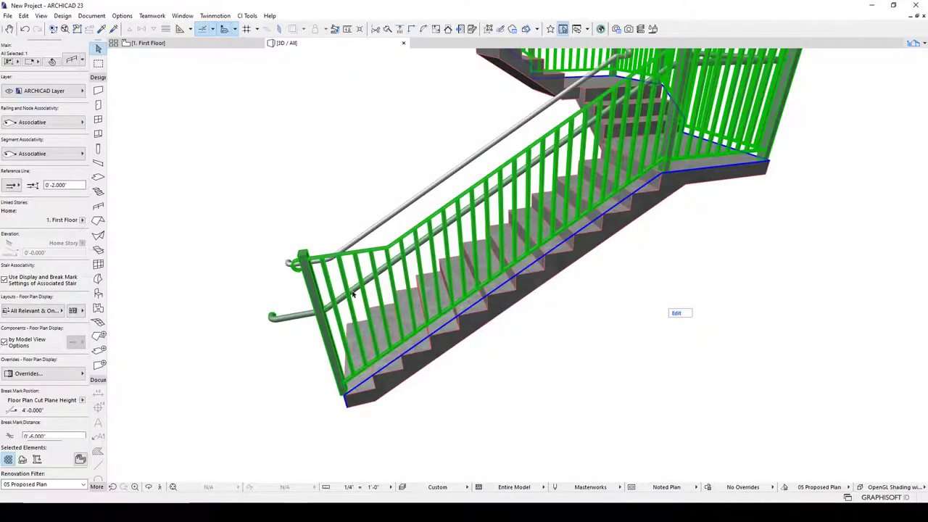
# - Clear the selection and inspect the outer railing's curved toprail return at the lowest post in 3D
pyautogui.press('Escape')
pyautogui.keyDown('shift'); pyautogui.moveTo(325, 276); pyautogui.dragTo(464, 280, button='middle'); pyautogui.keyUp('shift')
pyautogui.scroll(1, 463, 280)
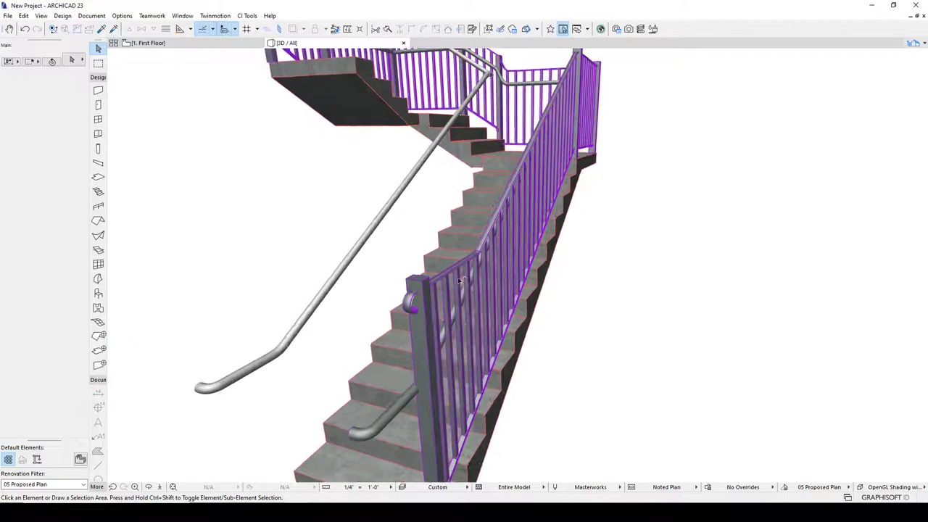
pyautogui.scroll(2, 443, 286)
pyautogui.moveTo(407, 318); pyautogui.dragTo(472, 273, button='middle')
pyautogui.scroll(3, 477, 270)
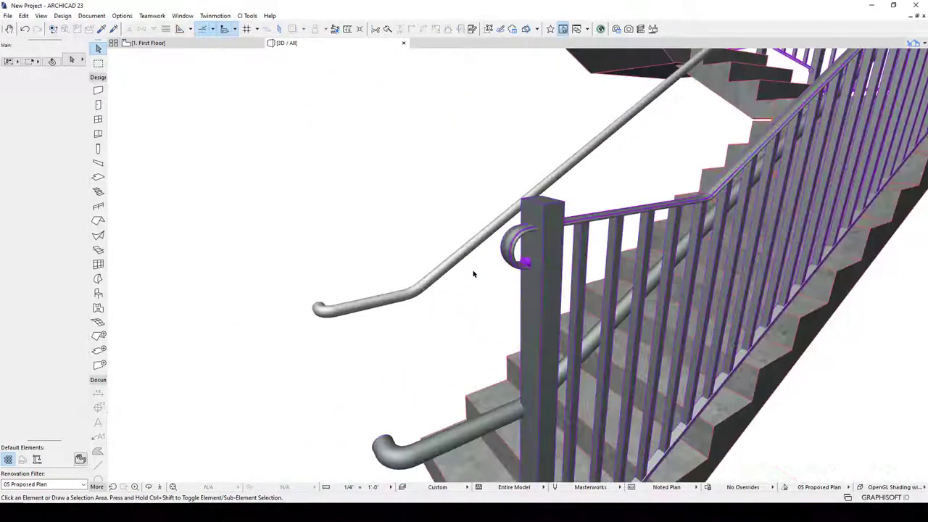
# - Enable Quick Selection, select the outer railing at its lowest post and reopen its settings
pyautogui.moveTo(507, 252); pyautogui.dragTo(547, 251)
pyautogui.click(542, 251)
pyautogui.click(545, 219)
pyautogui.click(542, 212)
pyautogui.click(523, 248)
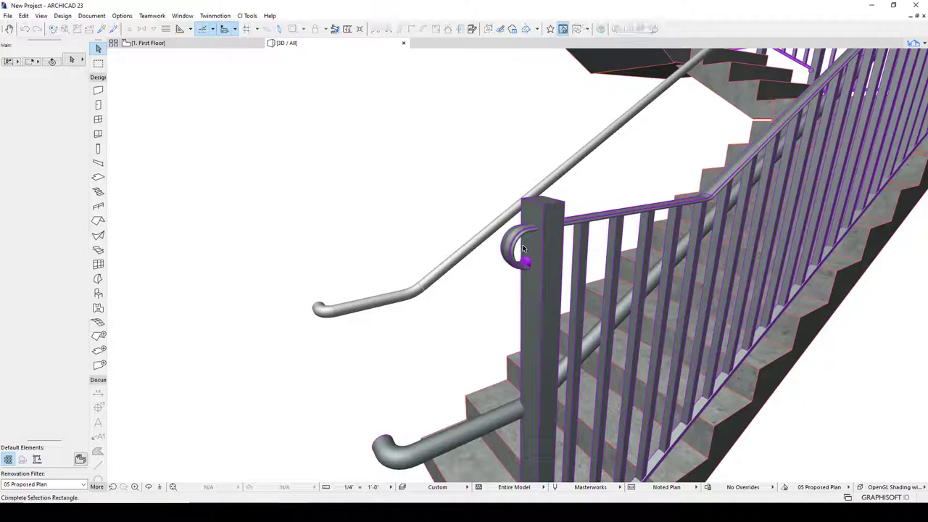
pyautogui.click(54, 63)
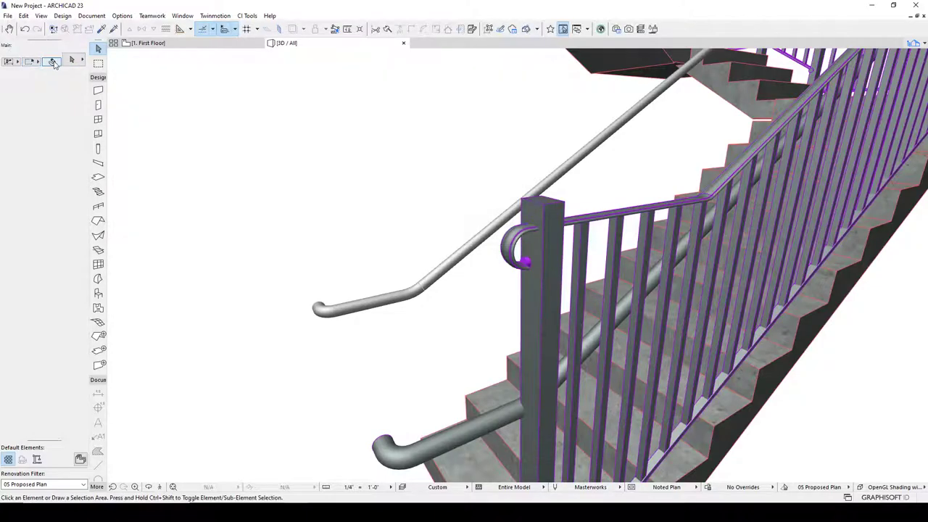
pyautogui.click(524, 212)
pyautogui.click(75, 60)
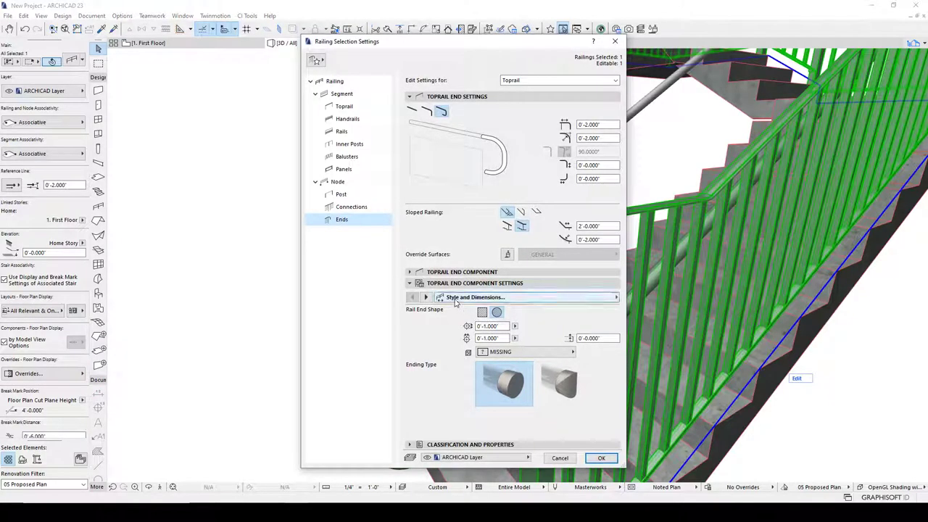
# - Change the outer railing's toprail end component to Rail End 23 and open its component settings
pyautogui.click(484, 274)
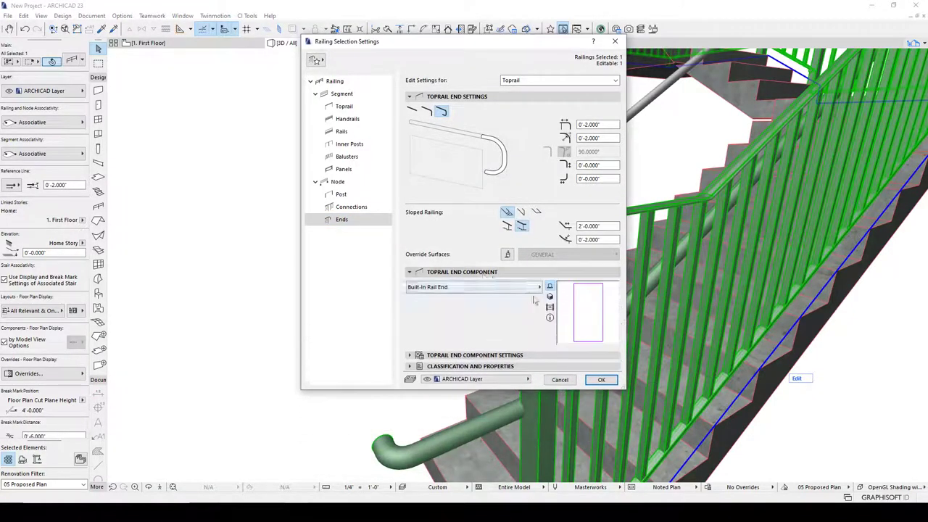
pyautogui.click(540, 288)
pyautogui.click(610, 358)
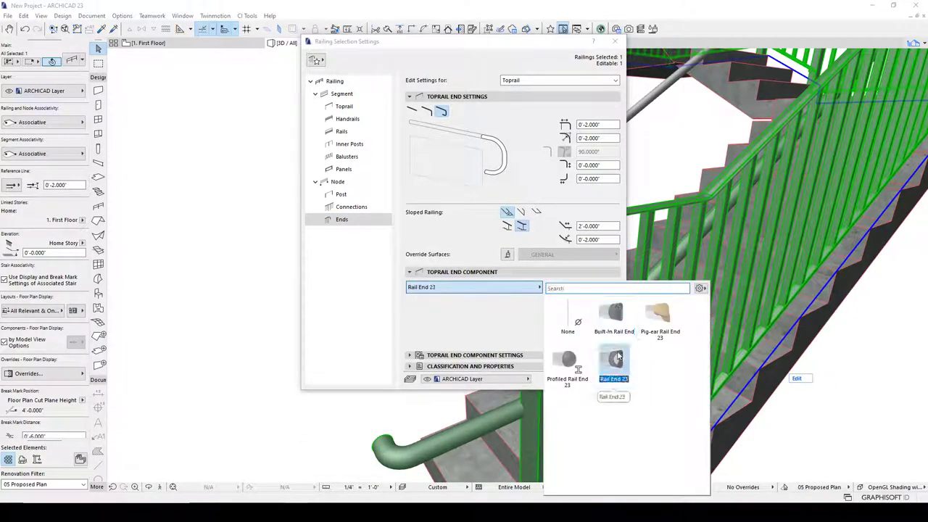
pyautogui.click(467, 356)
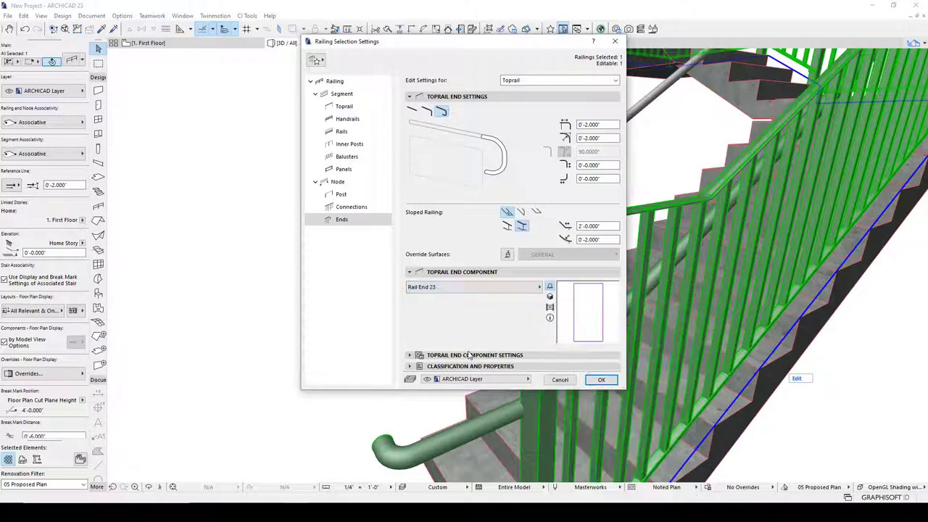
# - Change the toprail end component to the shallow domed rail shape and apply it to the selected railing
pyautogui.click(462, 355)
pyautogui.click(569, 313)
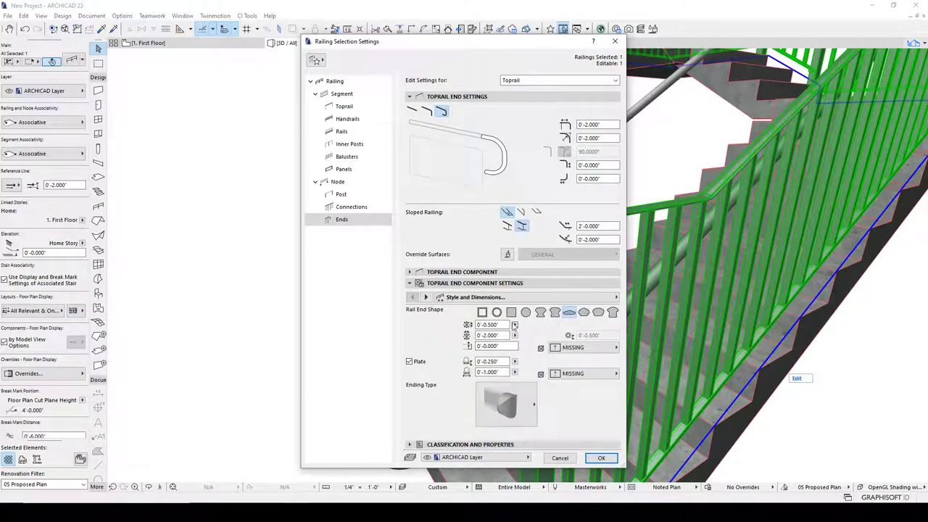
pyautogui.click(601, 458)
pyautogui.scroll(5, 531, 259)
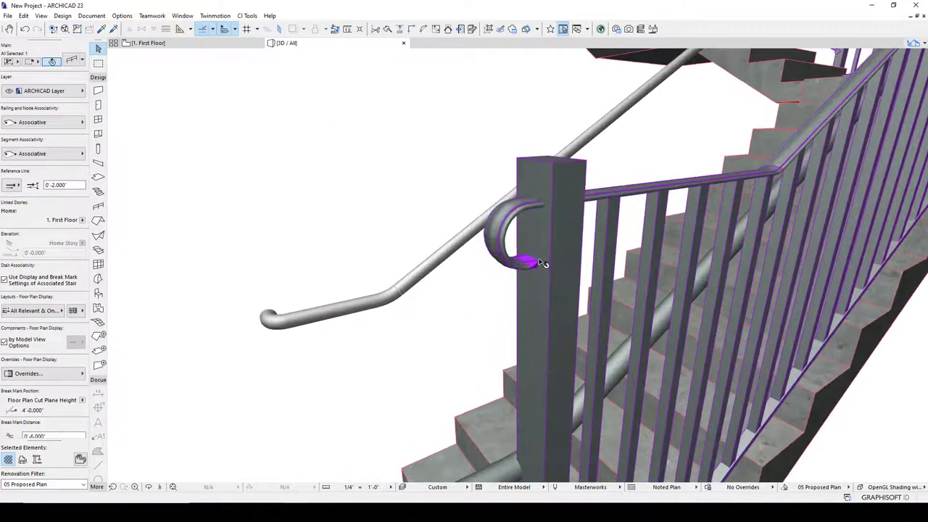
# - Assign 05 | Stainless Steel to both the toprail end and its end plate
pyautogui.click(71, 65)
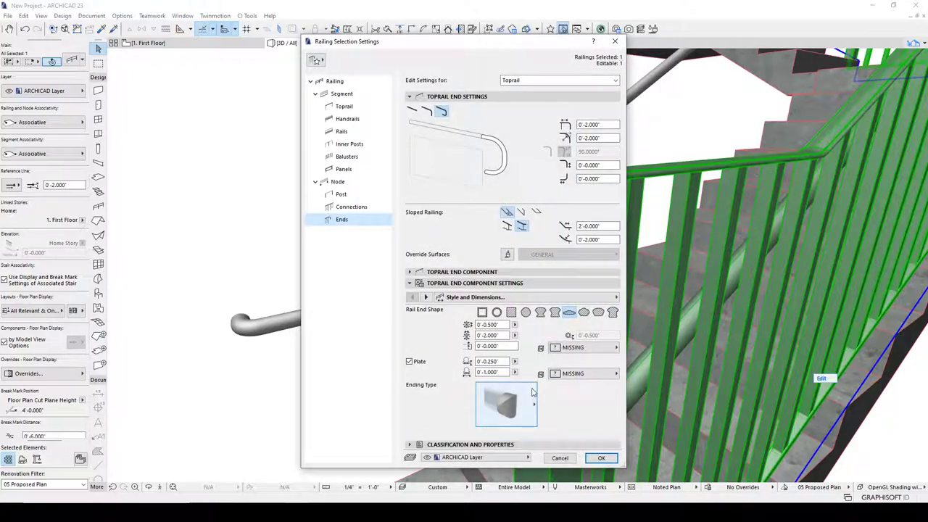
pyautogui.click(584, 347)
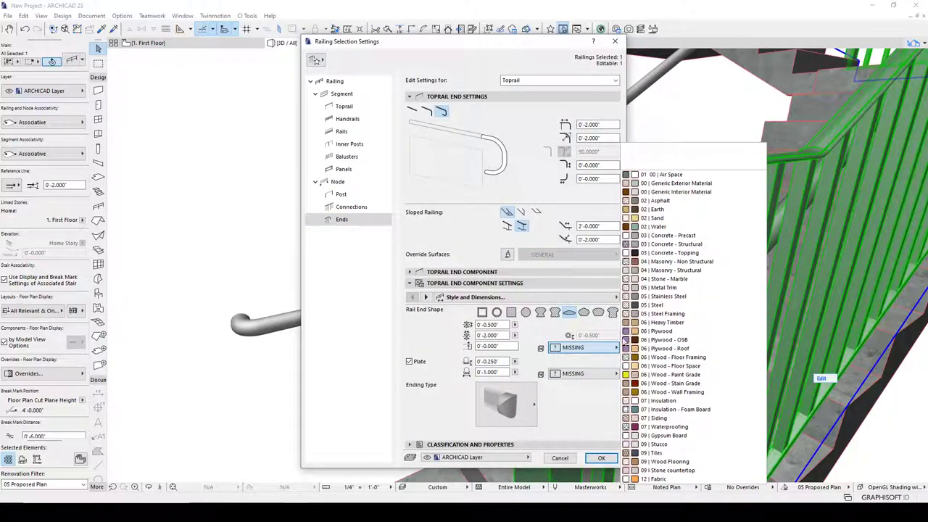
pyautogui.click(673, 296)
pyautogui.click(584, 373)
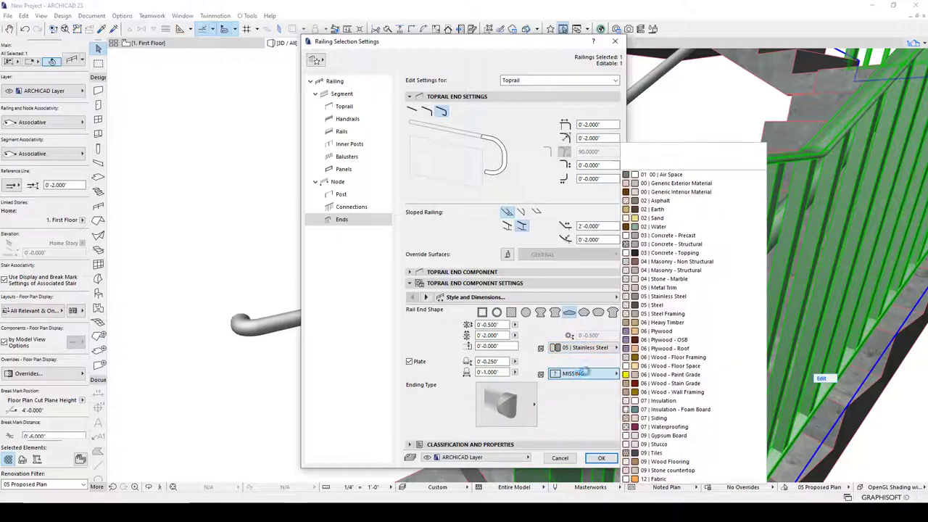
pyautogui.click(673, 298)
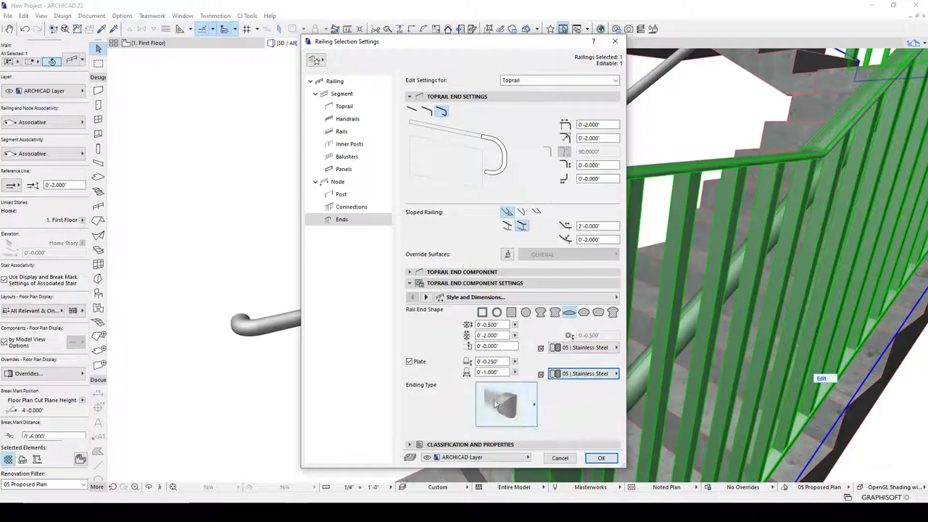
# - Turn off the plate on the toprail end component and apply the railing settings
pyautogui.click(410, 362)
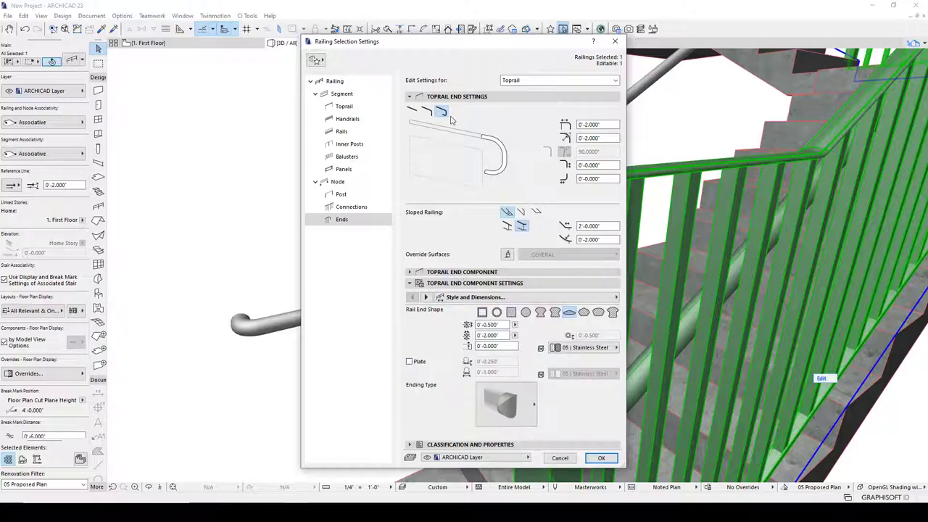
pyautogui.click(351, 210)
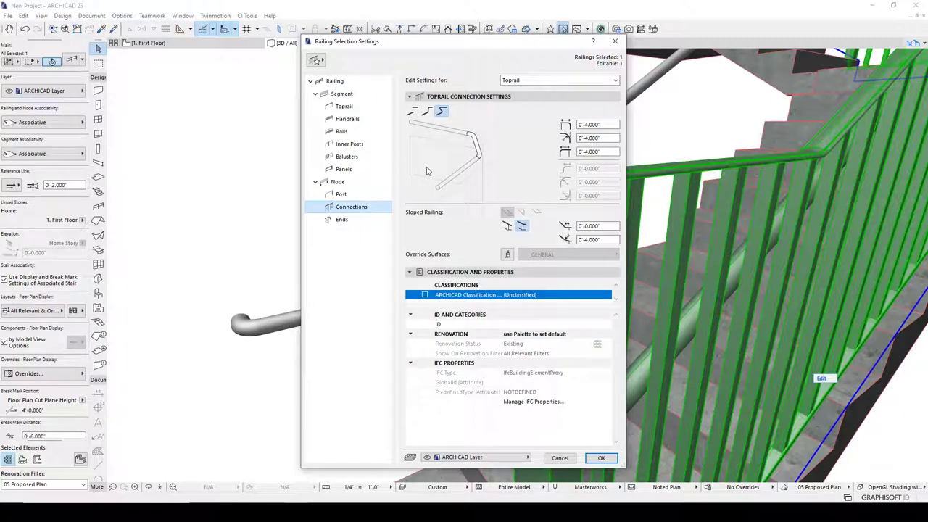
pyautogui.click(341, 182)
pyautogui.click(599, 455)
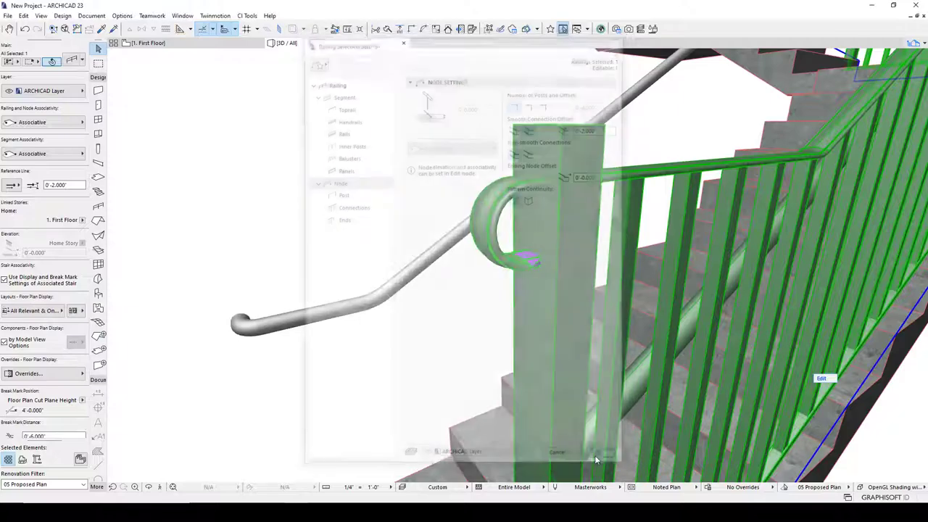
pyautogui.scroll(-2, 553, 291)
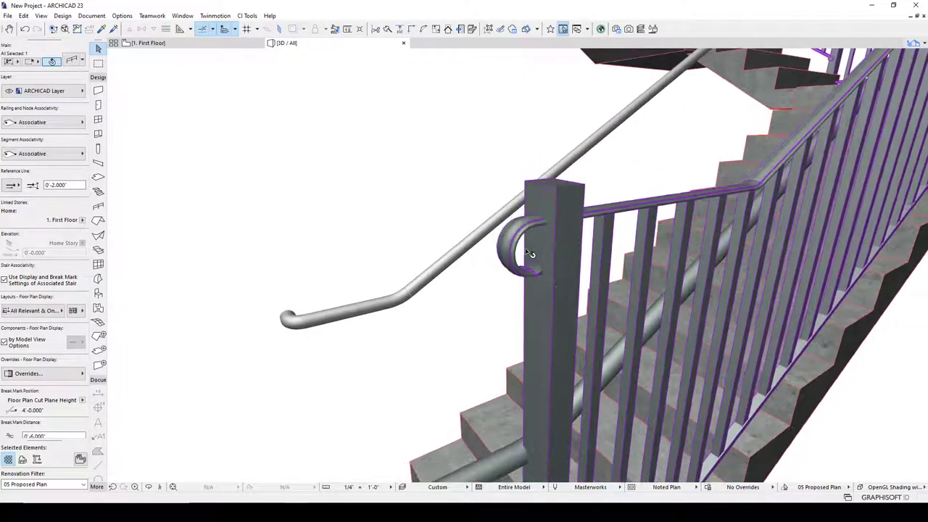
pyautogui.scroll(-3, 520, 237)
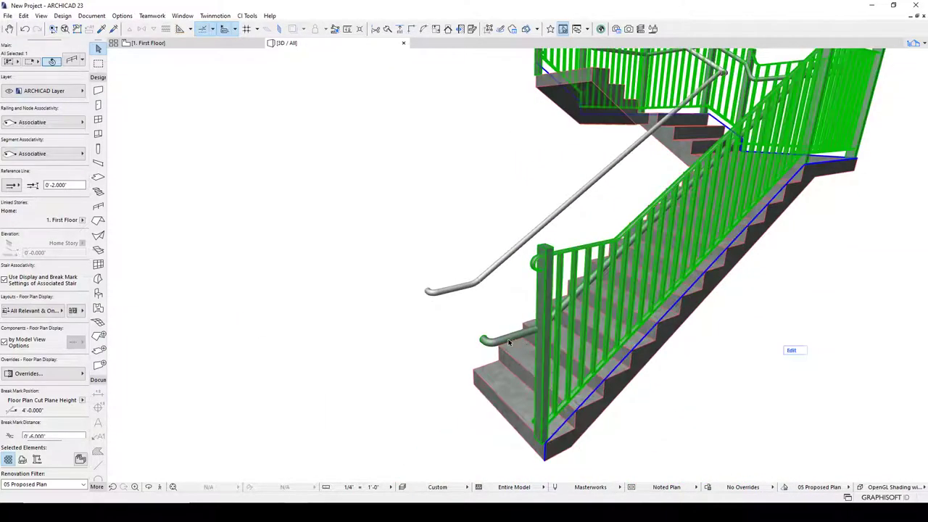
pyautogui.click(791, 351)
pyautogui.click(490, 344)
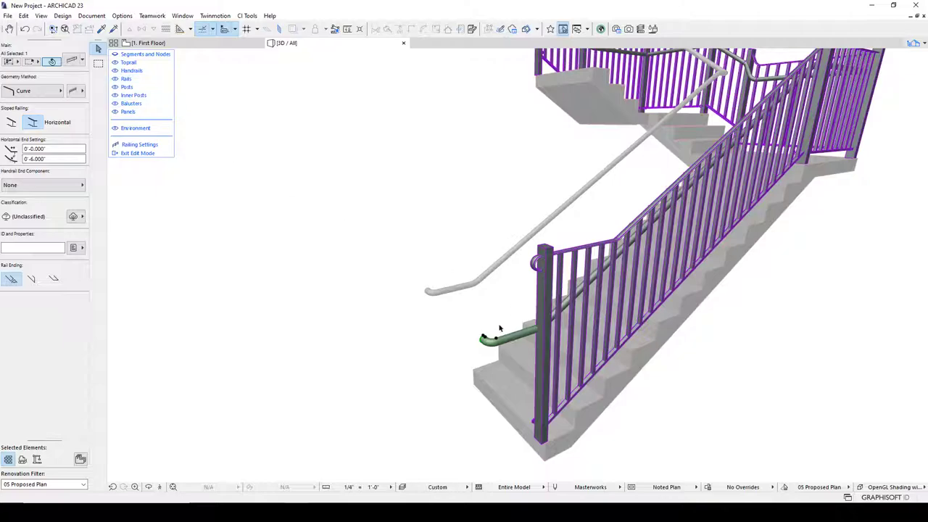
pyautogui.click(497, 339)
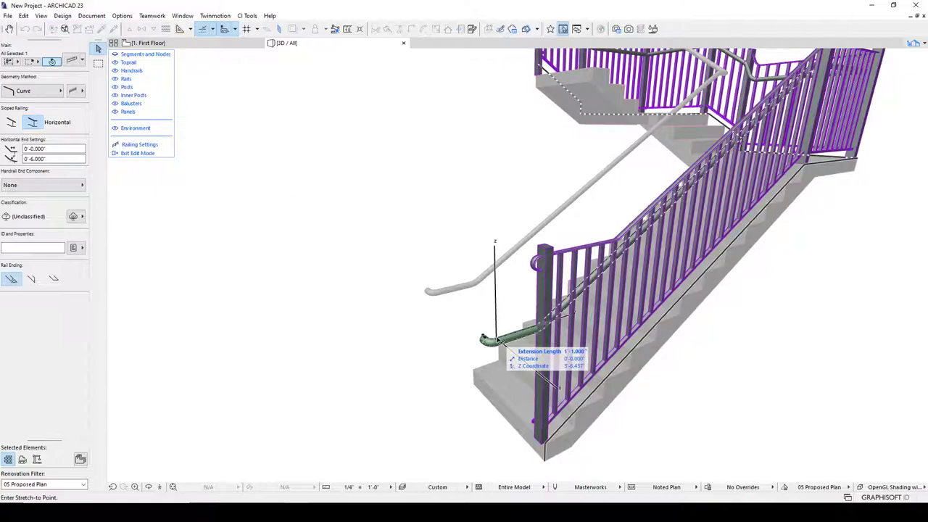
pyautogui.click(499, 339)
pyautogui.press('Escape')
pyautogui.press('Escape')
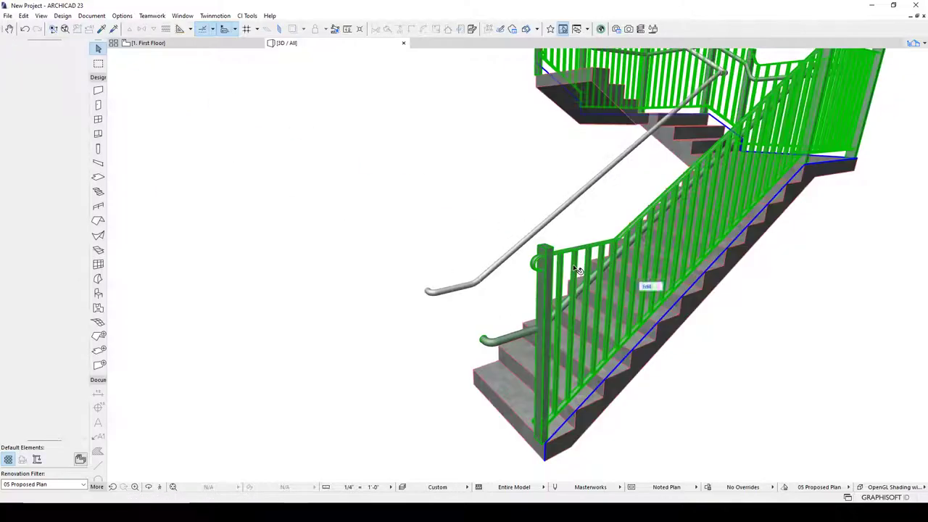
pyautogui.press('Escape')
# - Select the outer stair railing and reset its custom nodes in the railing settings
pyautogui.click(590, 271)
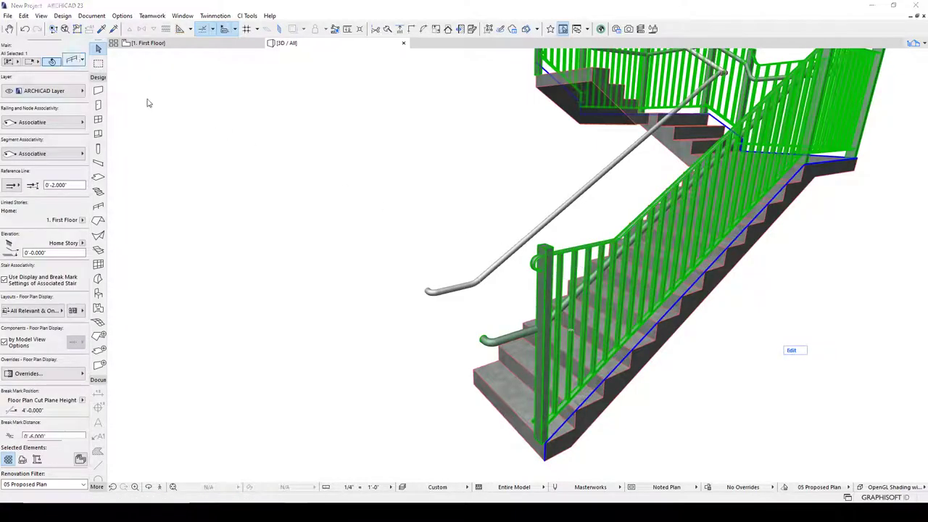
pyautogui.hotkey('ctrl', 't')
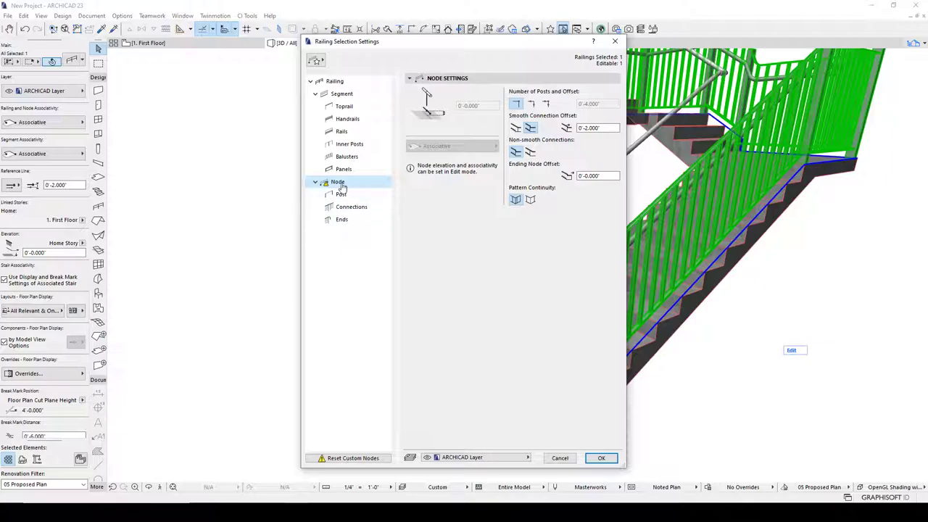
pyautogui.click(352, 458)
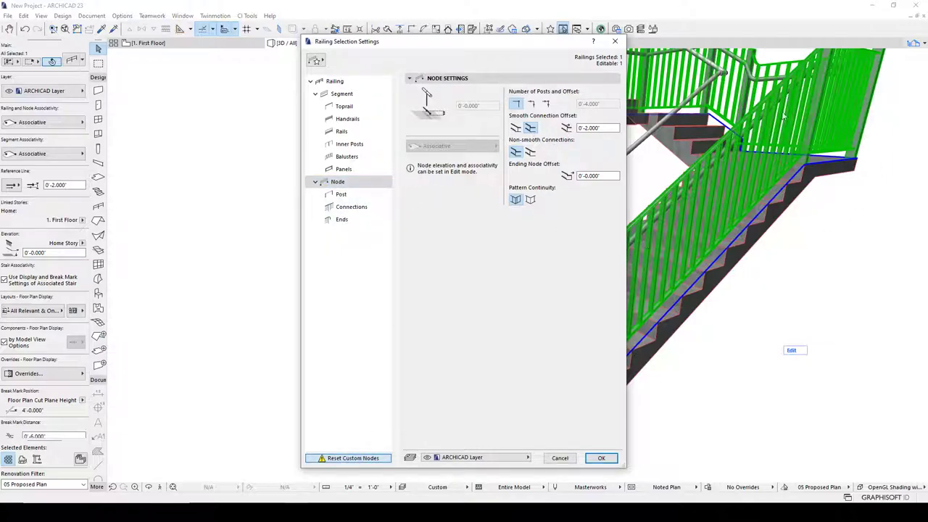
# - Remove the balusters from the railing's segment pattern
pyautogui.click(345, 195)
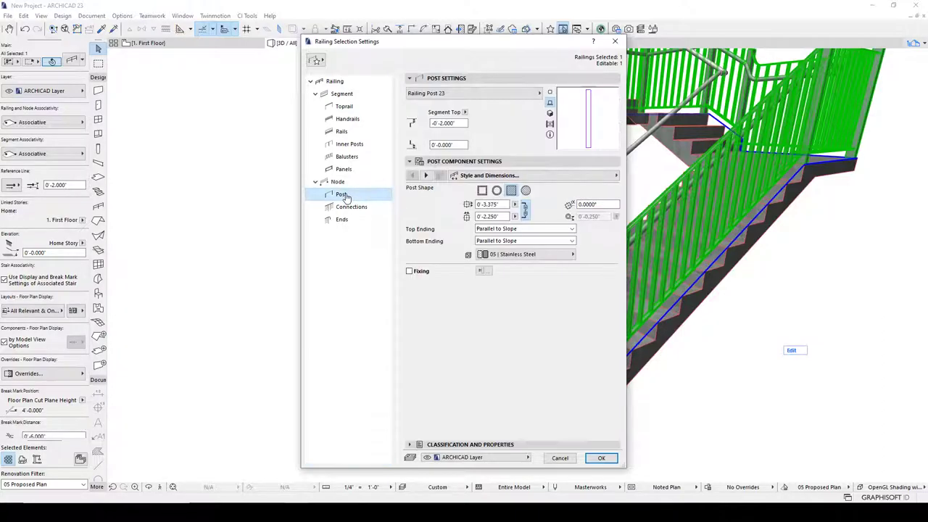
pyautogui.click(345, 170)
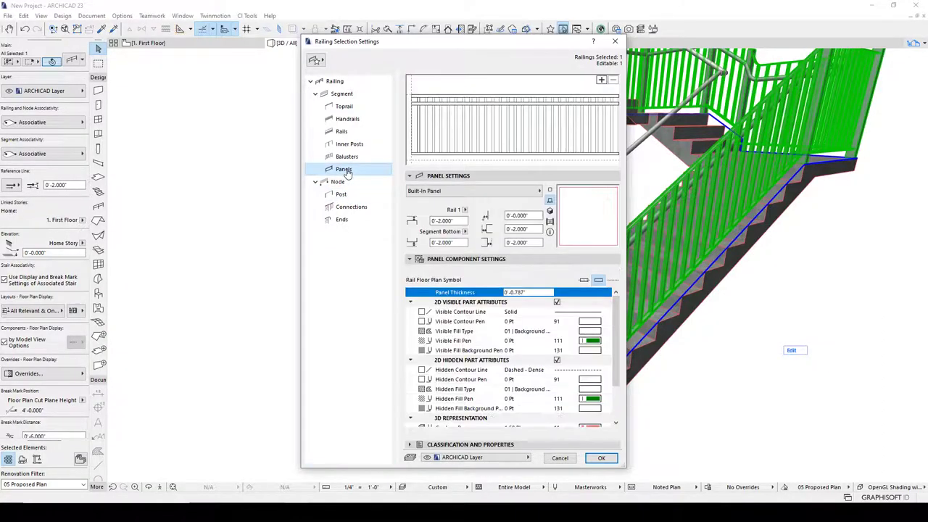
pyautogui.click(455, 192)
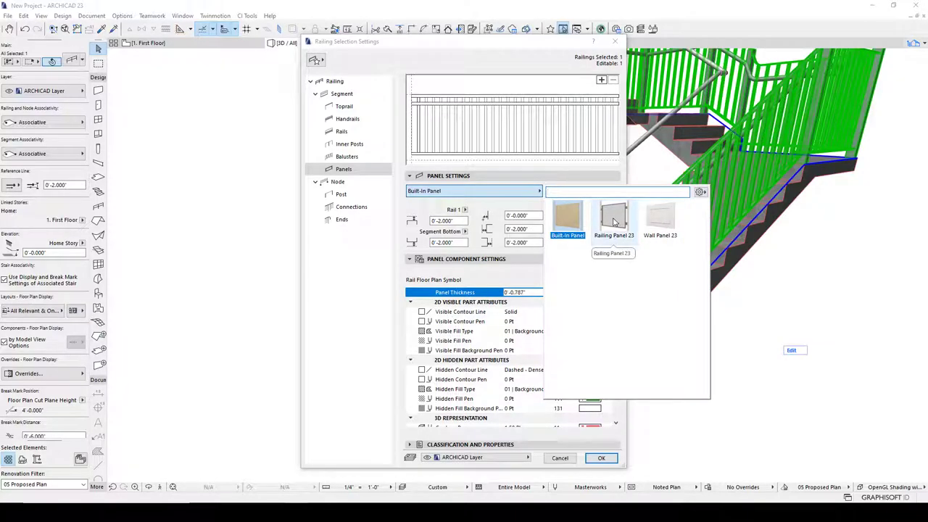
pyautogui.click(350, 158)
pyautogui.click(347, 156)
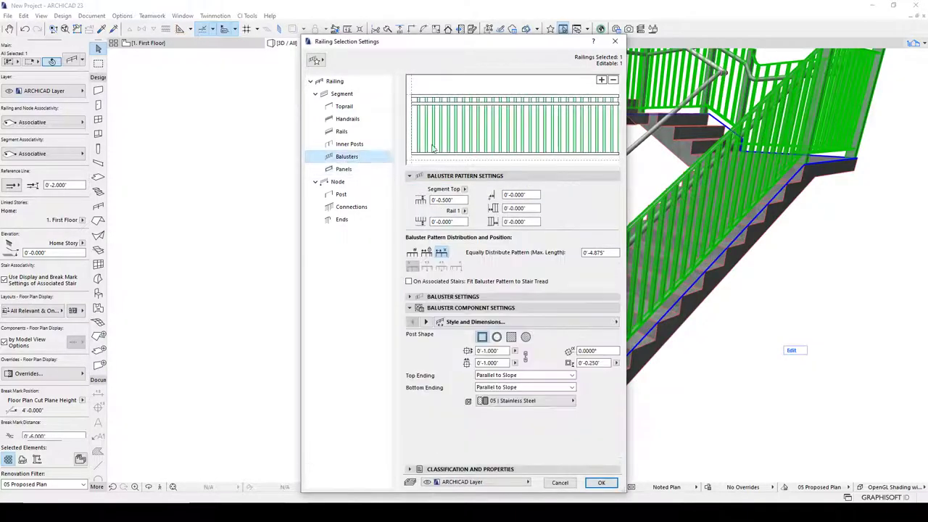
pyautogui.click(614, 80)
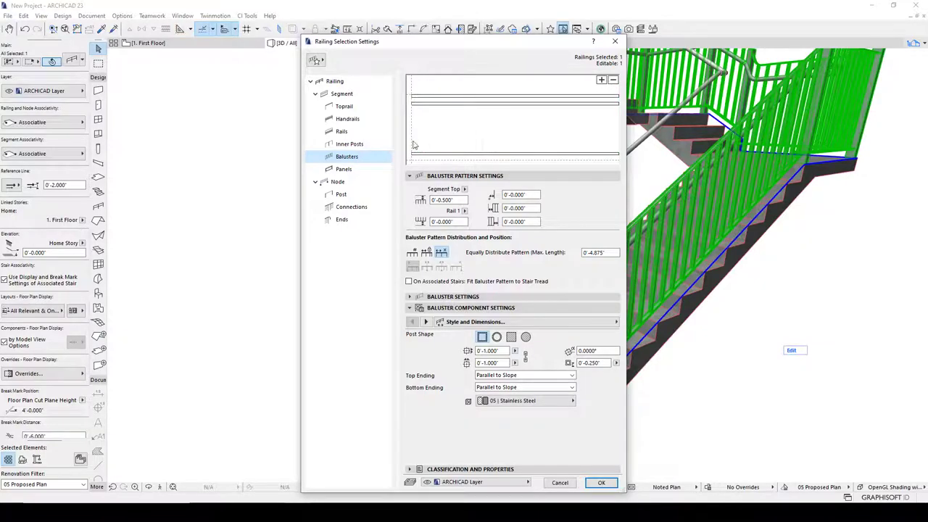
# - Set the railing's panel type to Railing Panel 23 and apply the settings
pyautogui.click(343, 169)
pyautogui.click(437, 192)
pyautogui.click(563, 210)
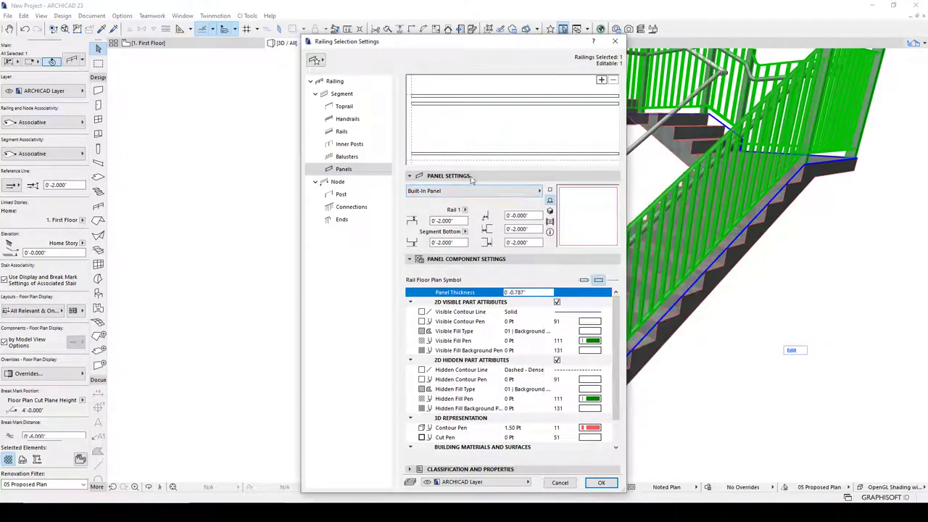
pyautogui.click(462, 192)
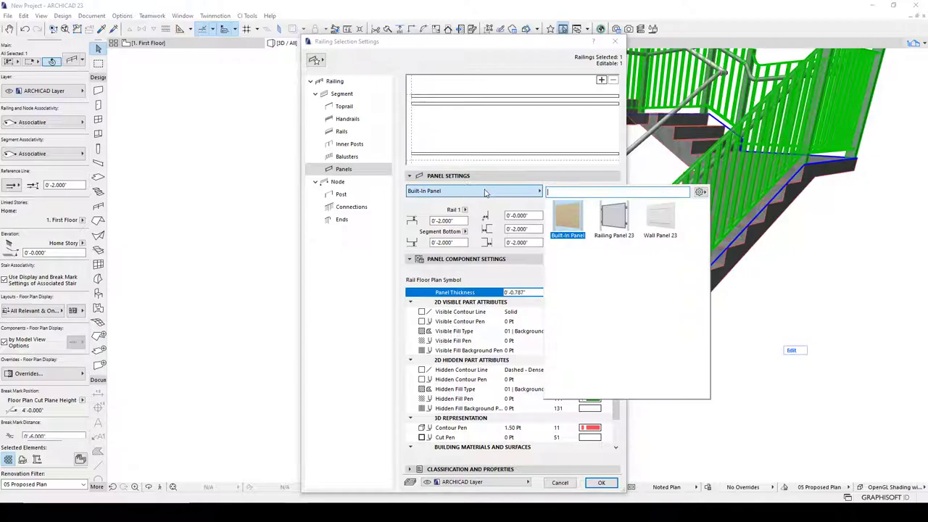
pyautogui.click(615, 220)
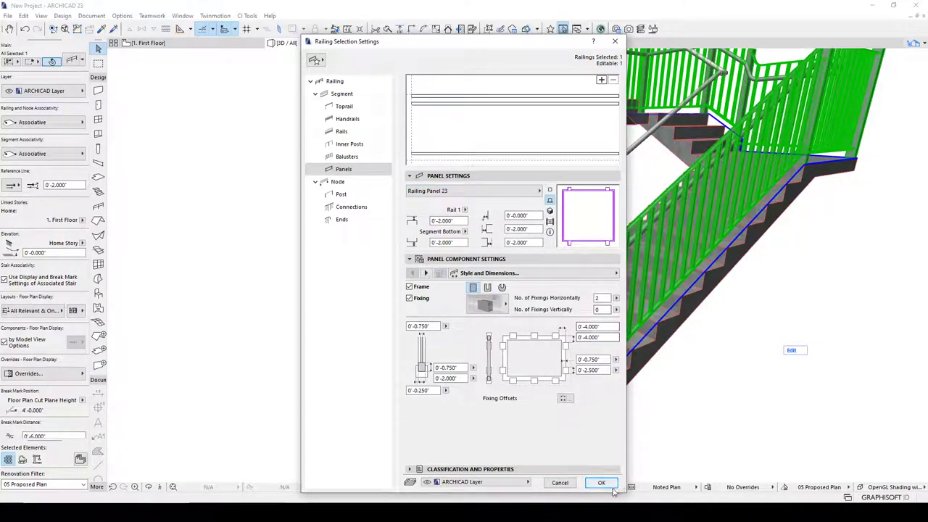
pyautogui.click(601, 483)
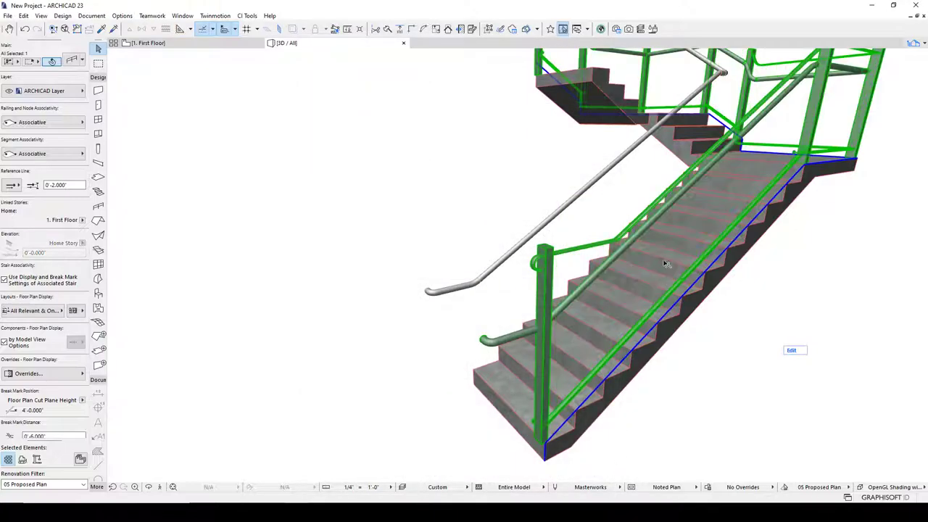
# - Set the building material of the railing panel component to 06 | Plywood
pyautogui.keyDown('shift'); pyautogui.moveTo(669, 246); pyautogui.dragTo(596, 231, button='middle'); pyautogui.keyUp('shift')
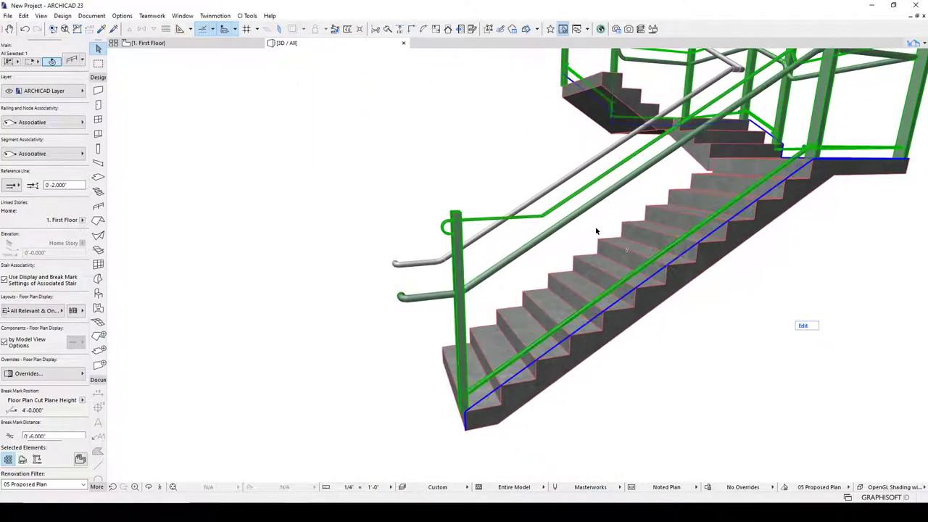
pyautogui.click(71, 61)
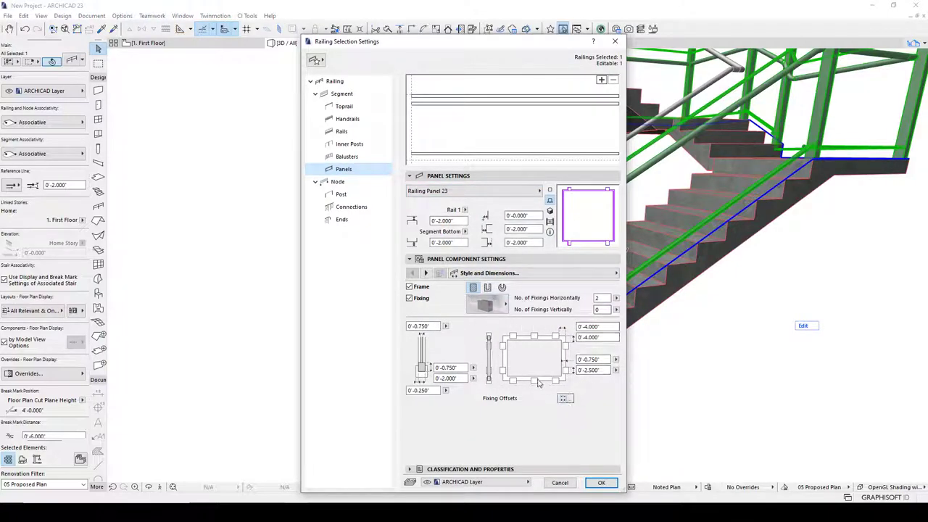
pyautogui.click(425, 273)
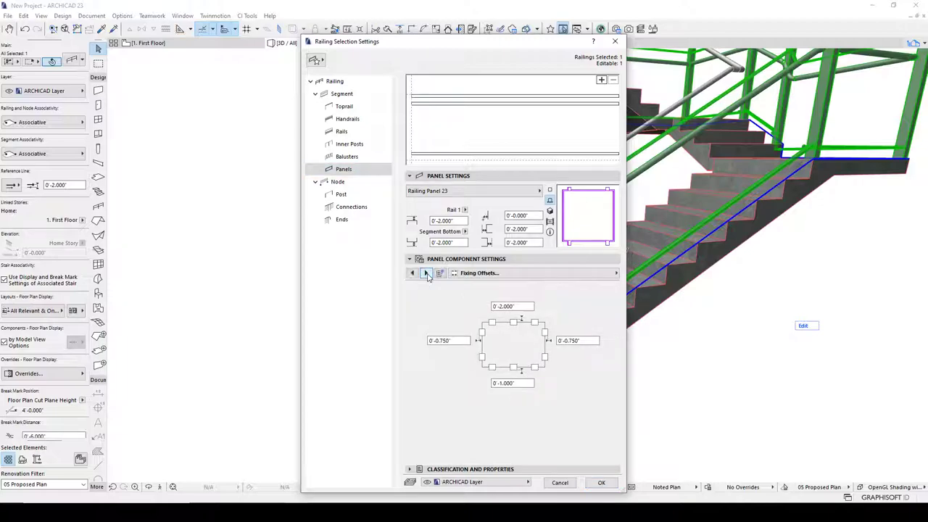
pyautogui.click(426, 274)
pyautogui.click(427, 274)
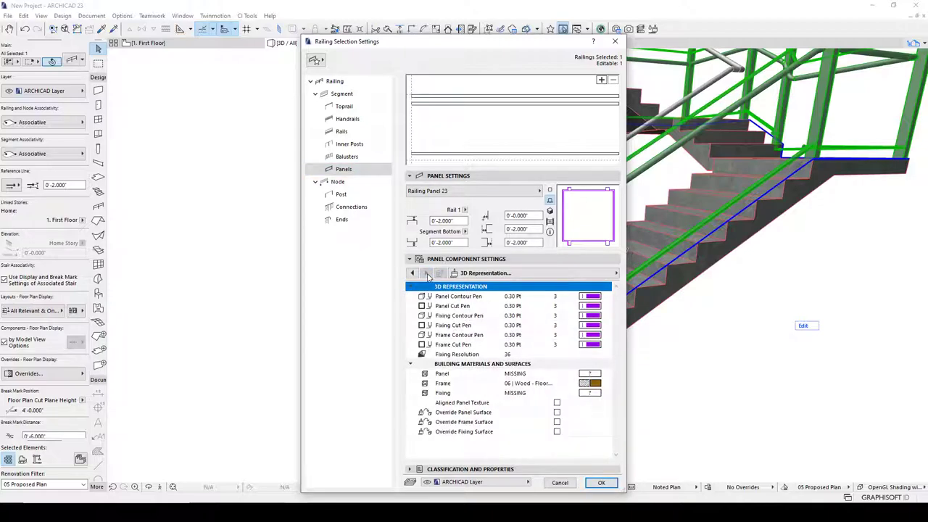
pyautogui.click(601, 378)
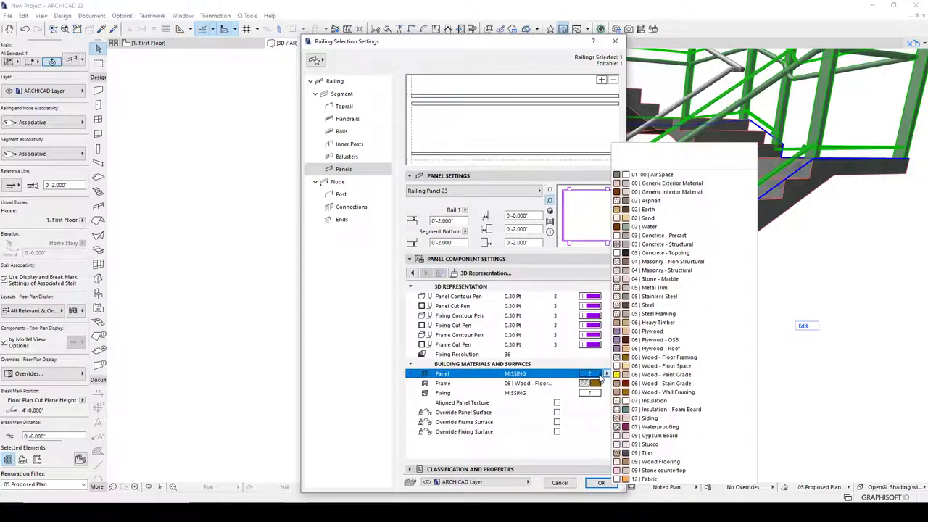
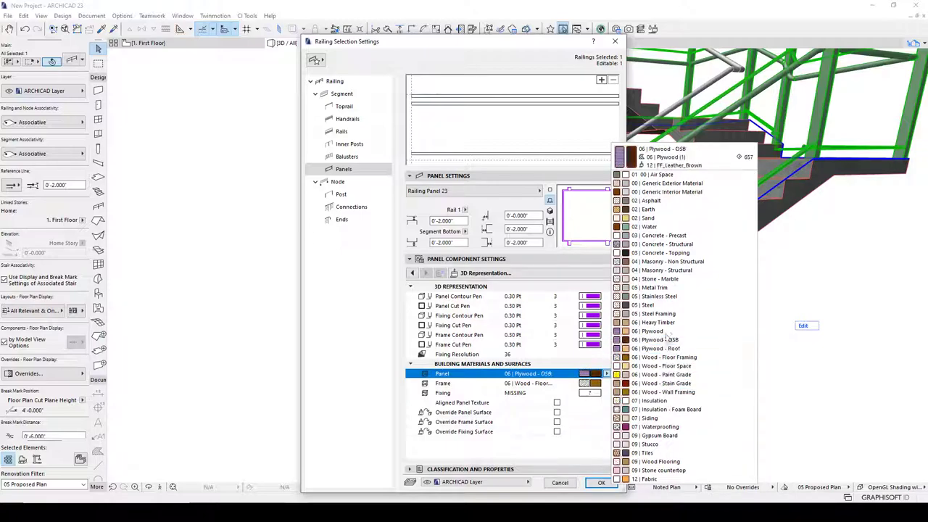
pyautogui.click(673, 331)
# - Set the building materials of the panel's frame and fixing to 05 | Stainless Steel
pyautogui.click(589, 383)
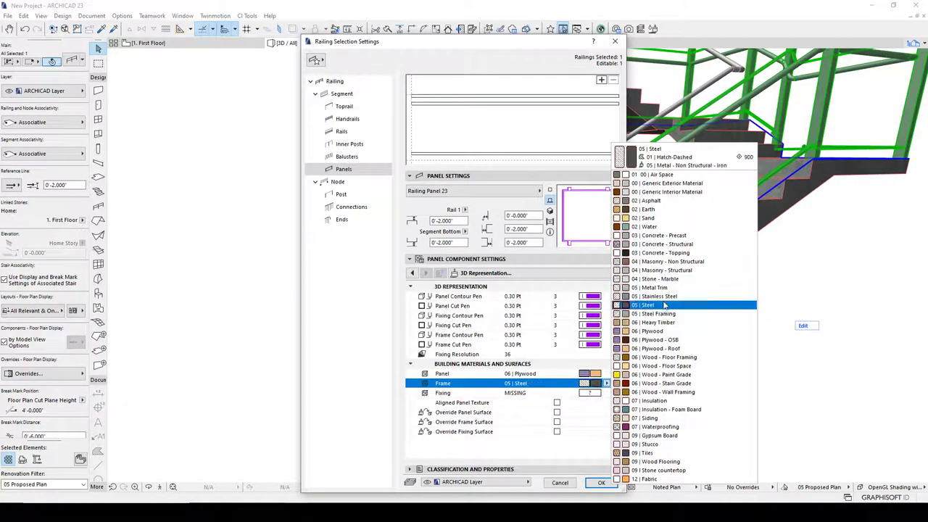
pyautogui.click(664, 296)
pyautogui.click(590, 393)
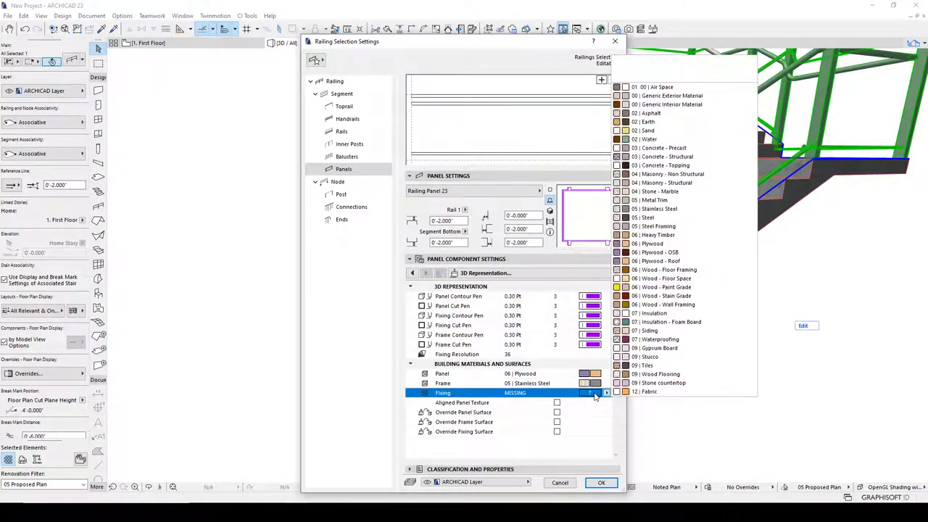
pyautogui.click(663, 211)
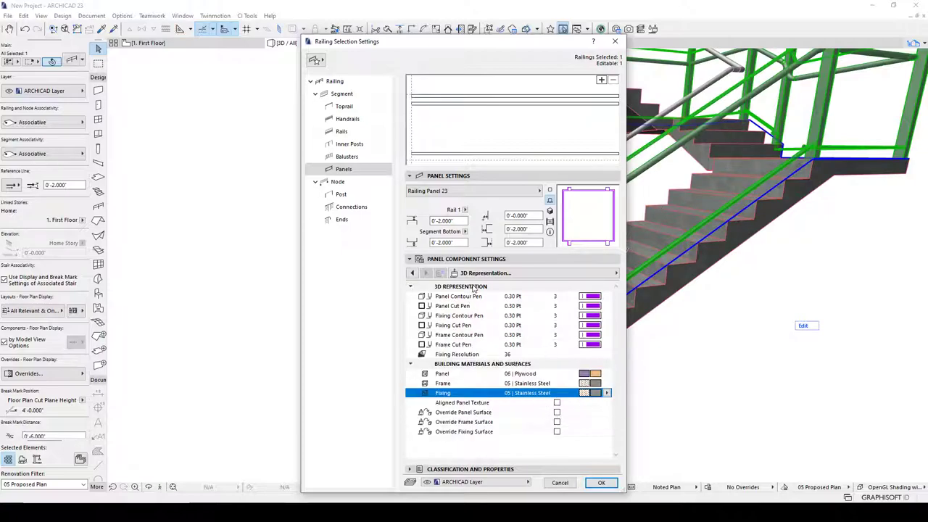
# - Add a Railing Panel 23 panel to the railing's segment pattern, spanning from Segment Top to Rail 1, and apply the settings
pyautogui.click(412, 273)
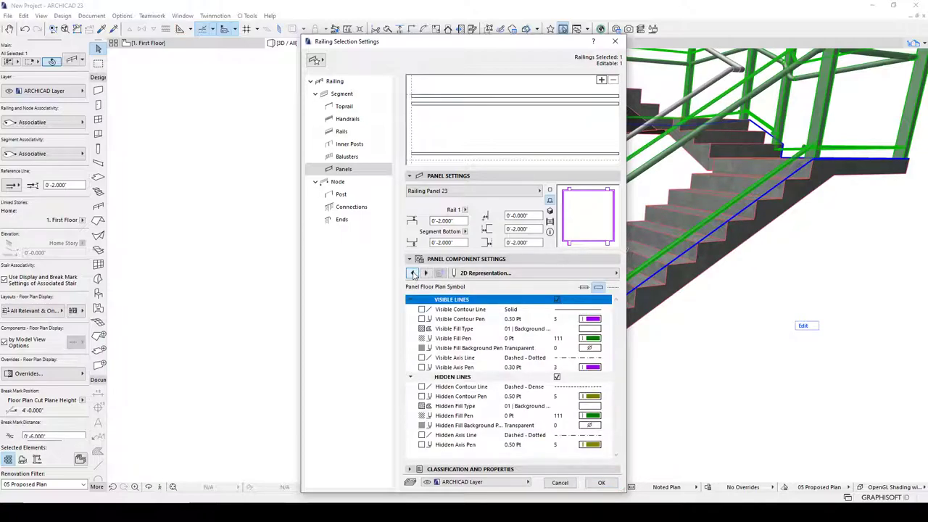
pyautogui.click(412, 272)
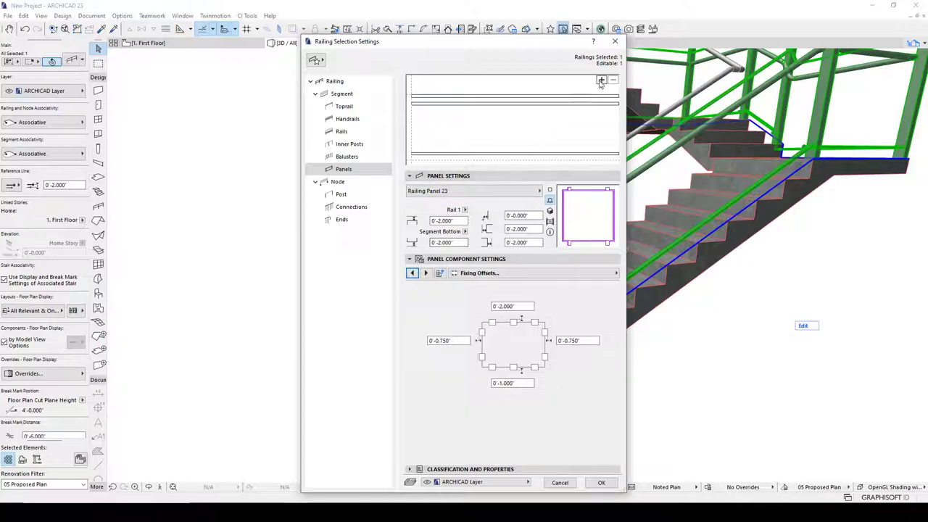
pyautogui.click(573, 132)
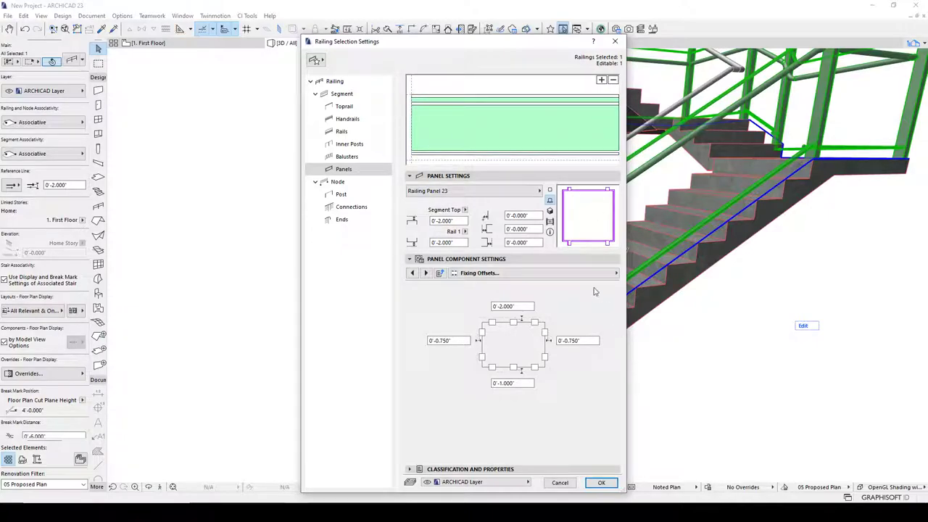
pyautogui.click(602, 483)
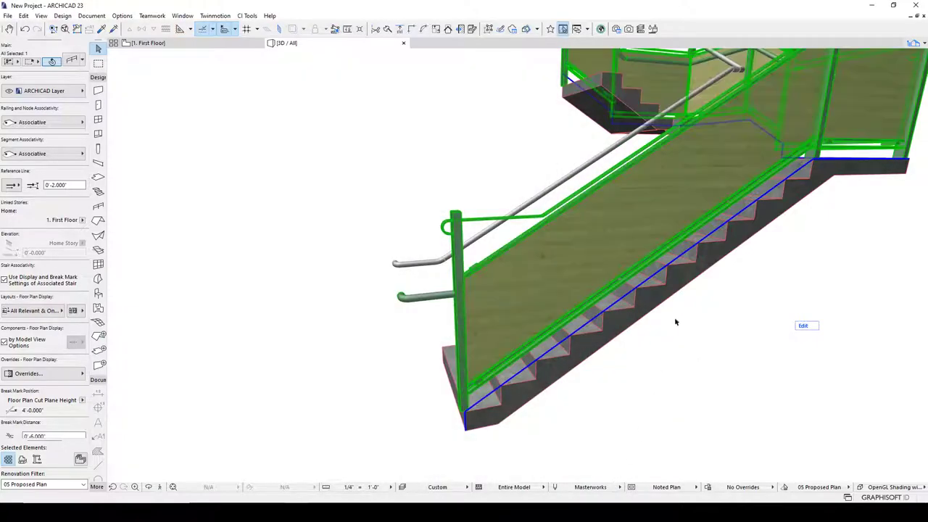
pyautogui.moveTo(607, 244); pyautogui.dragTo(514, 201)
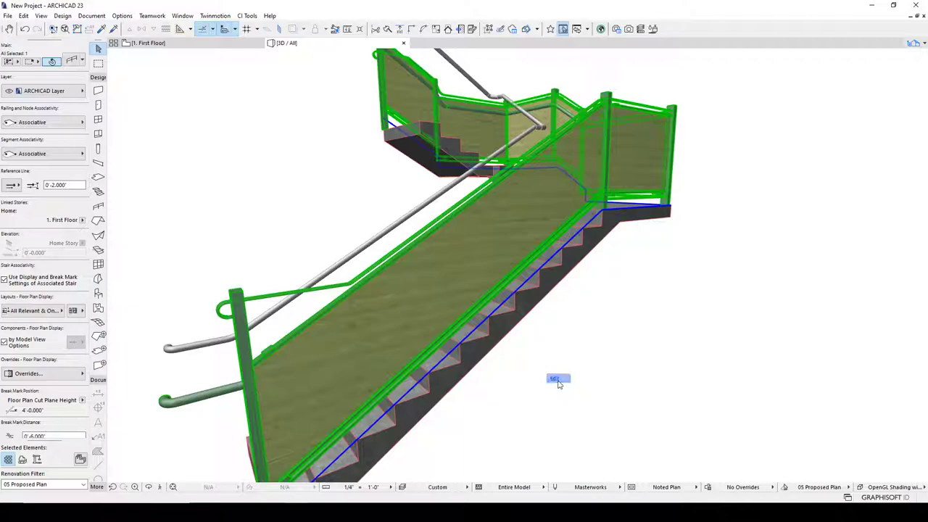
# - Try a top fixing offset of 4 inches on the railing panel
pyautogui.click(72, 60)
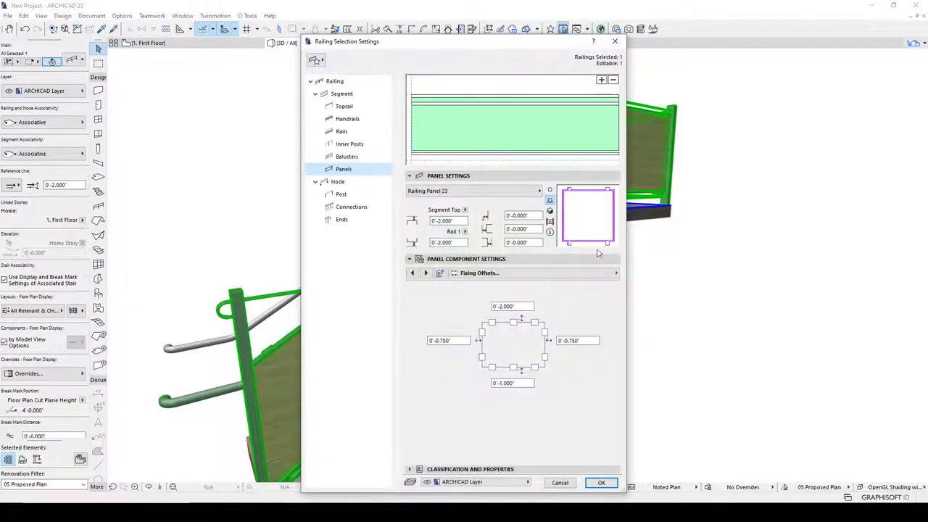
pyautogui.click(522, 307)
pyautogui.doubleClick(521, 307)
pyautogui.write("4'")
pyautogui.click(590, 341)
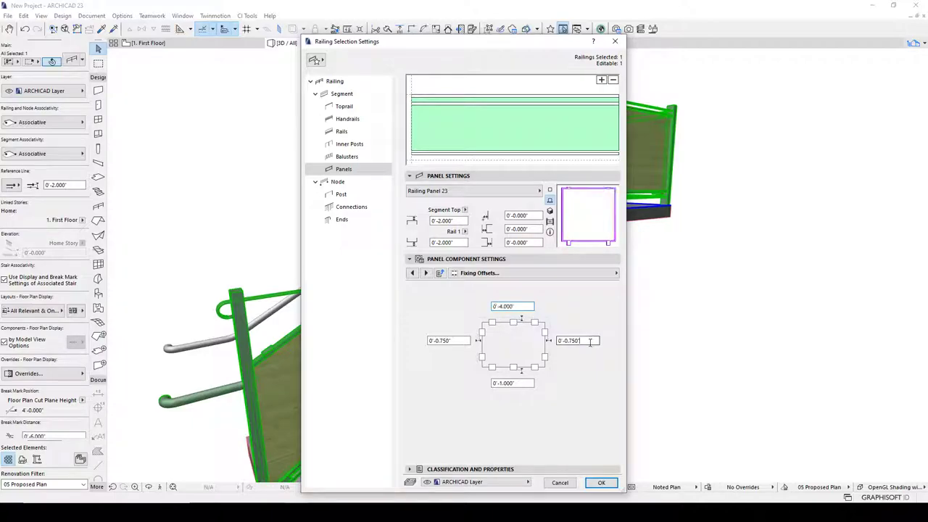
# - Set the railing panel's top and left fixing offsets to 0
pyautogui.click(530, 306)
pyautogui.write("0'")
pyautogui.press('Tab')
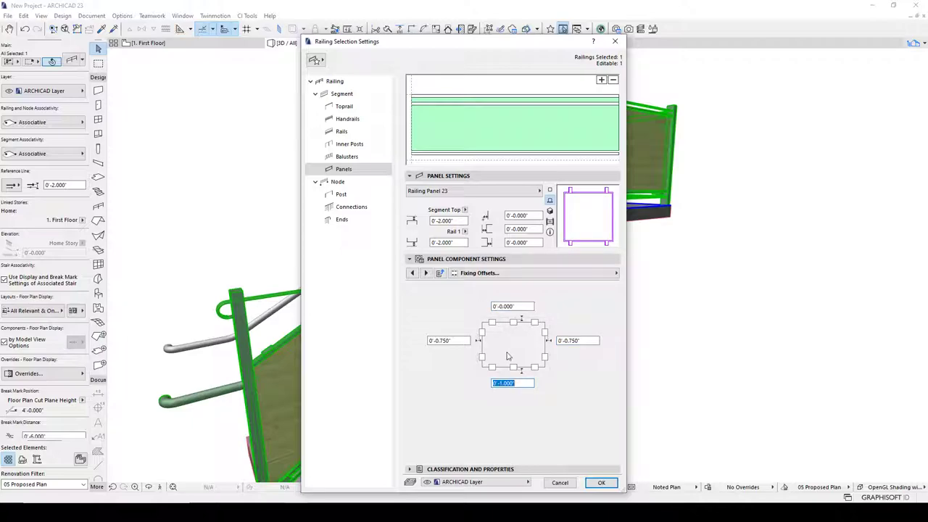
pyautogui.click(467, 343)
pyautogui.write("0'")
pyautogui.press('Tab')
# - Change the panel's style to the square U-shaped option and apply the railing settings
pyautogui.click(411, 274)
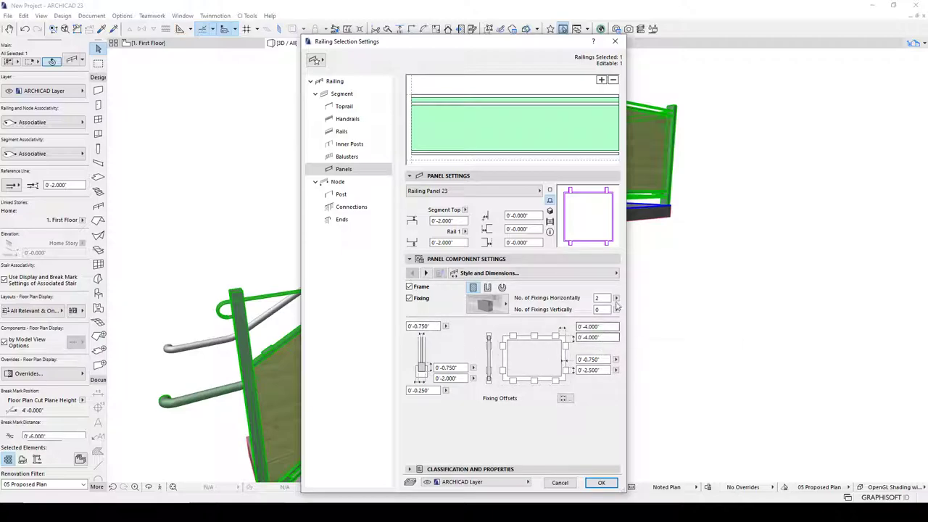
pyautogui.click(565, 399)
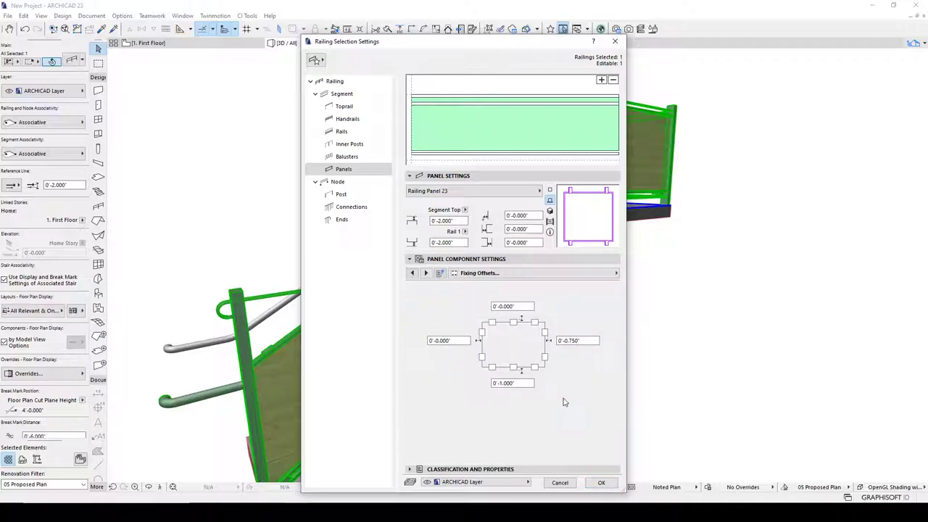
pyautogui.click(420, 273)
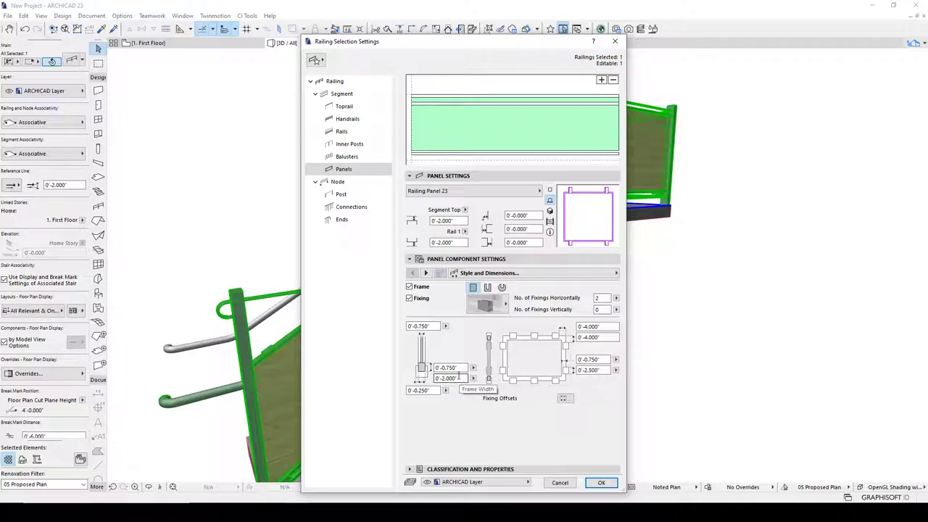
pyautogui.click(489, 288)
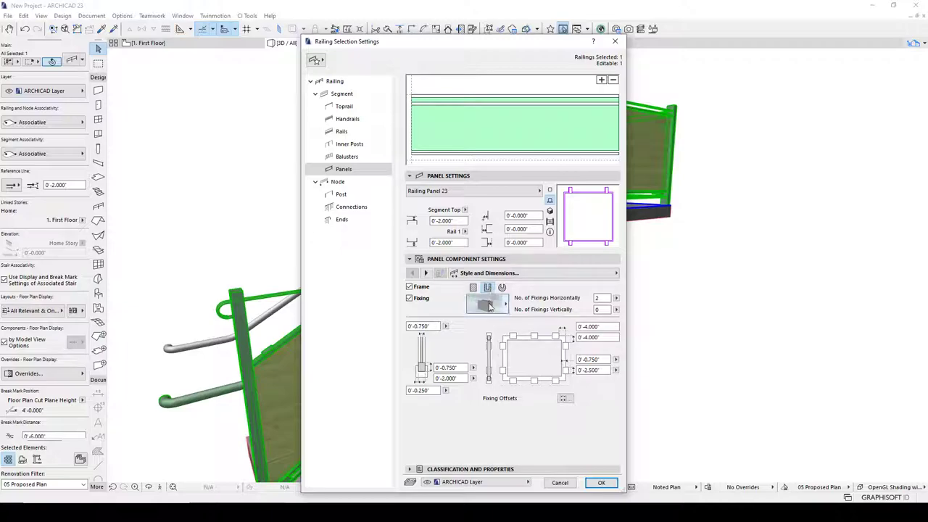
pyautogui.click(599, 482)
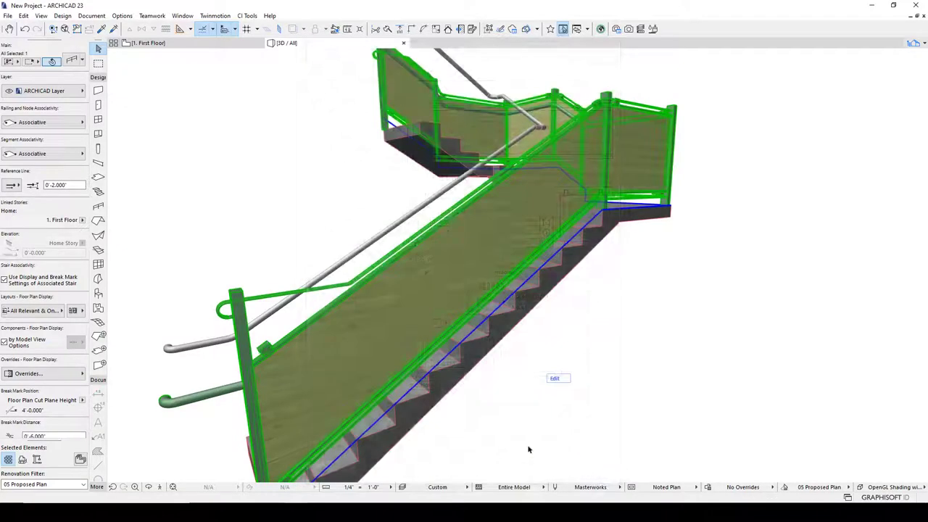
# - Set the railing panel's frame width to 1 inch and apply the settings
pyautogui.scroll(3, 594, 123)
pyautogui.scroll(2, 599, 116)
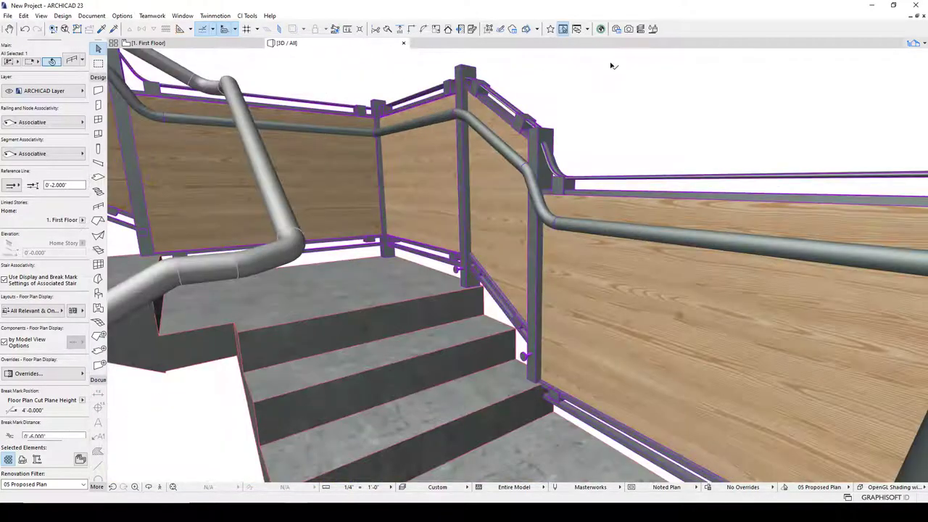
pyautogui.scroll(2, 602, 106)
pyautogui.scroll(3, 602, 106)
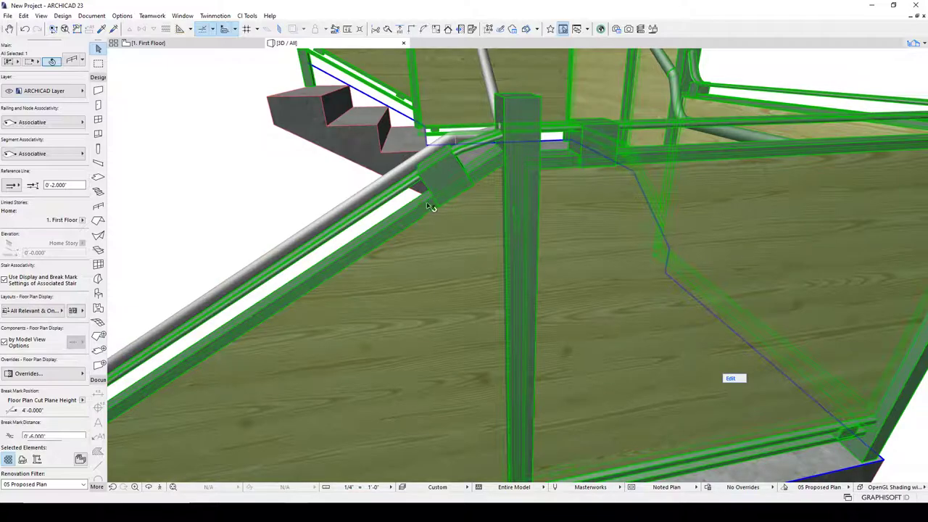
pyautogui.click(73, 61)
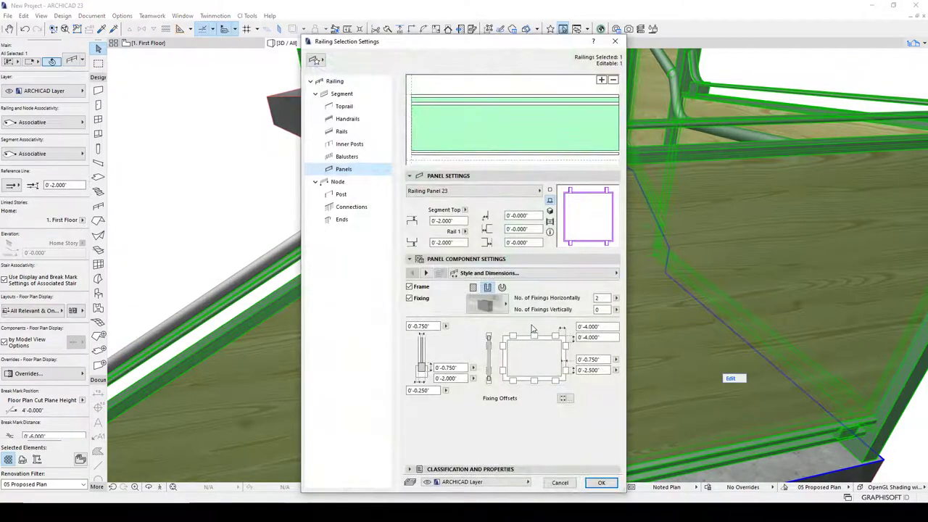
pyautogui.click(472, 273)
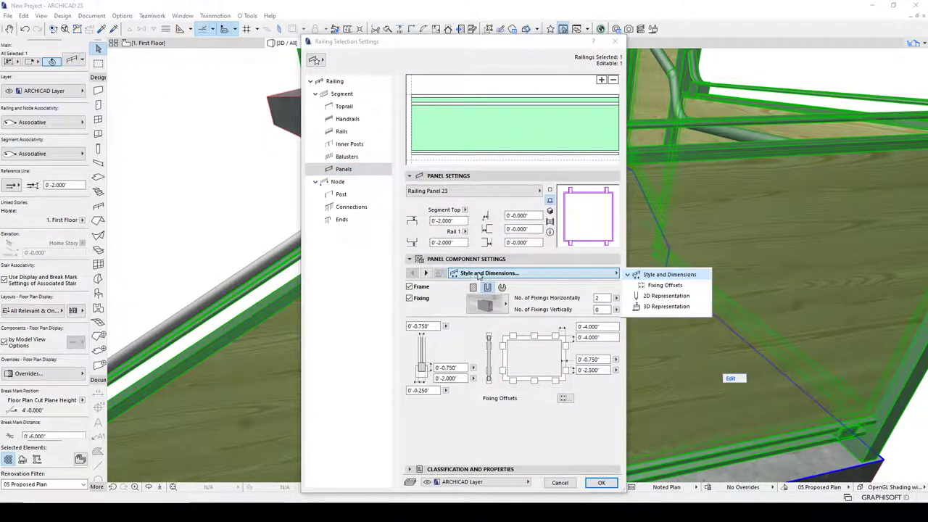
pyautogui.click(478, 273)
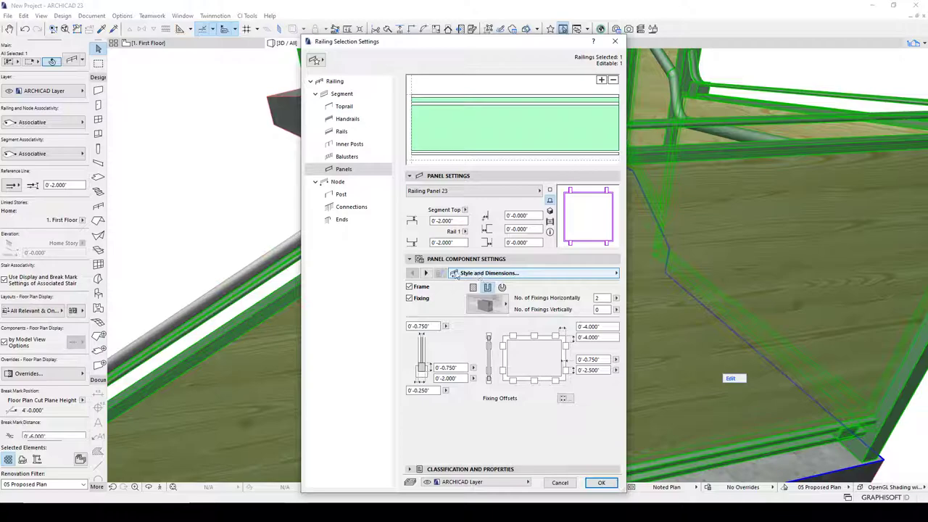
pyautogui.click(438, 193)
pyautogui.click(438, 193)
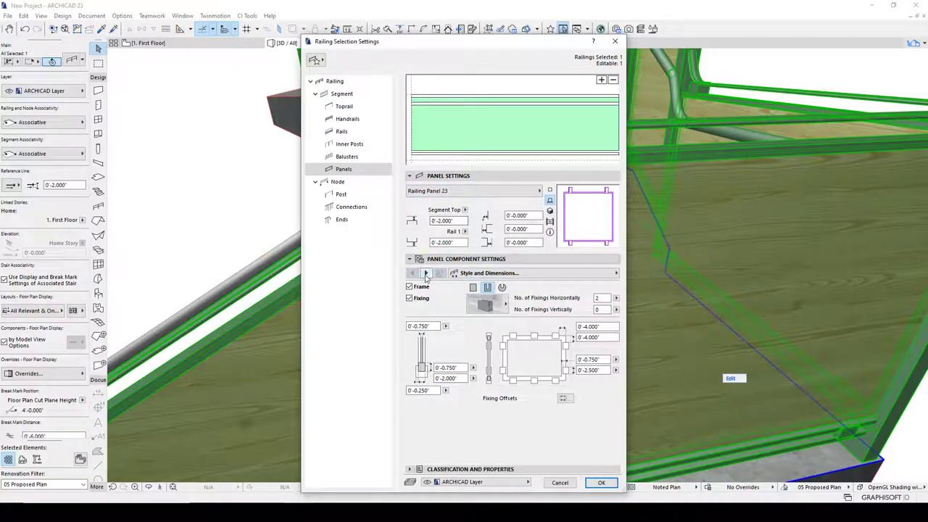
pyautogui.click(445, 378)
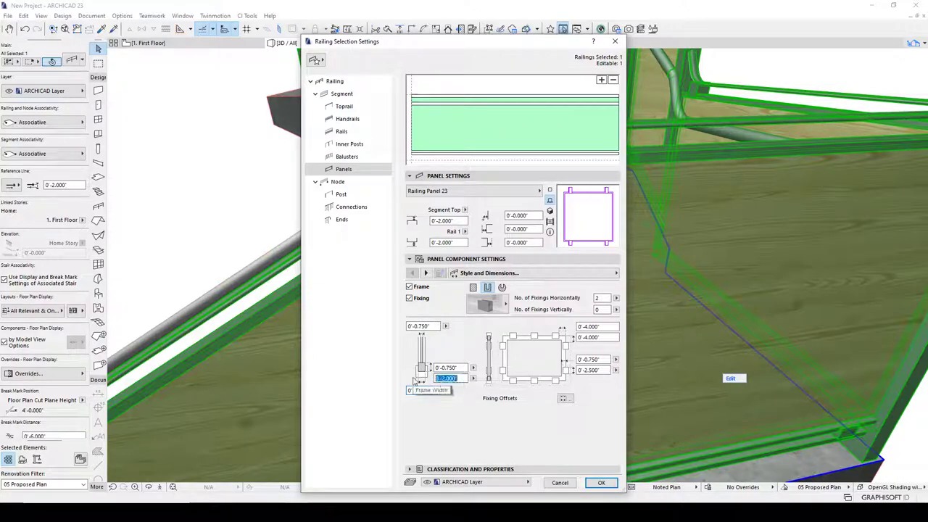
pyautogui.write('.7')
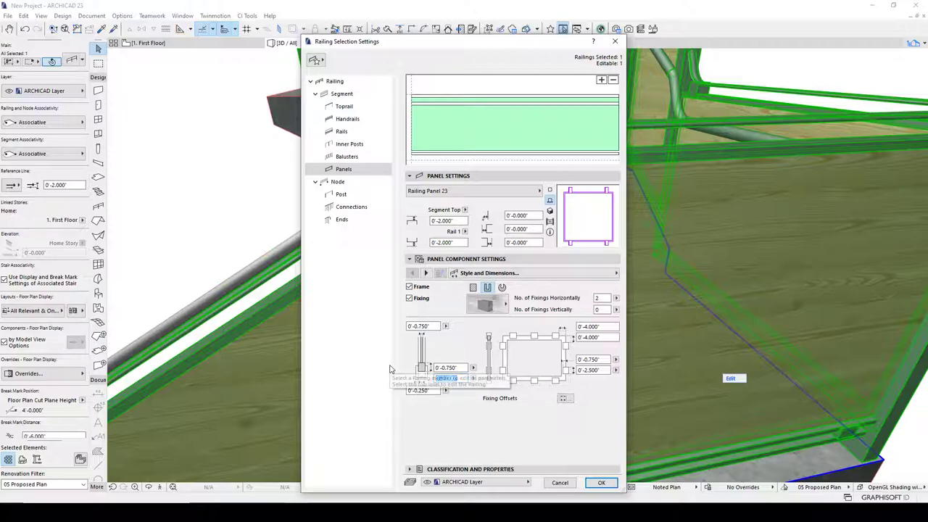
pyautogui.click(464, 378)
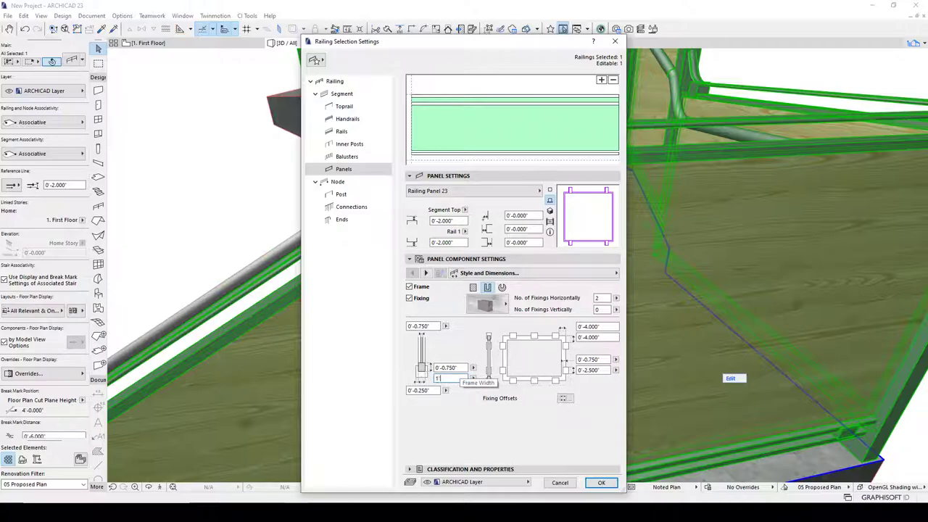
pyautogui.press('Return')
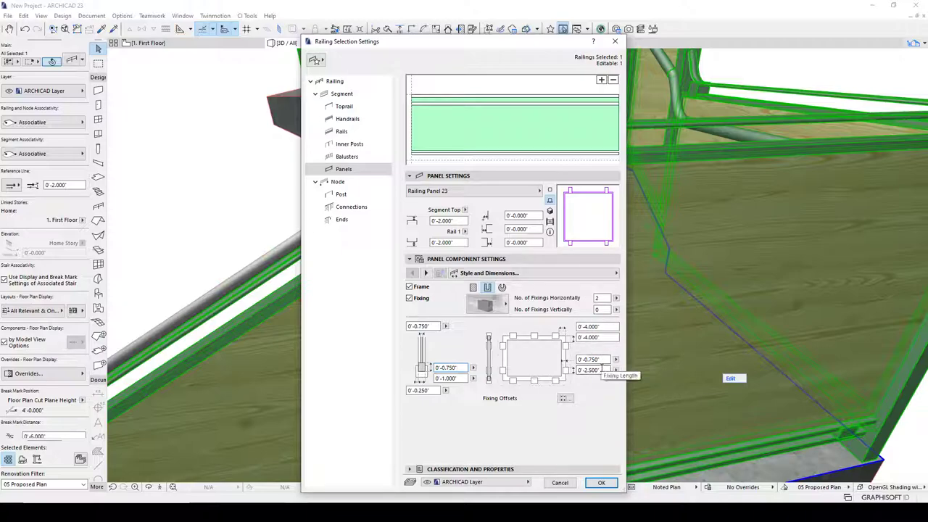
pyautogui.click(601, 482)
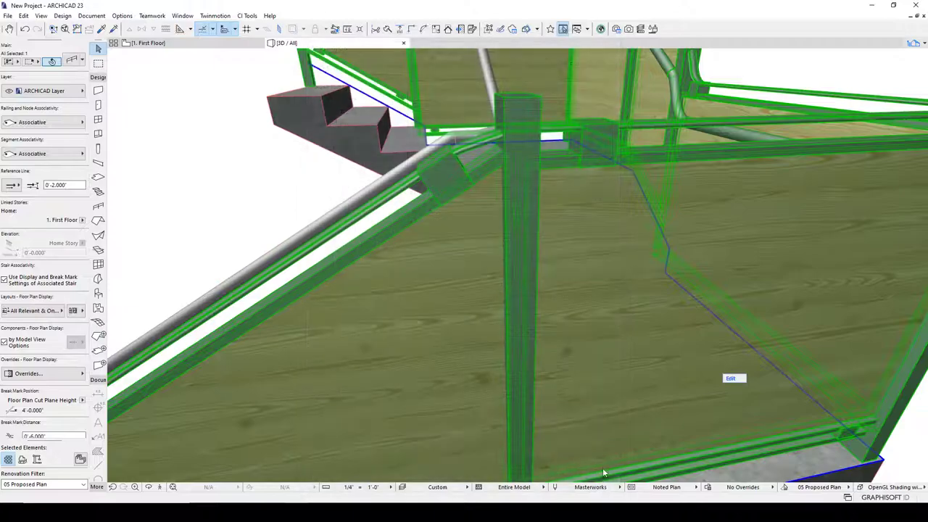
# - Set the panel's top offset from Segment Top to 3 inches and apply the change to the railing
pyautogui.scroll(-4, 457, 224)
pyautogui.moveTo(457, 225); pyautogui.dragTo(504, 145, button='middle')
pyautogui.hotkey('ctrl', 't')
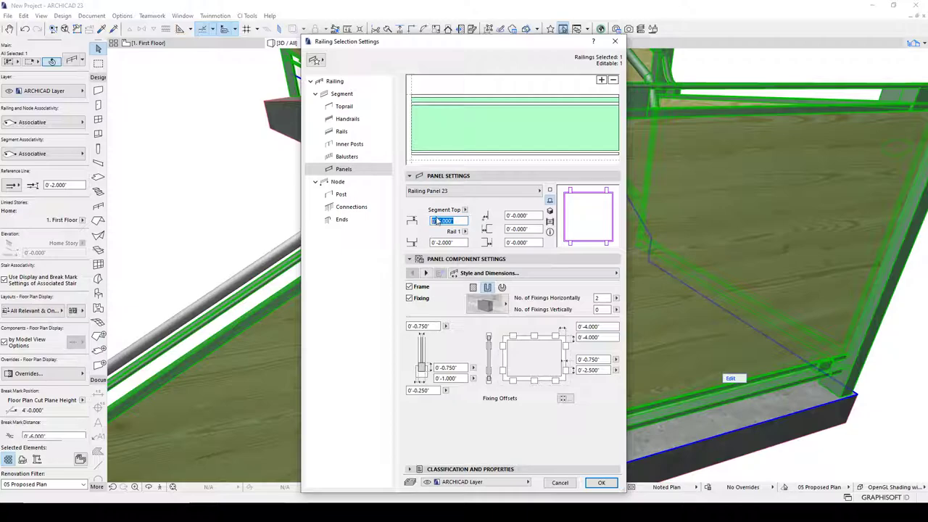
pyautogui.write('3')
pyautogui.press('Return')
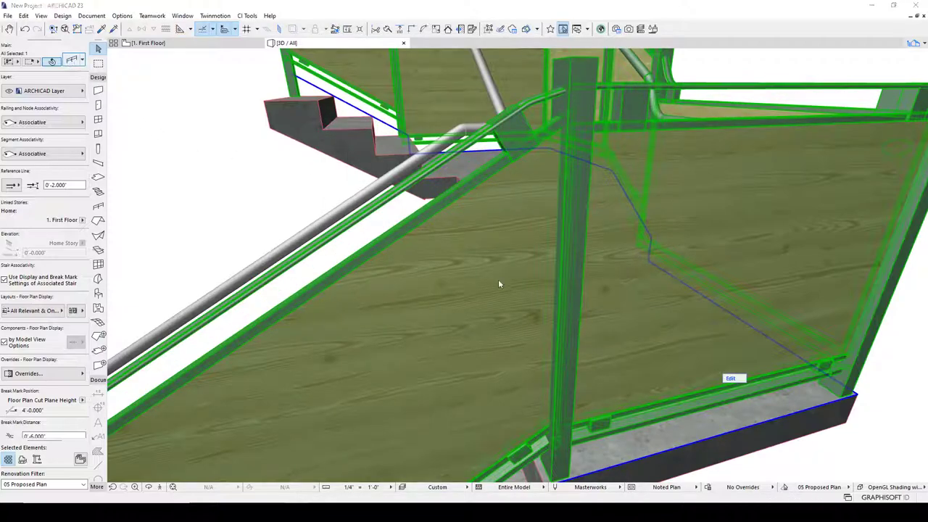
# - Set the panel's bottom offset from Rail 1 to 3 inches and apply the railing settings
pyautogui.hotkey('ctrl', 't')
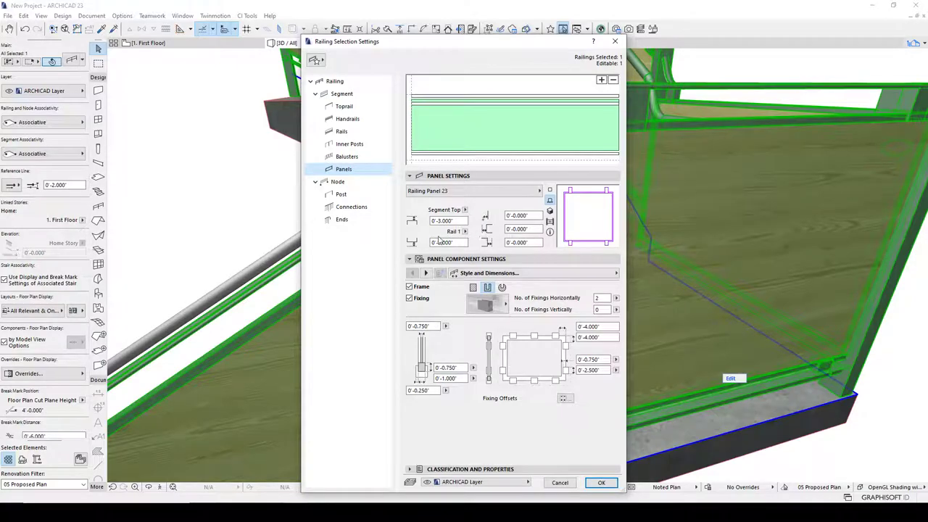
pyautogui.doubleClick(455, 242)
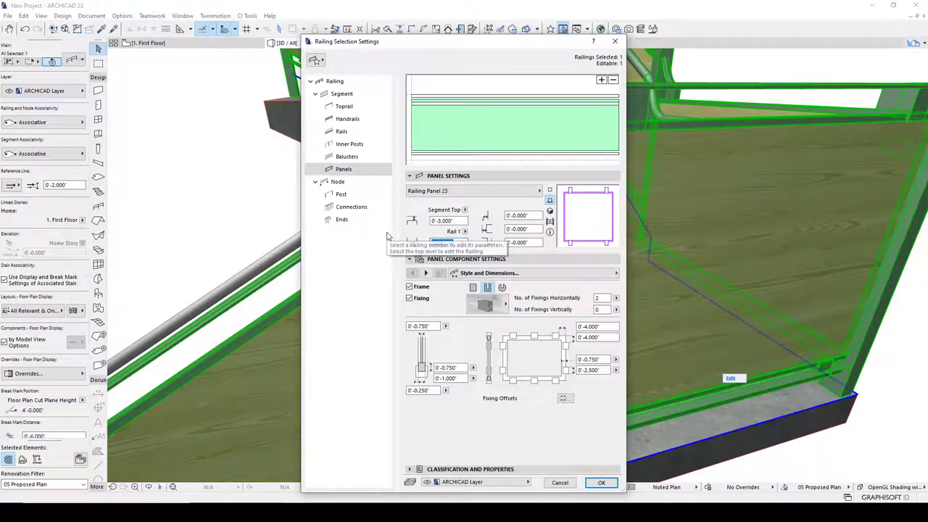
pyautogui.write('3')
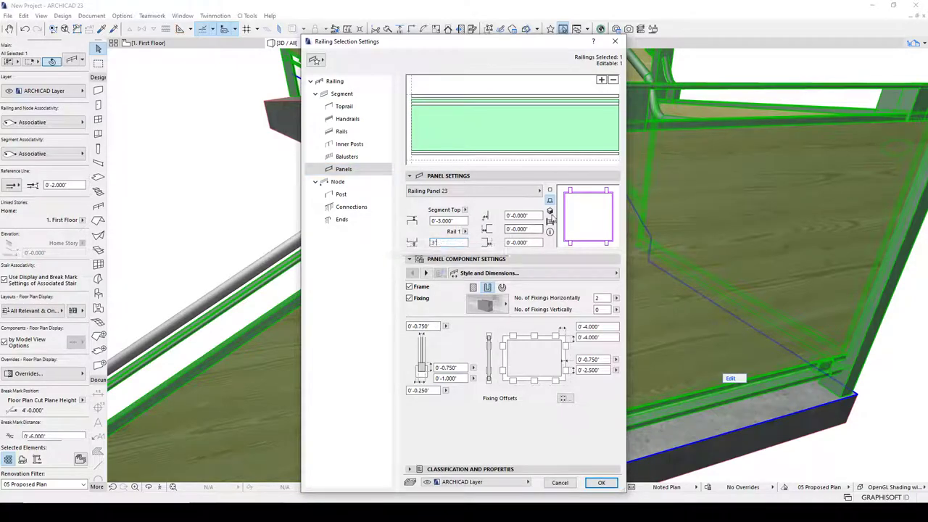
pyautogui.click(535, 215)
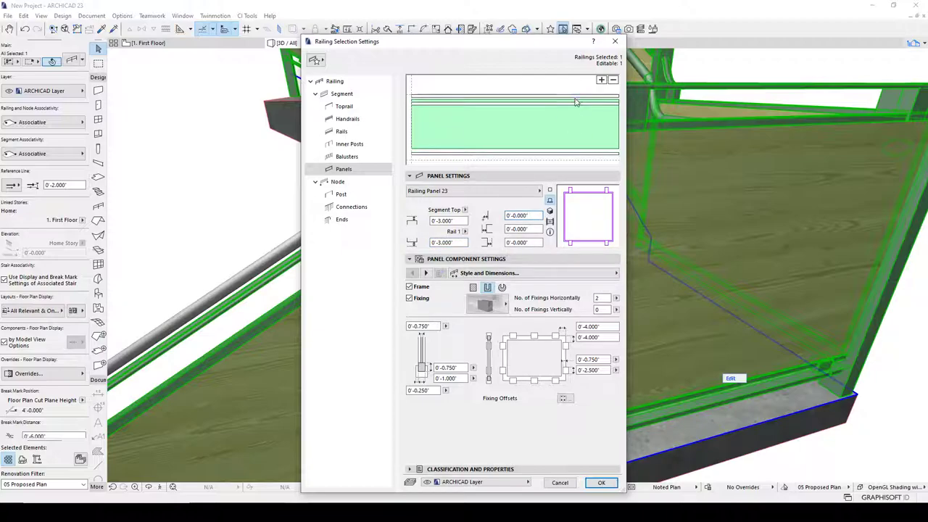
pyautogui.click(601, 483)
# - Set both side offsets of the railing panel, at its start and its end, to 3 inches
pyautogui.keyDown('shift'); pyautogui.moveTo(622, 395); pyautogui.dragTo(525, 339, button='middle'); pyautogui.keyUp('shift')
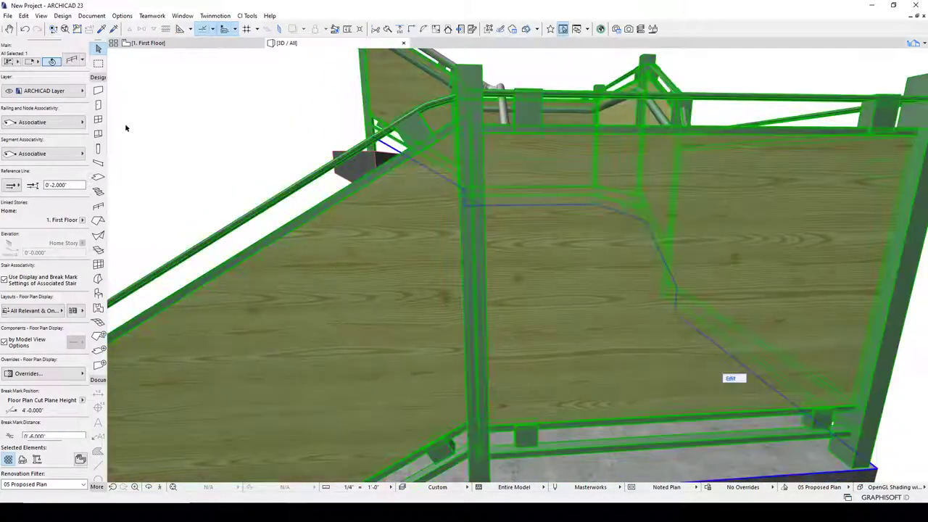
pyautogui.doubleClick(545, 353)
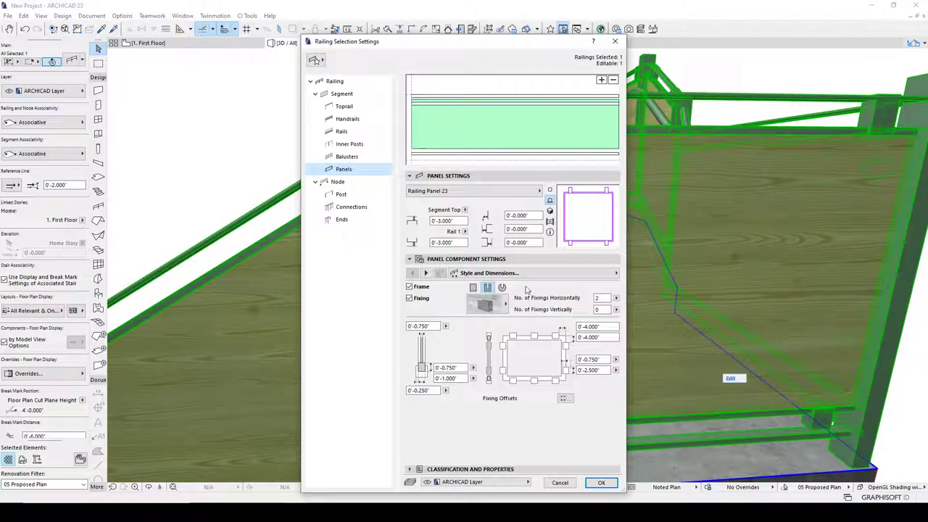
pyautogui.click(522, 228)
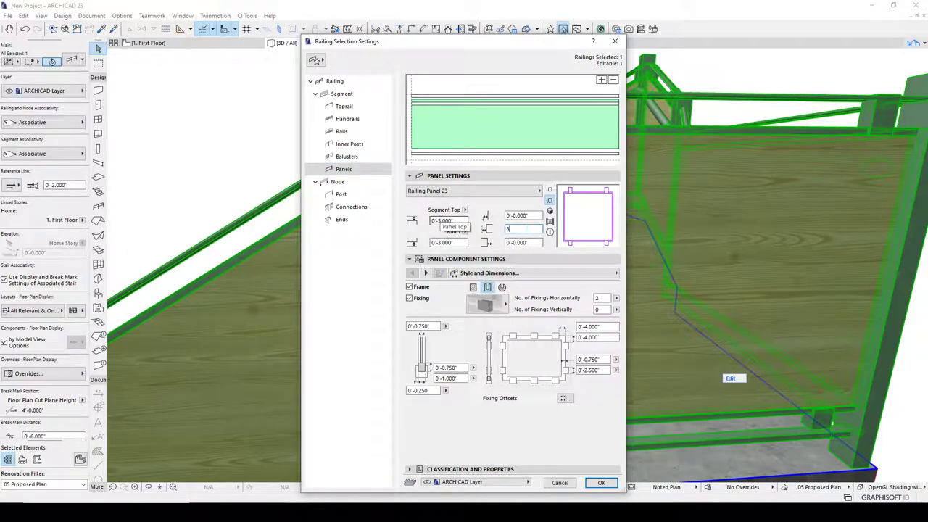
pyautogui.write("3'")
pyautogui.press('Tab')
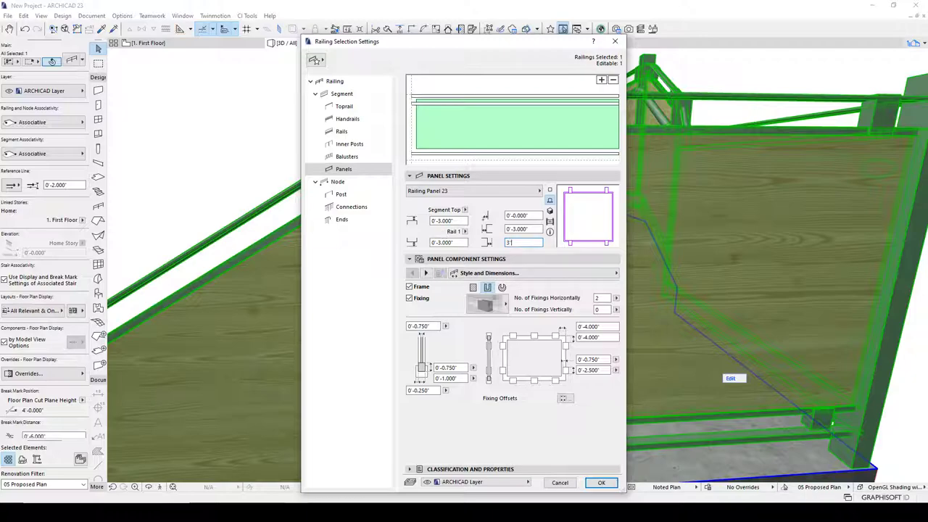
pyautogui.write("3'")
pyautogui.press('Tab')
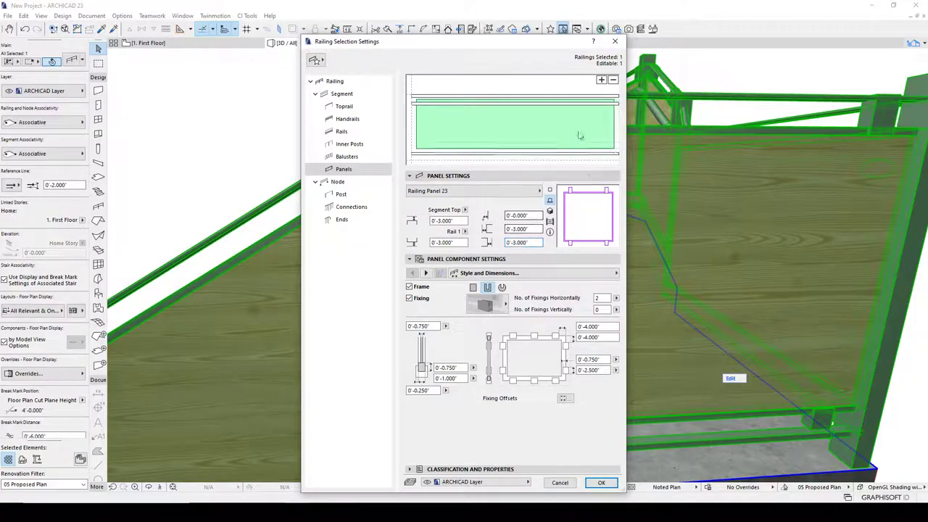
# - Set the railing segment's inner post type to Railing Post 23 and open its component settings
pyautogui.click(349, 143)
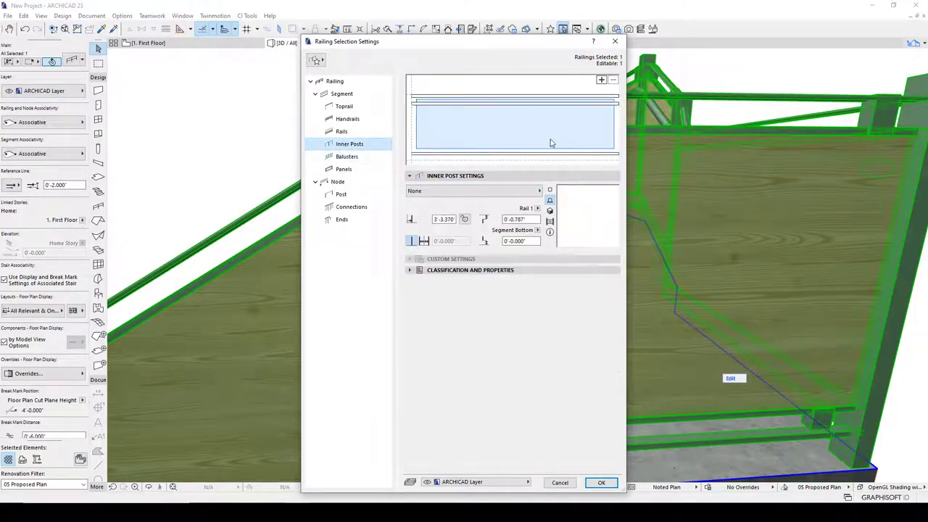
pyautogui.click(504, 190)
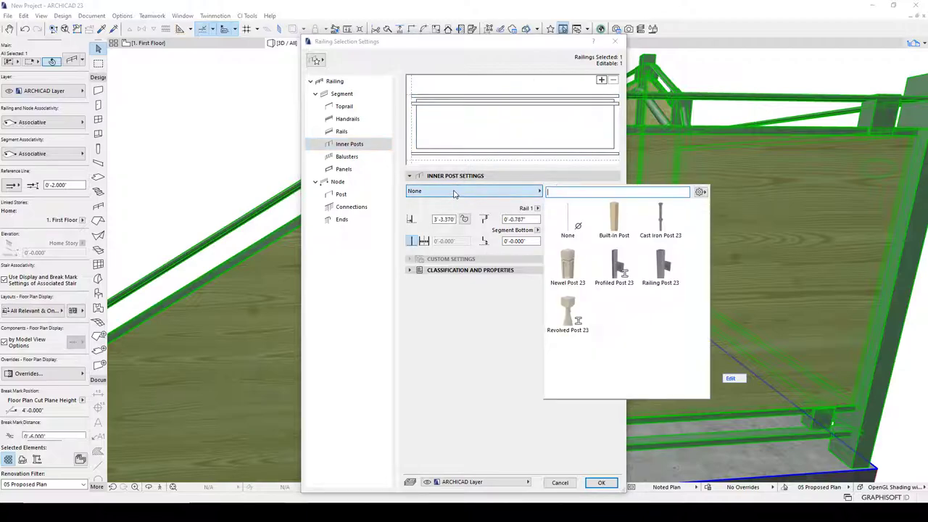
pyautogui.click(646, 264)
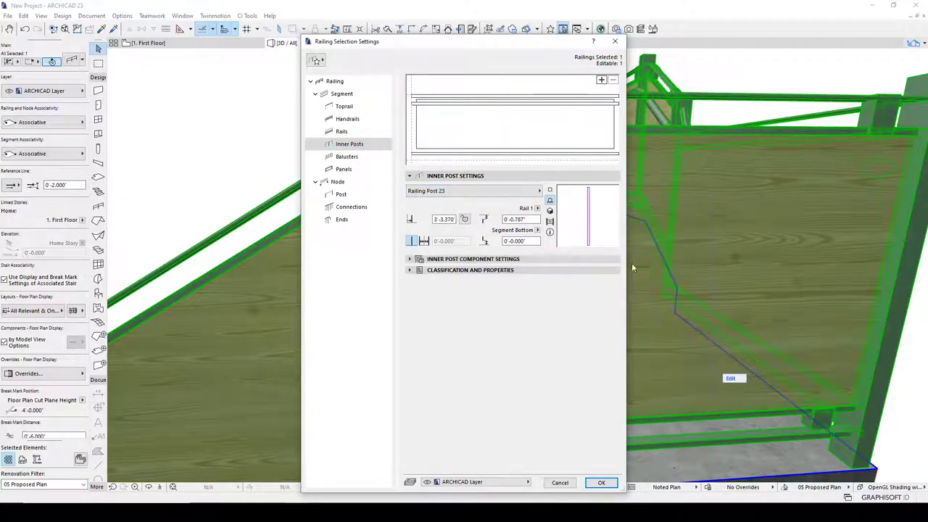
pyautogui.click(464, 259)
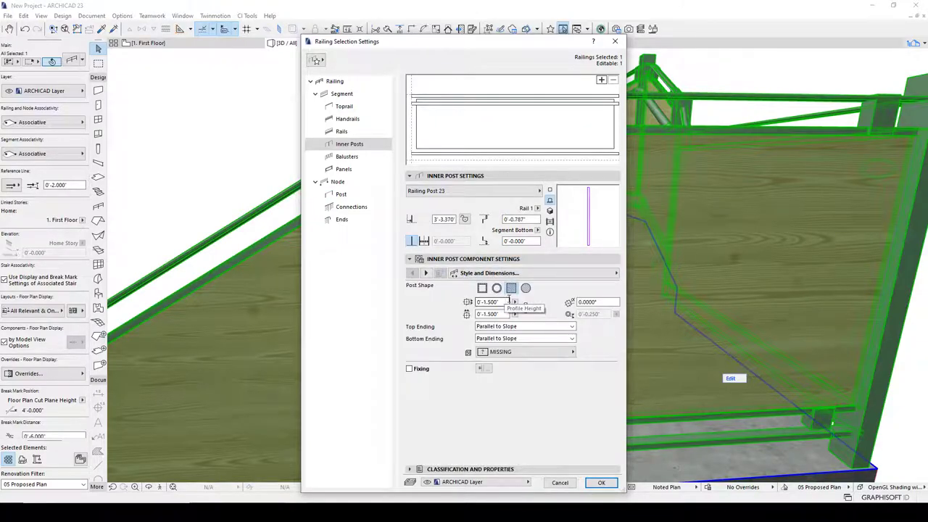
# - Add an inner post near the middle of the segment pattern preview, about 5'-7.3" along, and select it
pyautogui.click(516, 102)
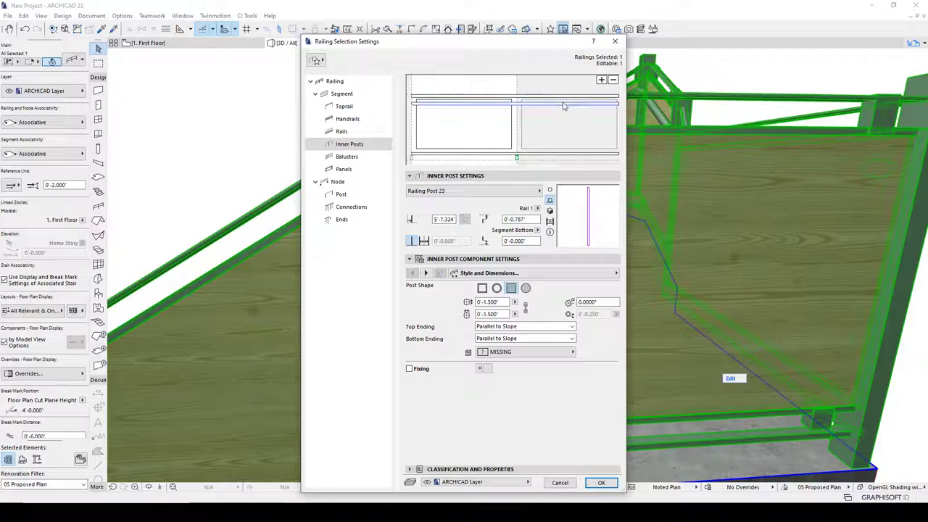
pyautogui.click(517, 119)
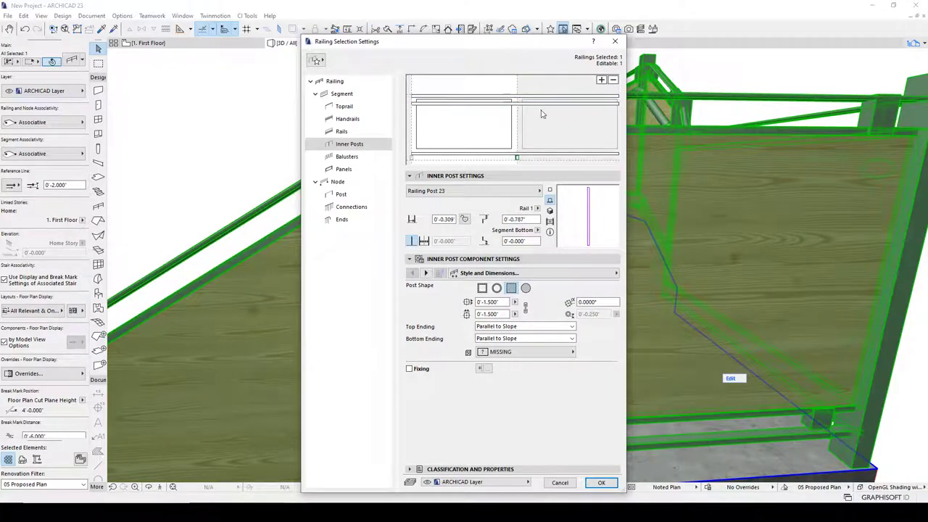
pyautogui.click(530, 97)
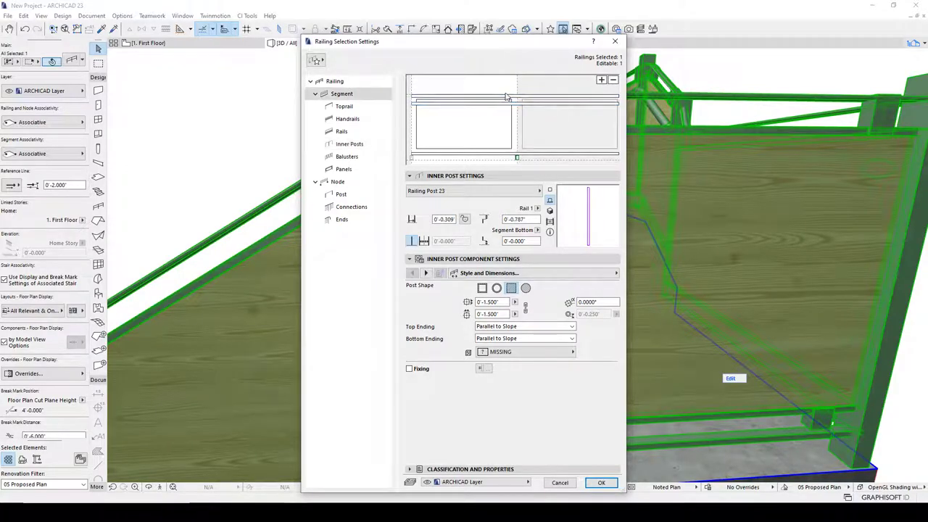
pyautogui.click(517, 158)
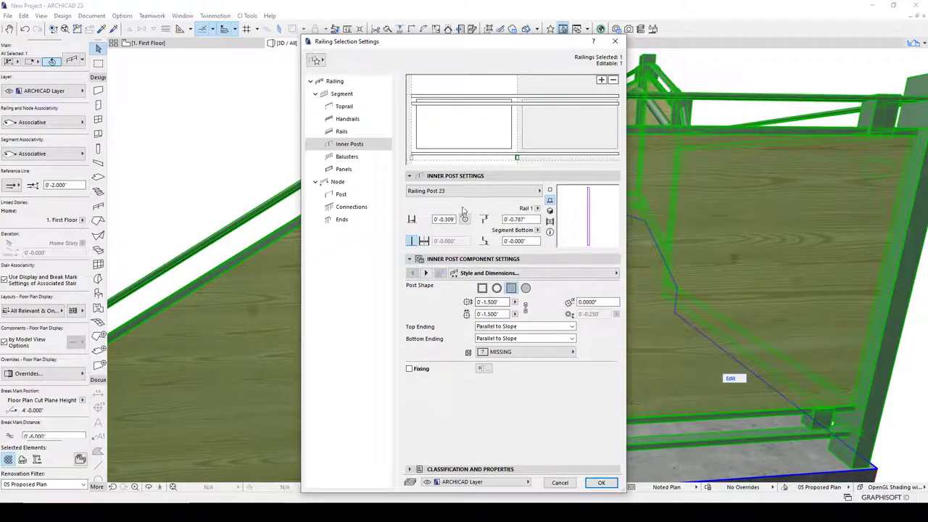
# - Review the inner post's fixing and 3D representation settings and the segment pattern settings, and reselect the added post
pyautogui.click(426, 273)
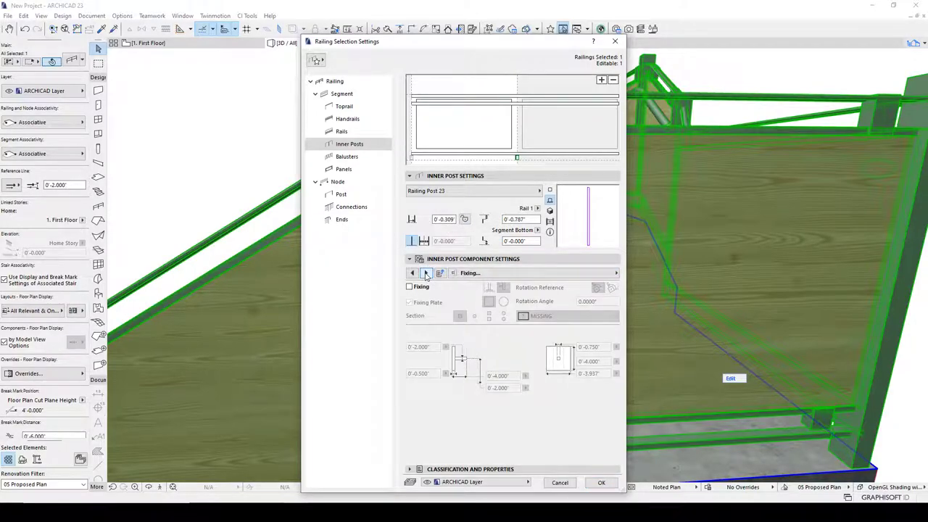
pyautogui.click(426, 273)
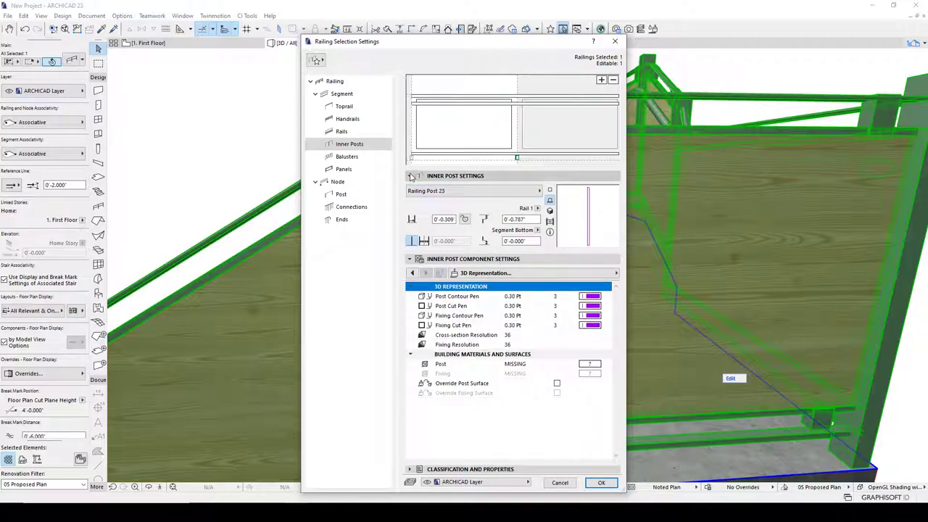
pyautogui.click(518, 160)
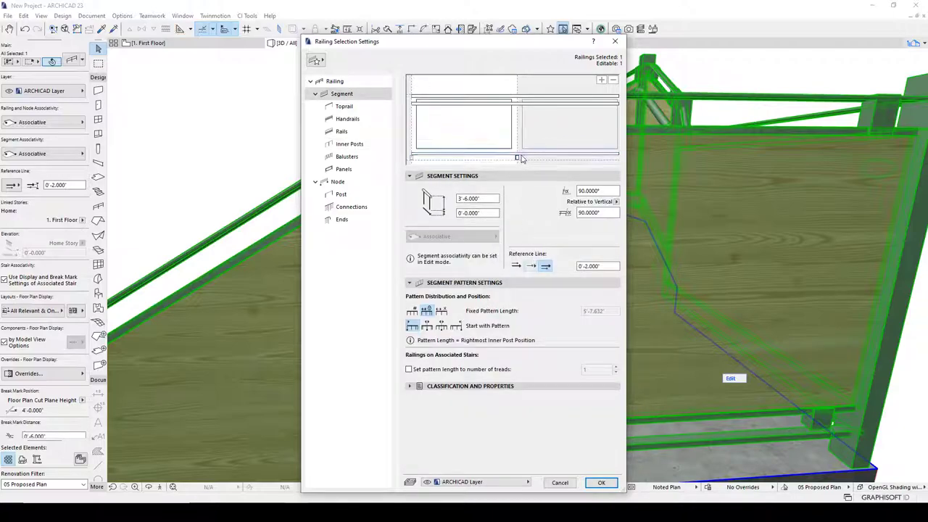
pyautogui.click(349, 144)
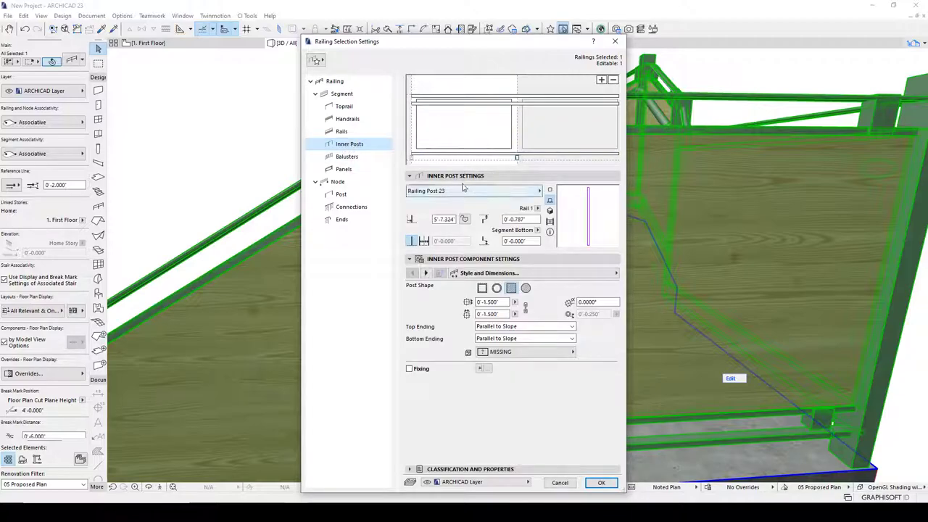
pyautogui.click(410, 177)
pyautogui.click(410, 177)
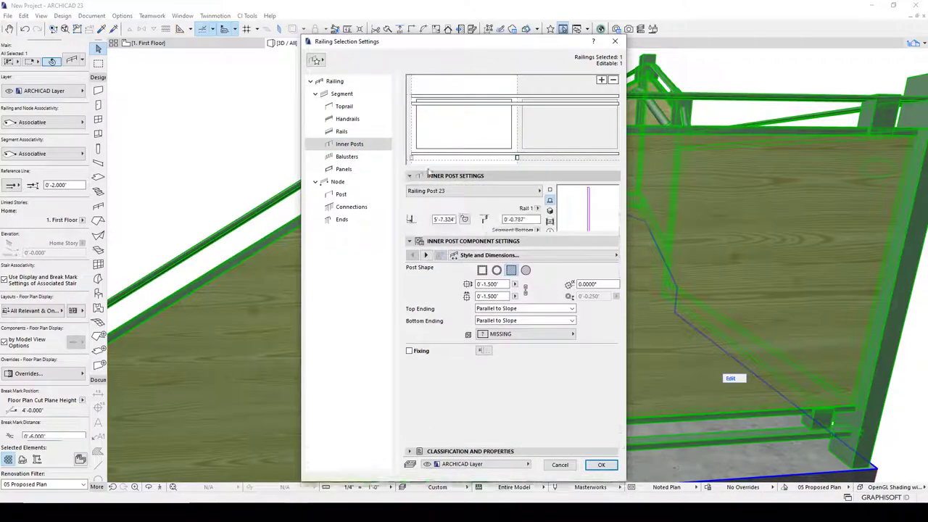
pyautogui.click(517, 159)
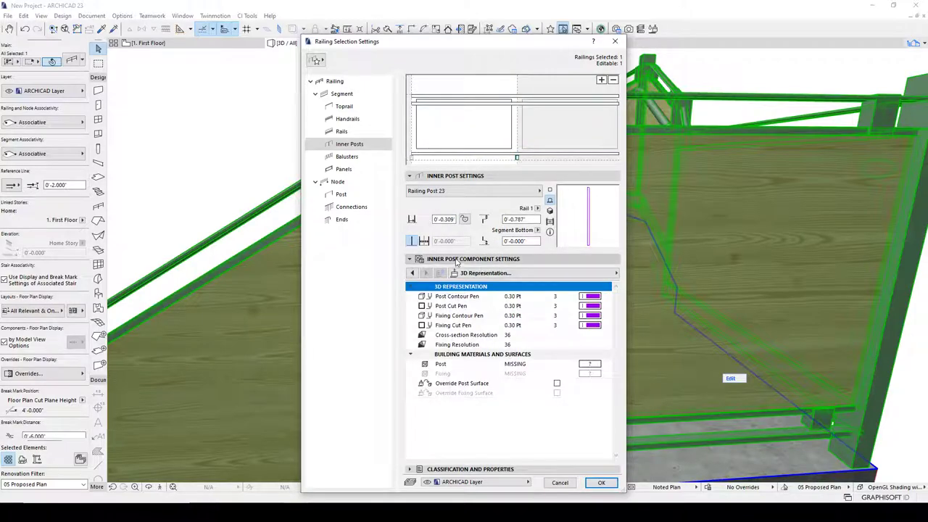
# - Set the inner post's top reference to Segment Top, keep Segment Bottom as its bottom reference, and apply the railing settings
pyautogui.click(537, 209)
pyautogui.click(566, 217)
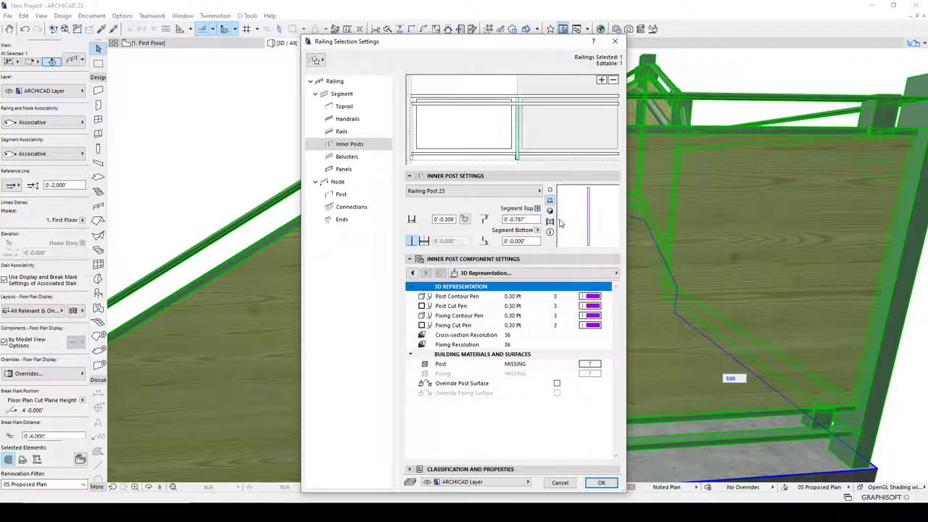
pyautogui.click(537, 230)
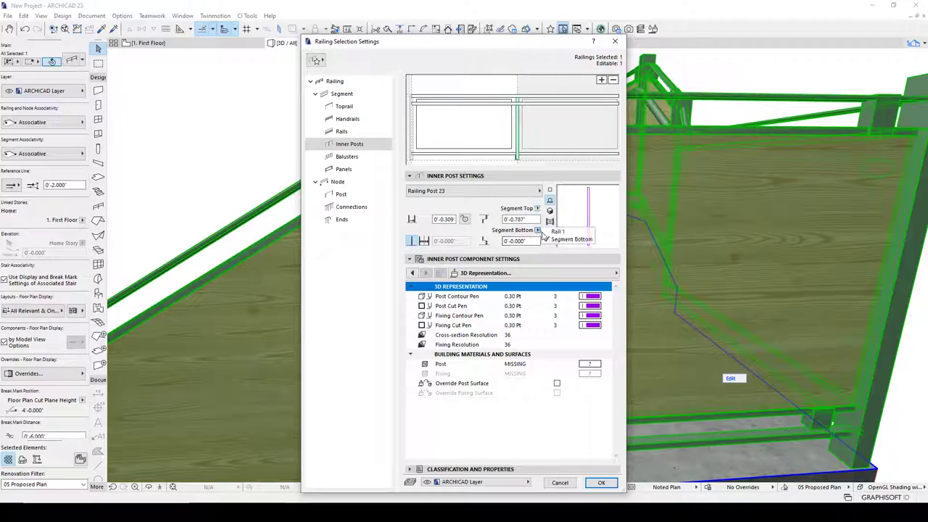
pyautogui.click(553, 240)
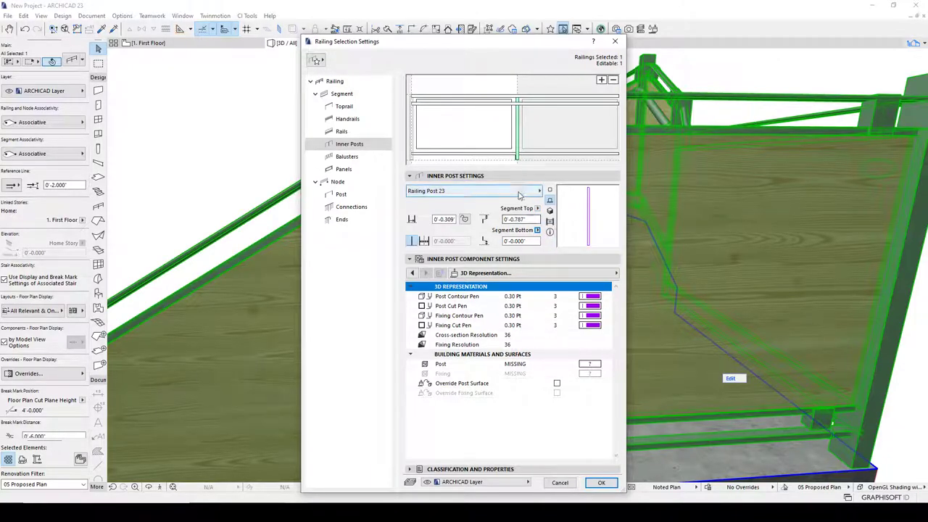
pyautogui.click(518, 129)
pyautogui.click(517, 134)
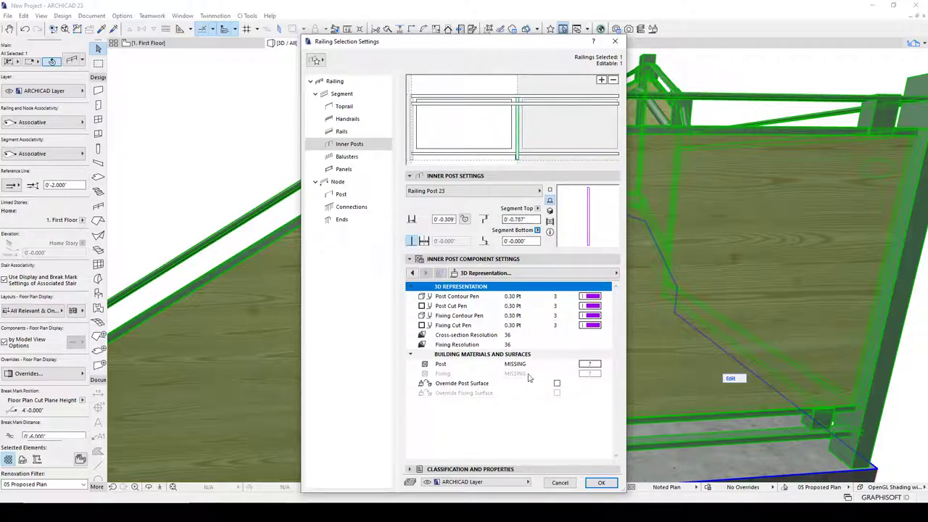
pyautogui.click(600, 482)
# - Examine the added inner post between the plywood panels from both the outer and inner sides of the stair
pyautogui.scroll(-2, 541, 355)
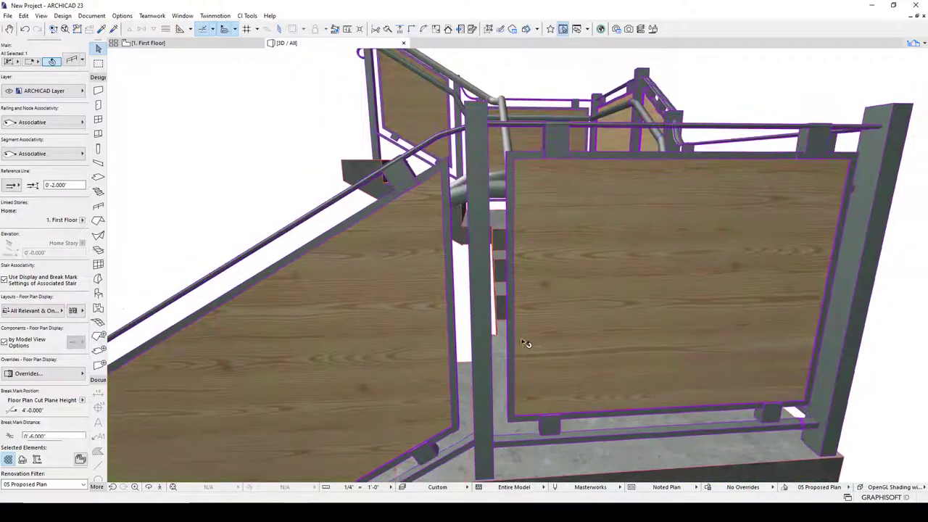
pyautogui.moveTo(442, 361); pyautogui.dragTo(576, 261, button='middle')
pyautogui.scroll(-1, 575, 261)
pyautogui.moveTo(422, 298); pyautogui.dragTo(506, 109, button='middle')
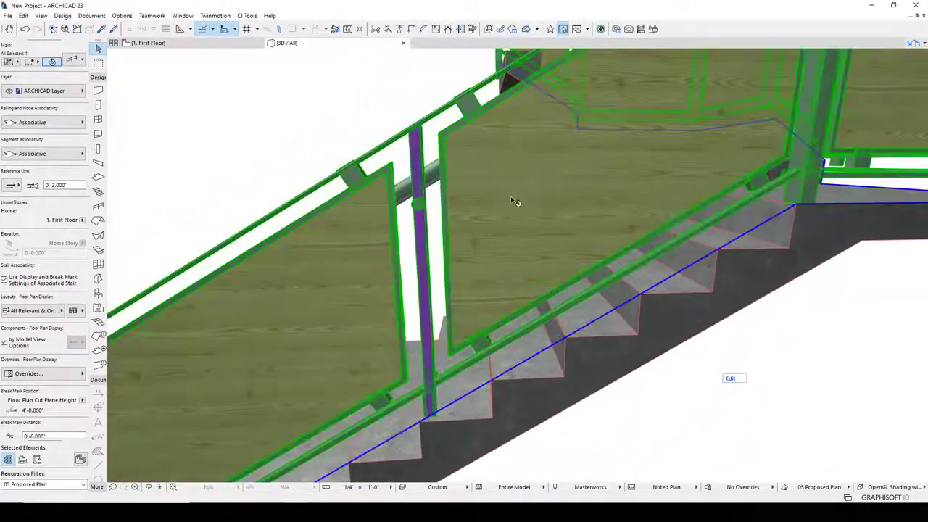
pyautogui.scroll(-10, 504, 259)
pyautogui.click(482, 186)
pyautogui.keyDown('shift'); pyautogui.moveTo(481, 187); pyautogui.dragTo(500, 239, button='middle'); pyautogui.keyUp('shift')
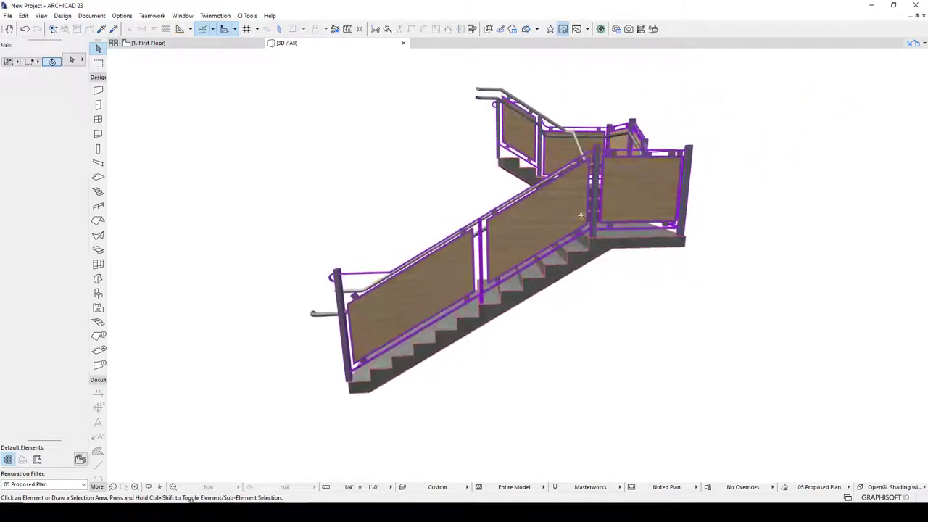
pyautogui.scroll(6, 500, 239)
pyautogui.scroll(-6, 501, 240)
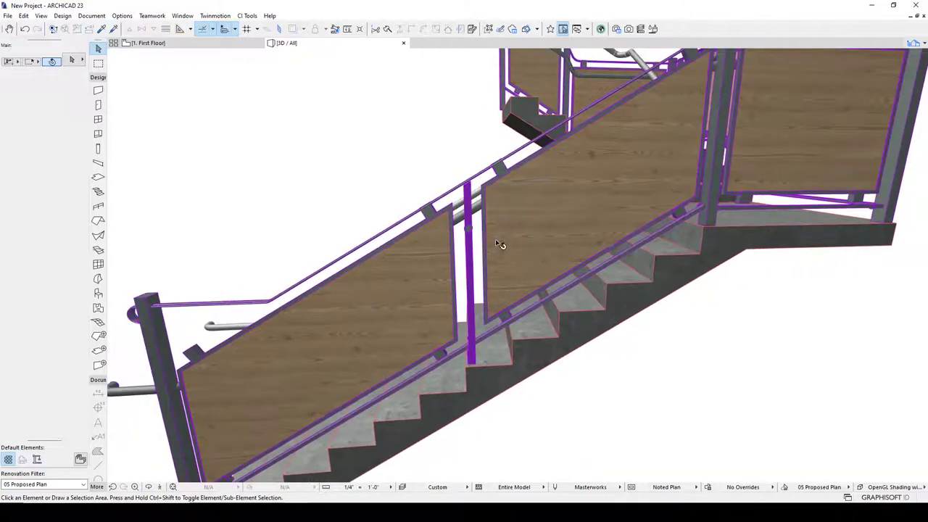
pyautogui.scroll(5, 500, 246)
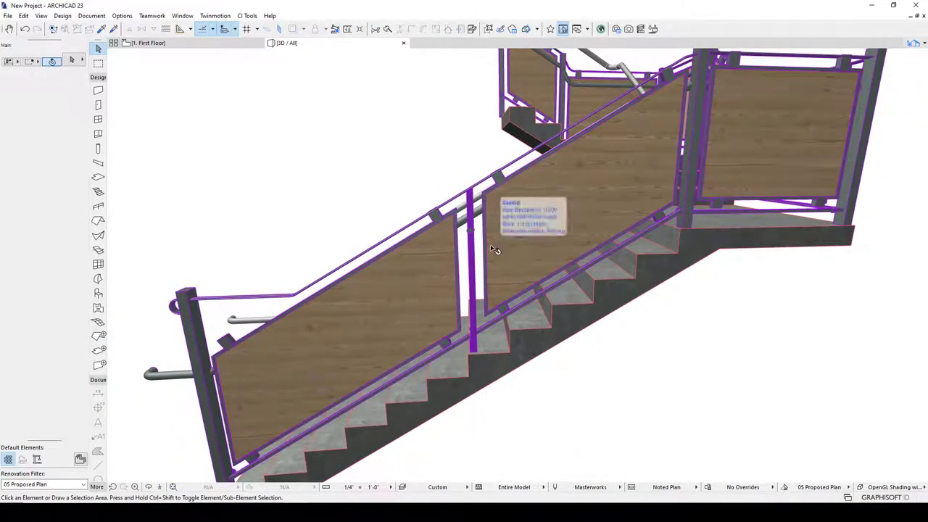
pyautogui.click(494, 250)
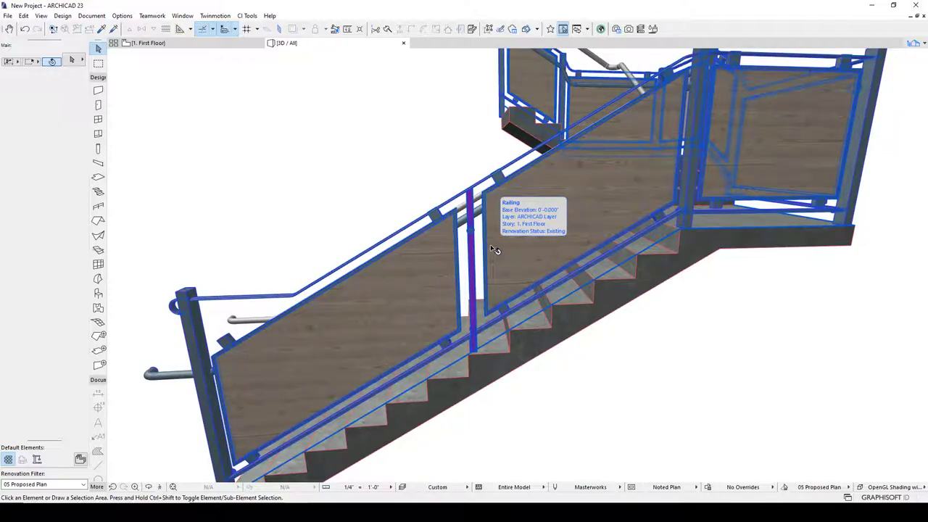
pyautogui.press('Escape')
pyautogui.keyDown('shift'); pyautogui.moveTo(486, 245); pyautogui.dragTo(892, 245, button='middle'); pyautogui.keyUp('shift')
pyautogui.keyDown('shift'); pyautogui.moveTo(611, 244); pyautogui.dragTo(708, 188, button='middle'); pyautogui.keyUp('shift')
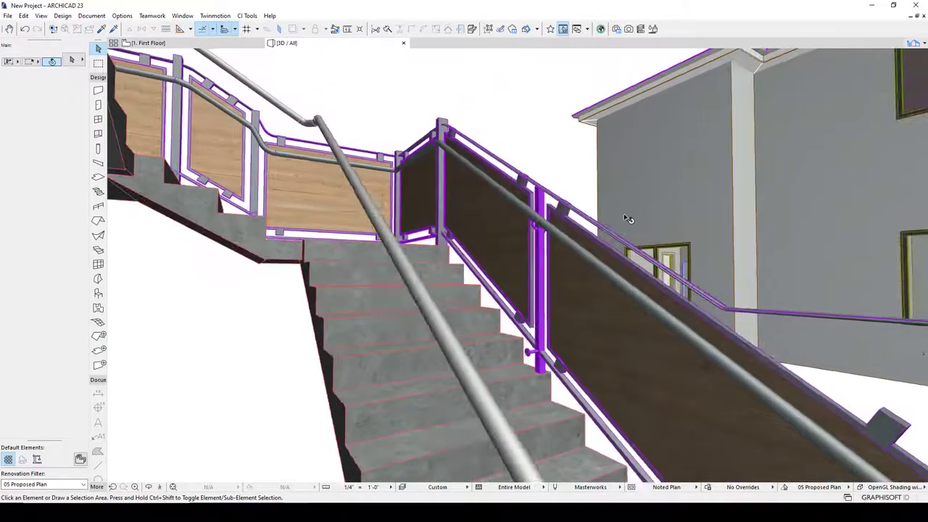
pyautogui.scroll(2, 629, 219)
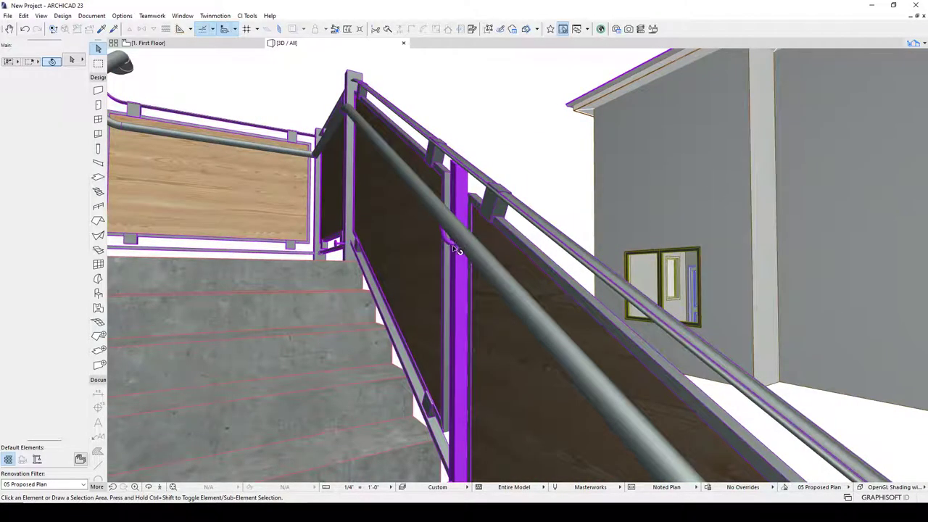
# - Assign the 05 | Stainless Steel building material to the railing's inner post and apply the settings
pyautogui.click(459, 192)
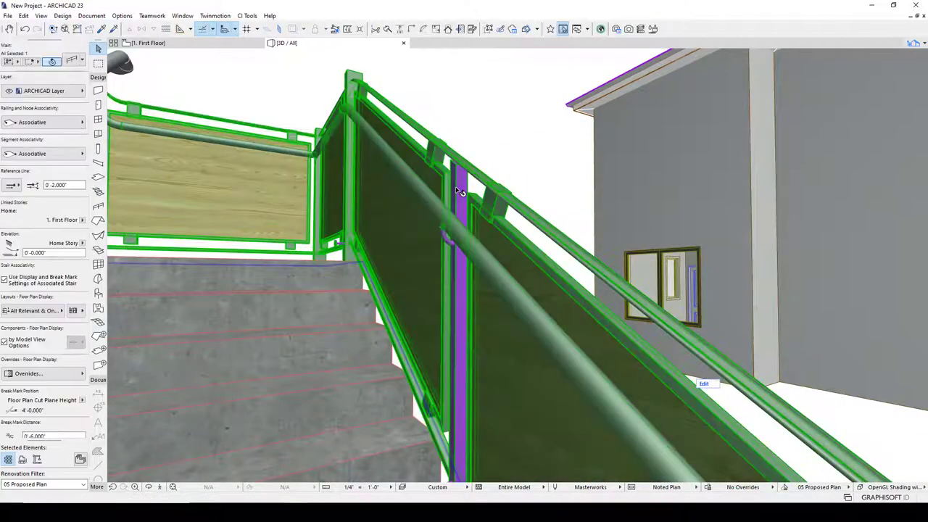
pyautogui.click(75, 62)
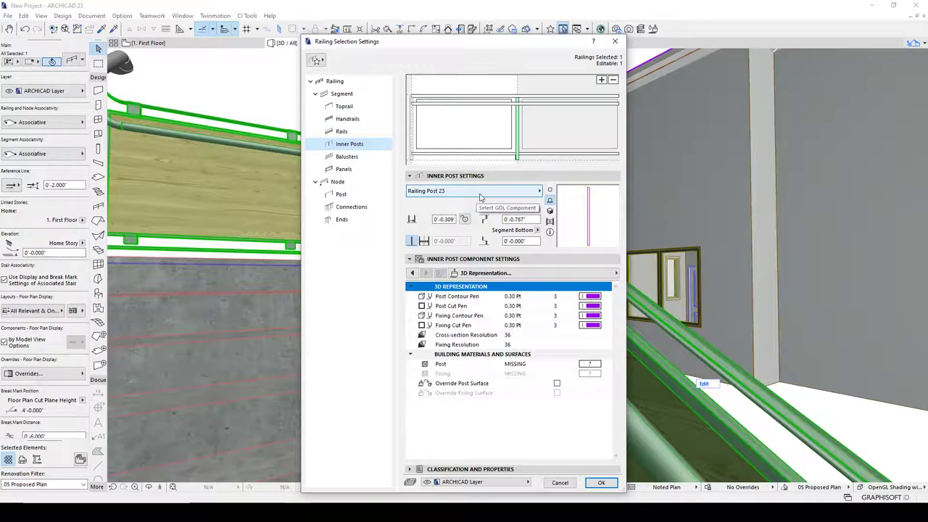
pyautogui.click(413, 273)
pyautogui.click(426, 274)
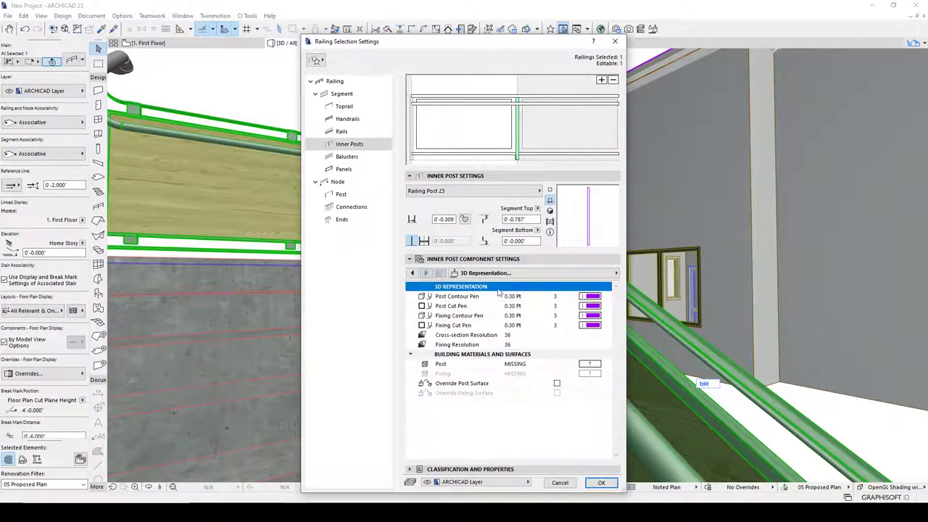
pyautogui.click(590, 364)
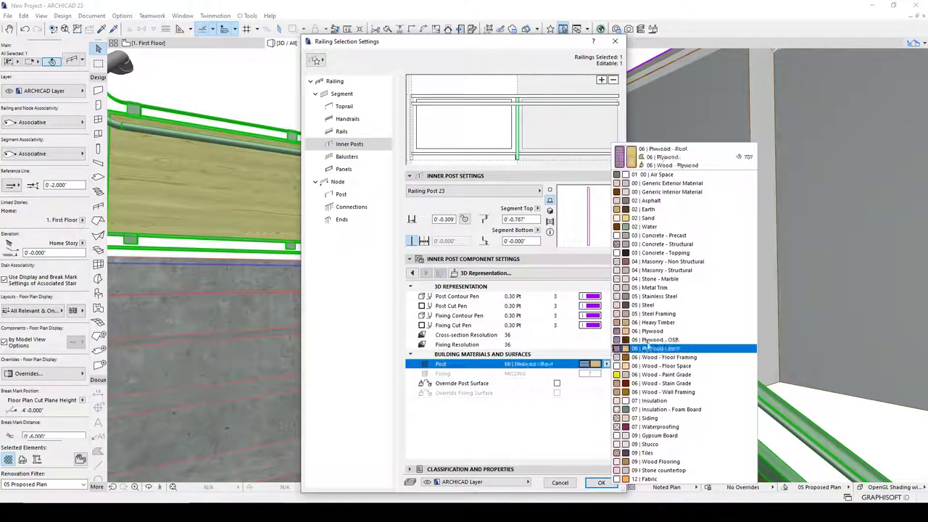
pyautogui.click(678, 297)
pyautogui.click(596, 375)
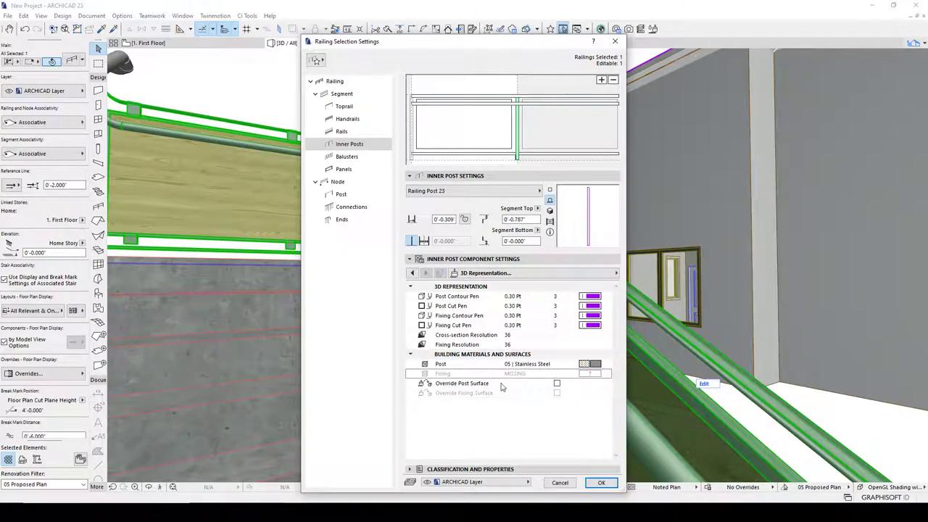
pyautogui.click(596, 483)
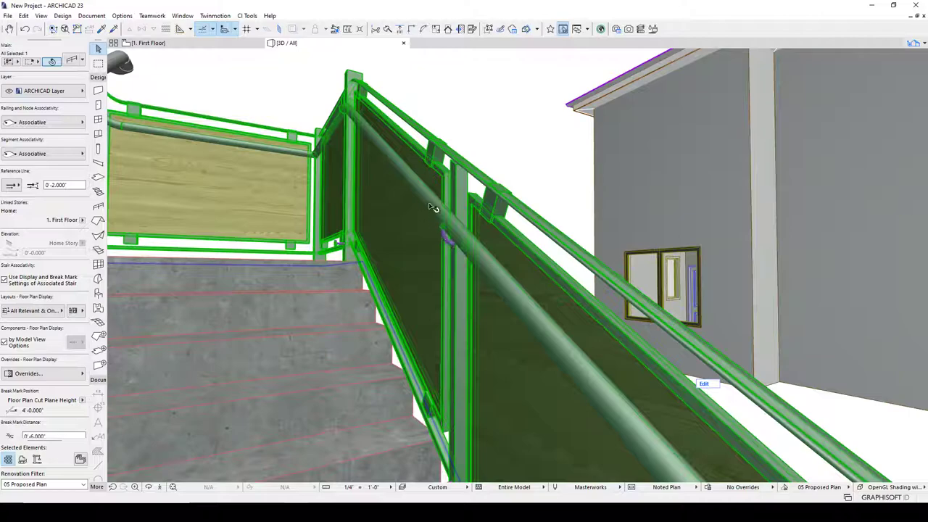
# - Assign the 05 | Stainless Steel building material to the handrail's fixing and apply the railing settings
pyautogui.doubleClick(145, 149)
pyautogui.click(350, 120)
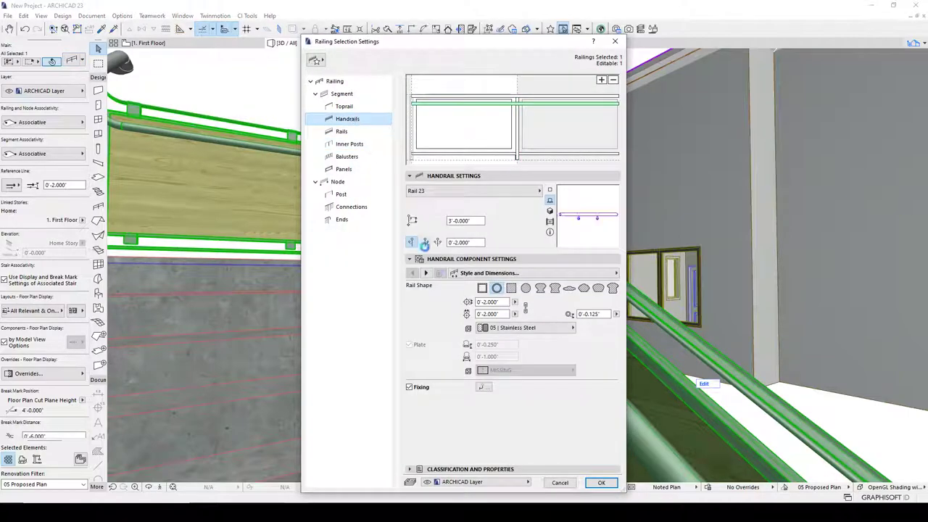
pyautogui.click(478, 389)
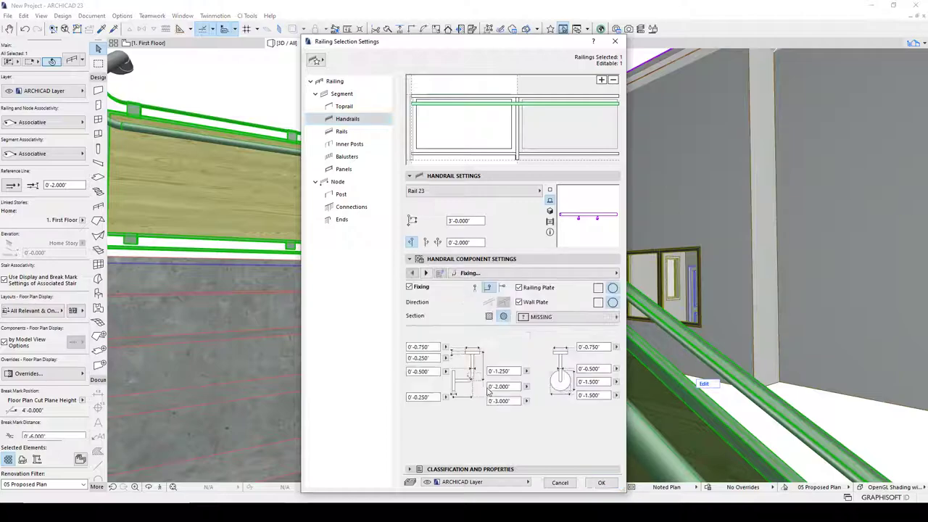
pyautogui.click(558, 317)
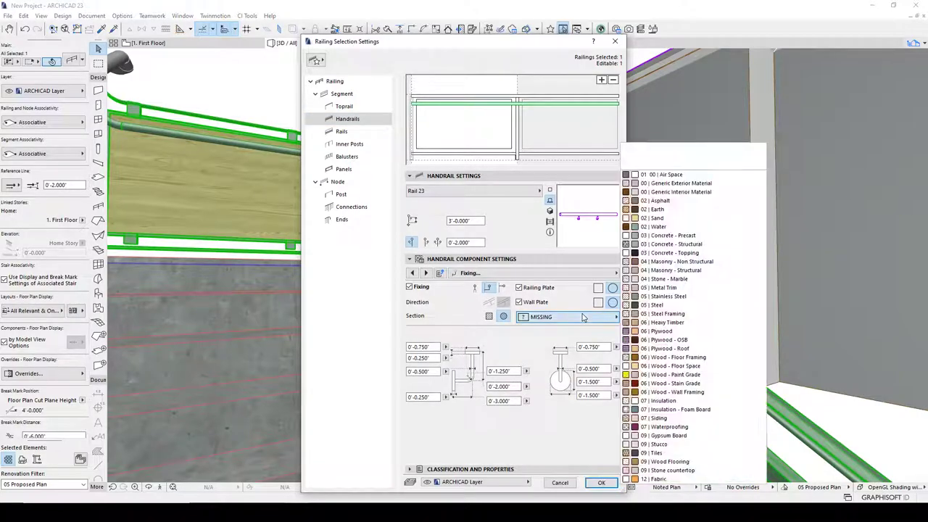
pyautogui.click(666, 296)
pyautogui.click(601, 482)
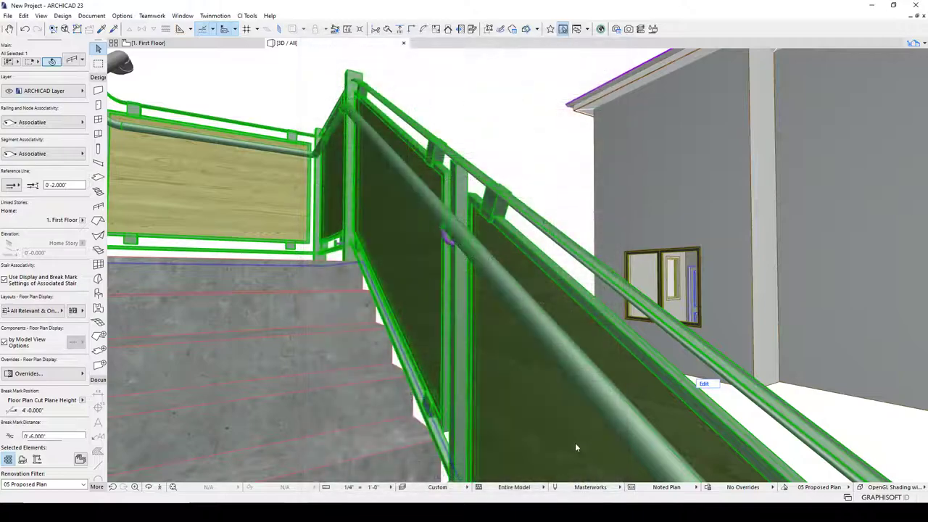
# - Select the stair railing from its outer side and enter its edit mode with only the rails displayed
pyautogui.click(517, 180)
pyautogui.scroll(-5, 517, 180)
pyautogui.keyDown('shift'); pyautogui.moveTo(464, 267); pyautogui.dragTo(188, 296, button='middle'); pyautogui.keyUp('shift')
pyautogui.scroll(3, 378, 320)
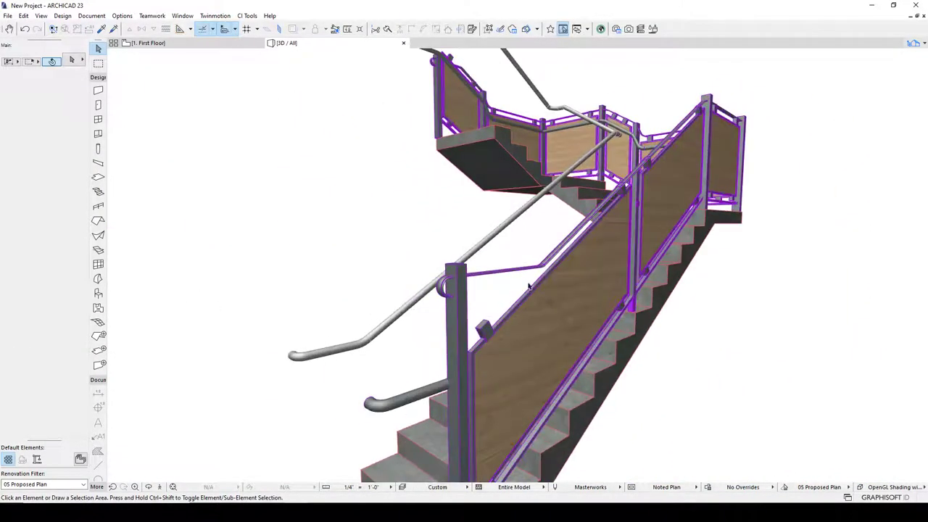
pyautogui.click(483, 277)
pyautogui.moveTo(460, 232)
pyautogui.keyDown('shift'); pyautogui.mouseDown(button='middle')
pyautogui.moveTo(516, 242)
pyautogui.moveTo(440, 269)
pyautogui.moveTo(456, 232)
pyautogui.mouseUp(button='middle'); pyautogui.keyUp('shift')
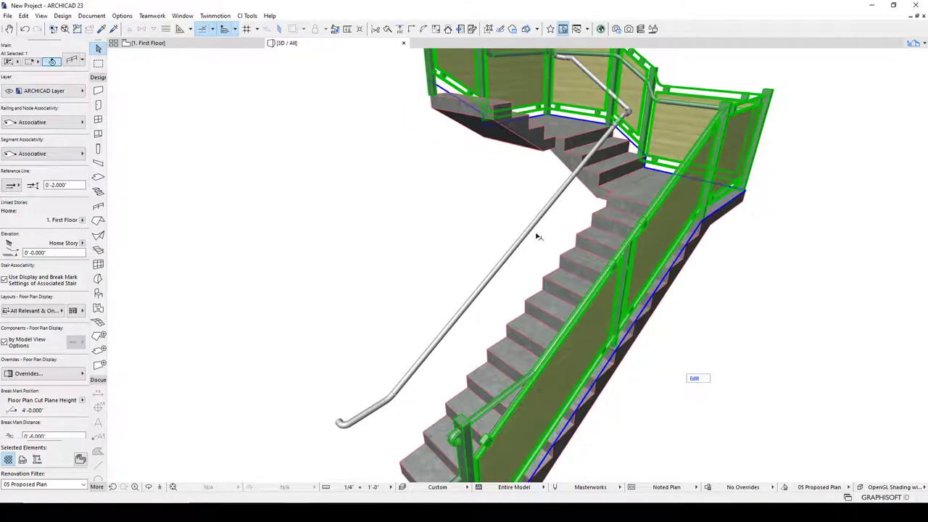
pyautogui.click(694, 379)
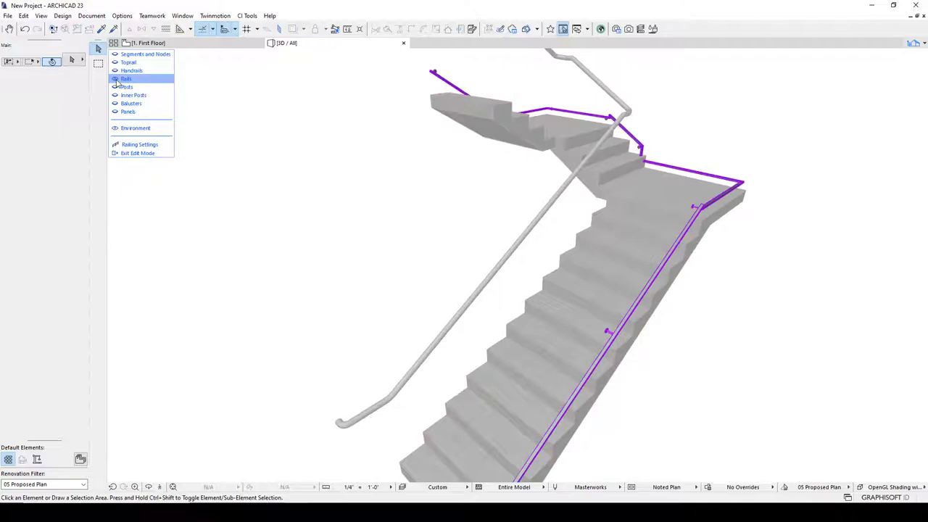
# - Try to stretch the lower flight's bottom rail from its middle, and undo the stretch
pyautogui.click(710, 204)
pyautogui.keyDown('shift'); pyautogui.moveTo(667, 301); pyautogui.dragTo(610, 265, button='middle'); pyautogui.keyUp('shift')
pyautogui.scroll(2, 609, 265)
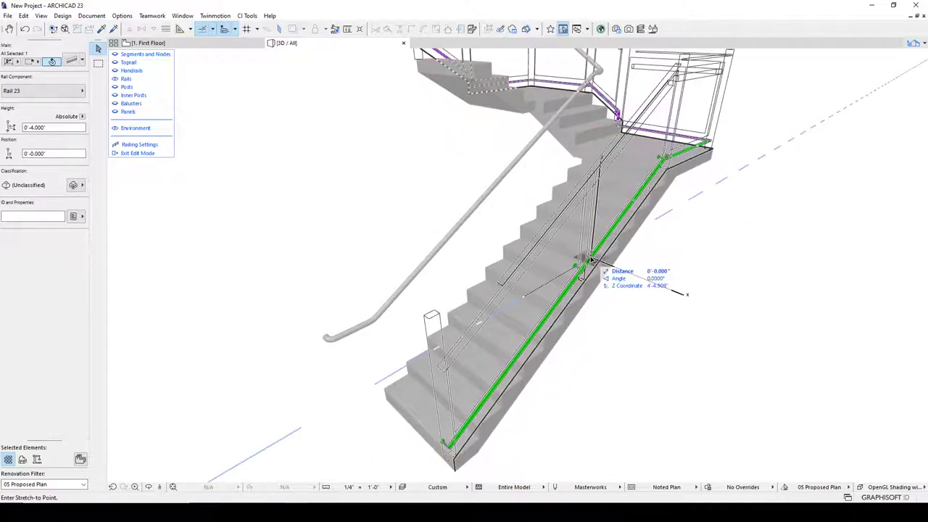
pyautogui.click(584, 272)
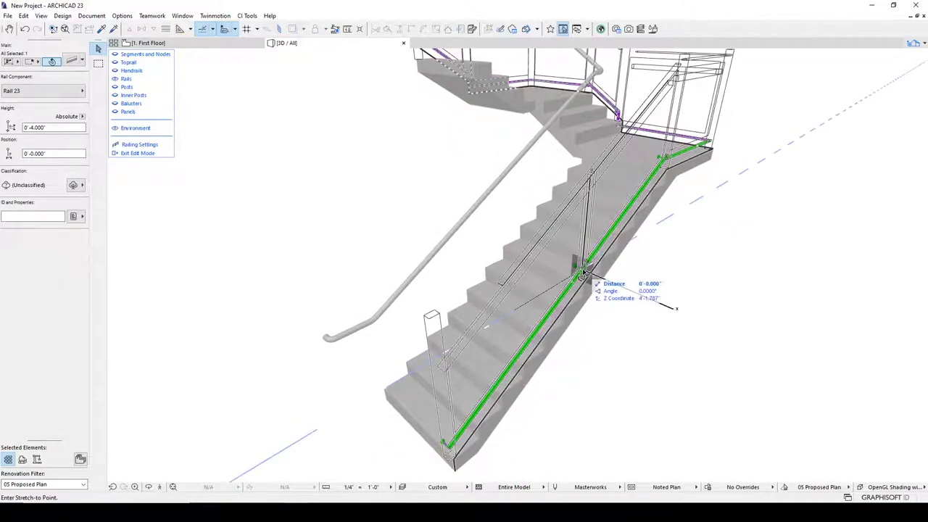
pyautogui.click(546, 259)
pyautogui.hotkey('ctrl', 'z')
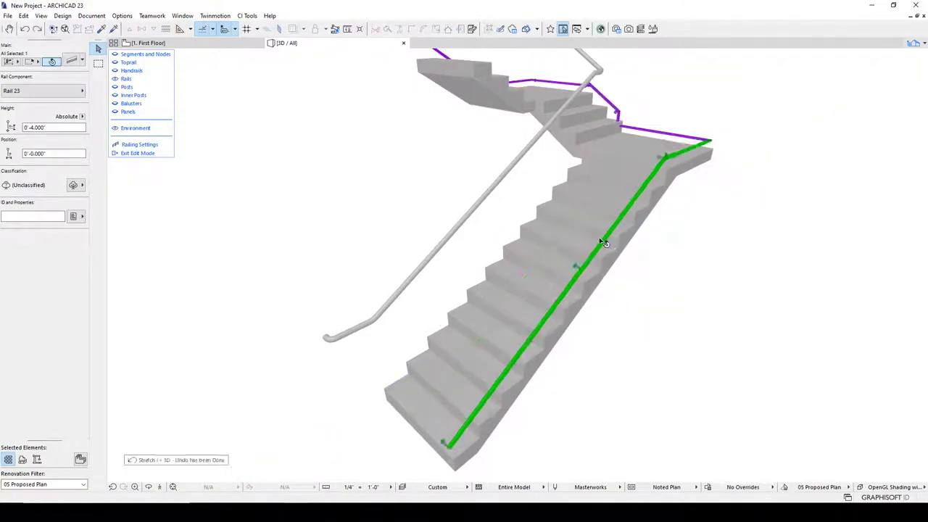
# - Stretch the lower flight's bottom rail outward from the stair to a position of about 1'-8"
pyautogui.keyDown('shift'); pyautogui.moveTo(572, 269); pyautogui.dragTo(729, 255, button='middle'); pyautogui.keyUp('shift')
pyautogui.scroll(2, 729, 256)
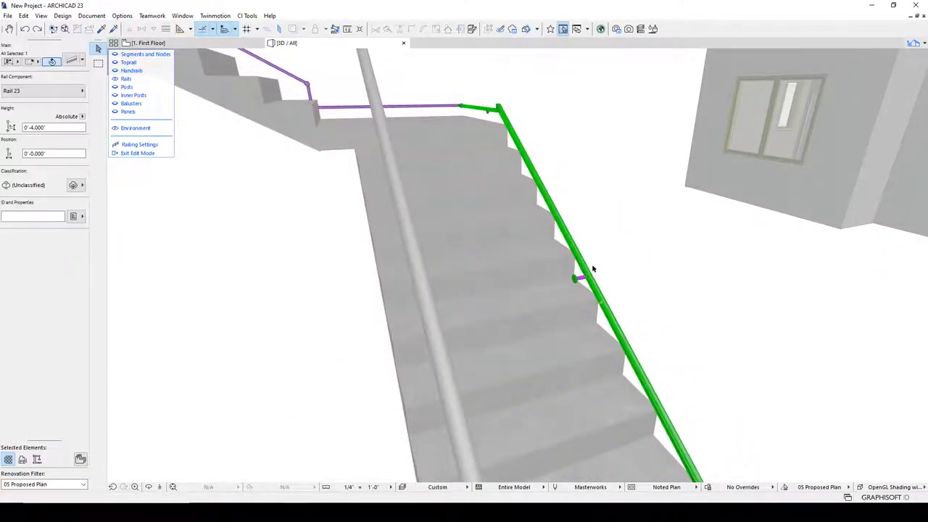
pyautogui.scroll(-4, 592, 268)
pyautogui.moveTo(593, 267); pyautogui.dragTo(543, 244, button='middle')
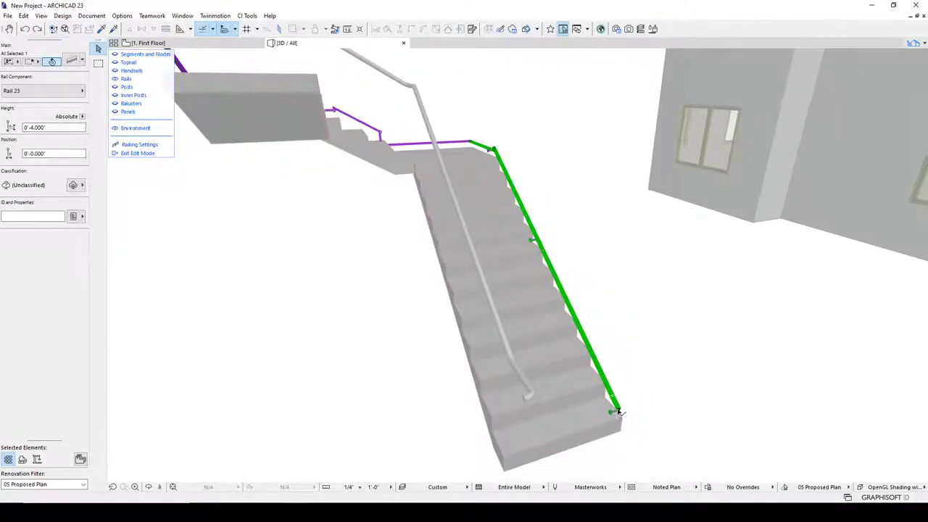
pyautogui.click(618, 412)
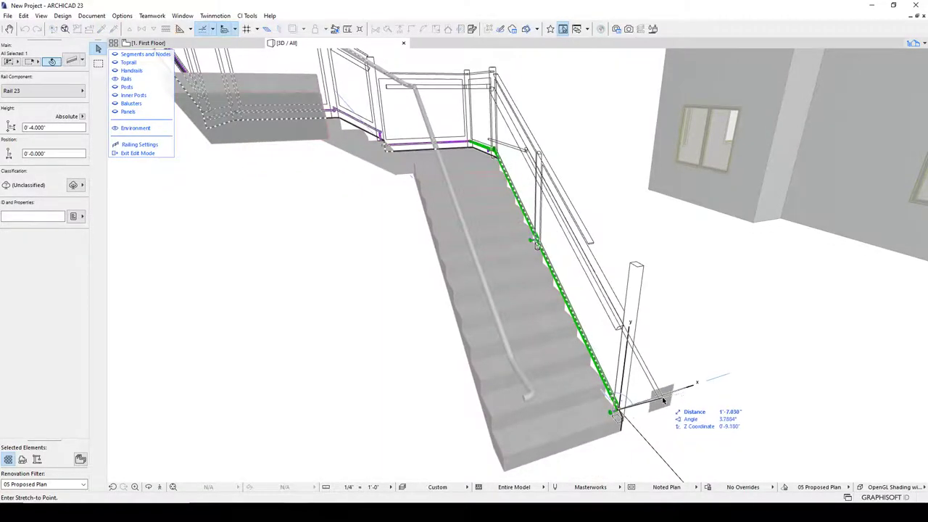
pyautogui.click(662, 397)
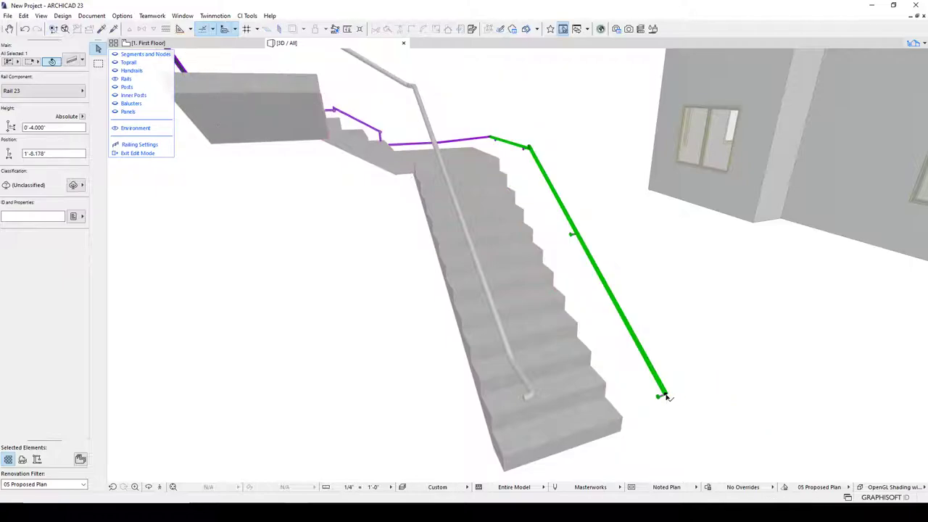
pyautogui.press('Escape')
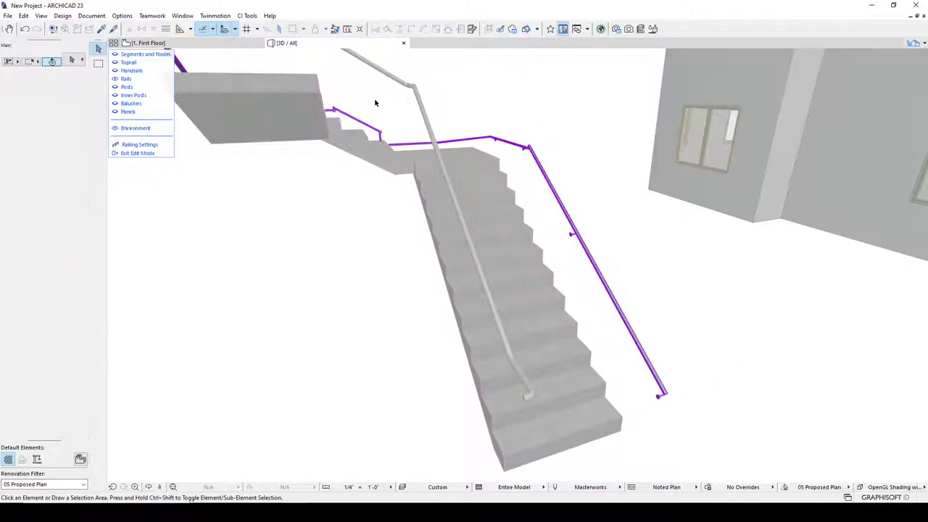
# - Undo the bottom rail's outward stretch, exit the railing's edit mode and clear the selection
pyautogui.click(138, 153)
pyautogui.keyDown('shift'); pyautogui.moveTo(631, 268); pyautogui.dragTo(491, 276, button='middle'); pyautogui.keyUp('shift')
pyautogui.hotkey('ctrl', 'z')
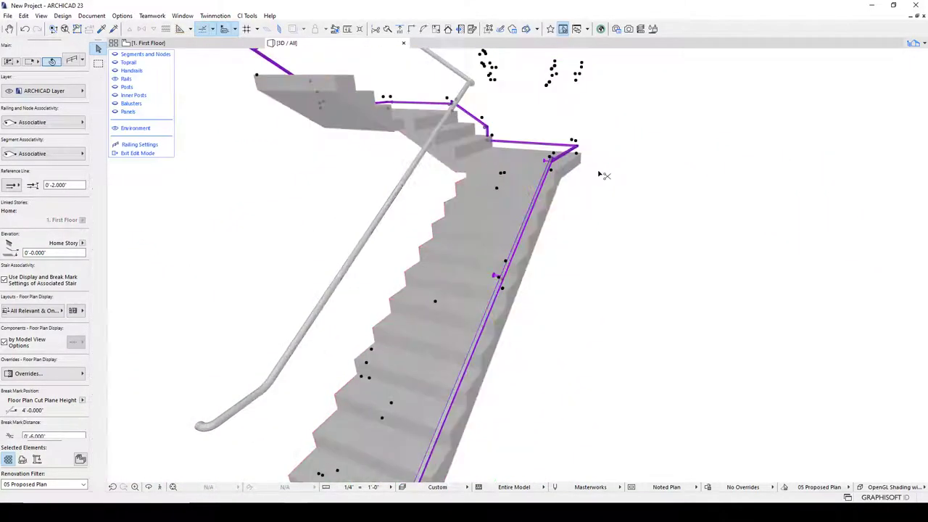
pyautogui.hotkey('ctrl', 'z')
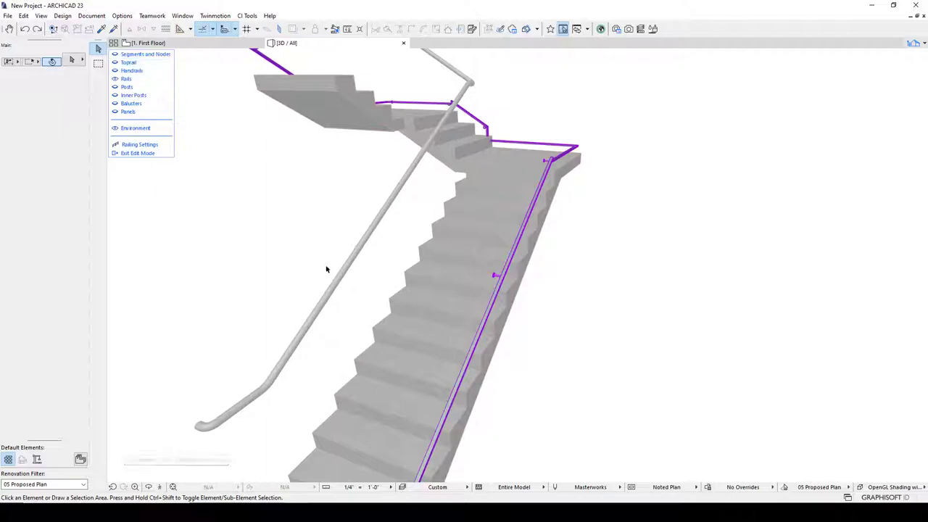
pyautogui.click(137, 153)
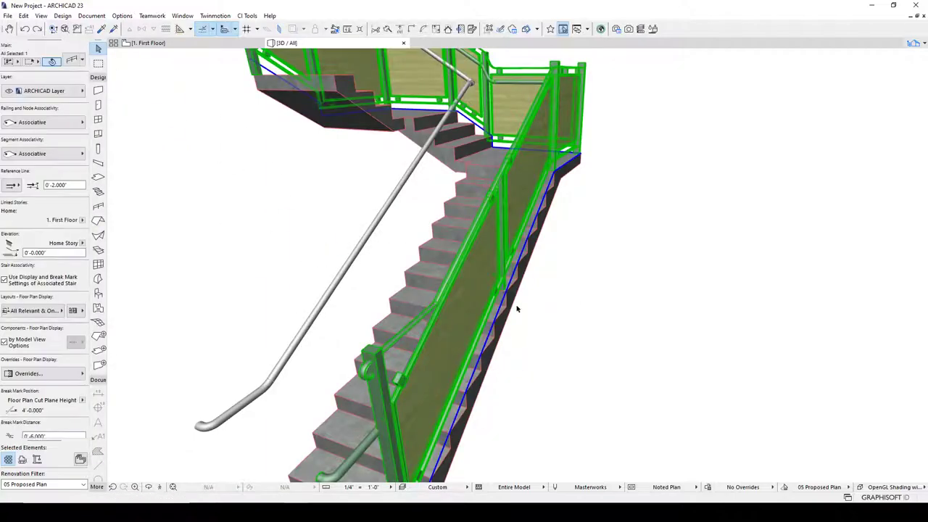
pyautogui.press('Escape')
# - Enter the railing's edit mode with the toprail's lower end by the bottom post in view
pyautogui.keyDown('shift'); pyautogui.moveTo(465, 293); pyautogui.dragTo(365, 277, button='middle'); pyautogui.keyUp('shift')
pyautogui.scroll(3, 365, 277)
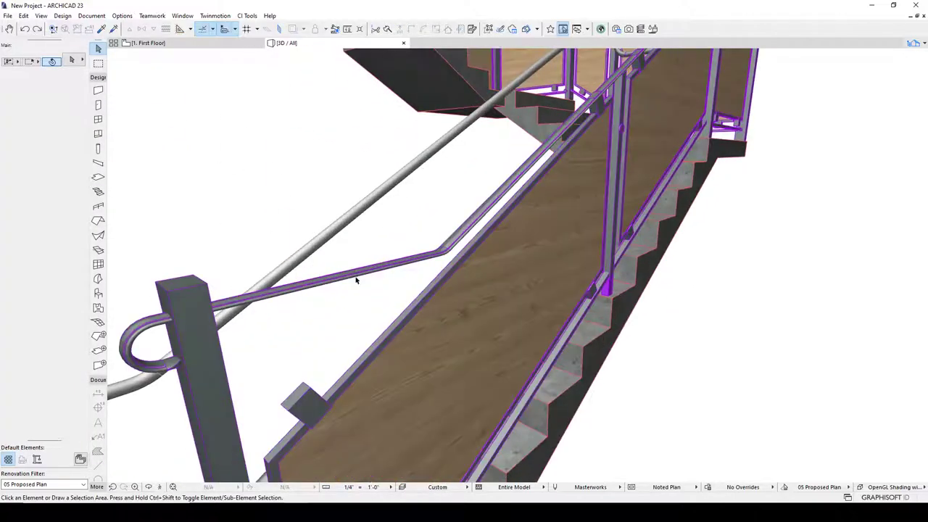
pyautogui.click(355, 276)
pyautogui.moveTo(557, 237); pyautogui.dragTo(572, 232, button='middle')
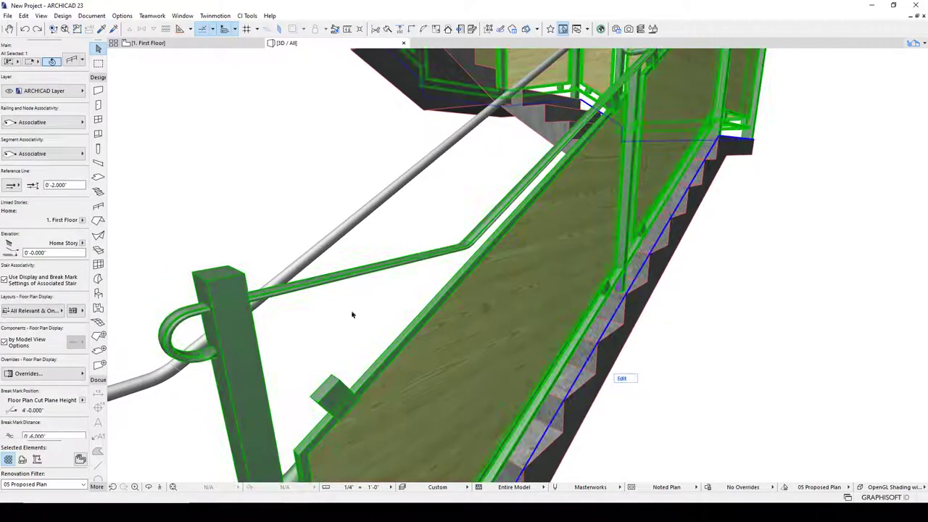
pyautogui.scroll(-2, 332, 312)
pyautogui.press('Escape')
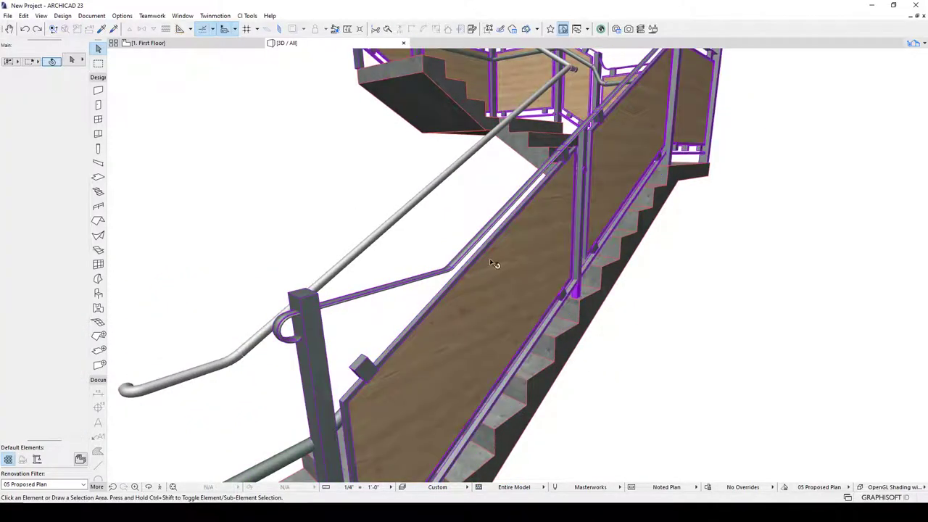
pyautogui.click(454, 270)
pyautogui.click(606, 382)
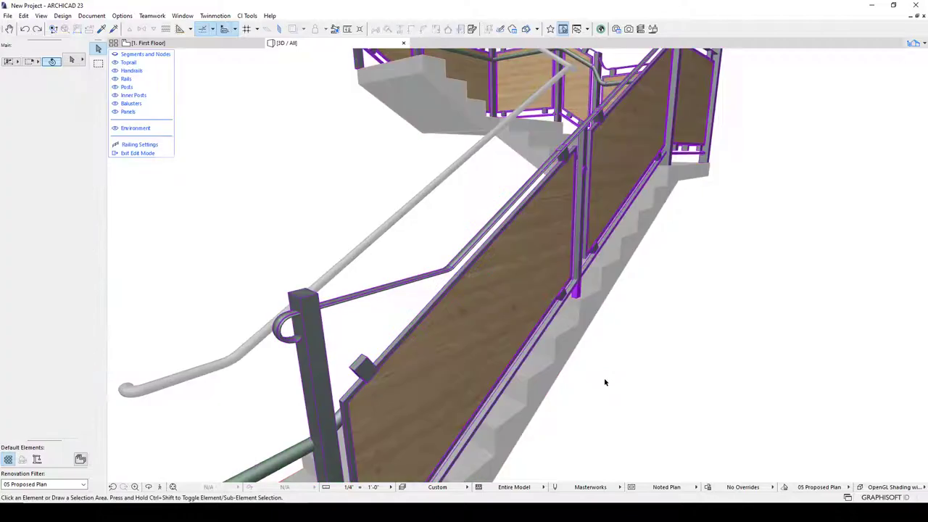
# - Set the extension length of the toprail's lower full-return end to 5'
pyautogui.click(288, 322)
pyautogui.click(287, 319)
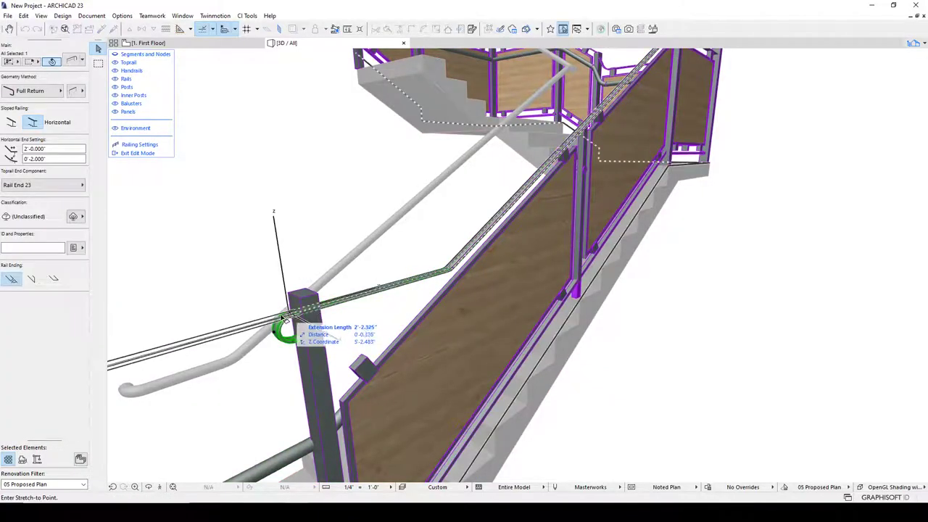
pyautogui.press('Tab')
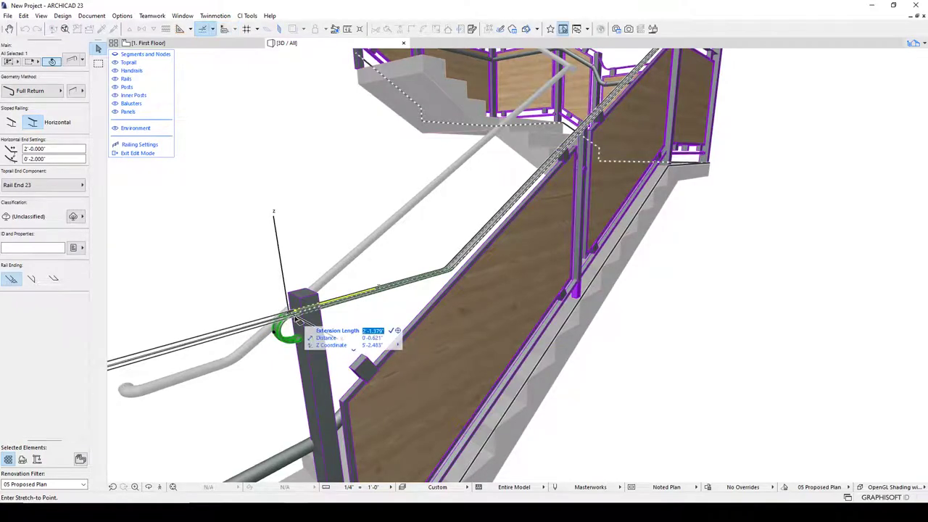
pyautogui.write('5')
pyautogui.press('Return')
pyautogui.scroll(-2, 358, 285)
pyautogui.moveTo(359, 286); pyautogui.dragTo(436, 285, button='middle')
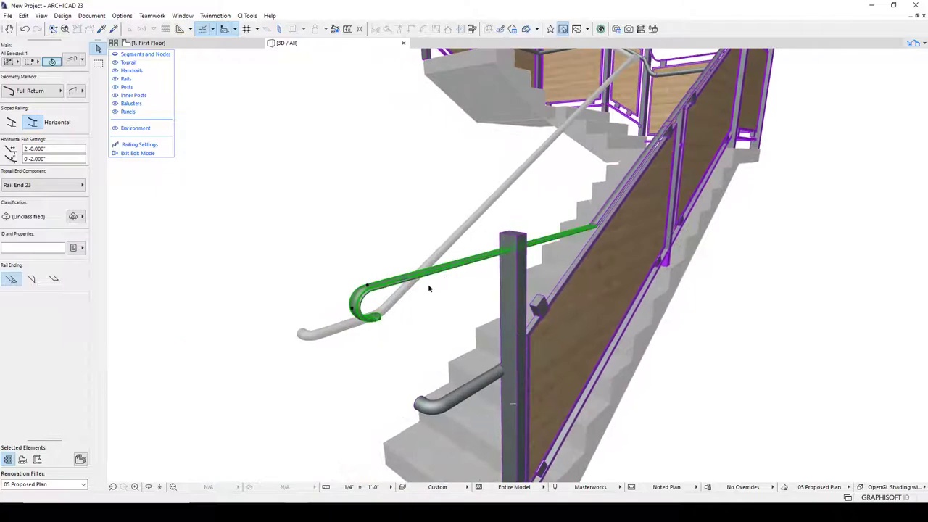
# - Enlarge the bend radius of the toprail's lower full-return end, and reduce it slightly to refine the curve
pyautogui.click(352, 310)
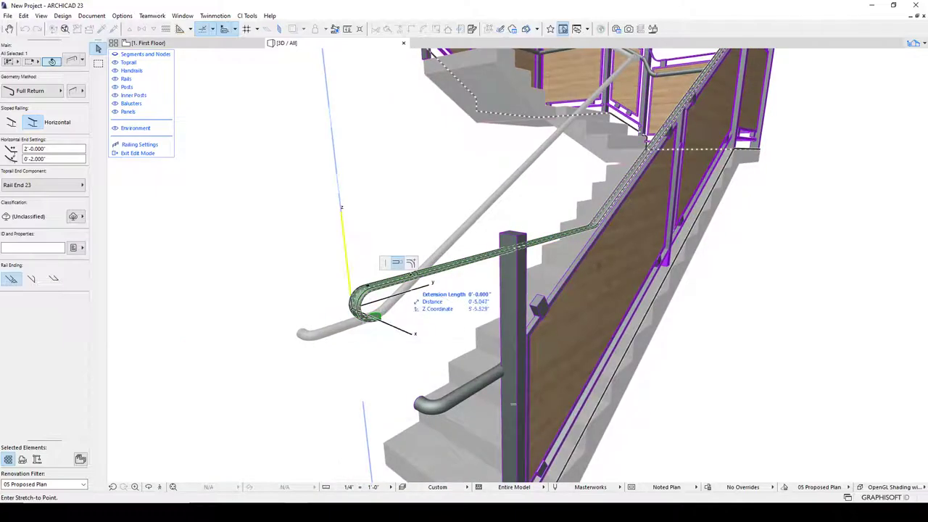
pyautogui.click(411, 264)
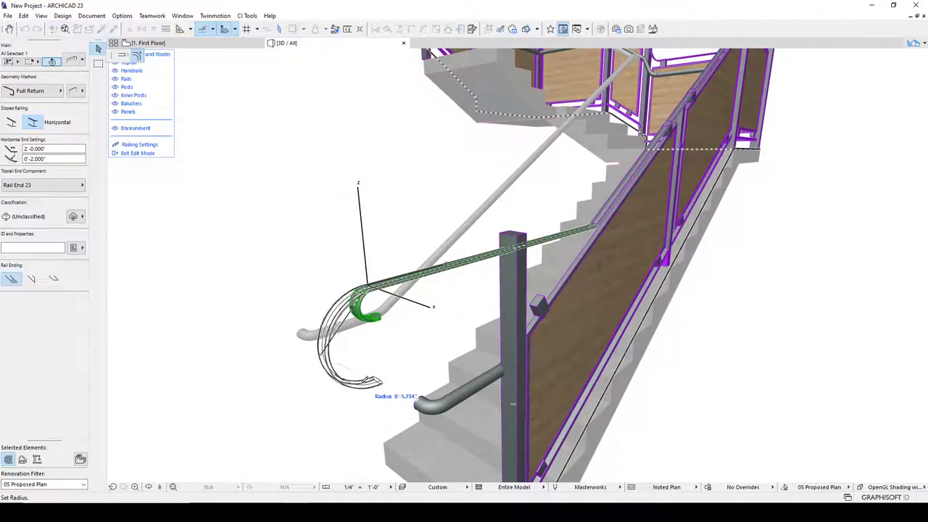
pyautogui.click(373, 362)
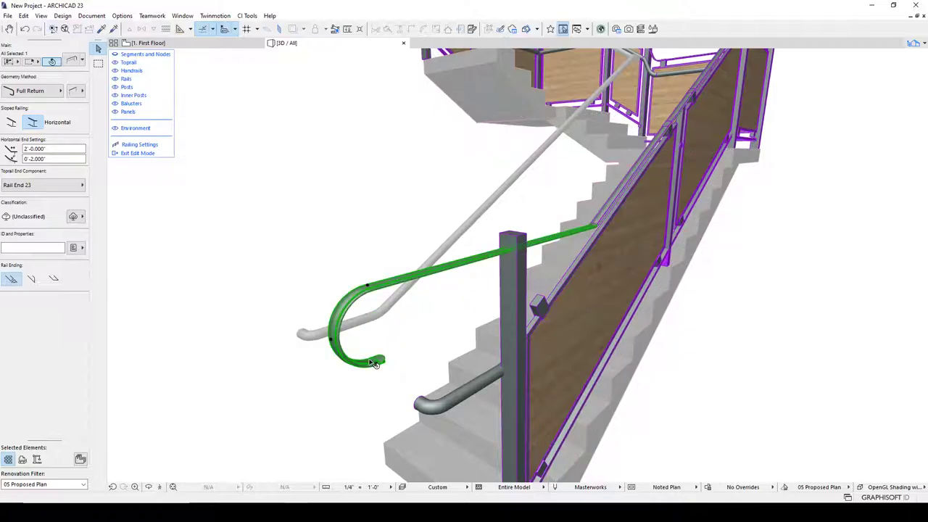
pyautogui.click(332, 341)
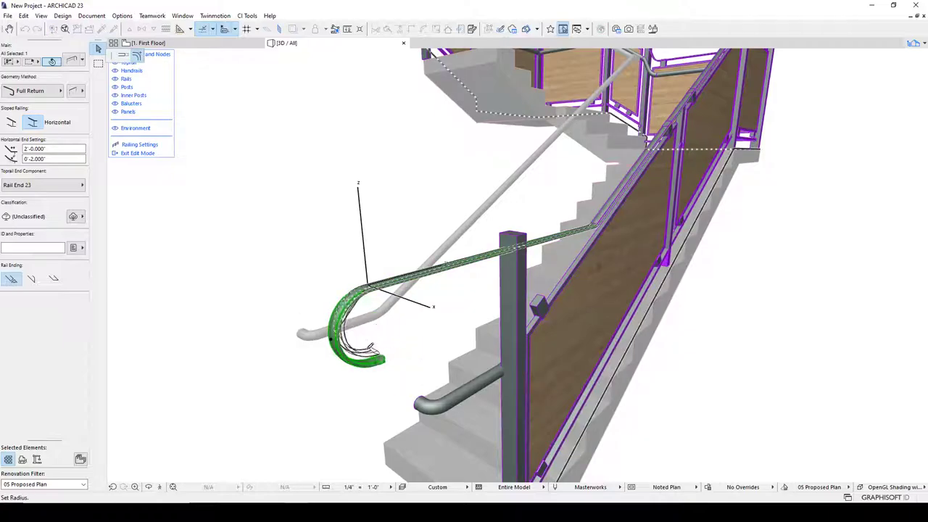
pyautogui.click(372, 295)
# - Set the extension length of the toprail's lower end to 3' and exit the railing's edit mode
pyautogui.click(372, 295)
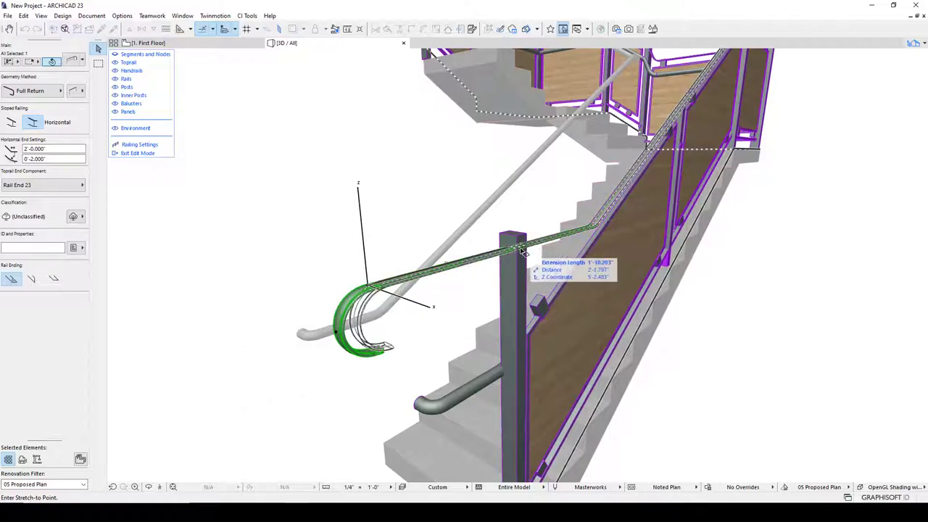
pyautogui.press('Tab')
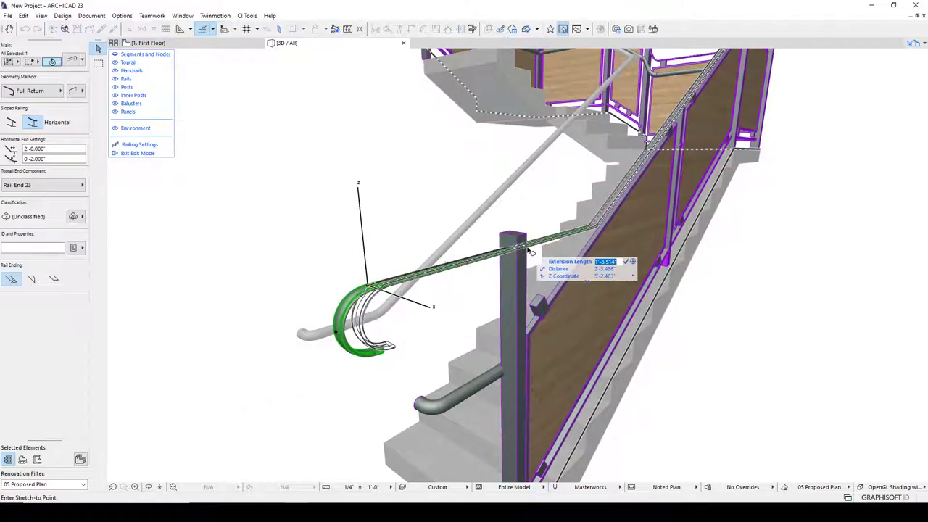
pyautogui.write('3')
pyautogui.press('Return')
pyautogui.press('Escape')
pyautogui.press('Escape')
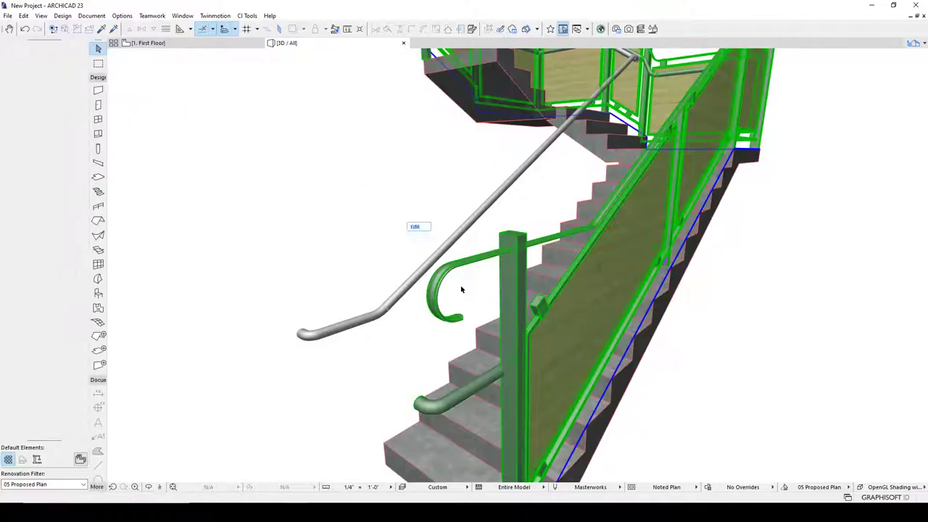
# - Enter the edit mode of the stair railing with the toprail's lower return end in view
pyautogui.click(465, 288)
pyautogui.scroll(5, 332, 257)
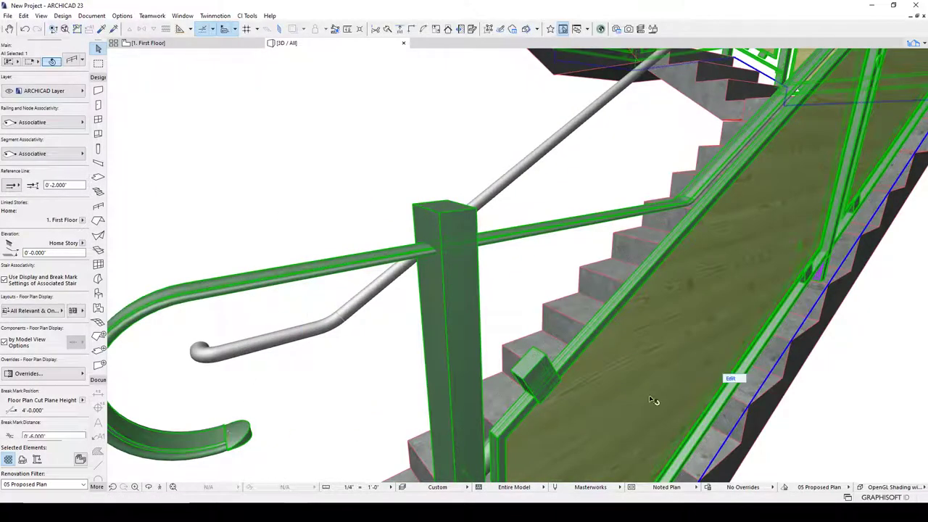
pyautogui.click(735, 379)
pyautogui.press('Escape')
pyautogui.click(218, 438)
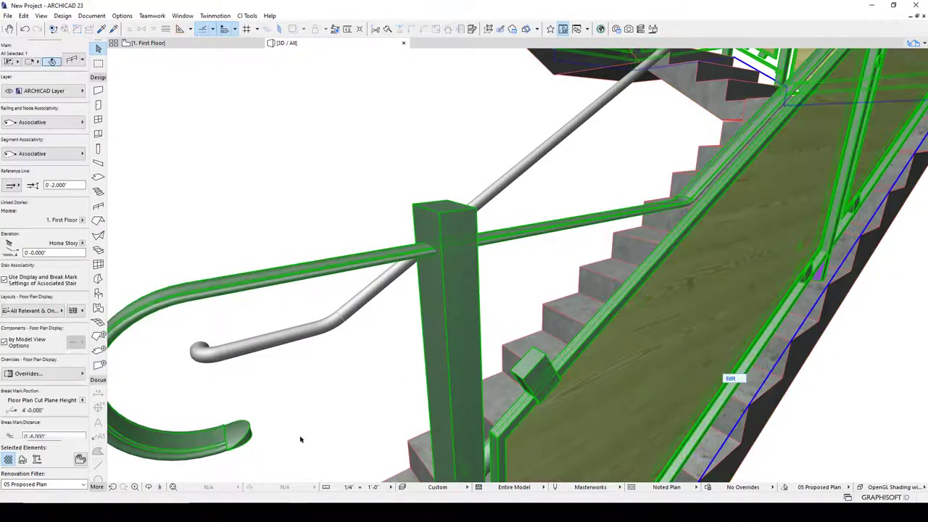
pyautogui.click(743, 378)
pyautogui.moveTo(222, 422); pyautogui.dragTo(299, 376, button='middle')
# - Lengthen the straight tail of the toprail's lower full-return end toward the post, and leave the railing's edit mode
pyautogui.click(584, 233)
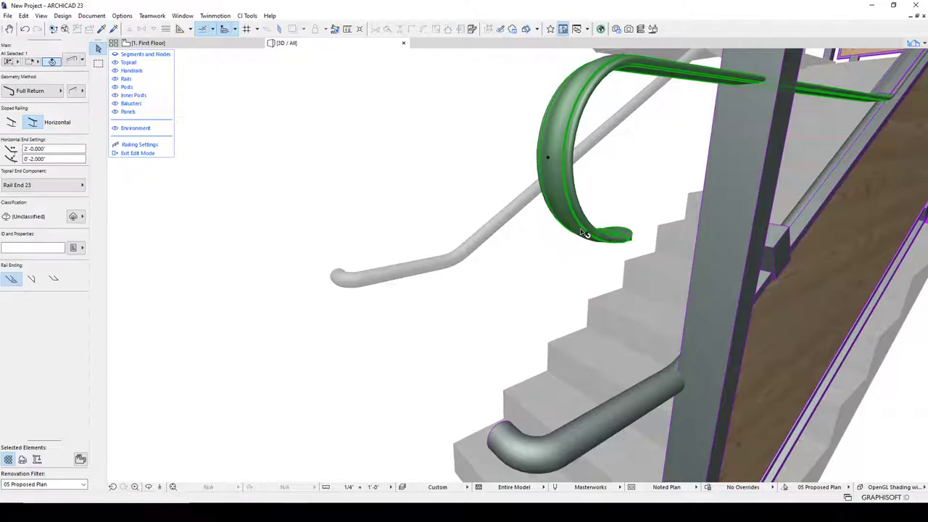
pyautogui.click(611, 241)
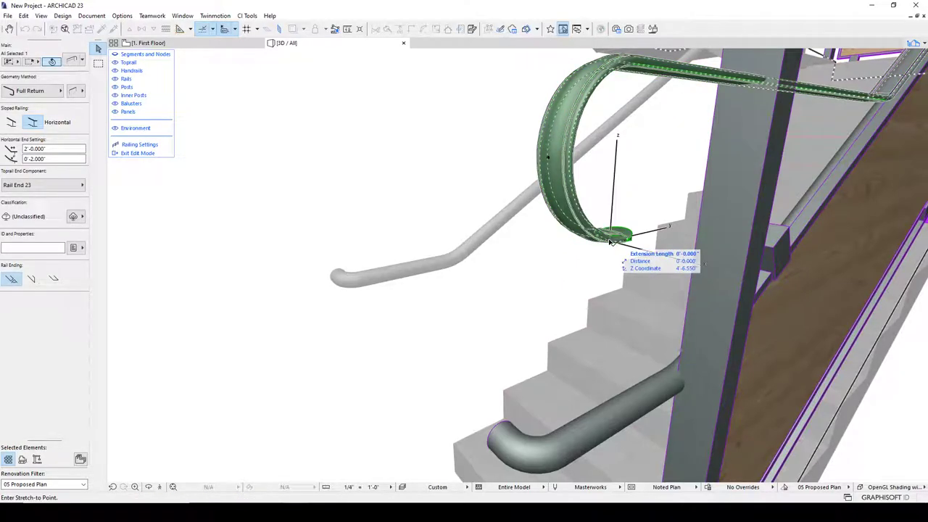
pyautogui.click(651, 233)
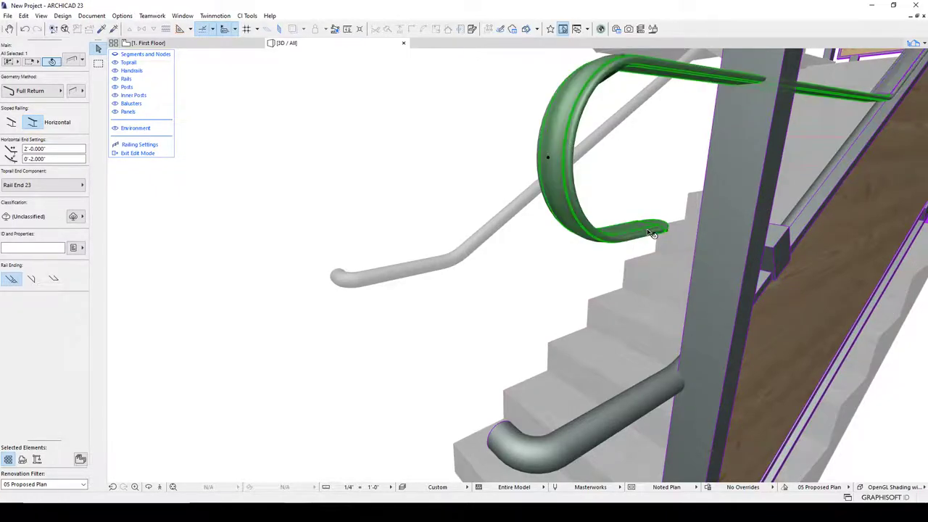
pyautogui.press('Escape')
pyautogui.press('Escape')
pyautogui.keyDown('shift'); pyautogui.moveTo(593, 258); pyautogui.dragTo(357, 245, button='middle'); pyautogui.keyUp('shift')
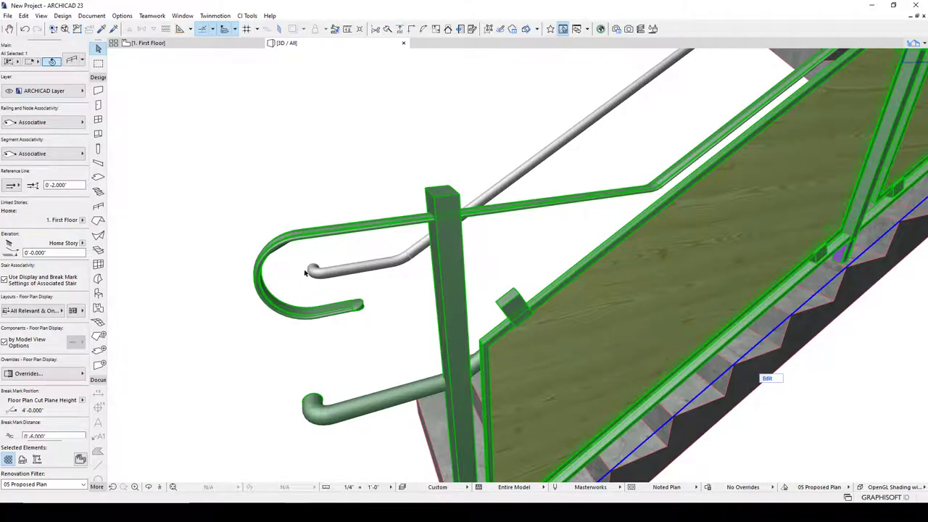
# - Open the selected railing's settings at the node's end settings for the toprail
pyautogui.rightClick(312, 239)
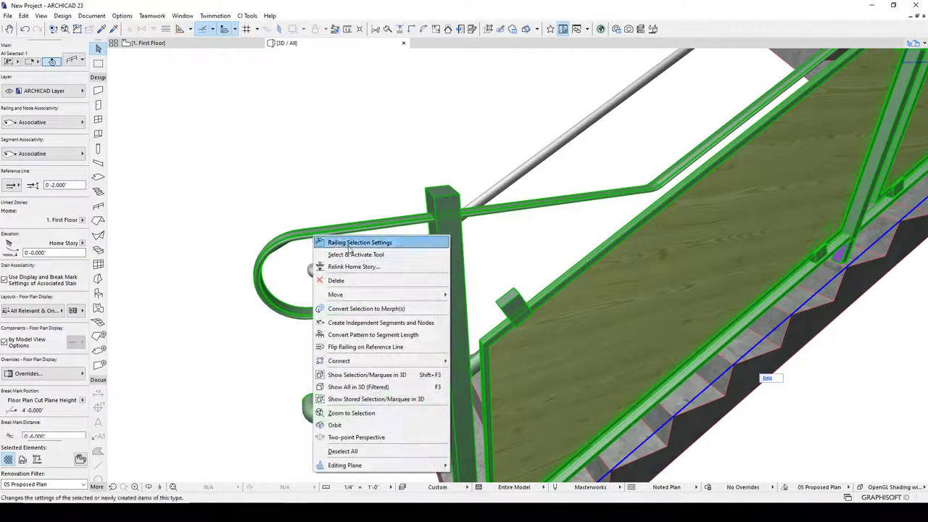
pyautogui.click(354, 246)
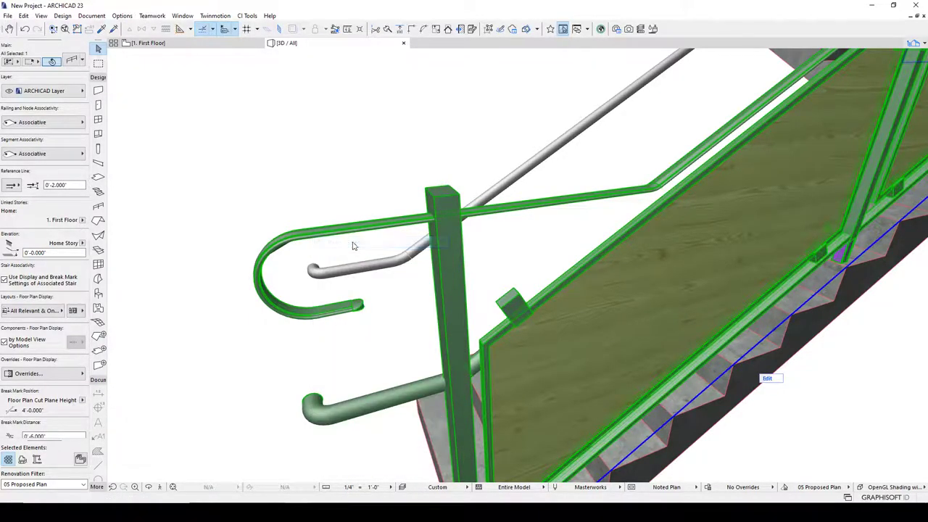
pyautogui.click(341, 219)
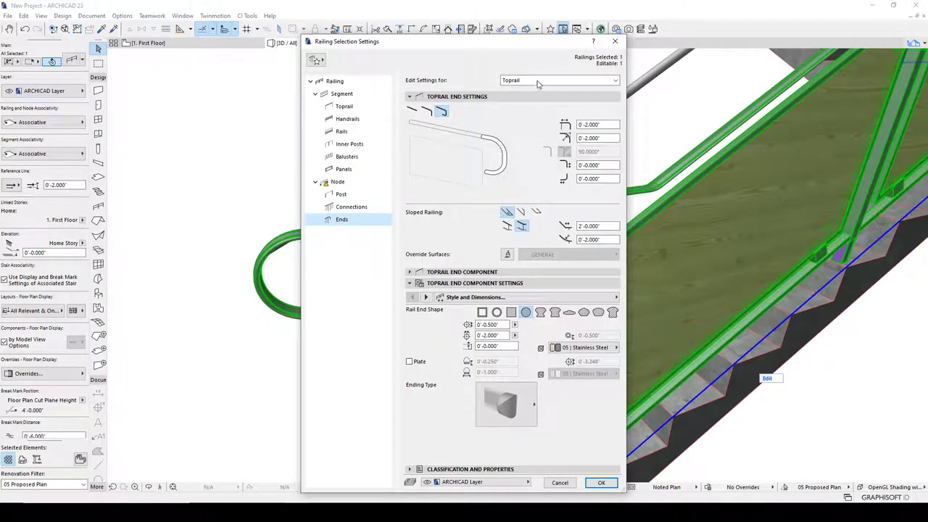
pyautogui.click(537, 82)
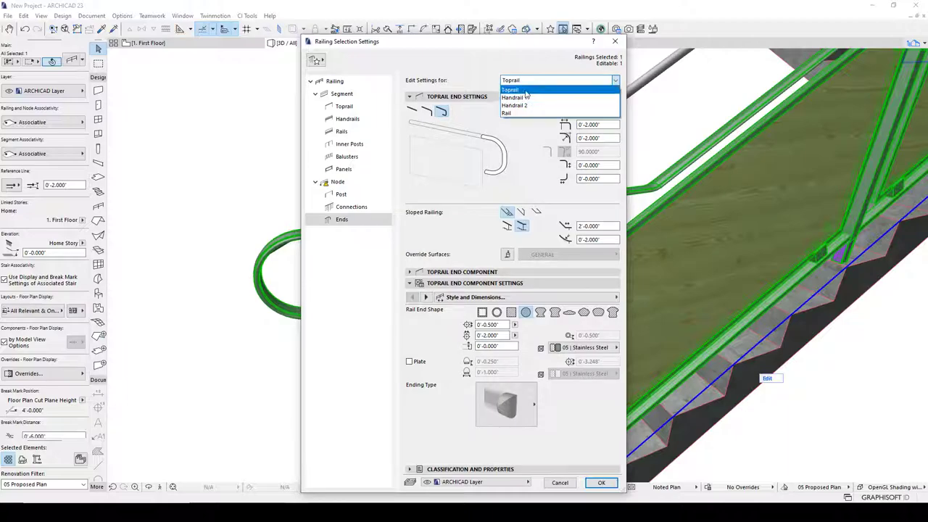
pyautogui.click(526, 90)
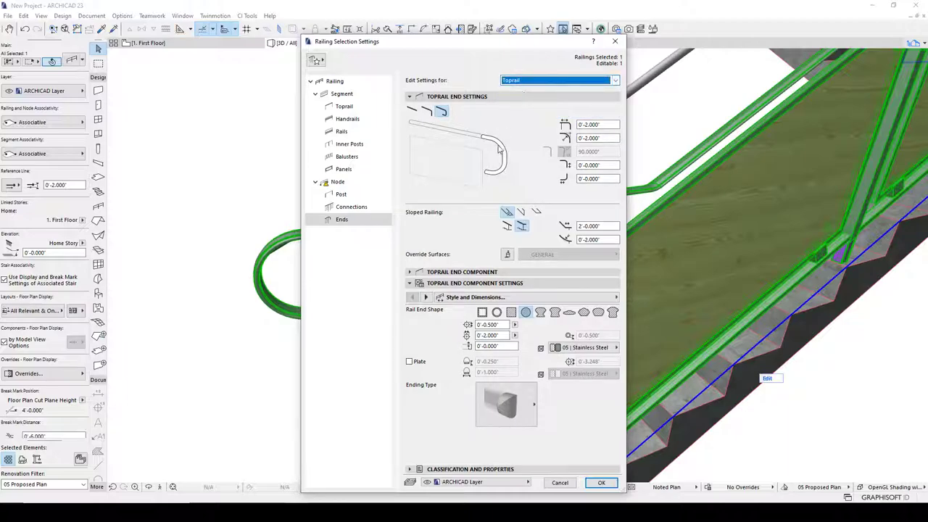
# - Try the straight and single-bend end types for the toprail against the full return, and go back to the full return
pyautogui.click(428, 113)
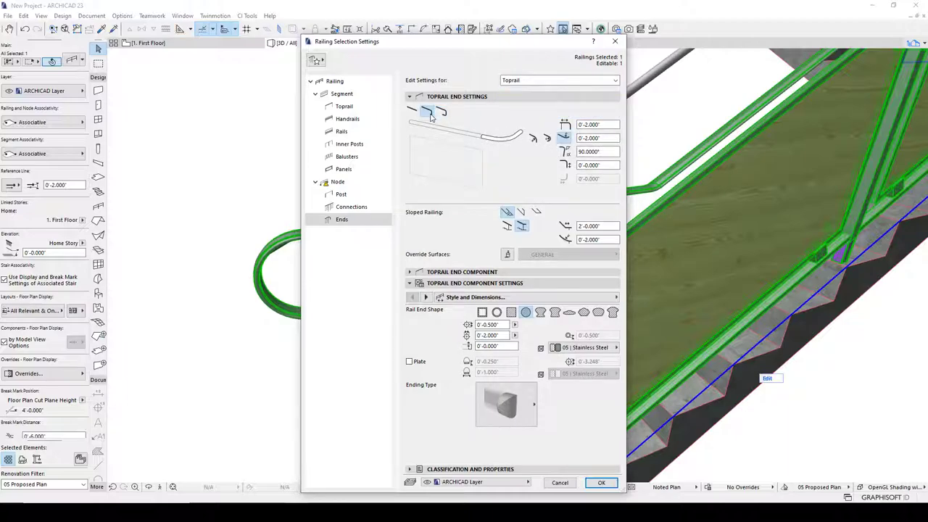
pyautogui.click(412, 110)
pyautogui.click(427, 113)
pyautogui.click(441, 112)
pyautogui.click(428, 113)
pyautogui.click(412, 111)
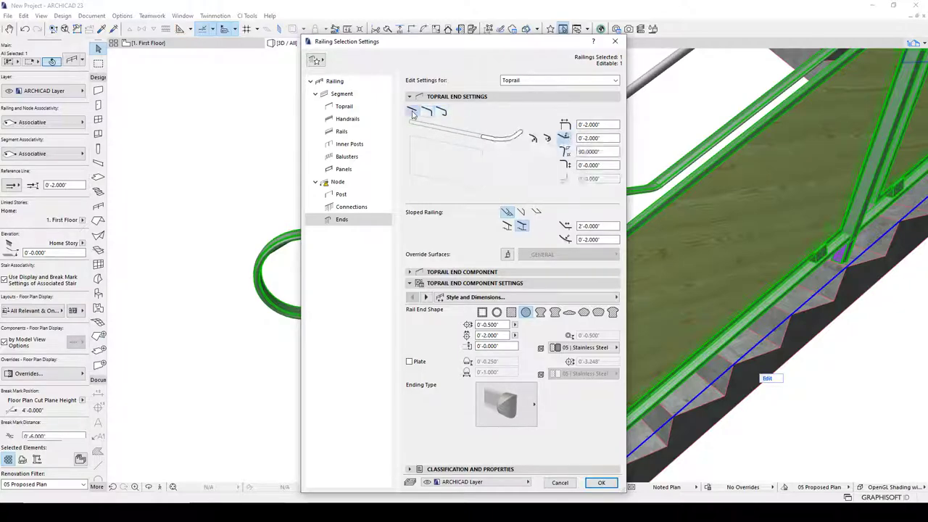
pyautogui.click(427, 112)
pyautogui.click(442, 112)
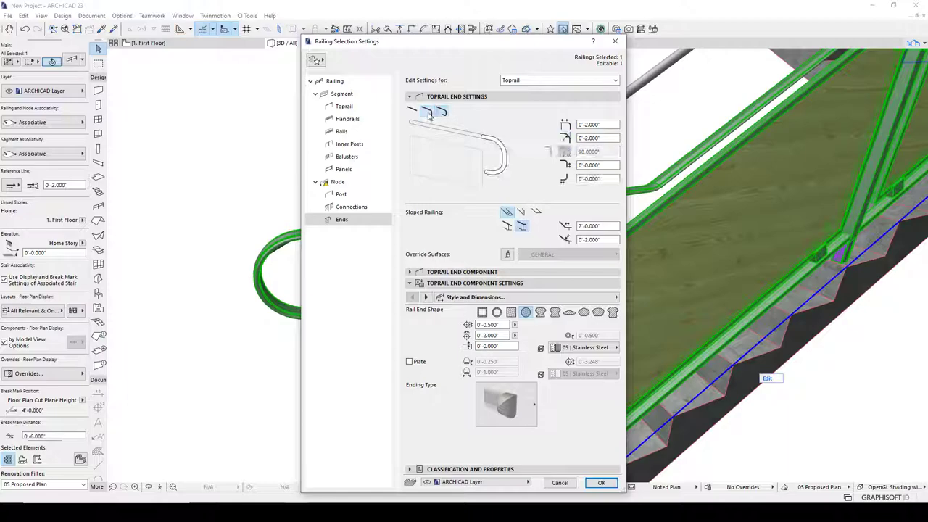
# - Set the toprail full-return end's bend radius to 0 and the length of its downward section to 4"
pyautogui.click(596, 138)
pyautogui.write('0')
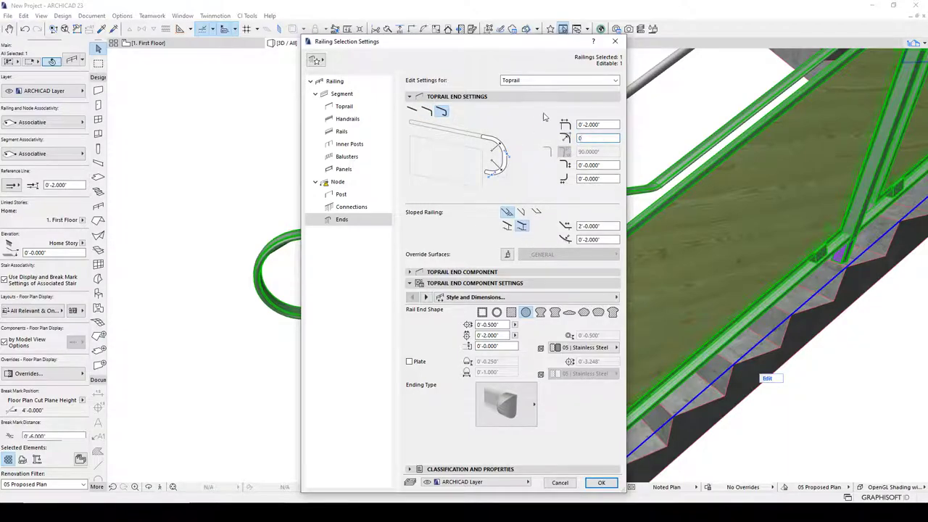
pyautogui.click(611, 124)
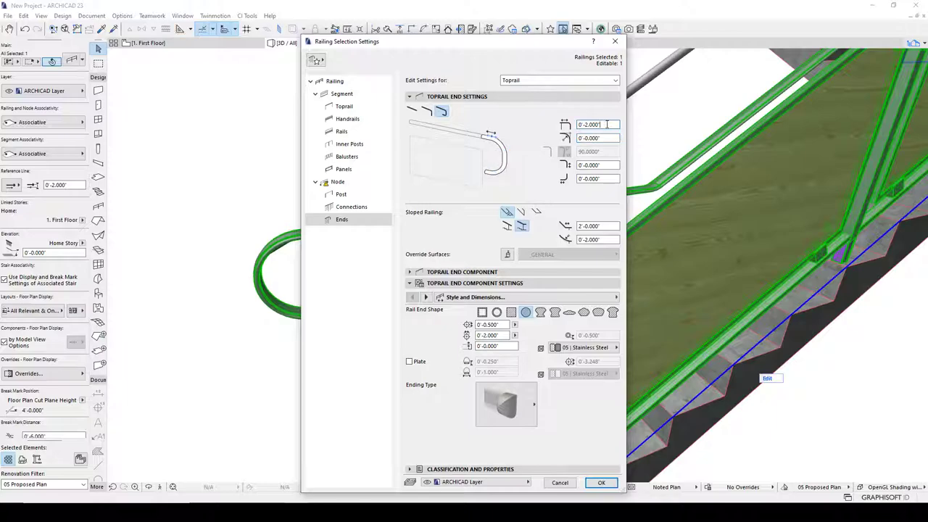
pyautogui.click(611, 165)
pyautogui.click(593, 178)
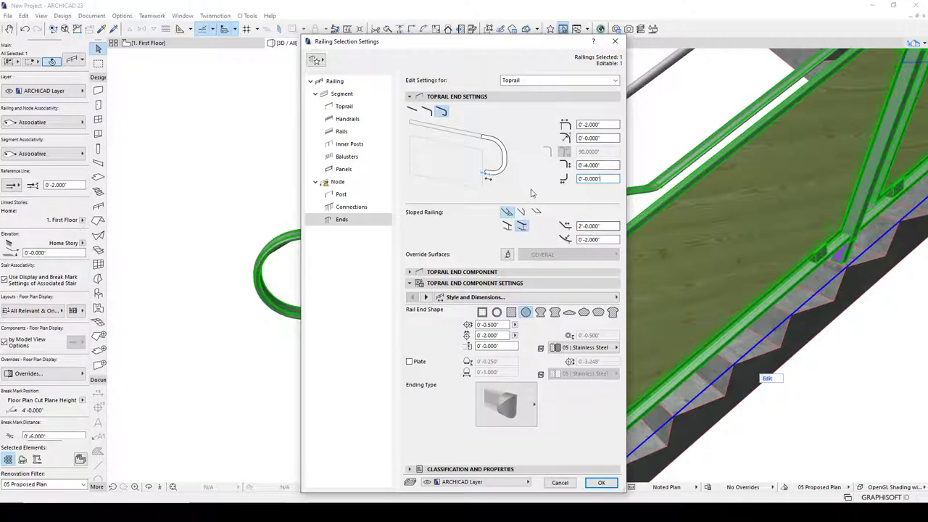
# - Keep the toprail's end horizontal on sloped railing, set its horizontal length to 8", and apply the railing settings
pyautogui.click(509, 227)
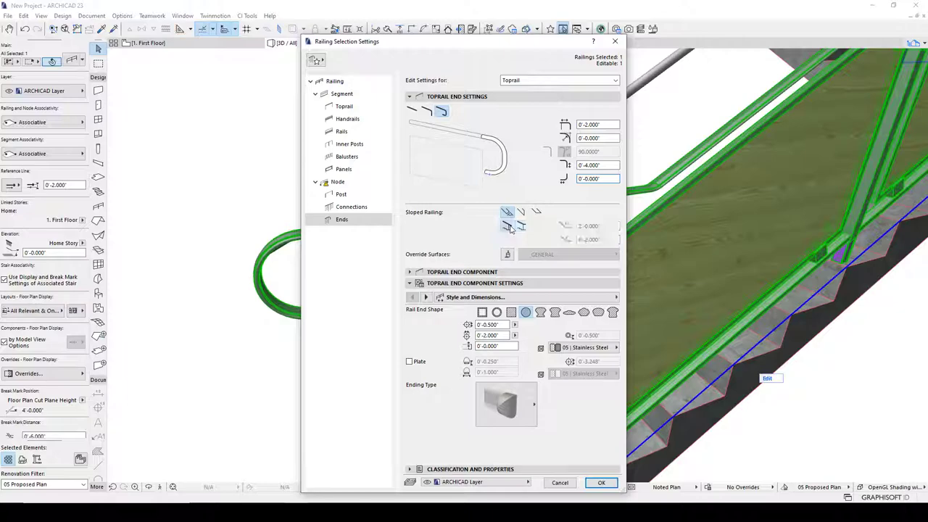
pyautogui.click(523, 227)
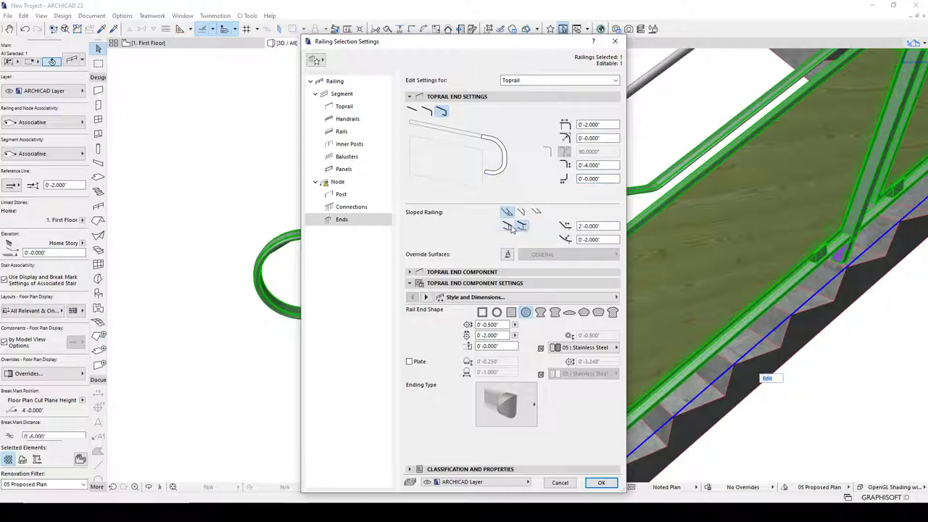
pyautogui.click(607, 226)
pyautogui.write('8')
pyautogui.click(607, 239)
pyautogui.click(601, 483)
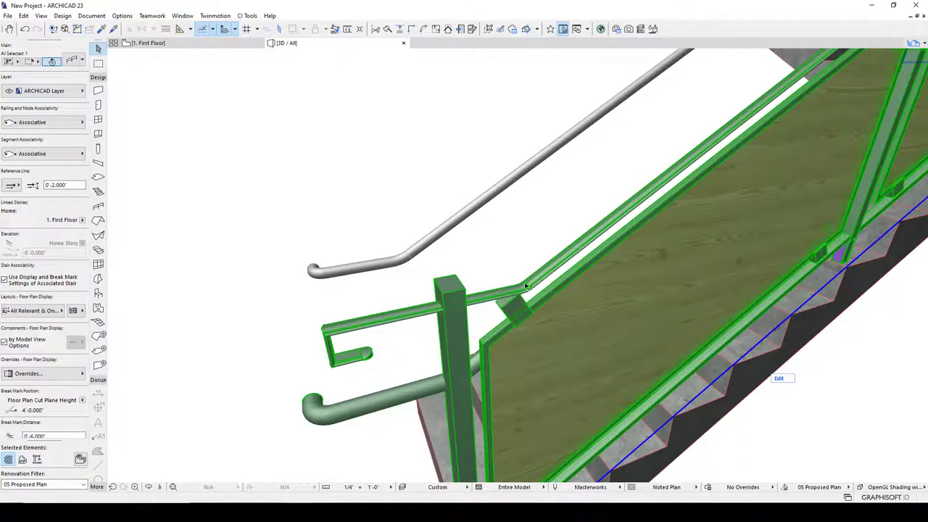
pyautogui.scroll(-3, 413, 302)
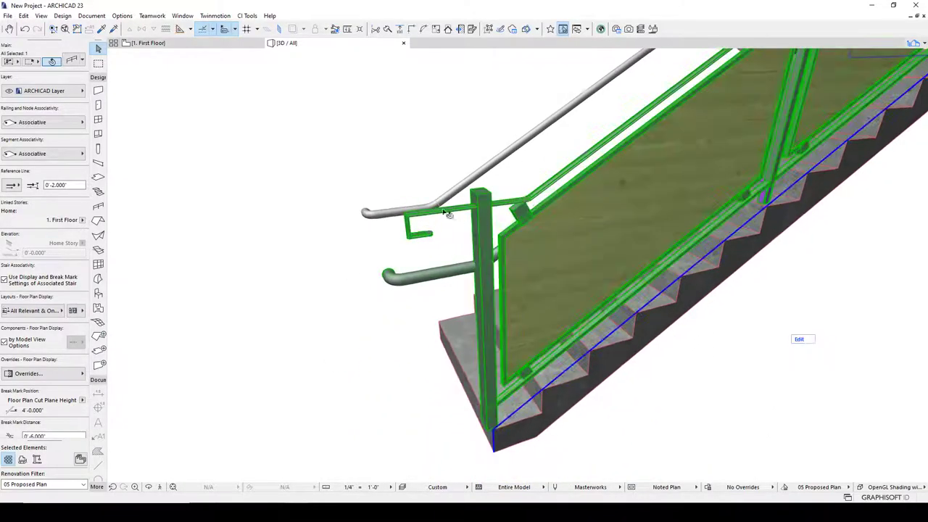
pyautogui.hotkey('ctrl', 'd')
pyautogui.click(408, 212)
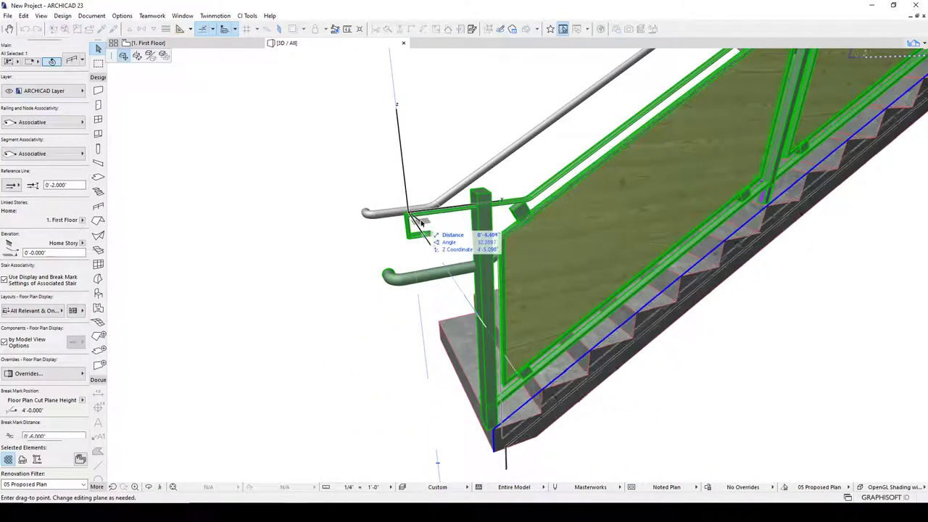
pyautogui.click(421, 222)
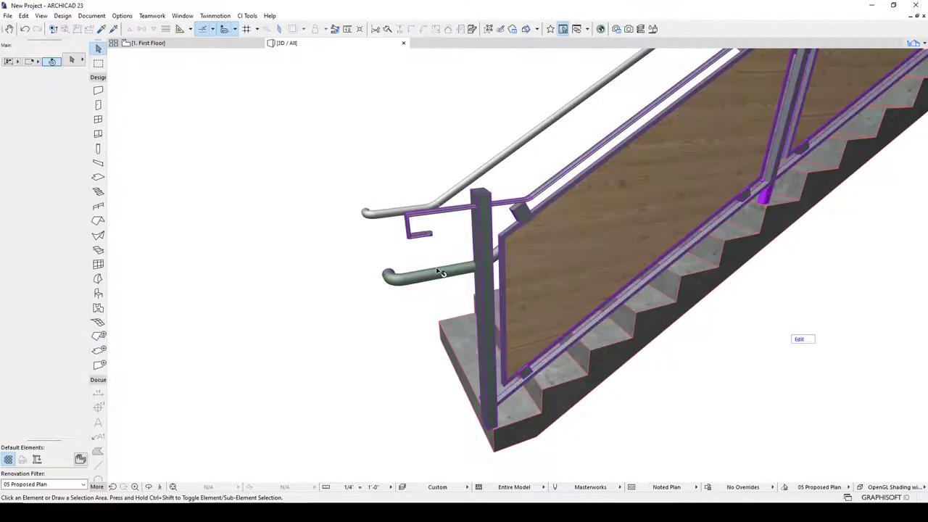
pyautogui.click(799, 339)
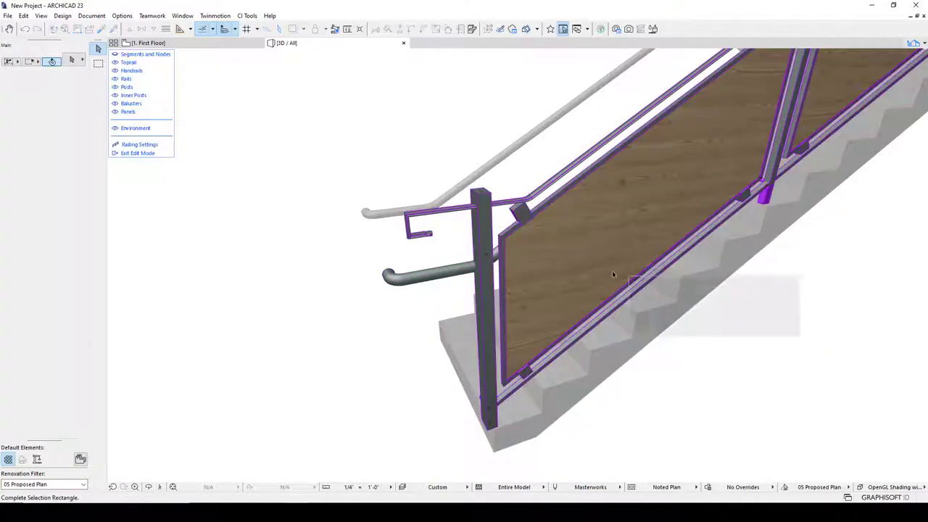
pyautogui.press('Escape')
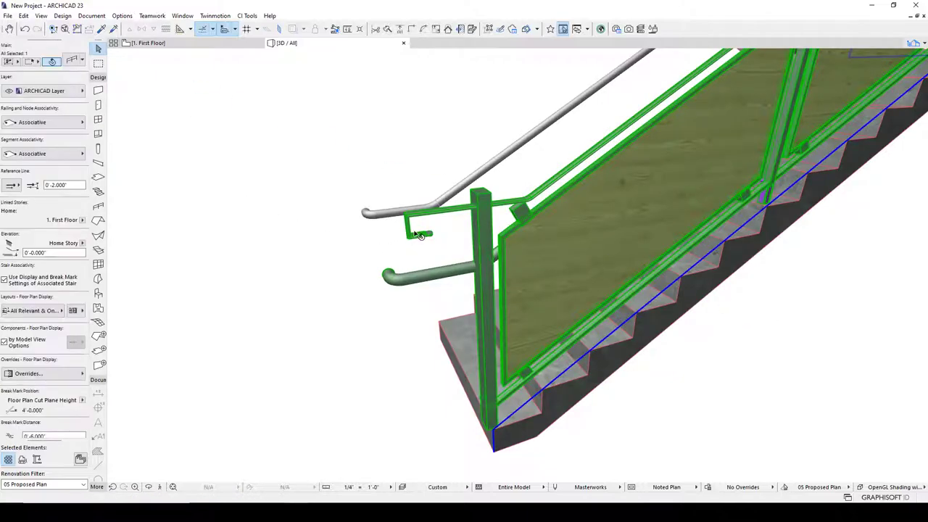
pyautogui.click(422, 225)
pyautogui.press('Escape')
# - Review the railing's end settings for the Rail and for Handrail 2, and close the settings
pyautogui.click(477, 211)
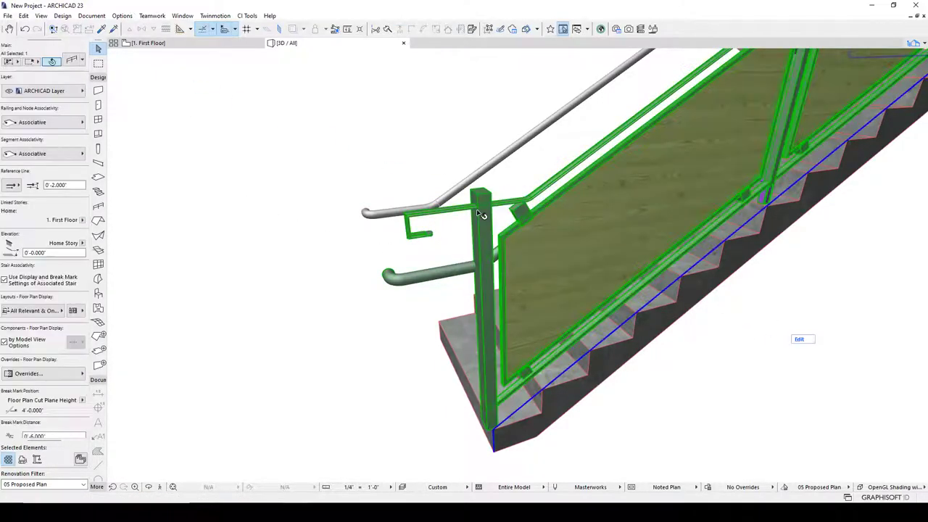
pyautogui.hotkey('ctrl', 't')
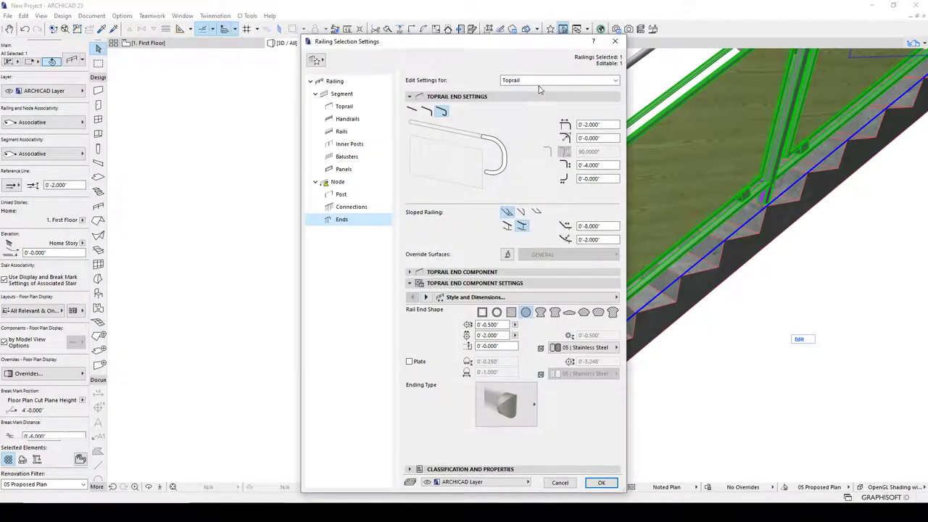
pyautogui.click(540, 81)
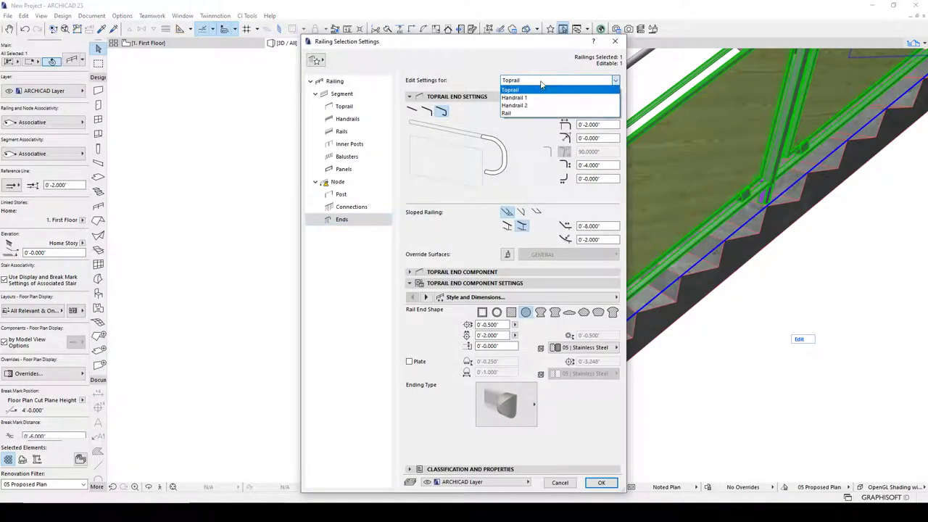
pyautogui.click(512, 114)
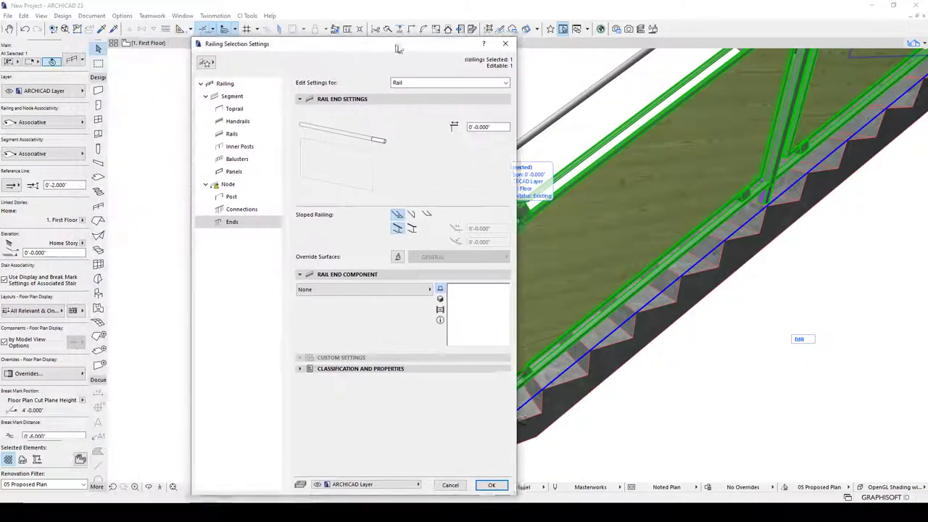
pyautogui.click(479, 83)
pyautogui.click(464, 108)
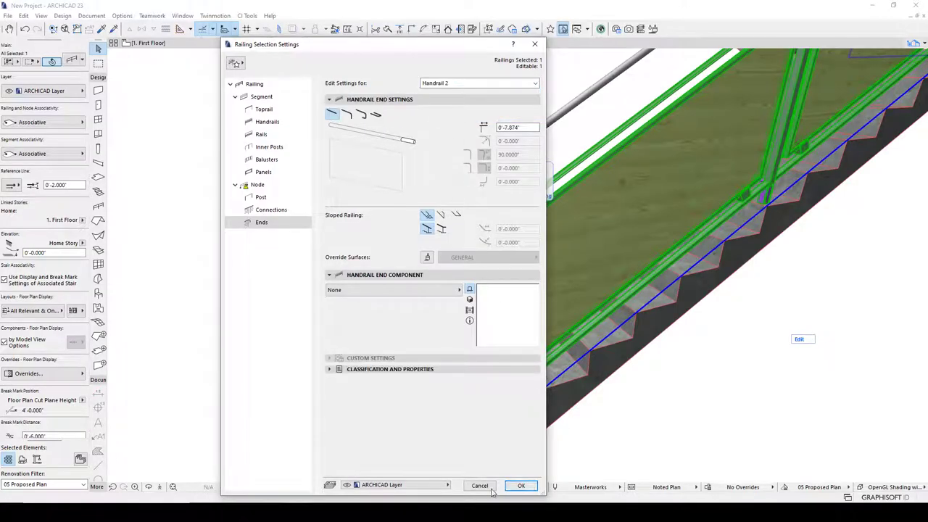
pyautogui.click(520, 486)
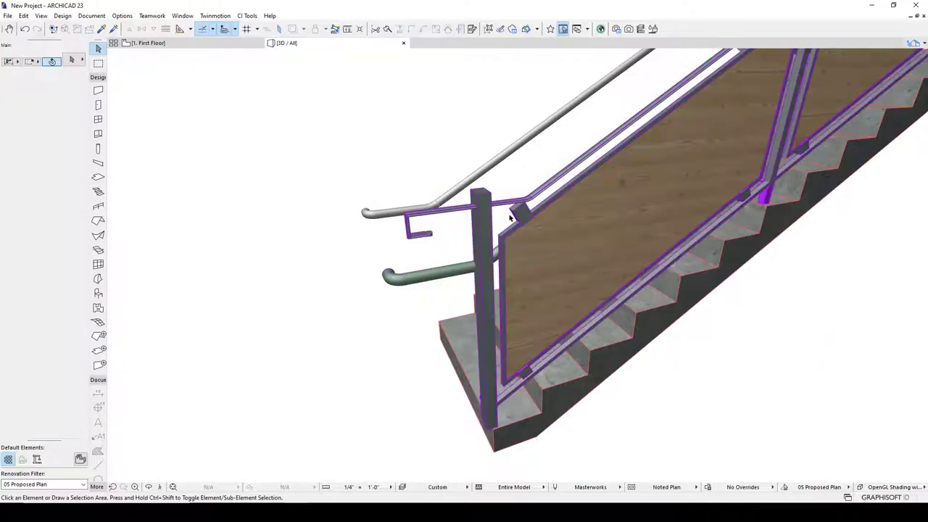
# - Replace the segment's handrail with a new one at a height of 3'-0" and apply the railing settings
pyautogui.doubleClick(686, 174)
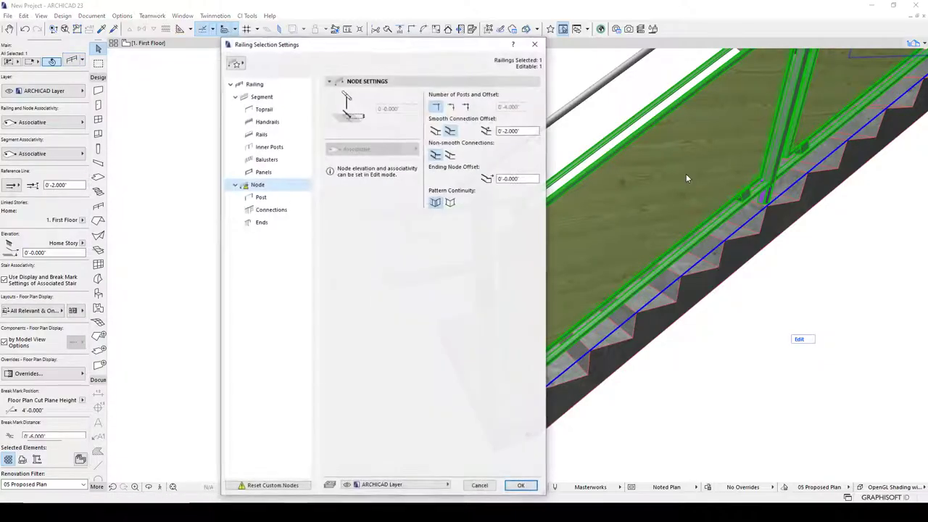
pyautogui.click(261, 96)
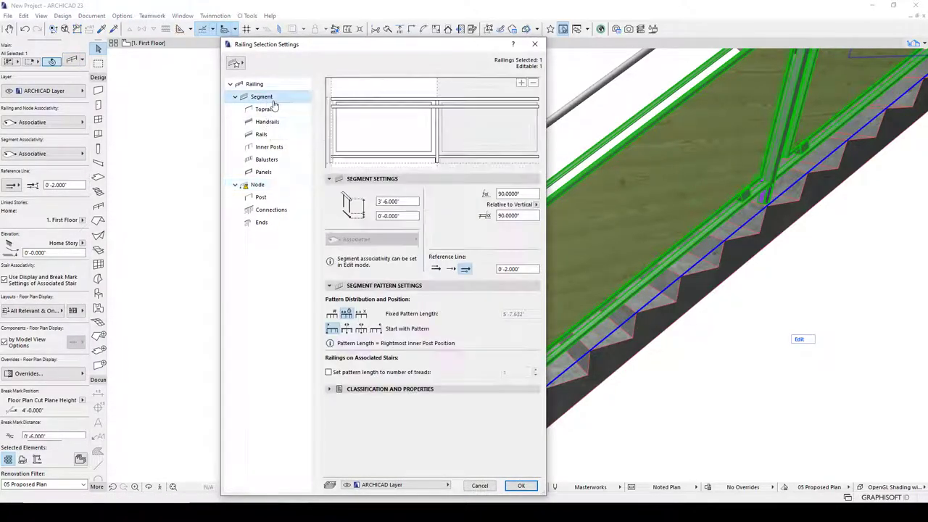
pyautogui.click(266, 121)
pyautogui.click(534, 84)
pyautogui.click(521, 82)
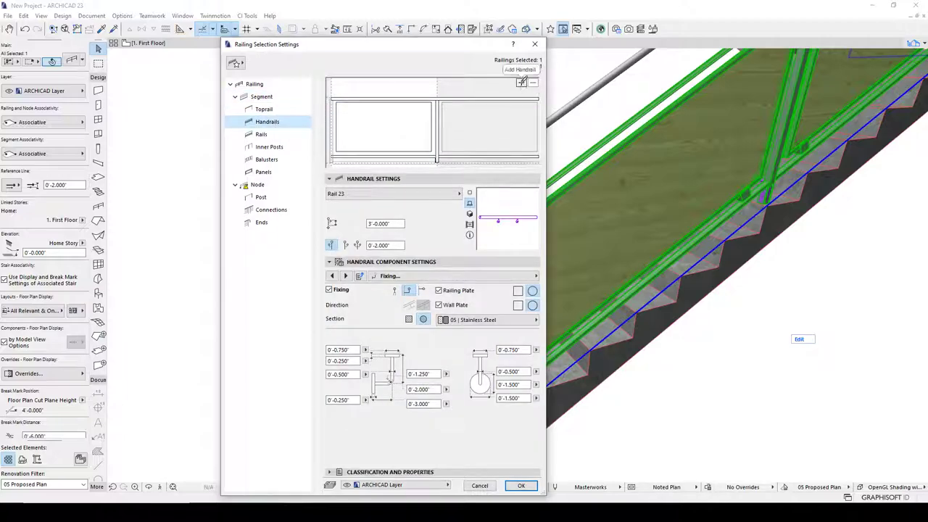
pyautogui.click(414, 117)
pyautogui.moveTo(396, 222); pyautogui.dragTo(364, 217)
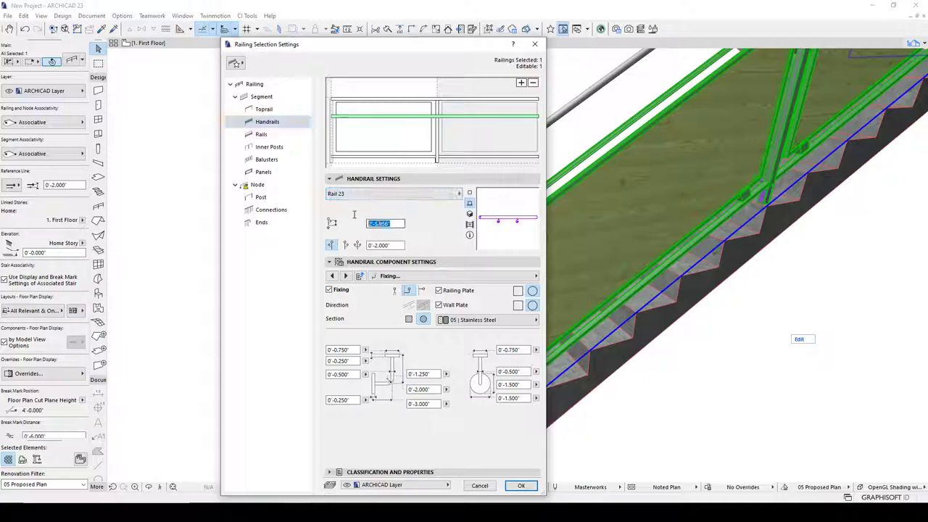
pyautogui.click(399, 246)
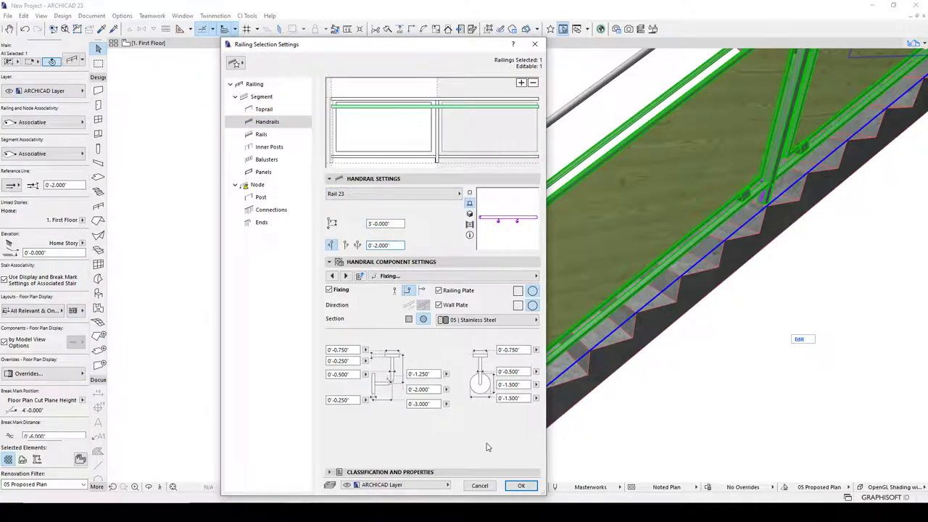
pyautogui.click(521, 485)
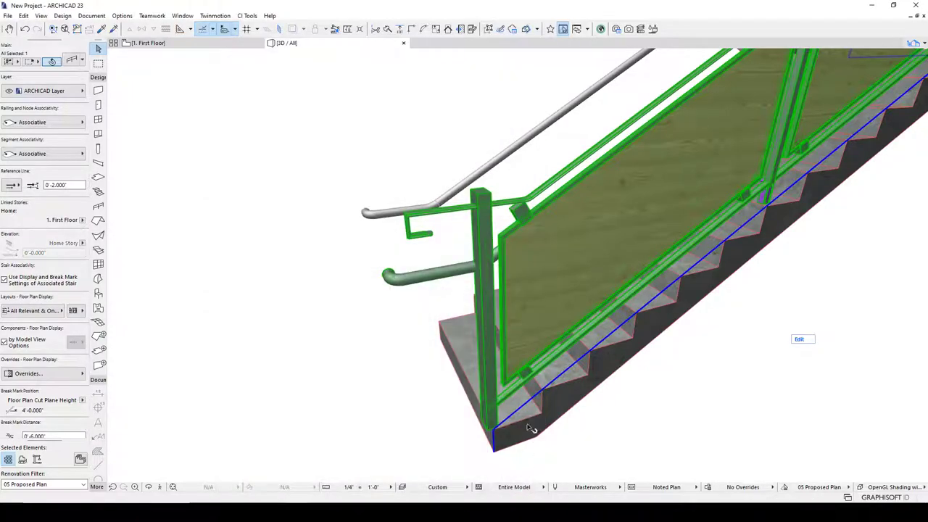
# - In the railing's end settings, give Handrail 1 a straight end with a length of 1'-0"
pyautogui.click(82, 61)
pyautogui.click(72, 61)
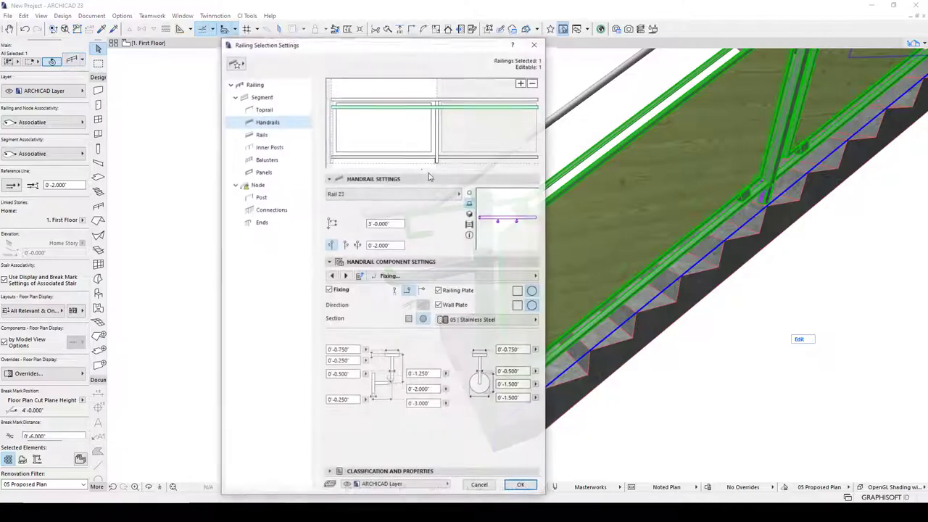
pyautogui.click(274, 227)
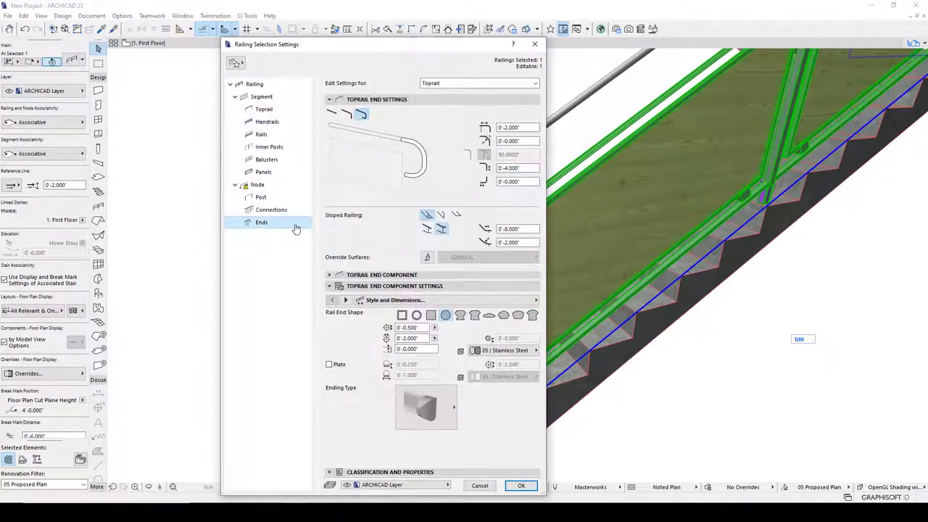
pyautogui.click(471, 82)
pyautogui.click(456, 109)
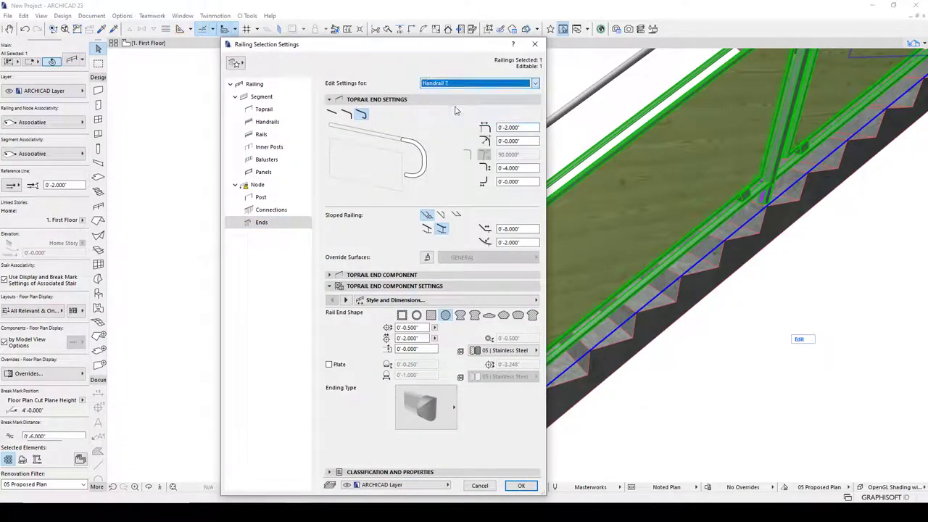
pyautogui.click(451, 87)
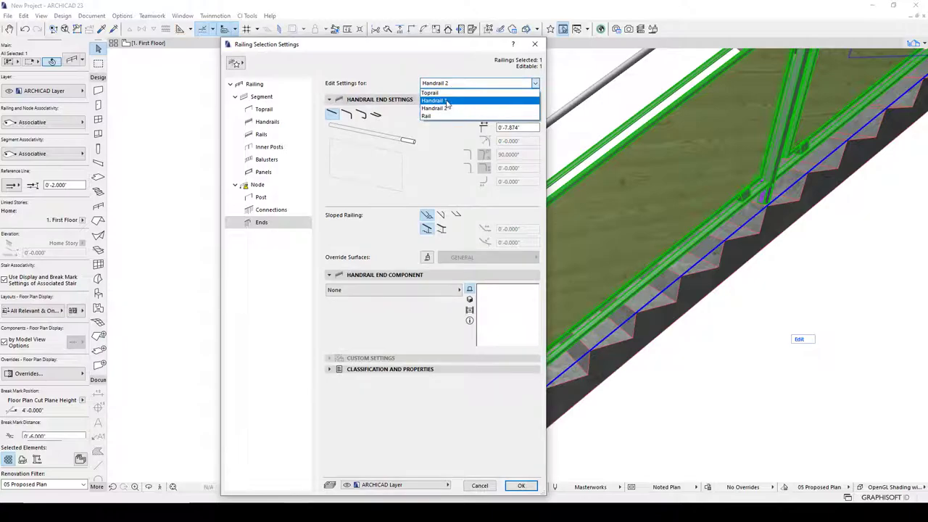
pyautogui.click(448, 101)
pyautogui.click(333, 115)
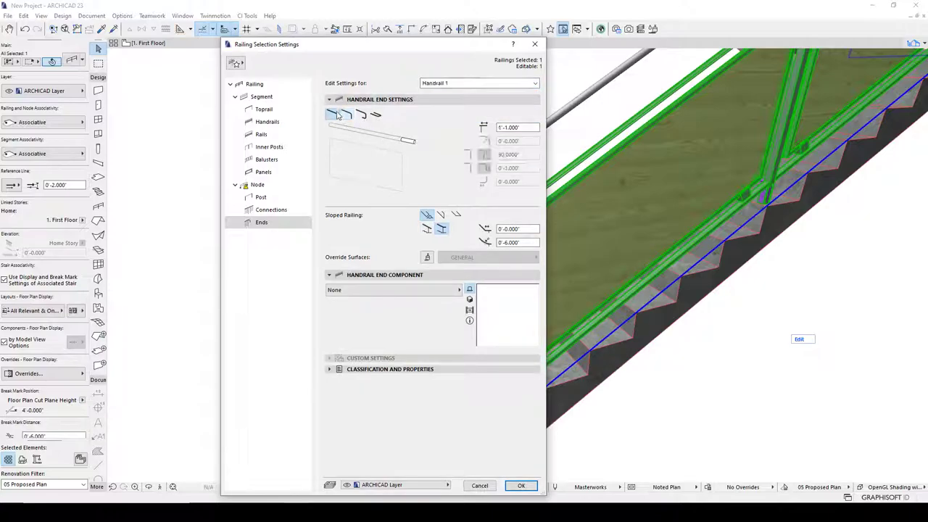
pyautogui.click(526, 128)
pyautogui.write('1')
# - Make Handrail 1's end follow the slope instead of running horizontally, apply the railing settings, and deselect the railing
pyautogui.click(523, 229)
pyautogui.click(499, 229)
pyautogui.click(427, 229)
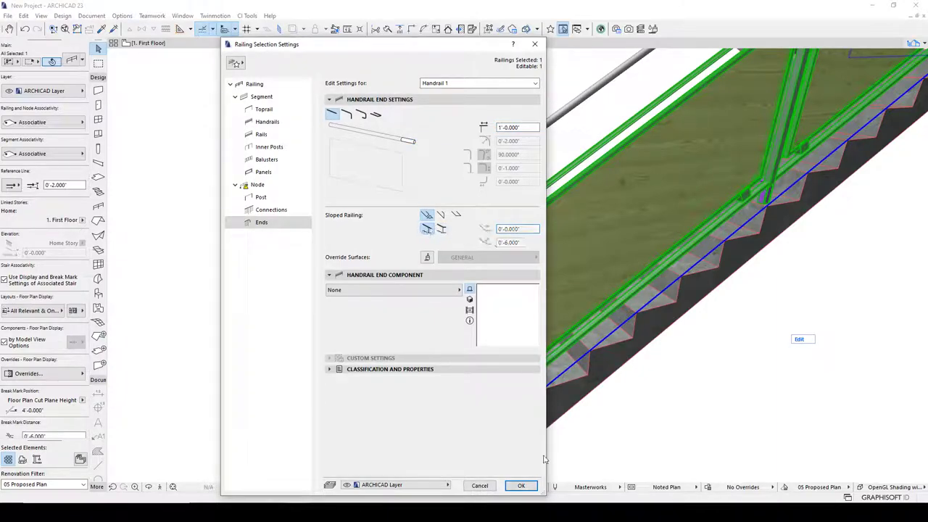
pyautogui.click(520, 486)
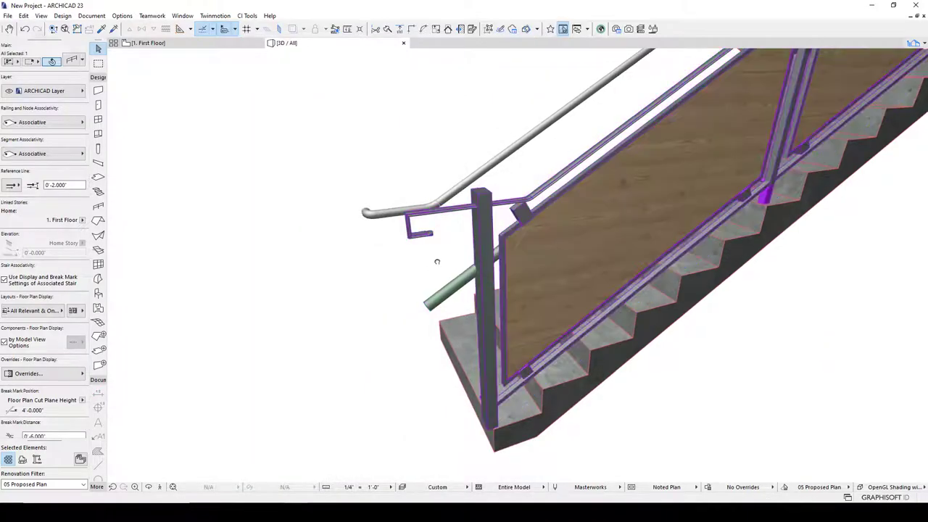
pyautogui.keyDown('shift'); pyautogui.moveTo(436, 262); pyautogui.dragTo(446, 262, button='middle'); pyautogui.keyUp('shift')
pyautogui.press('super')
pyautogui.press('super')
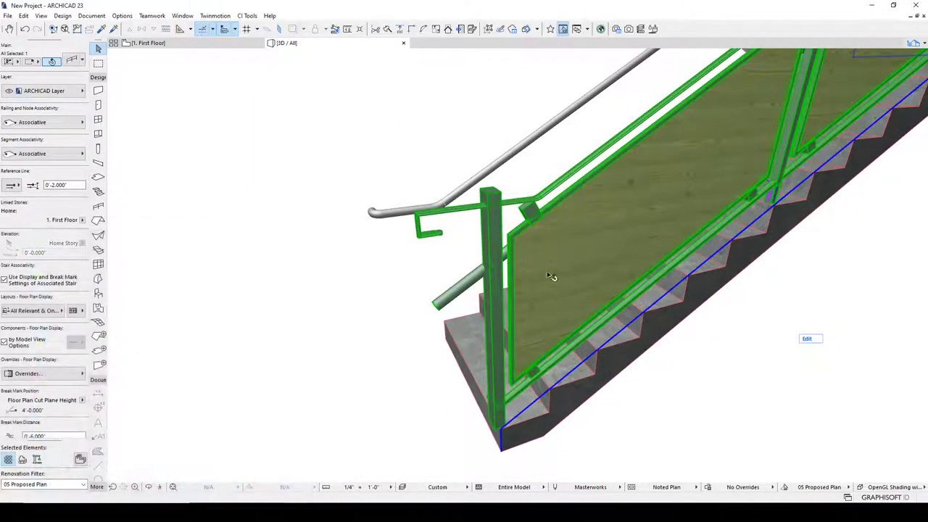
pyautogui.press('Escape')
# - Try moving a node of the railing's reference line inward over the lower flight, and undo it with the preceding end changes
pyautogui.keyDown('shift'); pyautogui.moveTo(573, 316); pyautogui.dragTo(892, 308, button='middle'); pyautogui.keyUp('shift')
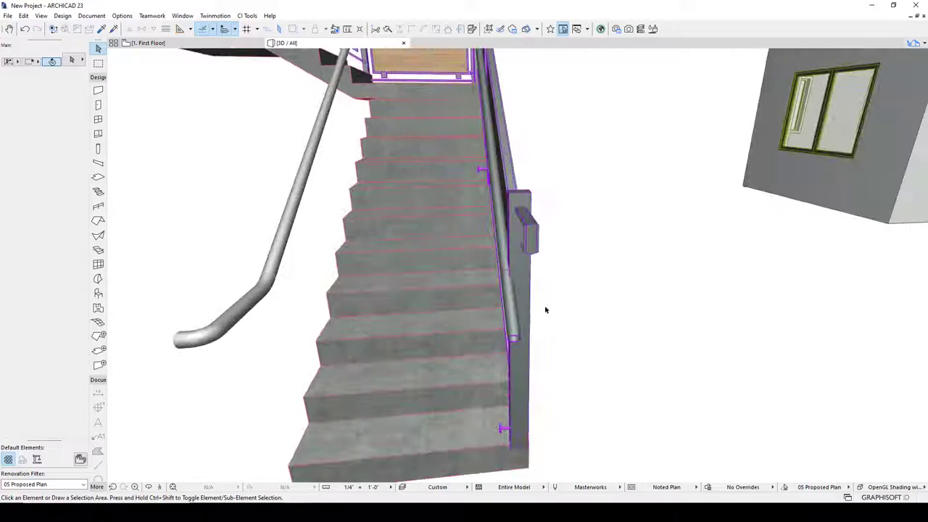
pyautogui.click(505, 247)
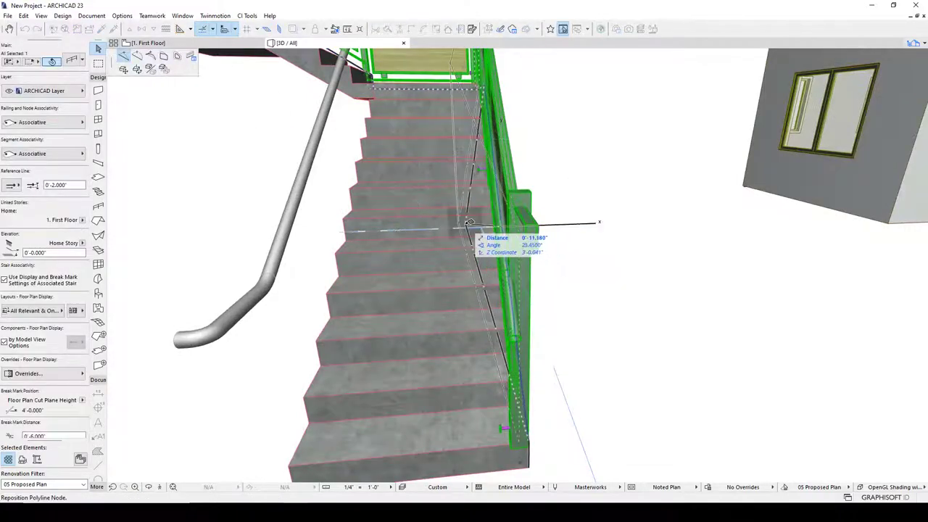
pyautogui.click(479, 231)
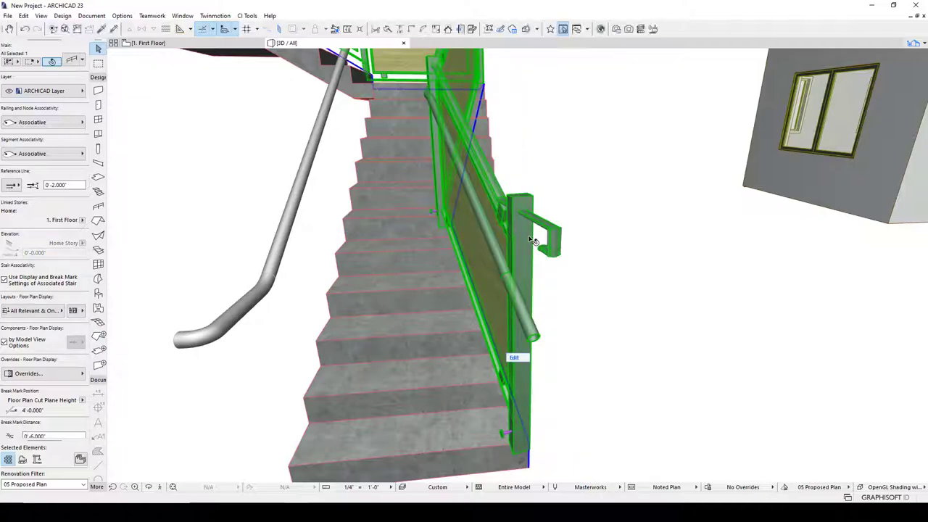
pyautogui.hotkey('ctrl', 'z')
# - Enter the railing's edit mode and select the handrail along the lower flight
pyautogui.keyDown('shift'); pyautogui.moveTo(557, 266); pyautogui.dragTo(585, 291, button='middle'); pyautogui.keyUp('shift')
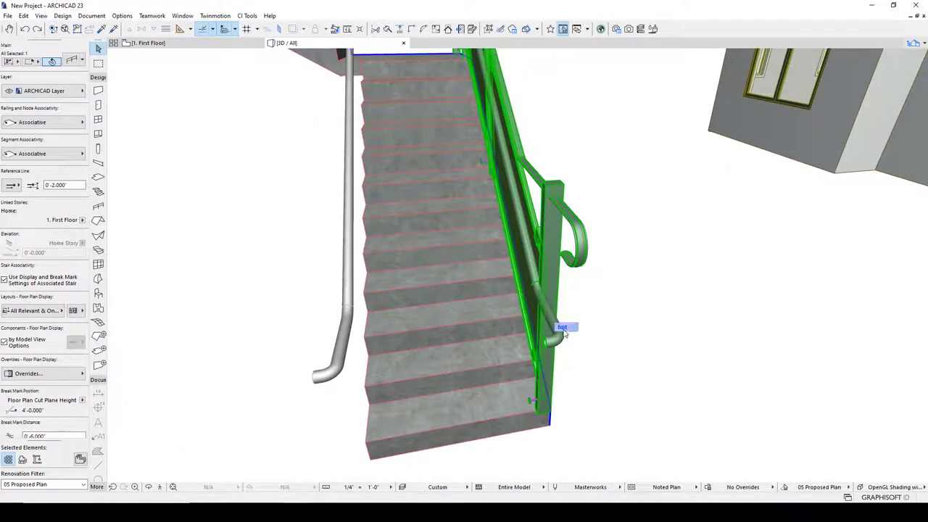
pyautogui.click(562, 327)
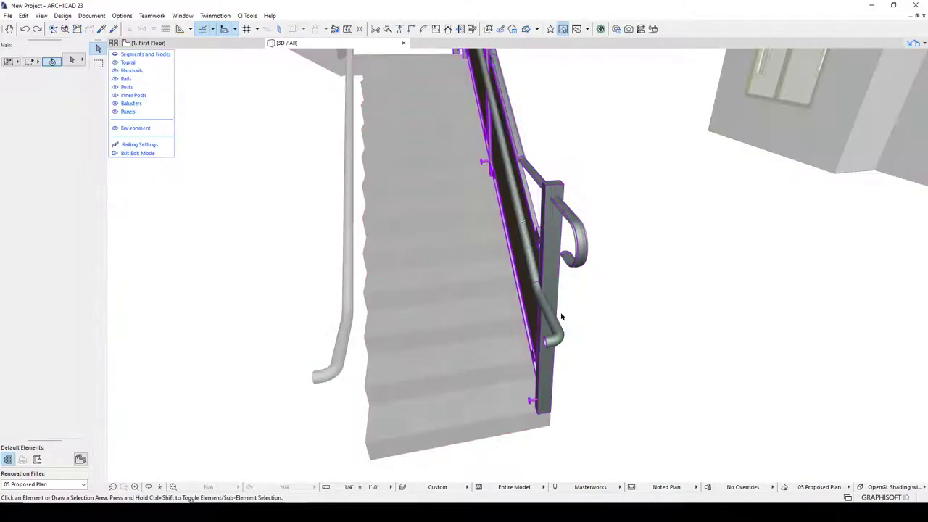
pyautogui.click(517, 197)
pyautogui.click(517, 197)
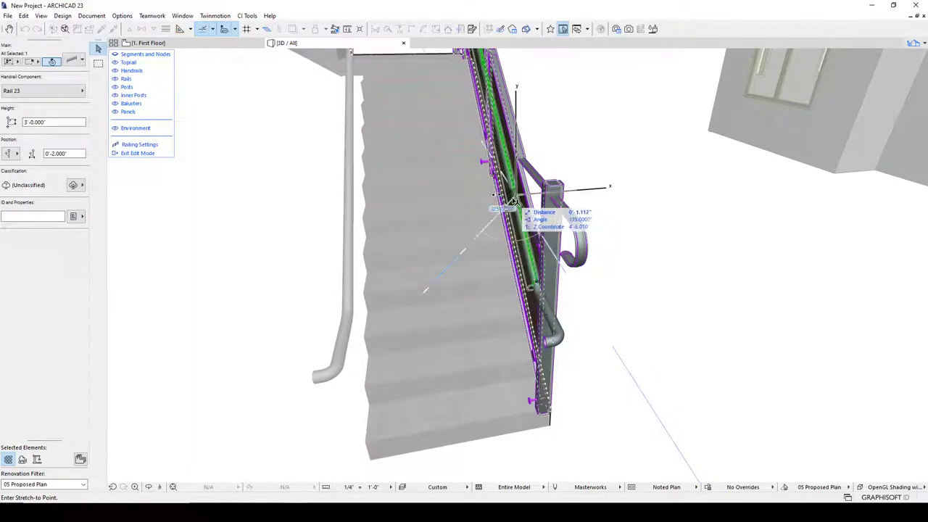
pyautogui.press('Escape')
pyautogui.click(537, 281)
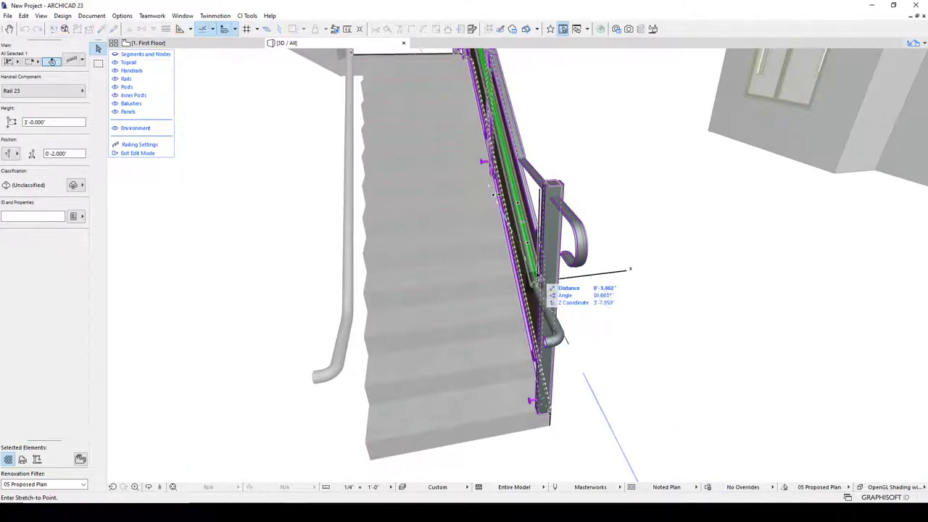
pyautogui.press('Escape')
# - Try stretching the handrail toward the middle of the stair, about 1'-0" high with a 2'-0" offset, readjust it, and undo both stretches
pyautogui.keyDown('shift'); pyautogui.moveTo(544, 296); pyautogui.dragTo(630, 327, button='middle'); pyautogui.keyUp('shift')
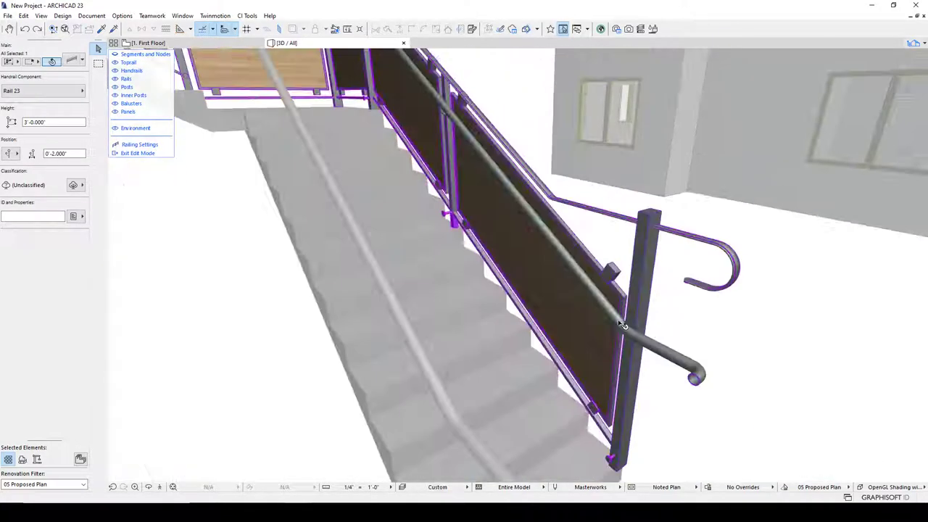
pyautogui.click(622, 323)
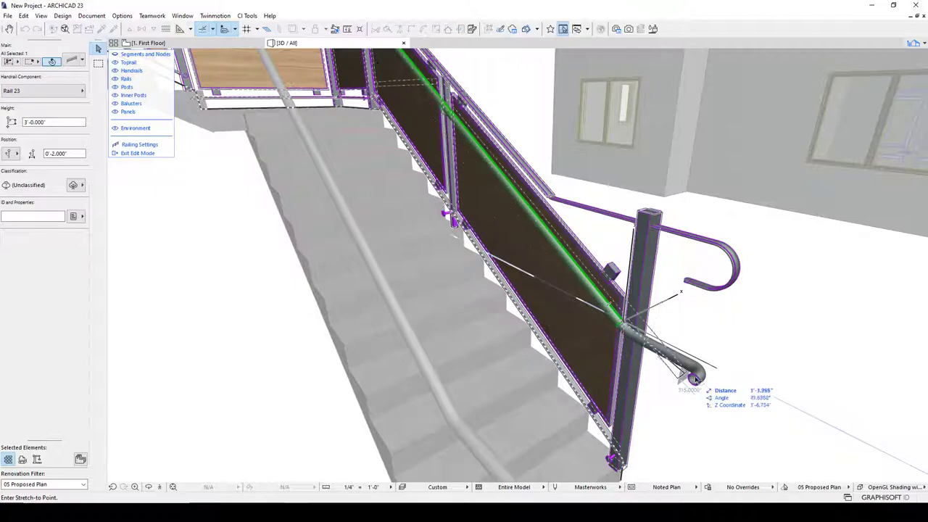
pyautogui.click(457, 398)
pyautogui.keyDown('shift'); pyautogui.moveTo(493, 391); pyautogui.dragTo(470, 363, button='middle'); pyautogui.keyUp('shift')
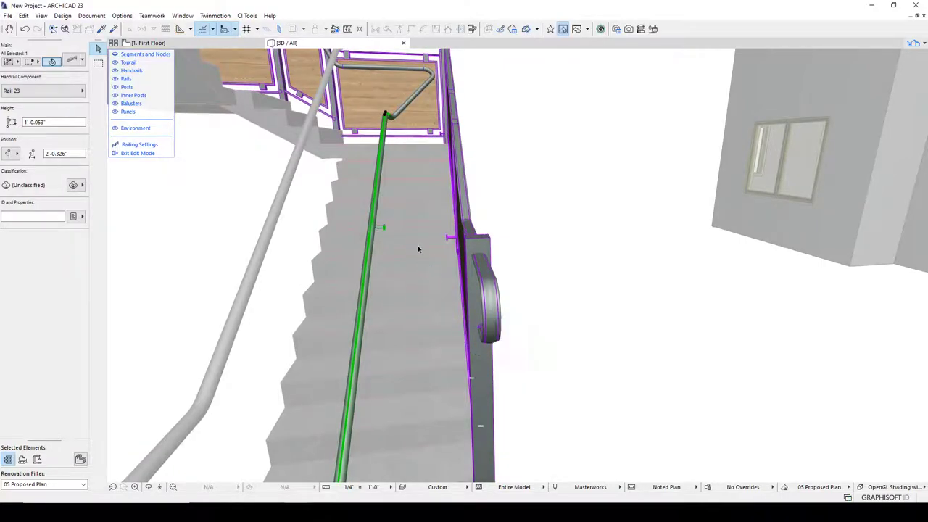
pyautogui.click(388, 118)
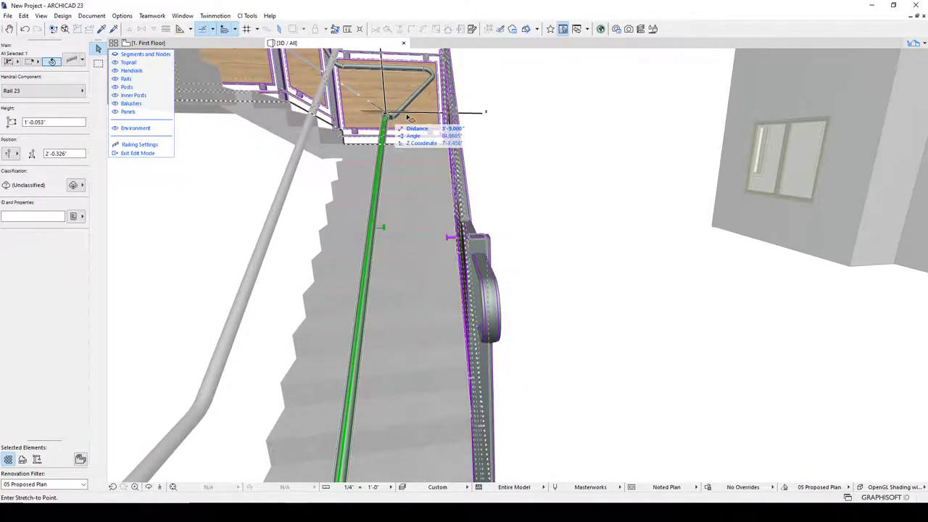
pyautogui.click(418, 119)
pyautogui.hotkey('ctrl', 'z')
pyautogui.hotkey('ctrl', 'z')
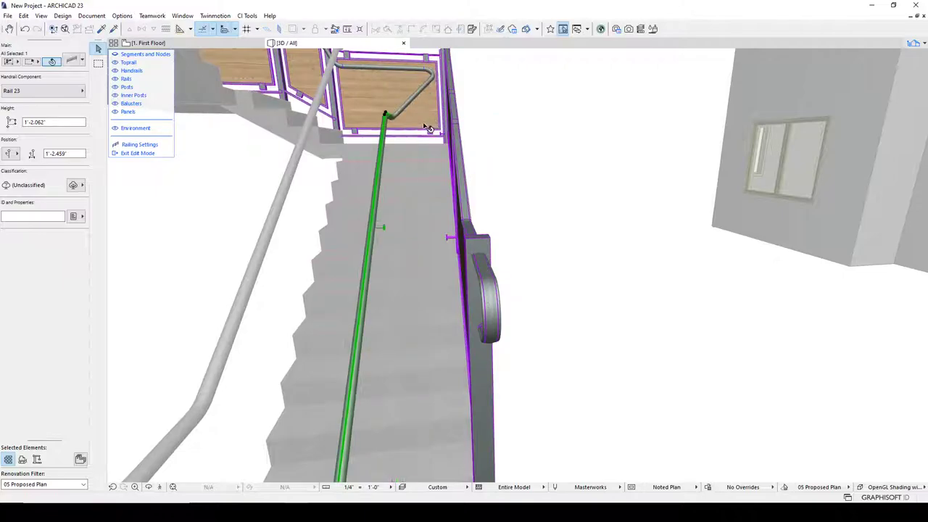
# - Inspect the base of the inner post and its fixing on the lower flight, and leave the railing's edit mode
pyautogui.keyDown('shift'); pyautogui.moveTo(428, 128); pyautogui.dragTo(520, 145, button='middle'); pyautogui.keyUp('shift')
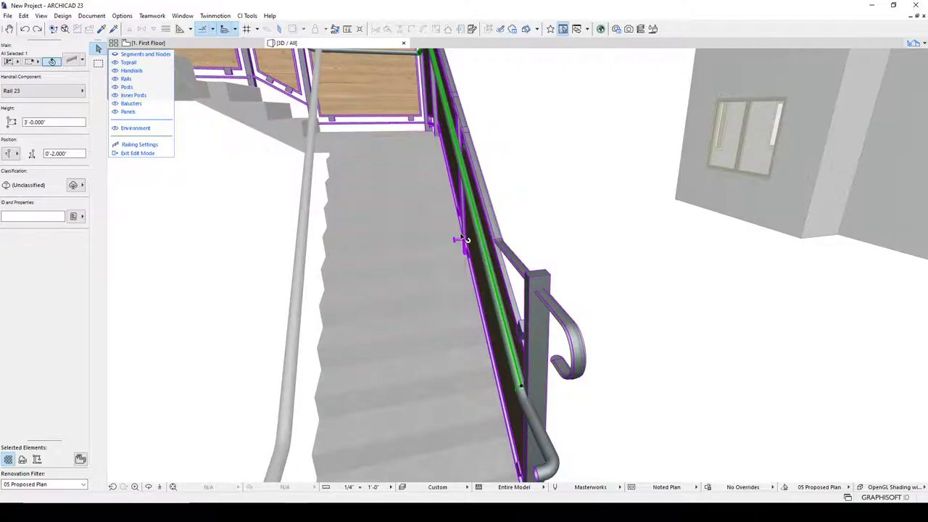
pyautogui.scroll(10, 465, 239)
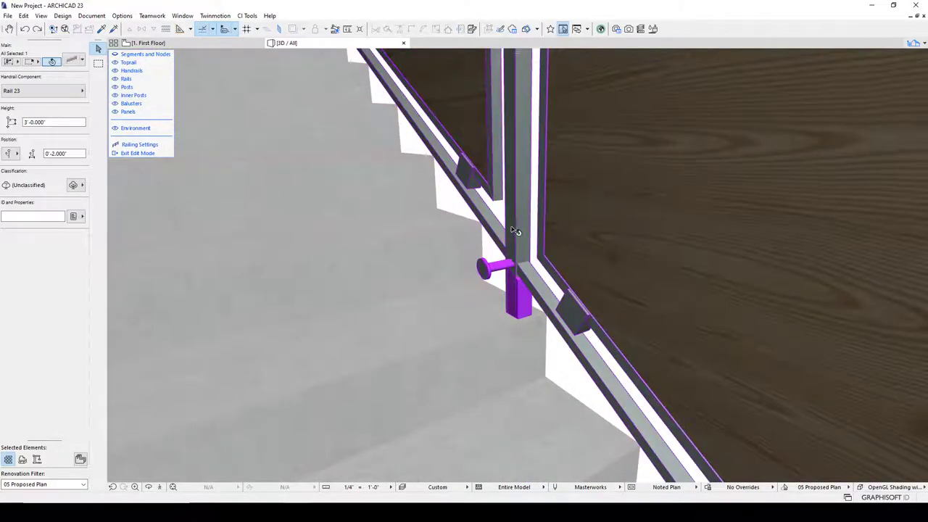
pyautogui.click(515, 264)
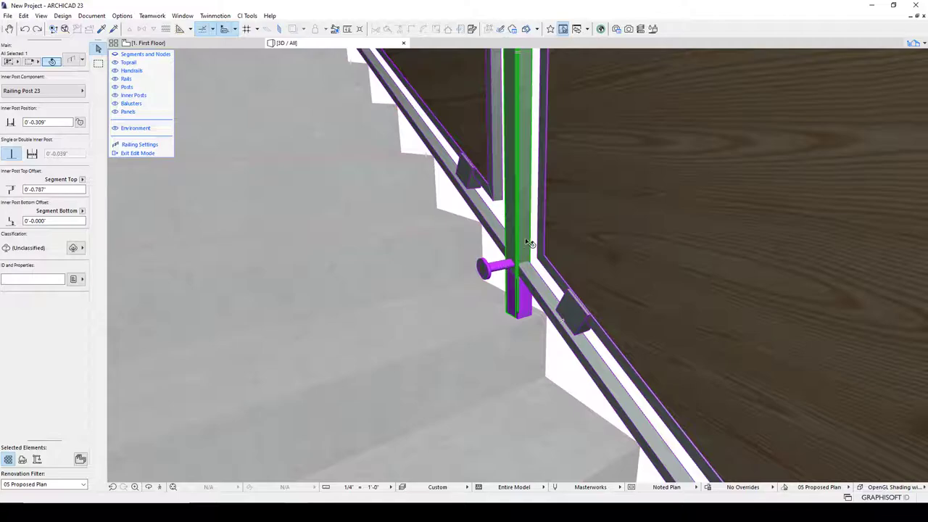
pyautogui.press('Escape')
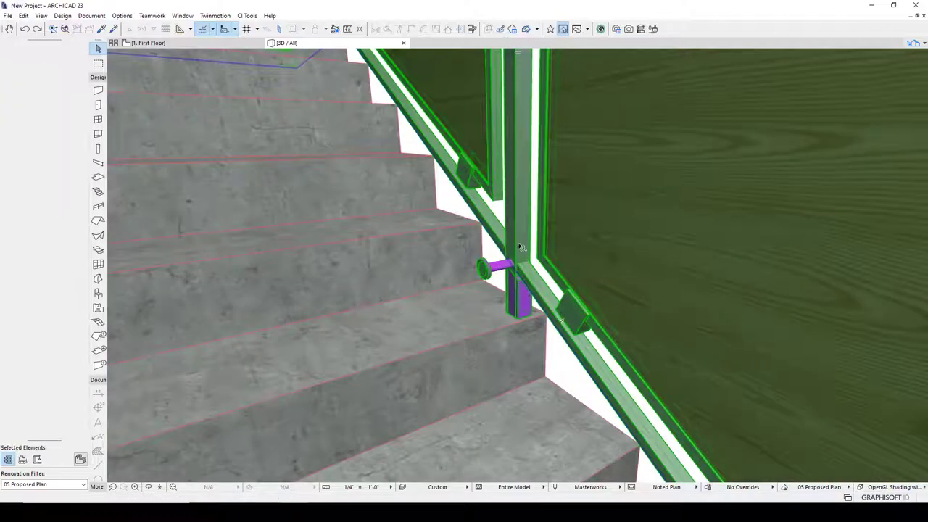
pyautogui.click(519, 247)
pyautogui.press('Escape')
pyautogui.press('Escape')
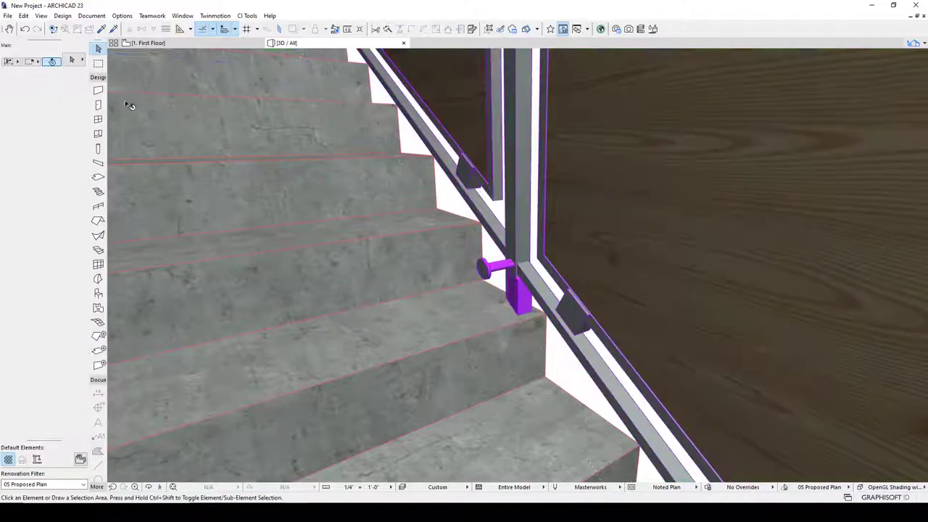
# - Examine the fixing and 2D representation settings of the railing's node posts
pyautogui.click(488, 132)
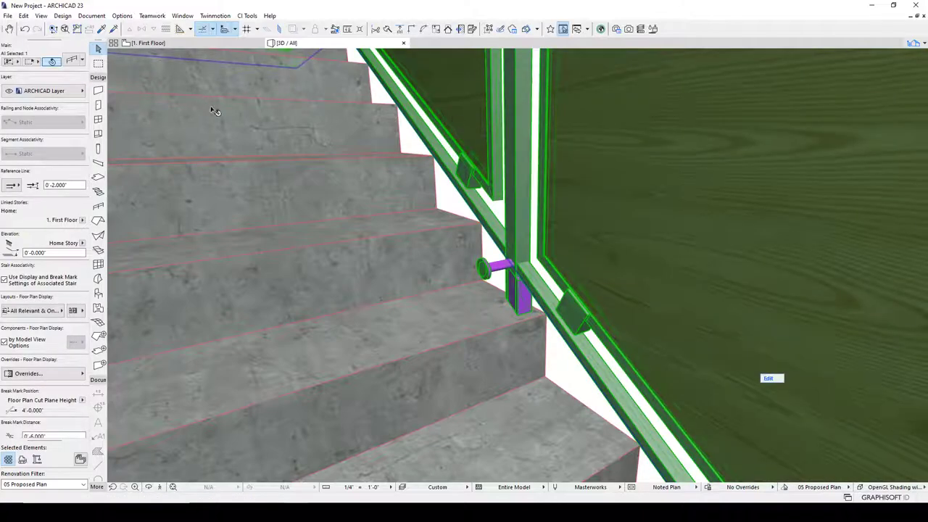
pyautogui.hotkey('ctrl', 't')
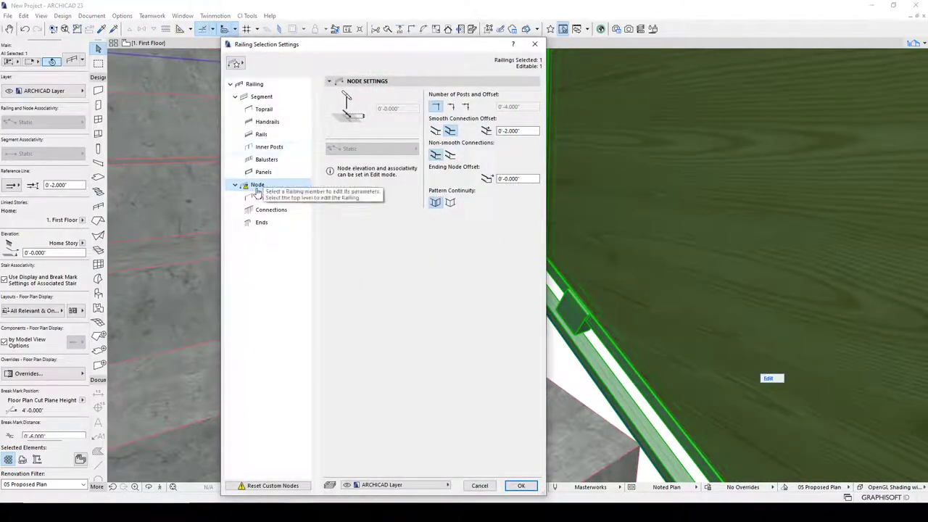
pyautogui.click(261, 197)
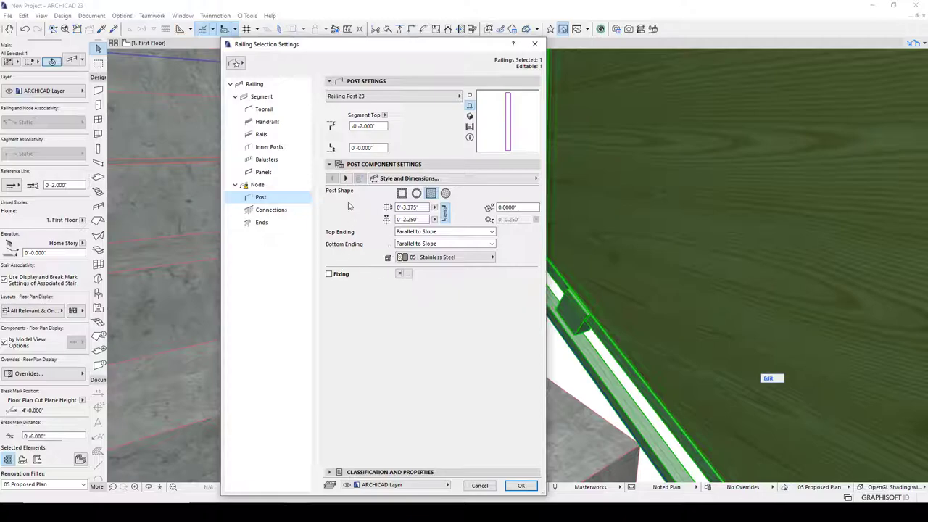
pyautogui.click(346, 178)
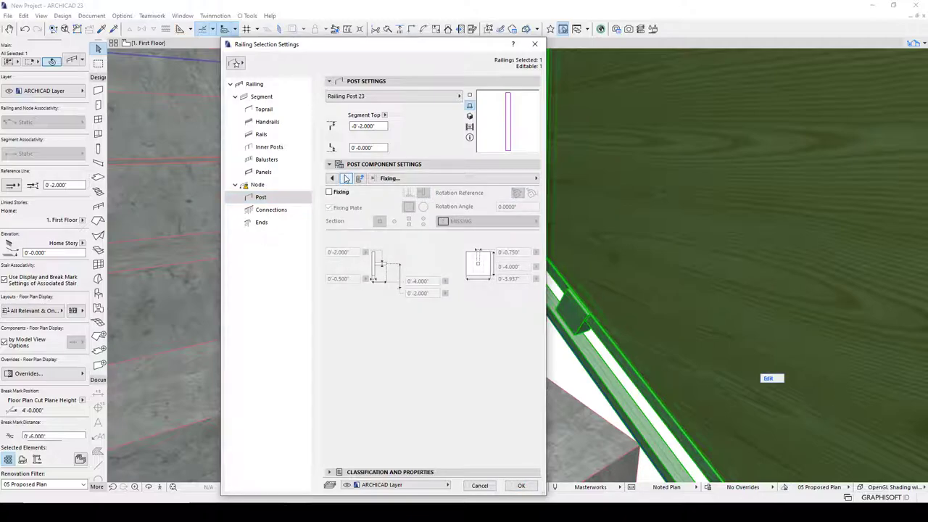
pyautogui.click(346, 178)
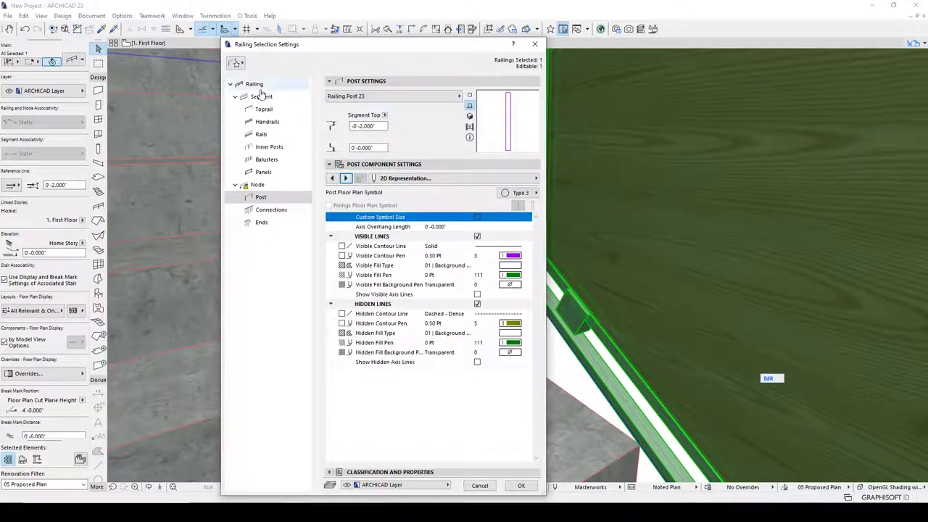
pyautogui.click(294, 187)
pyautogui.click(261, 197)
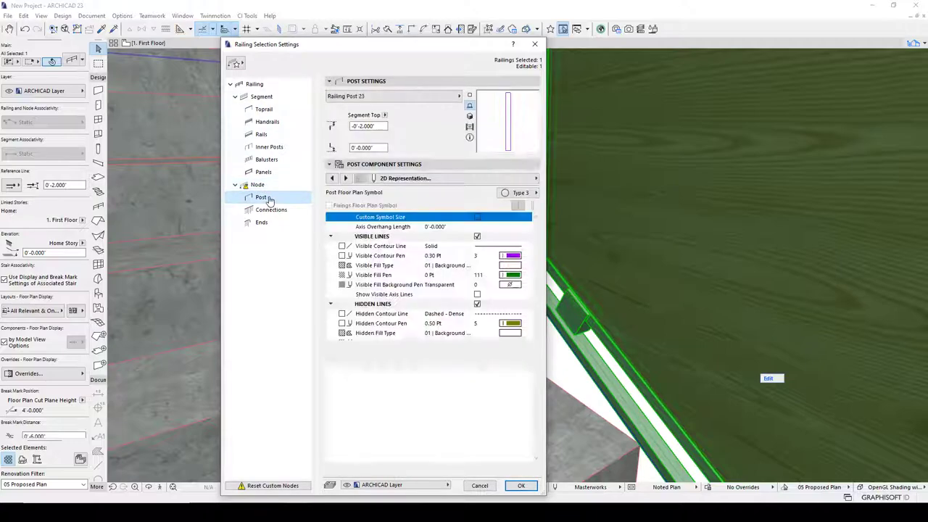
# - Try doubling the inner post in the segment pattern with a 1'-0" spacing, and leave the railing settings
pyautogui.click(256, 98)
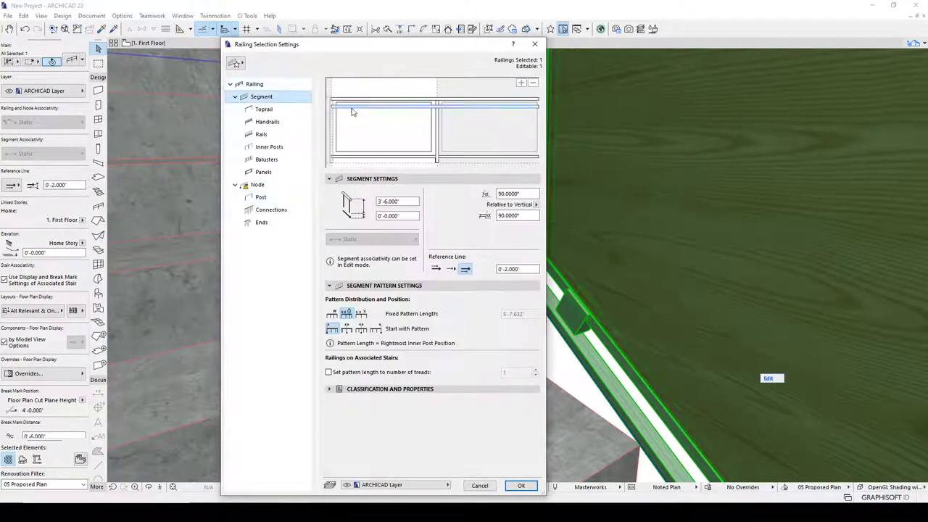
pyautogui.click(437, 155)
pyautogui.click(444, 149)
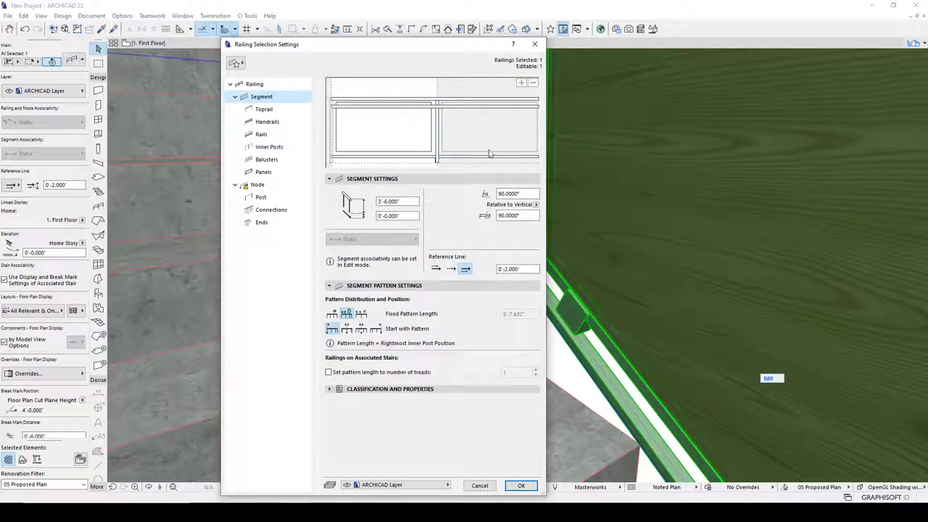
pyautogui.click(437, 160)
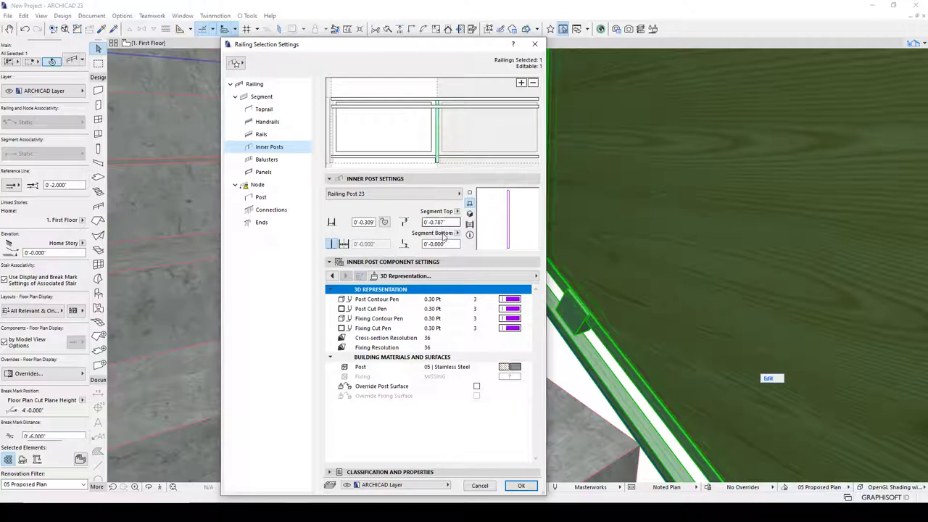
pyautogui.click(343, 244)
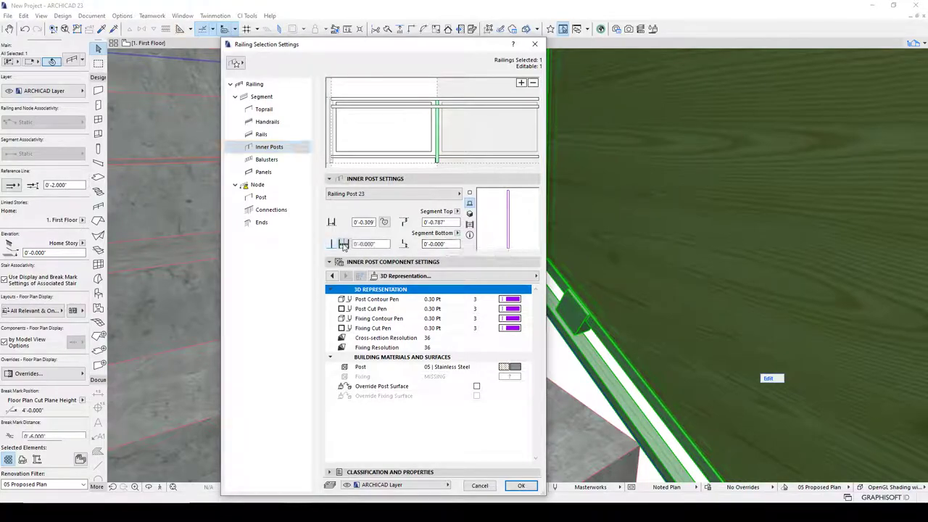
pyautogui.click(377, 245)
pyautogui.write('1')
pyautogui.press('Return')
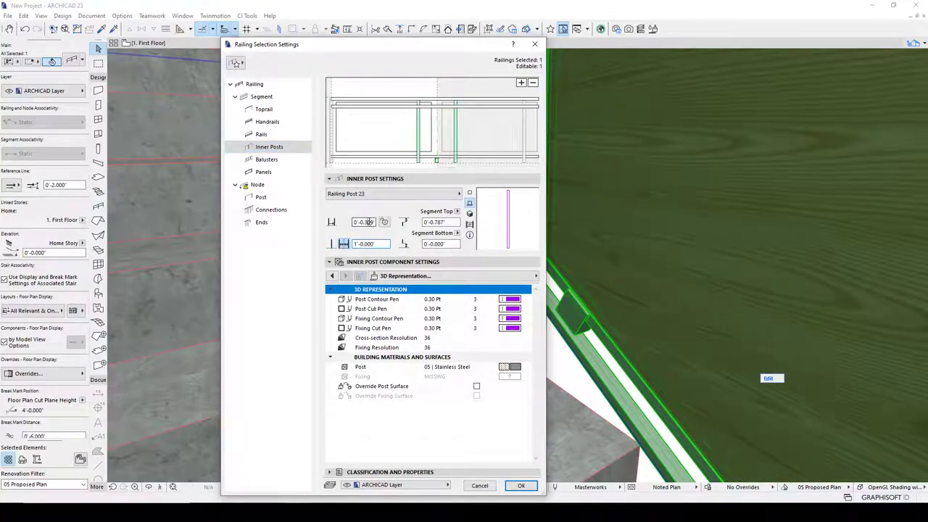
pyautogui.press('Return')
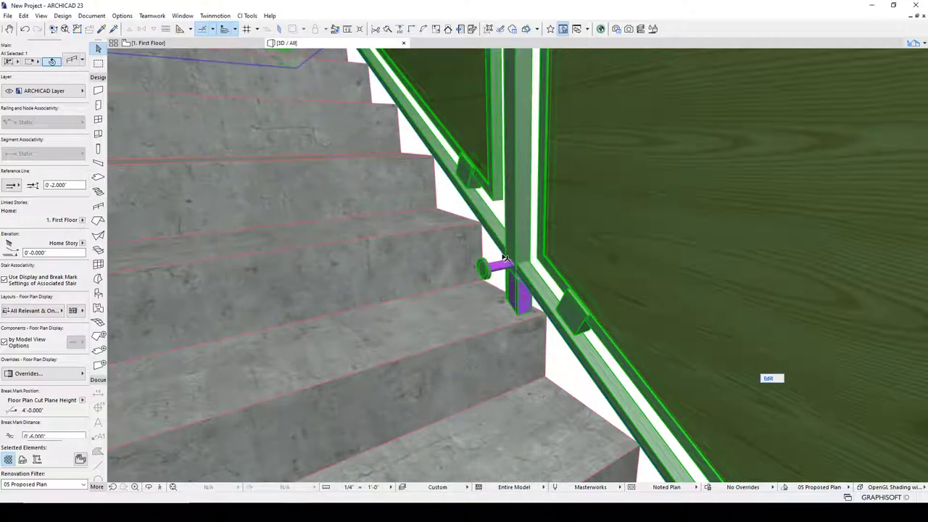
# - Split the inner post into a pair 1'-0" apart and delete the extra overlapping inner post from the segment pattern
pyautogui.doubleClick(442, 159)
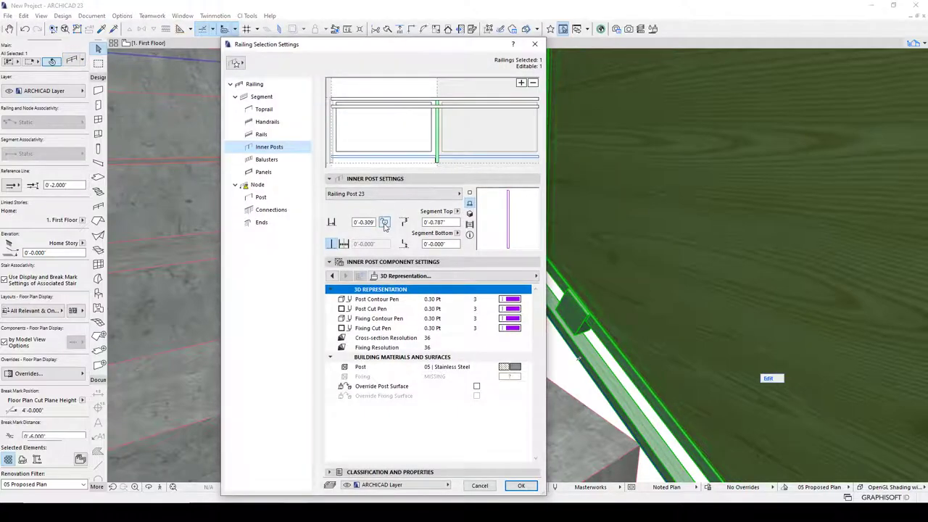
pyautogui.click(338, 243)
pyautogui.write('1')
pyautogui.click(446, 244)
pyautogui.click(425, 245)
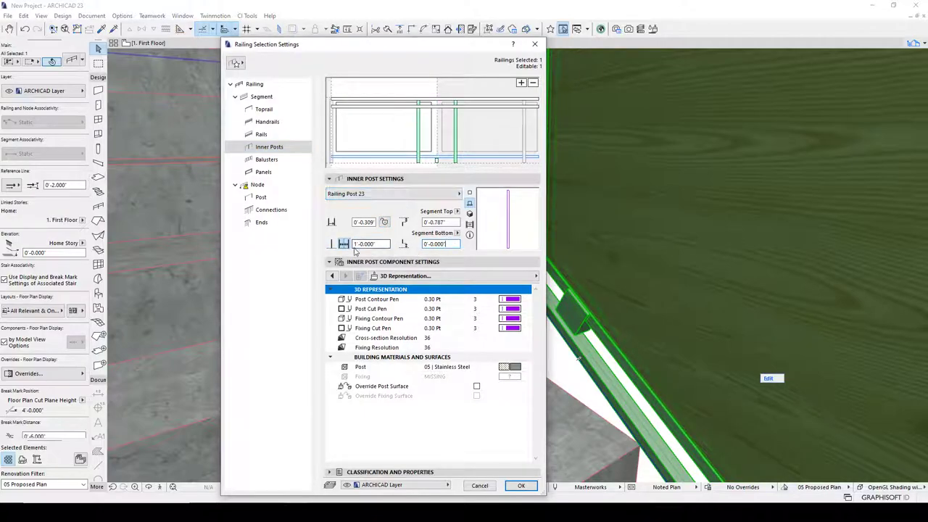
pyautogui.click(437, 163)
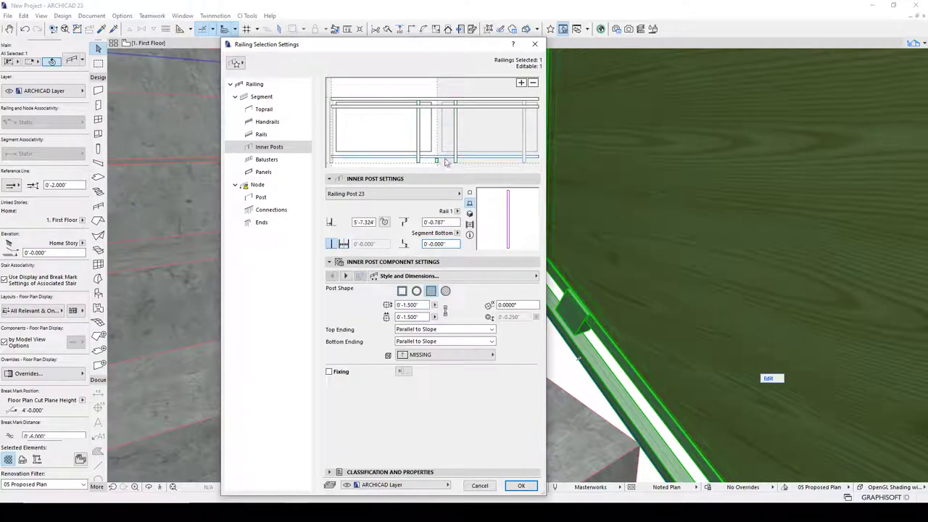
pyautogui.click(533, 84)
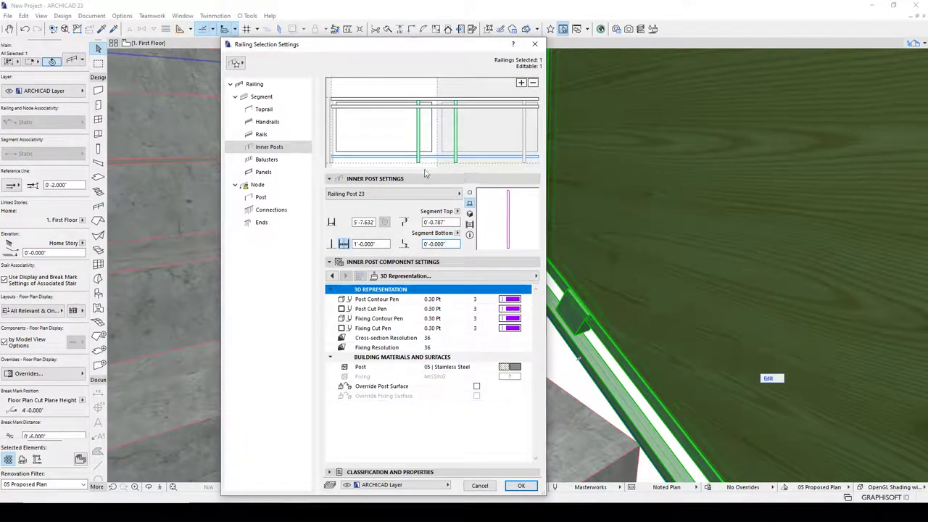
# - Try the paired inner post once more, return it to a single post, and apply the railing settings
pyautogui.click(343, 245)
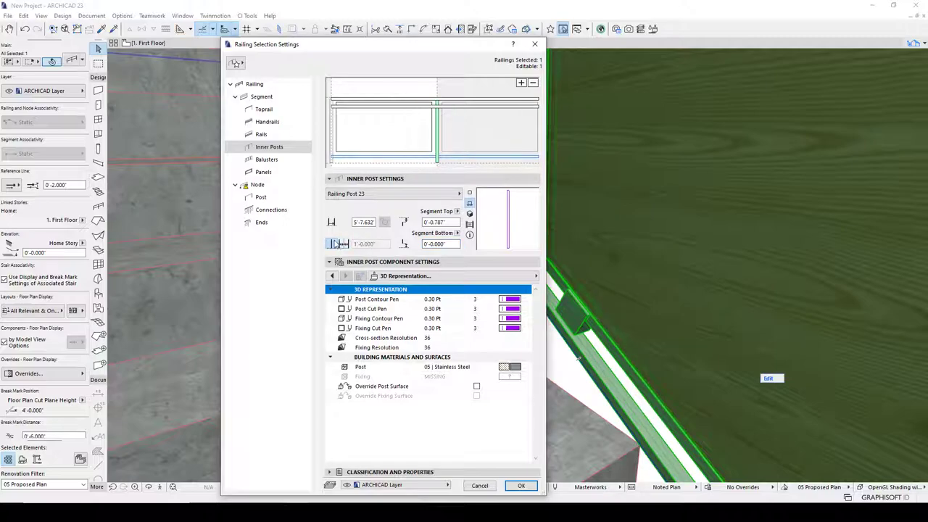
pyautogui.click(343, 244)
pyautogui.write('1')
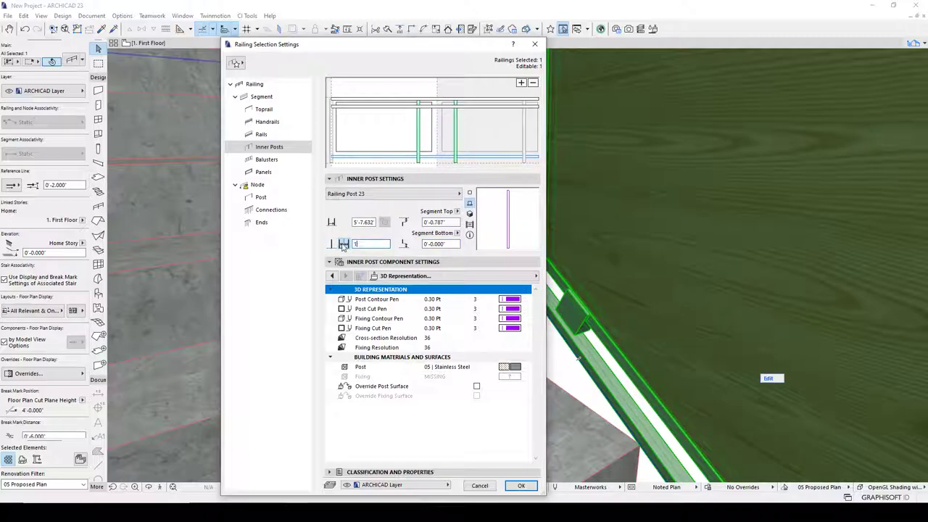
pyautogui.click(344, 245)
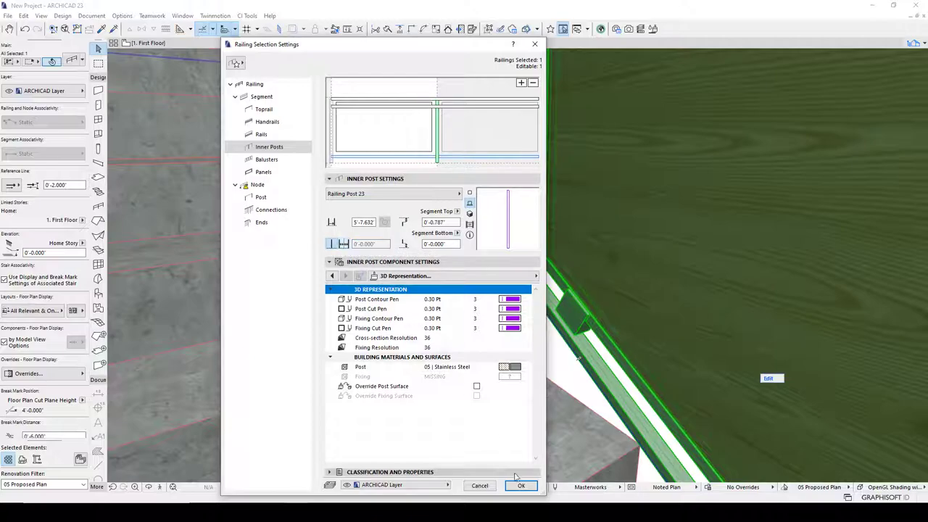
pyautogui.click(520, 485)
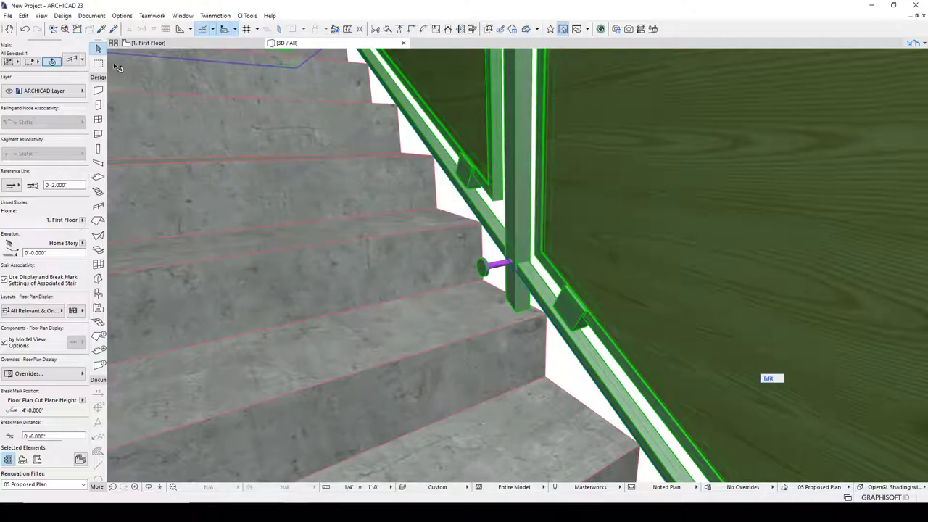
# - Try turning on the inner post's fixing, turn it off again, and return to its style and dimension settings
pyautogui.click(73, 61)
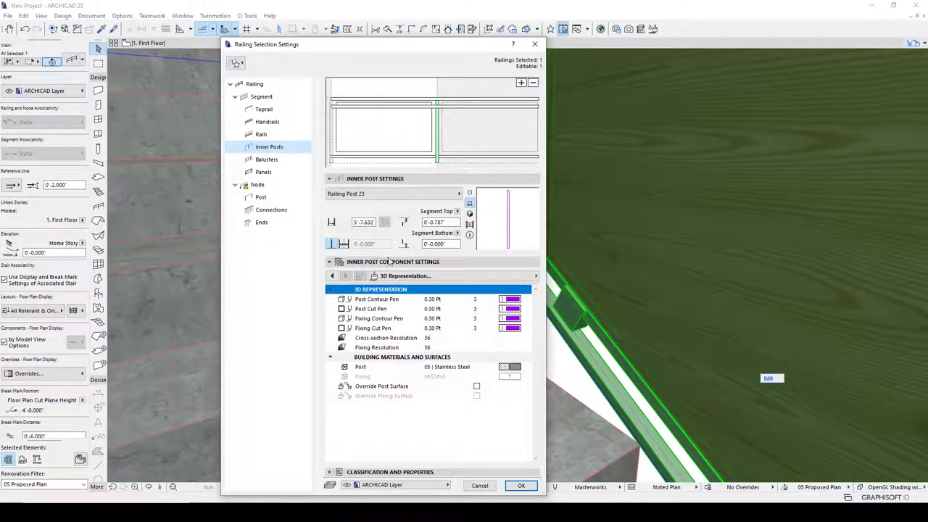
pyautogui.click(332, 276)
pyautogui.click(332, 276)
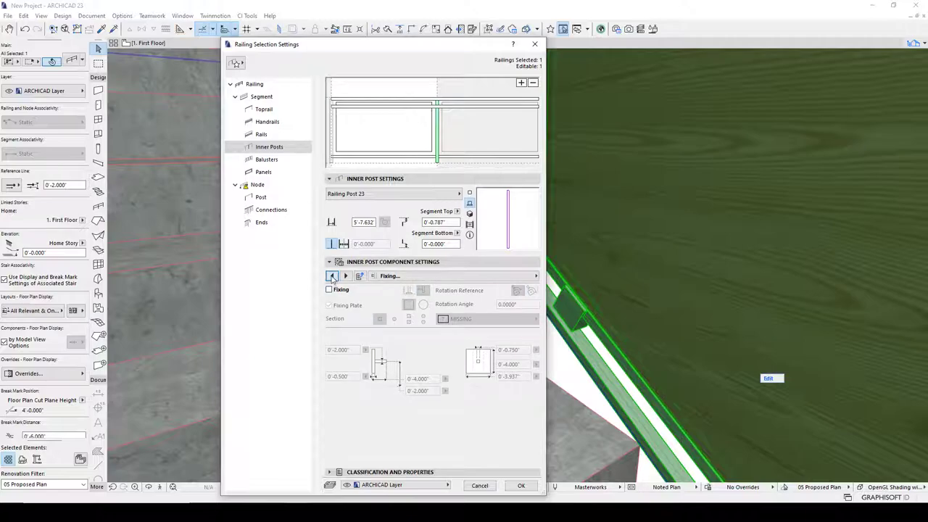
pyautogui.click(332, 276)
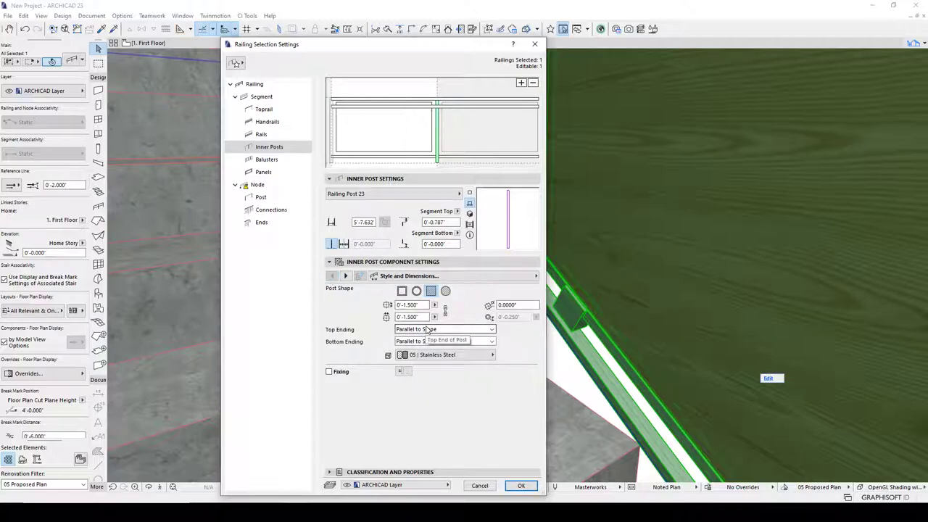
pyautogui.click(407, 371)
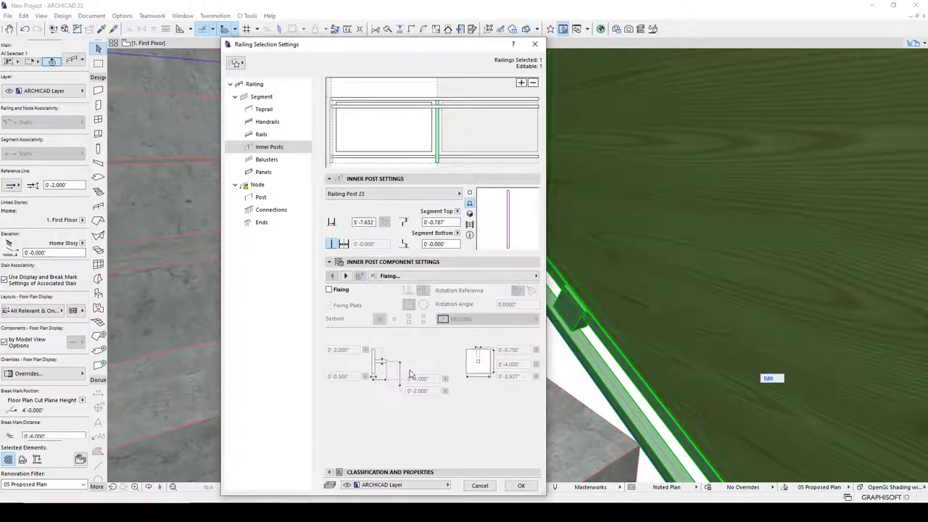
pyautogui.click(330, 290)
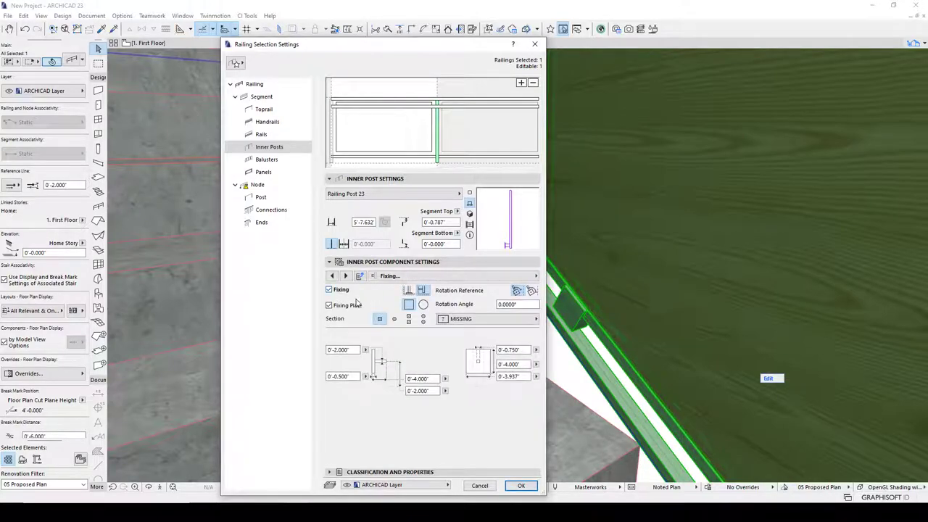
pyautogui.click(330, 290)
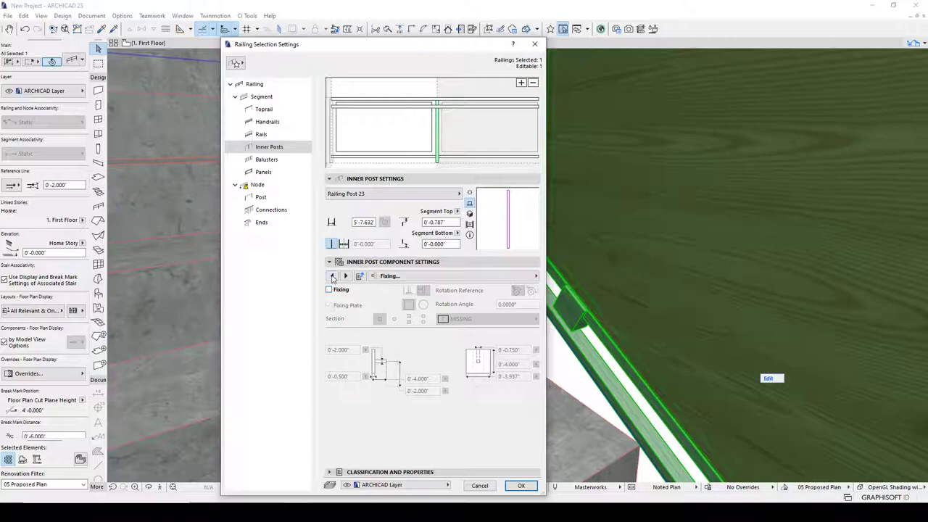
pyautogui.click(332, 277)
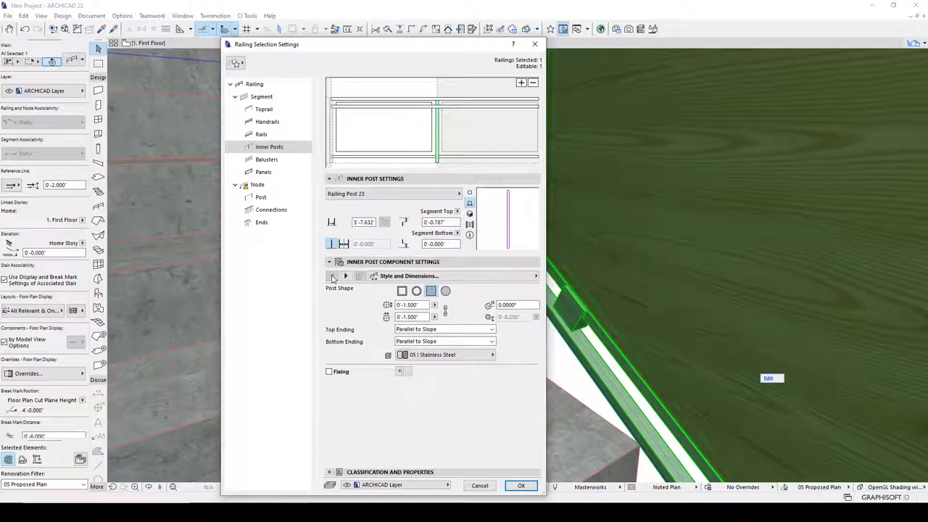
# - Turn off the fixing of the lower rail in the segment pattern and apply the railing settings
pyautogui.click(432, 160)
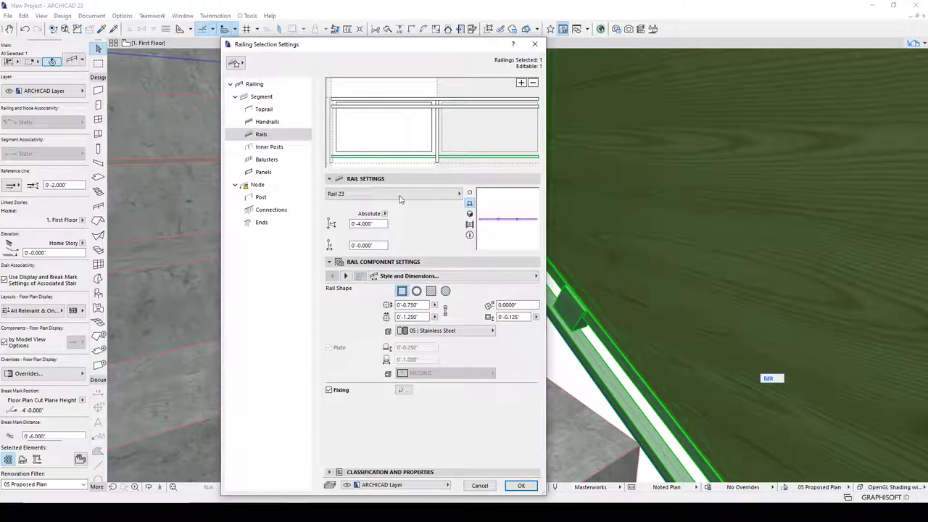
pyautogui.click(329, 390)
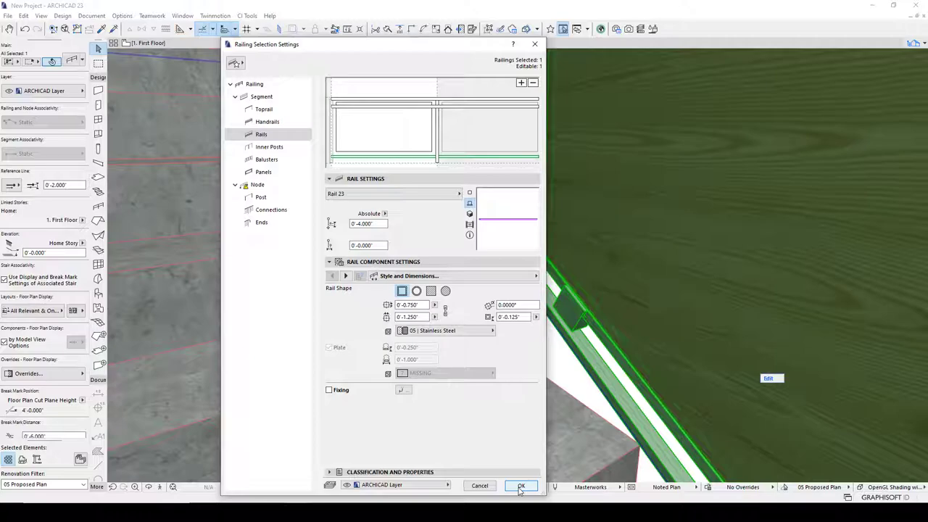
pyautogui.click(520, 486)
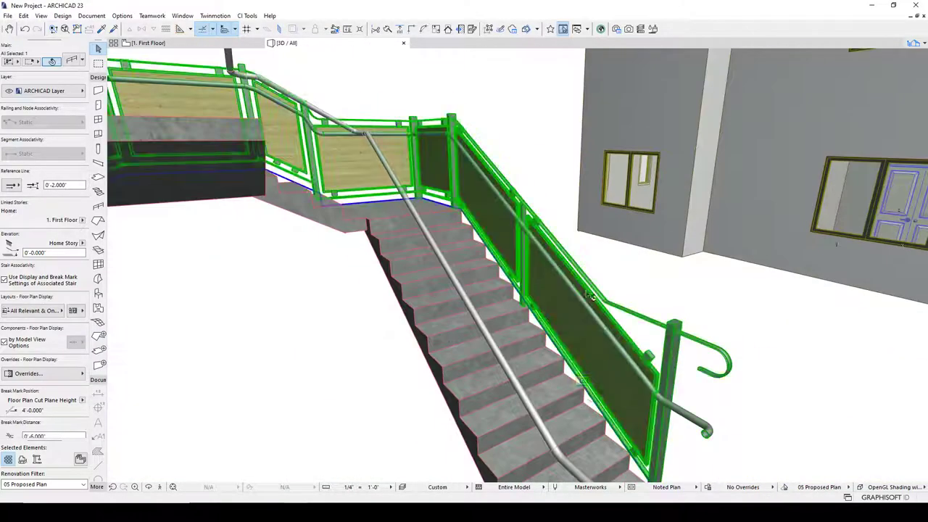
# - Deselect the railing and inspect its posts, panels and handrails from the lower flight up to the upper end
pyautogui.click(646, 259)
pyautogui.keyDown('shift'); pyautogui.moveTo(654, 278); pyautogui.dragTo(468, 251, button='middle'); pyautogui.keyUp('shift')
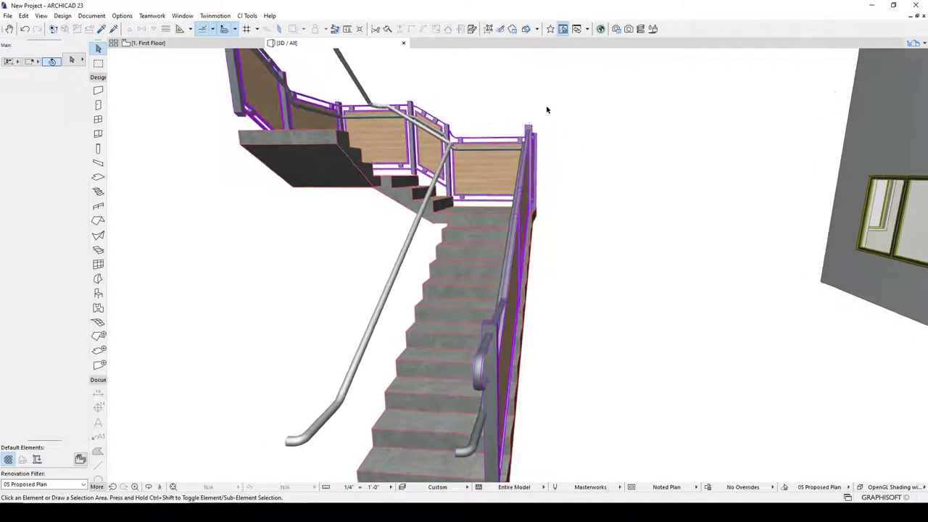
pyautogui.scroll(4, 464, 120)
pyautogui.scroll(2, 444, 129)
pyautogui.keyDown('shift'); pyautogui.moveTo(420, 141); pyautogui.dragTo(554, 156, button='middle'); pyautogui.keyUp('shift')
pyautogui.keyDown('shift'); pyautogui.moveTo(378, 169); pyautogui.dragTo(443, 176, button='middle'); pyautogui.keyUp('shift')
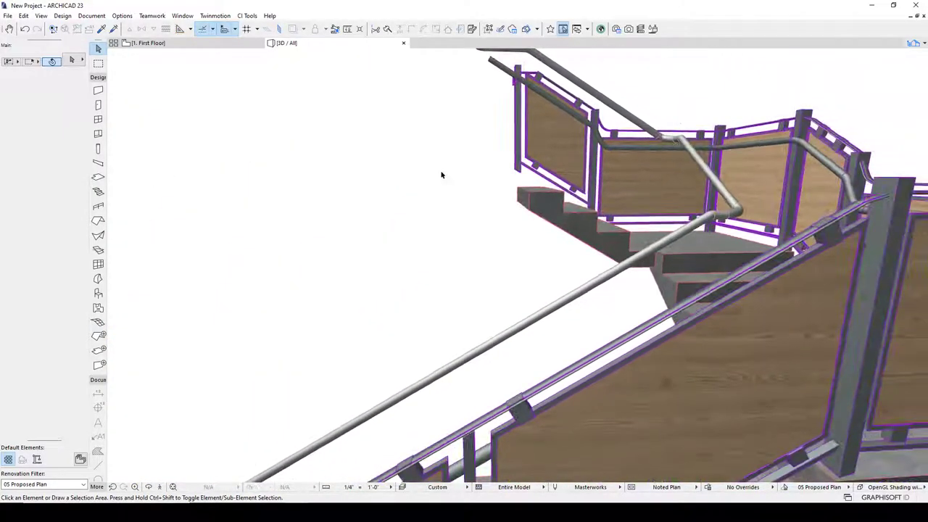
pyautogui.click(519, 145)
pyautogui.click(505, 151)
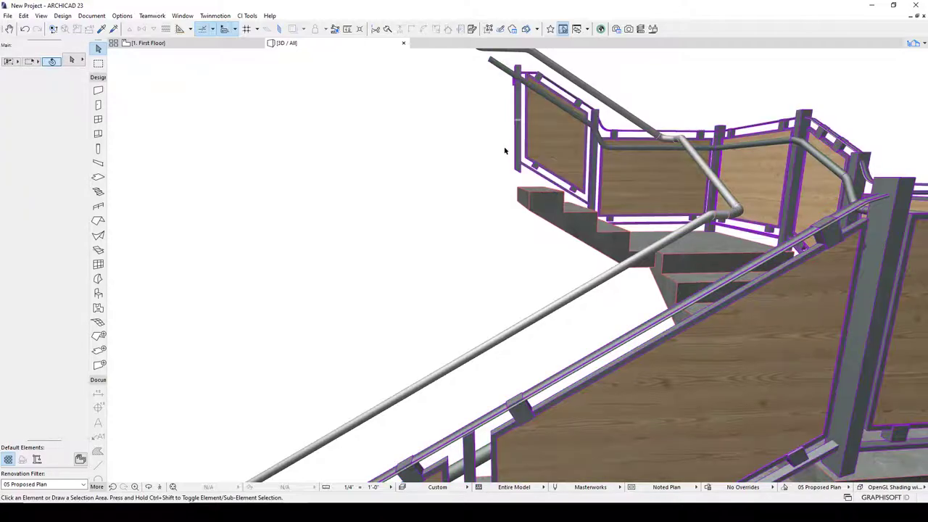